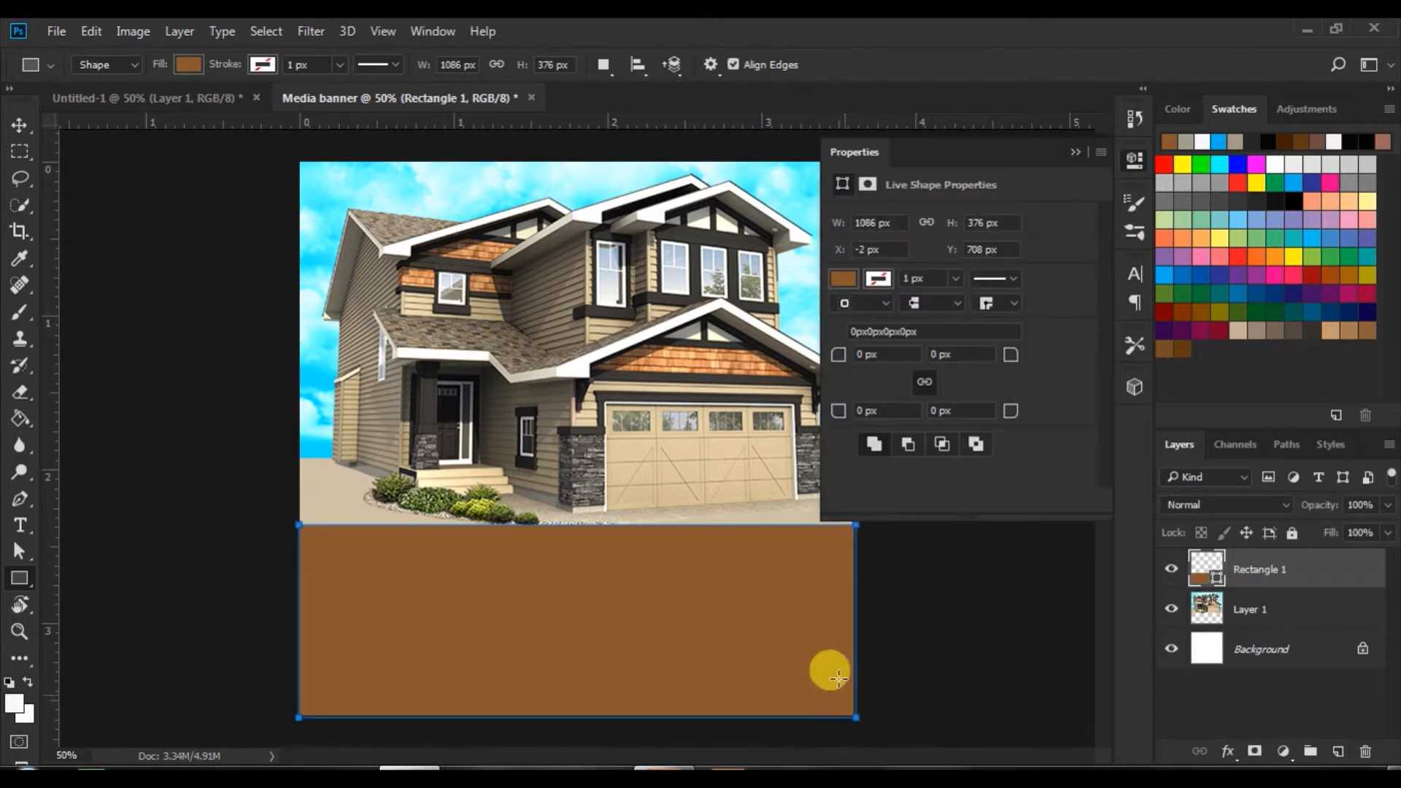
- Duplicate the brown rectangle below the house and narrow the copy from its left side to about 54% width
{"action": "left_click", "coordinate": [1075, 152]}
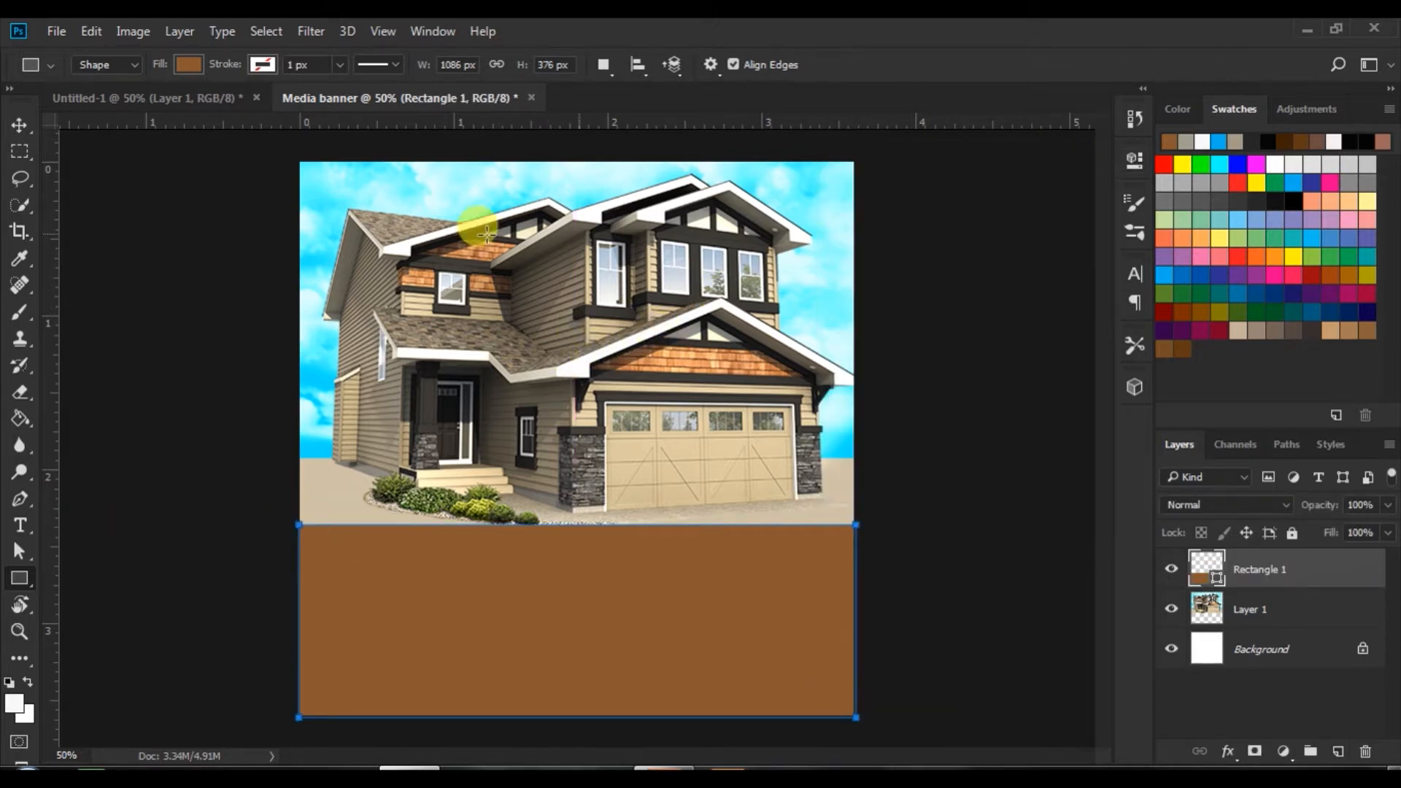
{"action": "left_click", "coordinate": [19, 124]}
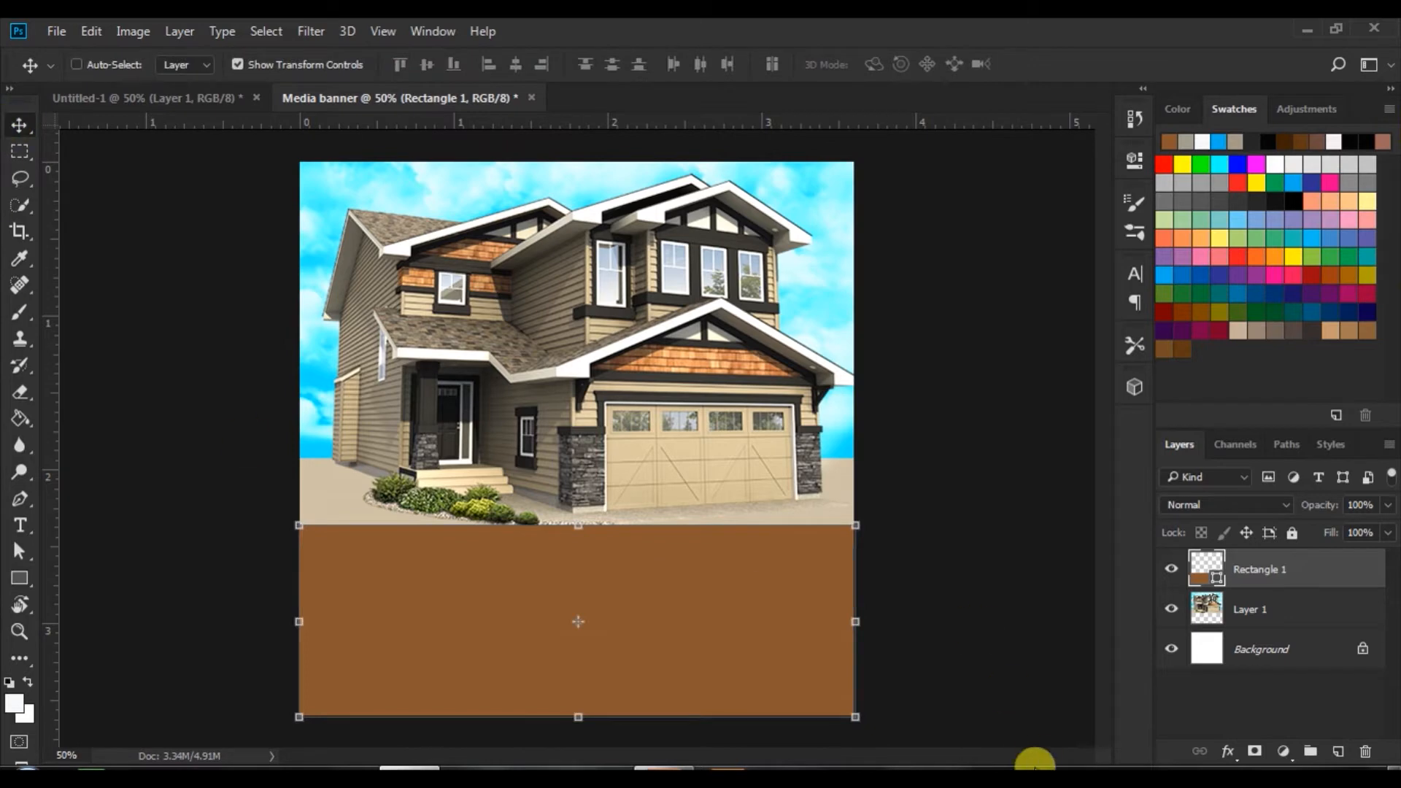
{"action": "key", "text": "ctrl+j"}
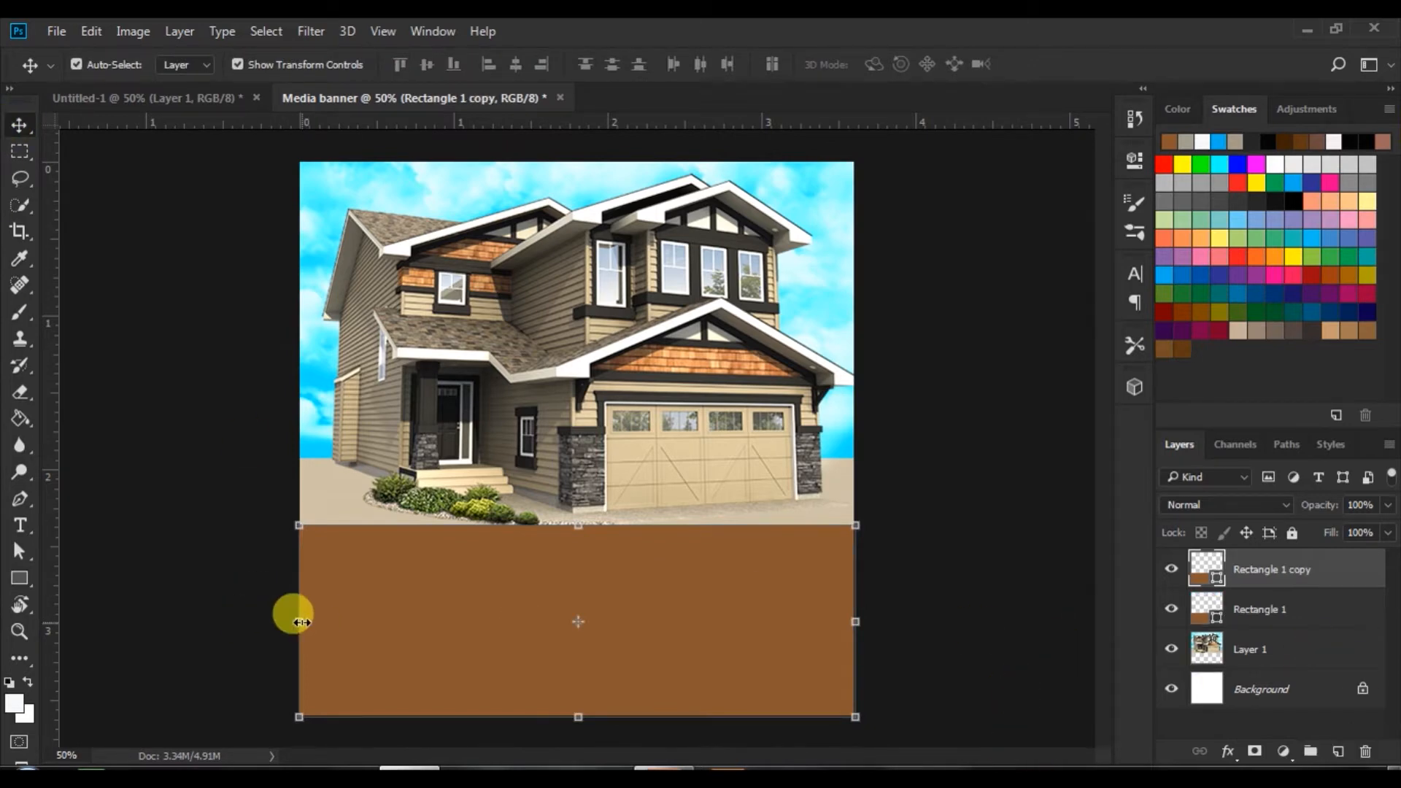
{"action": "left_click_drag", "start_coordinate": [301, 622], "coordinate": [557, 617]}
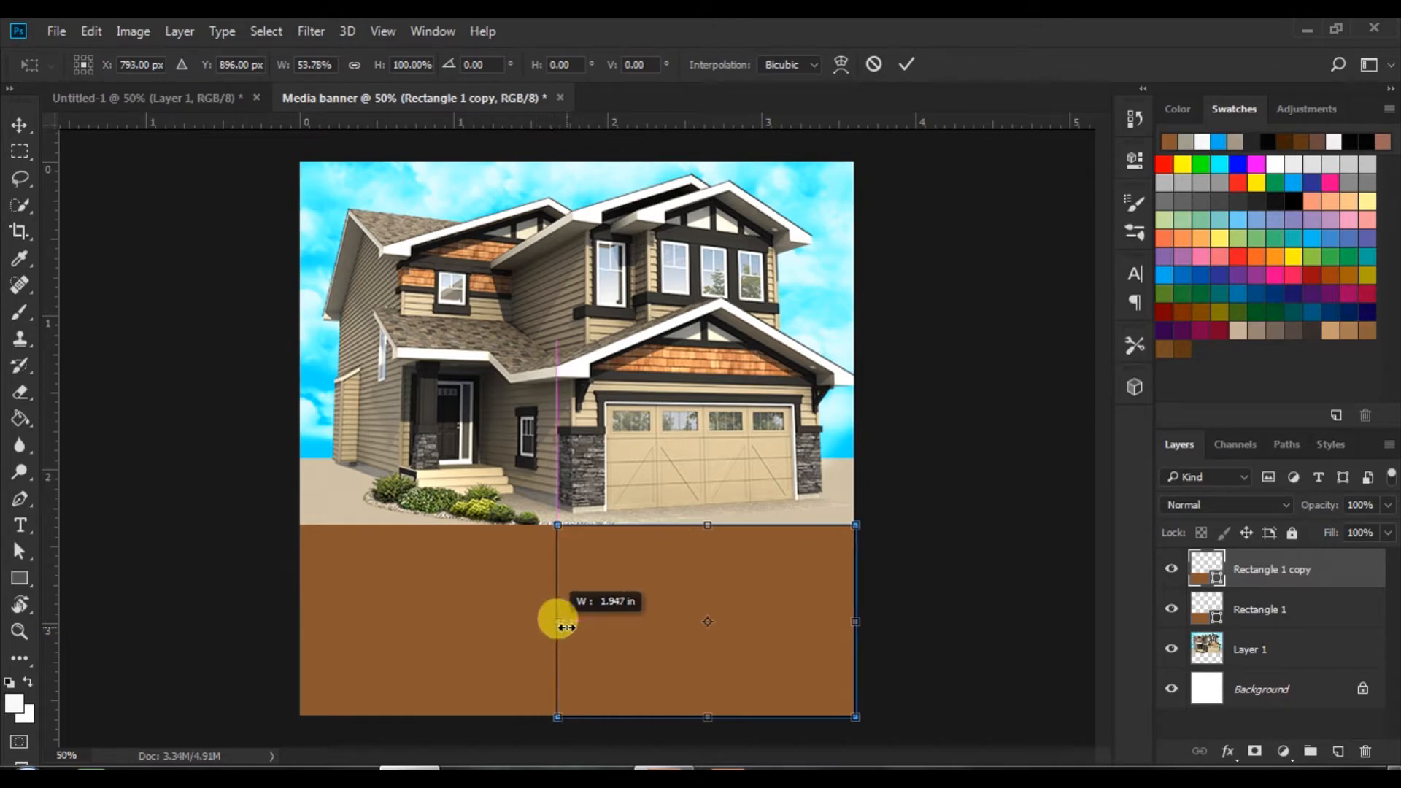
{"action": "left_click", "coordinate": [906, 64]}
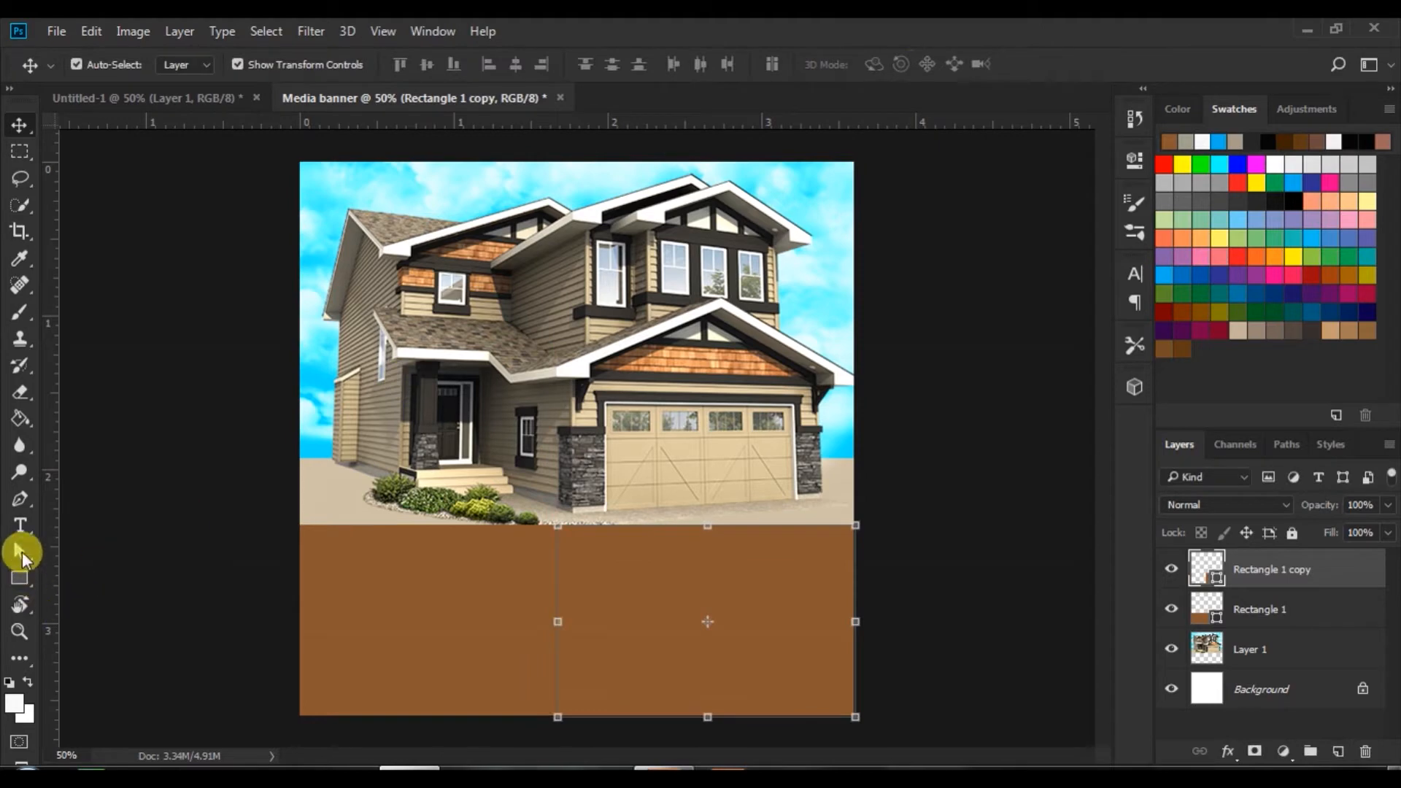
- Slant the left edge of the narrowed rectangle copy by shifting its lower-left corner point to the right
{"action": "left_click", "coordinate": [19, 550]}
{"action": "left_click", "coordinate": [558, 719]}
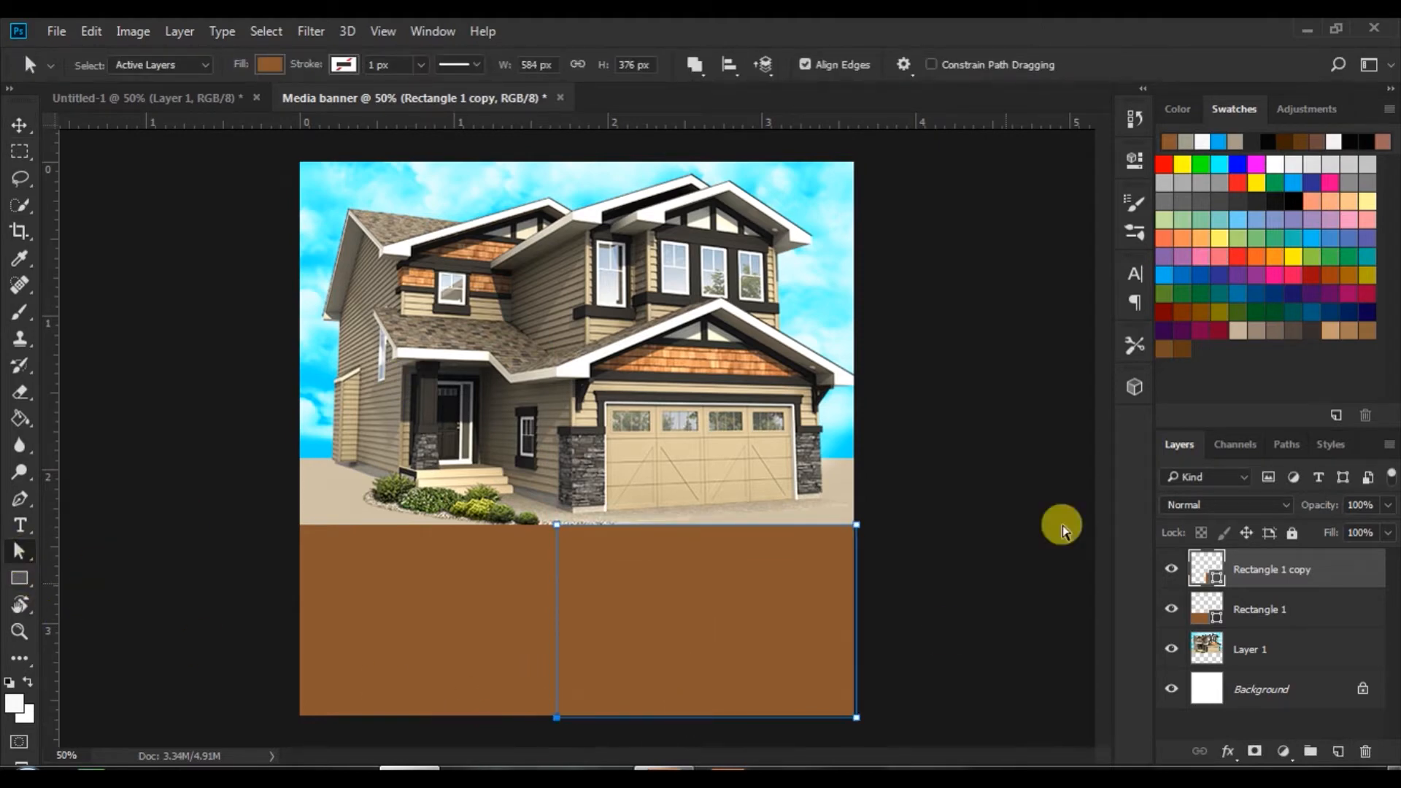
{"action": "key", "text": "Right"}
{"action": "left_click", "coordinate": [670, 316]}
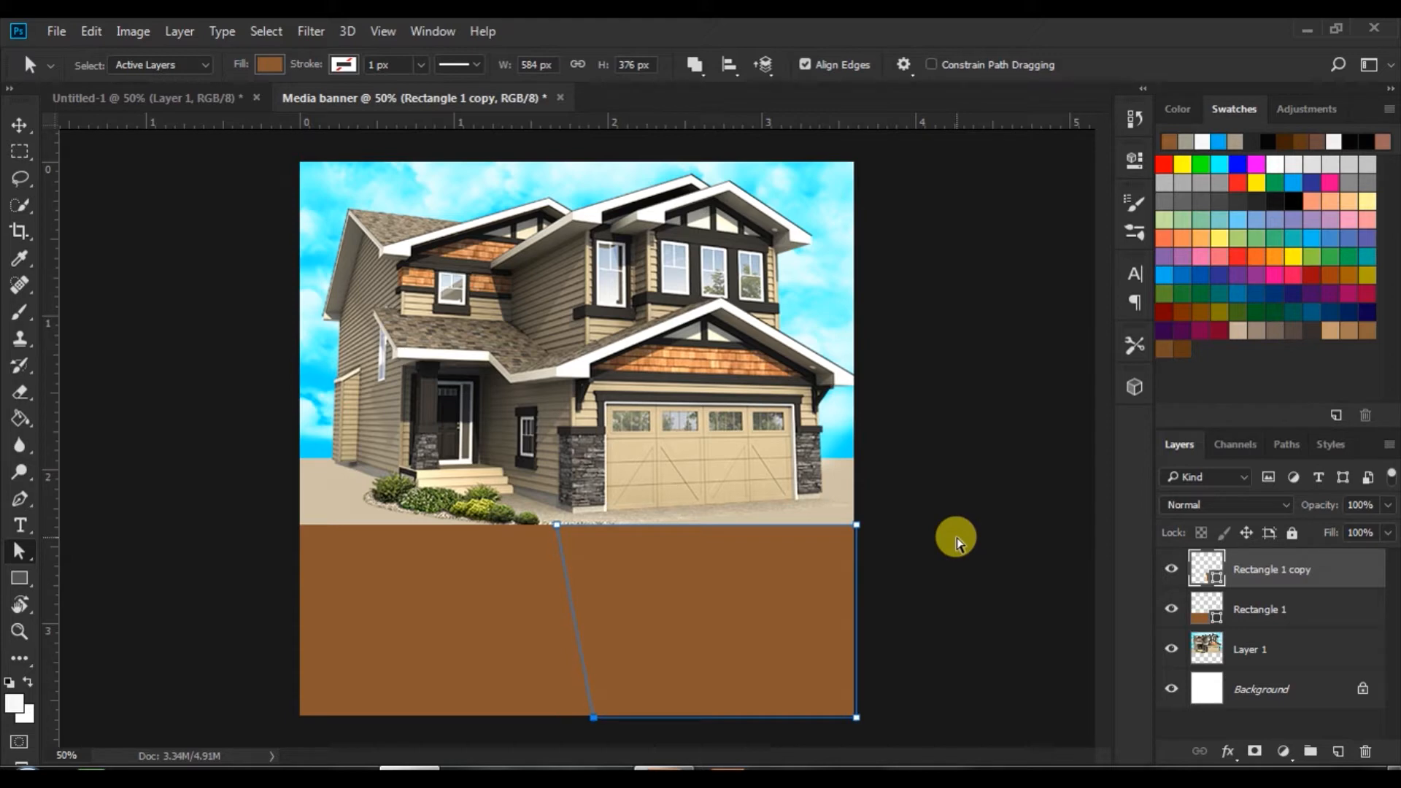
{"action": "left_click", "coordinate": [19, 124]}
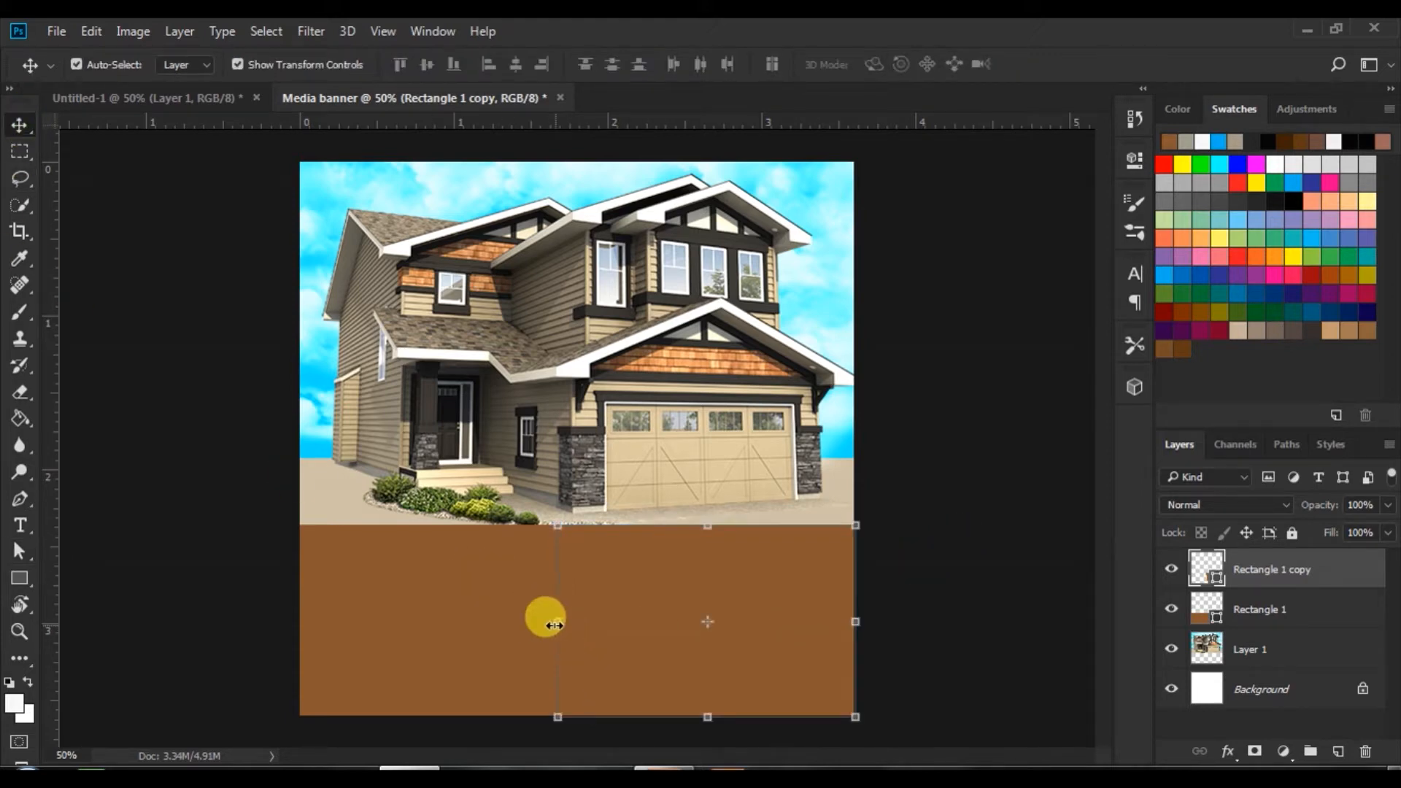
{"action": "mouse_move", "coordinate": [552, 625]}
{"action": "left_mouse_down"}
{"action": "mouse_move", "coordinate": [531, 616]}
{"action": "mouse_move", "coordinate": [557, 622]}
{"action": "left_mouse_up"}
{"action": "left_click", "coordinate": [901, 64]}
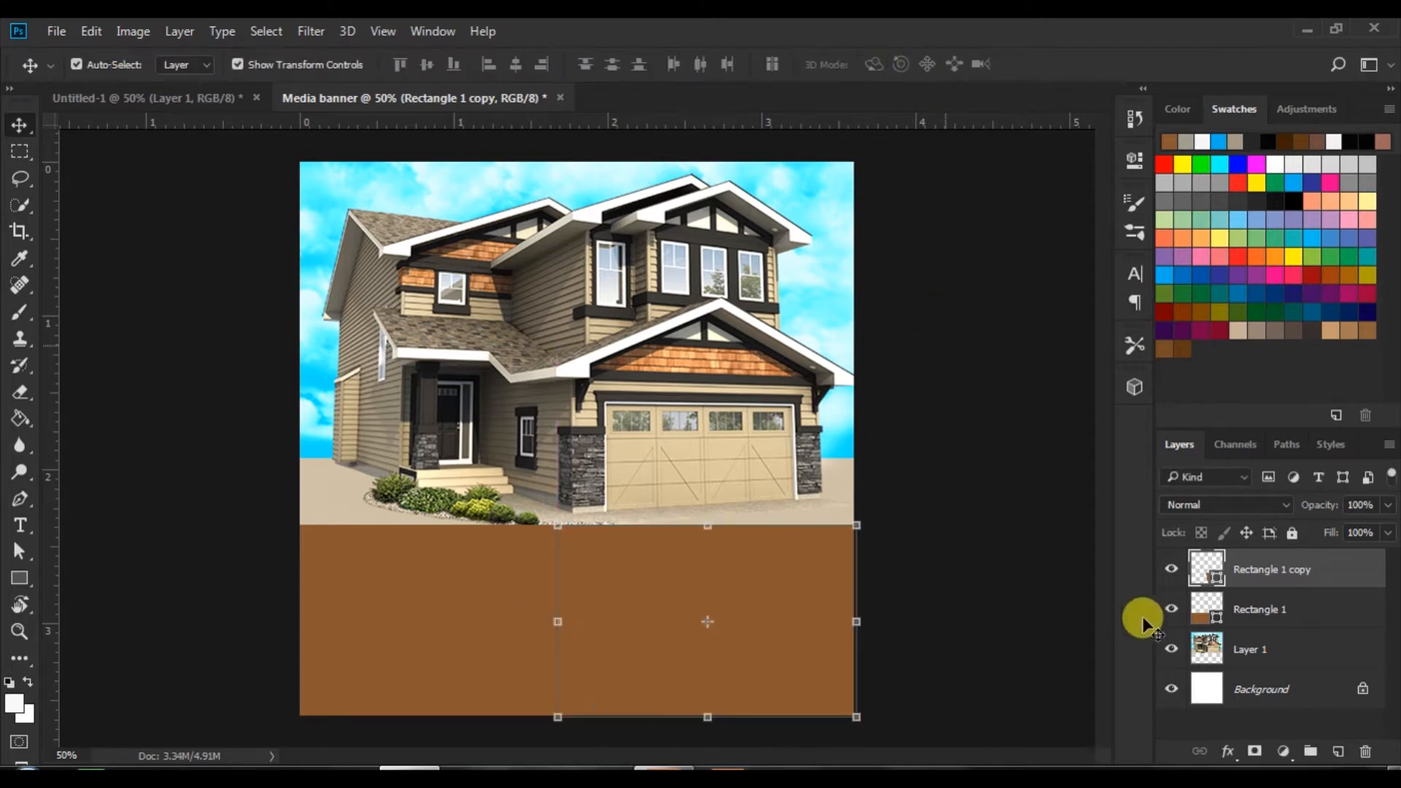
- Change the fill of the full-width Rectangle 1 to the beige dfcba0 sampled from the house photo
{"action": "left_click", "coordinate": [1202, 615]}
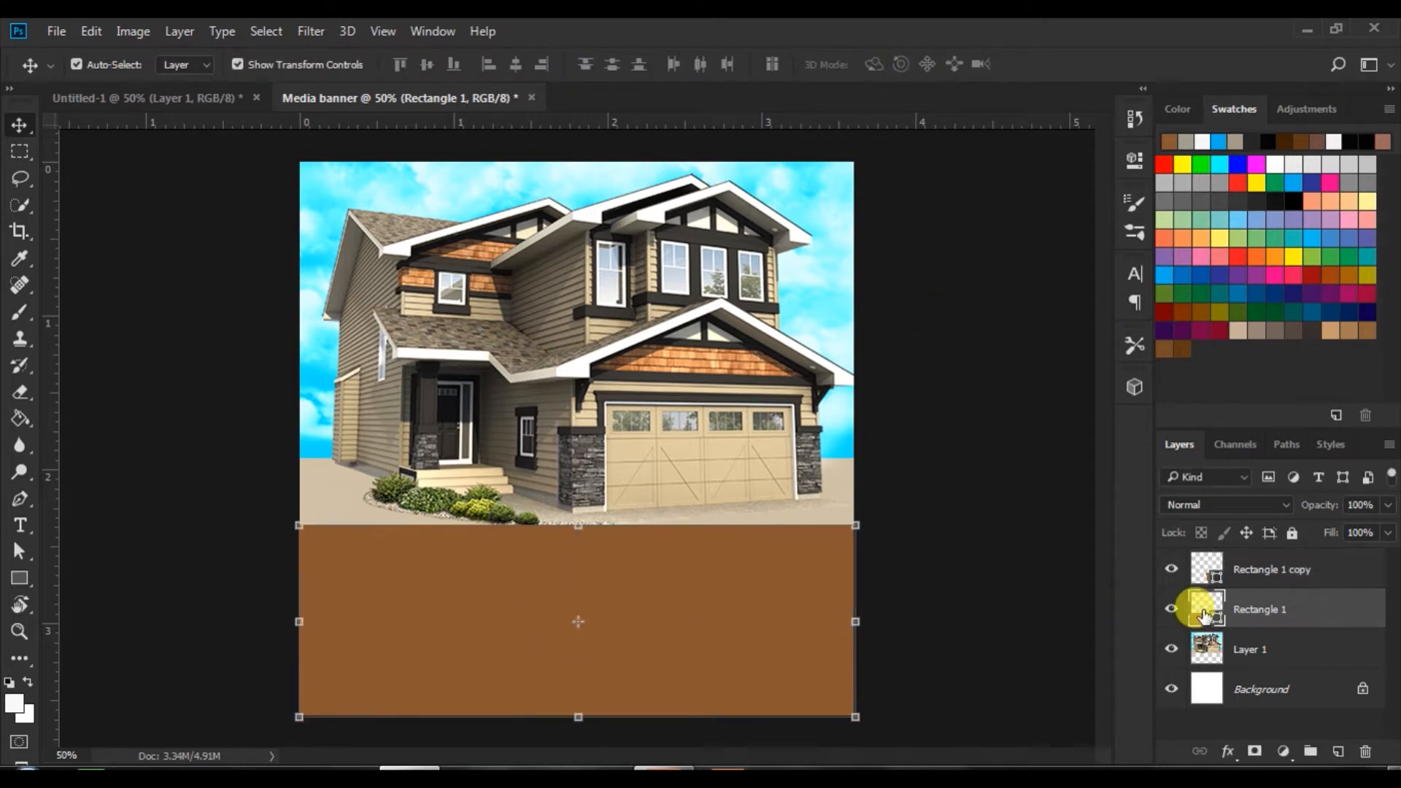
{"action": "left_click", "coordinate": [21, 580]}
{"action": "left_click", "coordinate": [179, 67]}
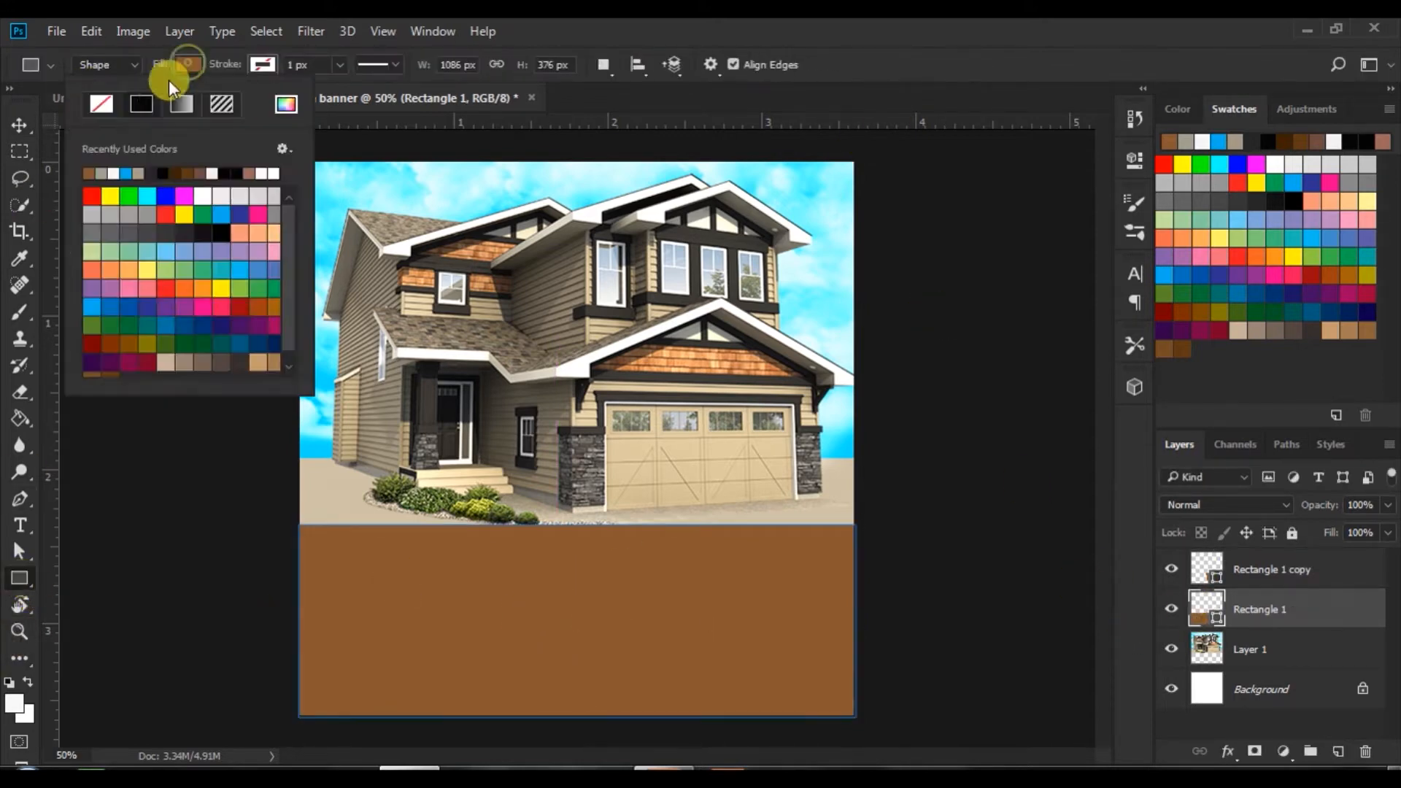
{"action": "left_click", "coordinate": [102, 172]}
{"action": "left_click", "coordinate": [114, 173]}
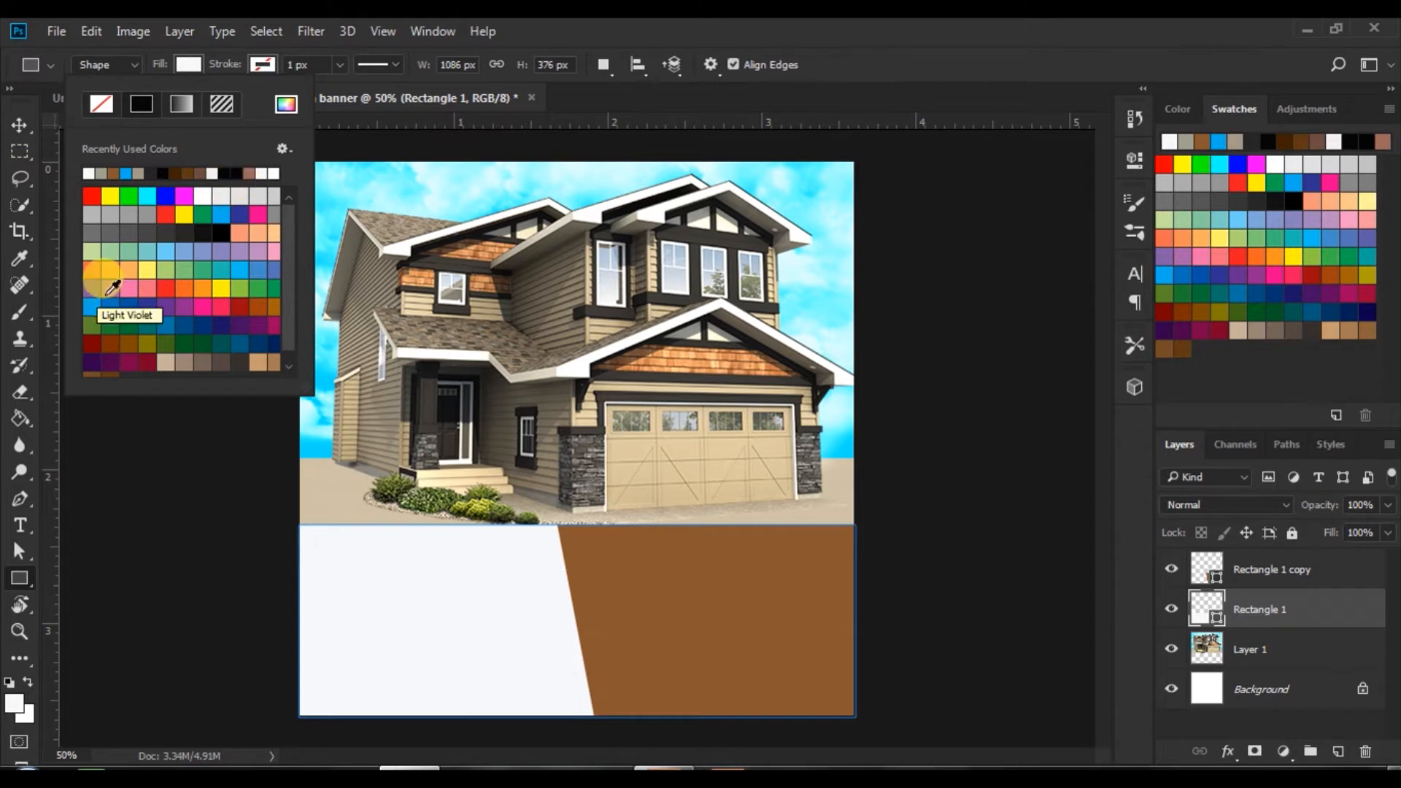
{"action": "left_click", "coordinate": [284, 105]}
{"action": "left_click", "coordinate": [632, 432]}
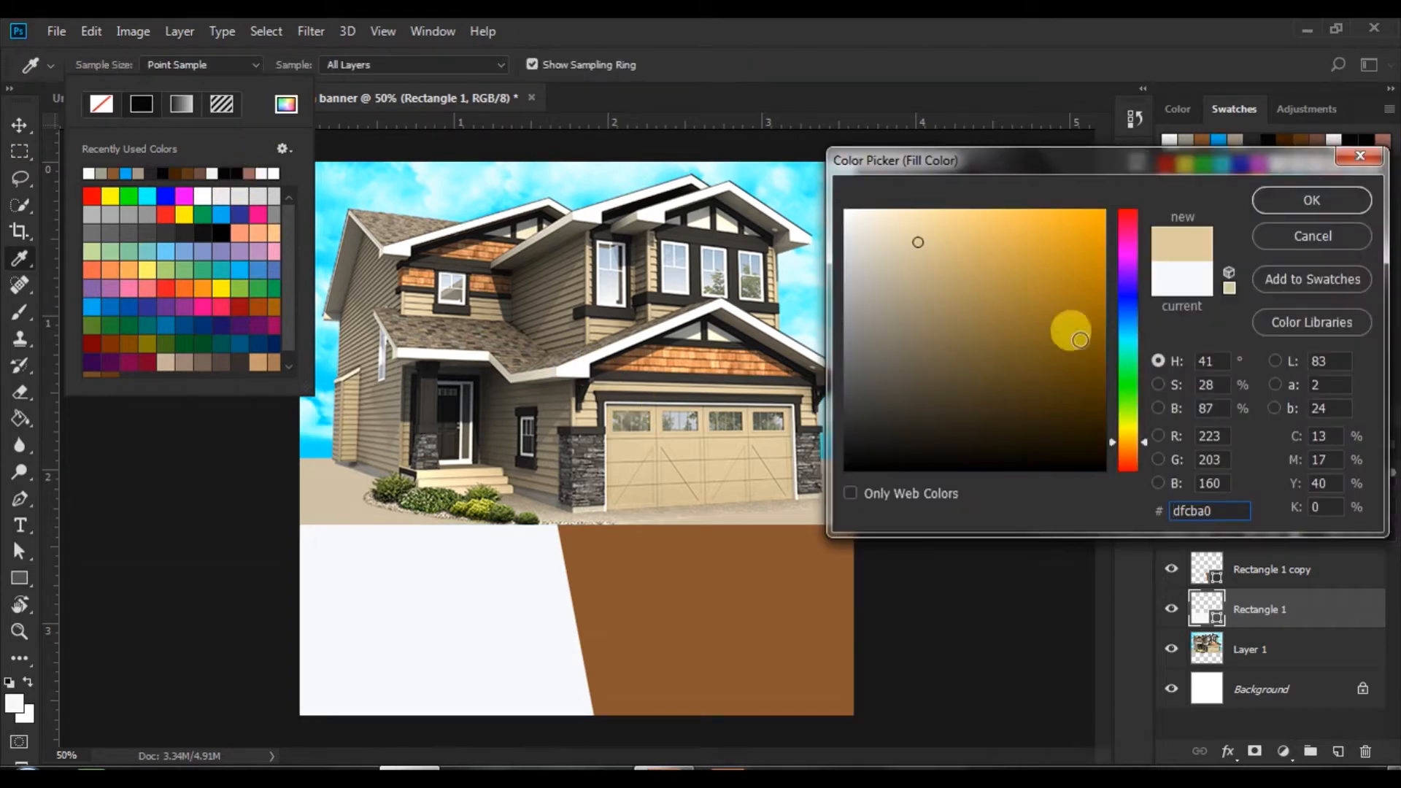
{"action": "left_click", "coordinate": [1258, 206]}
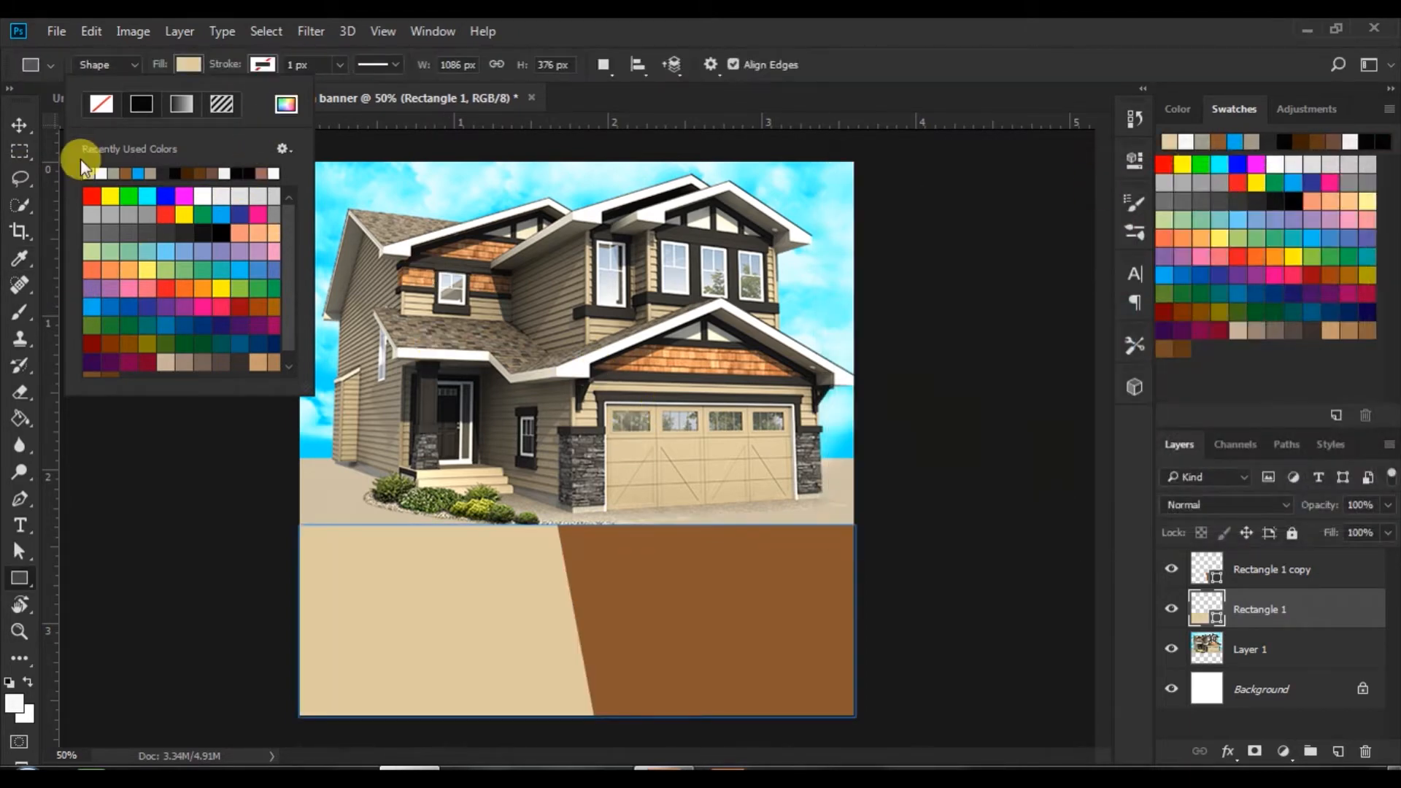
{"action": "left_click", "coordinate": [24, 121]}
{"action": "left_click", "coordinate": [987, 538]}
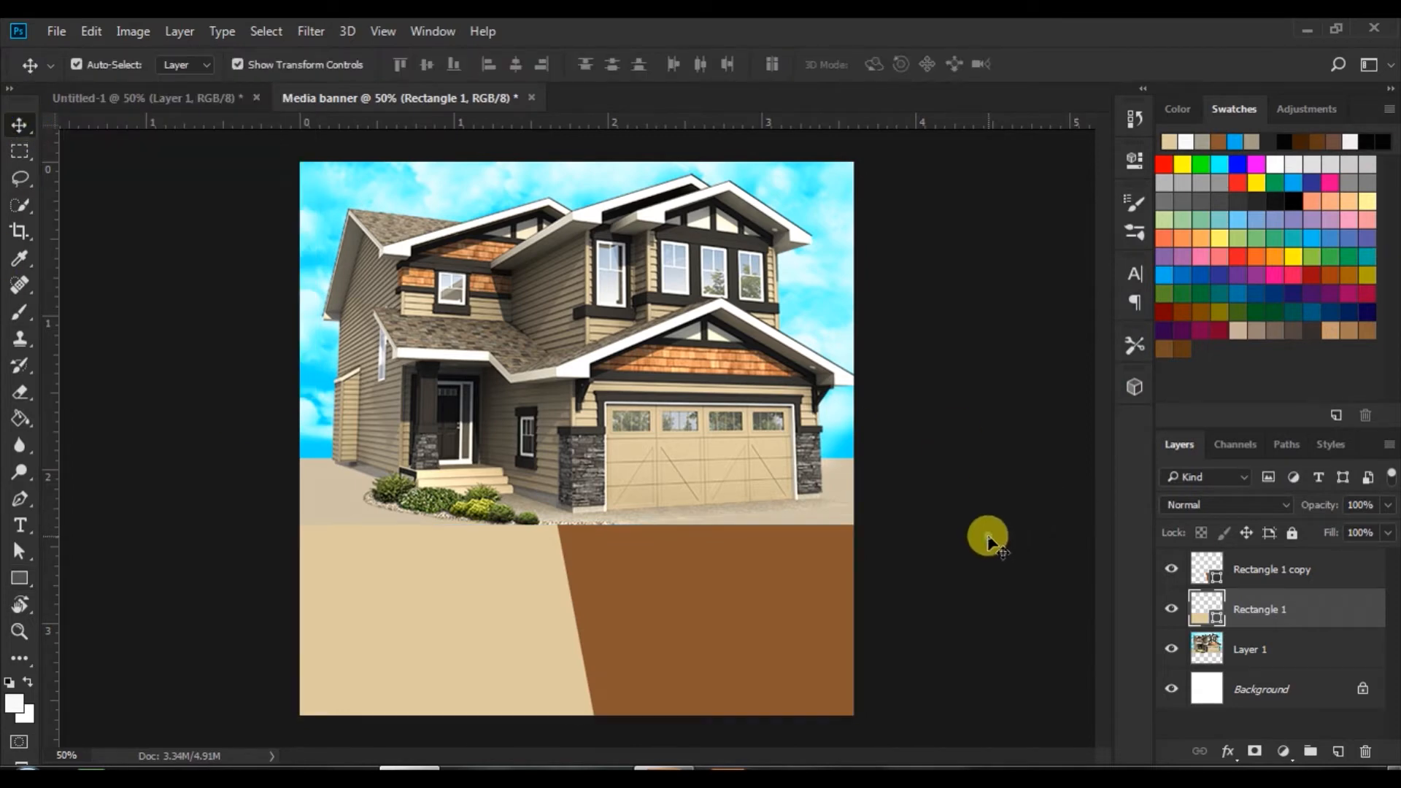
{"action": "left_click", "coordinate": [612, 641]}
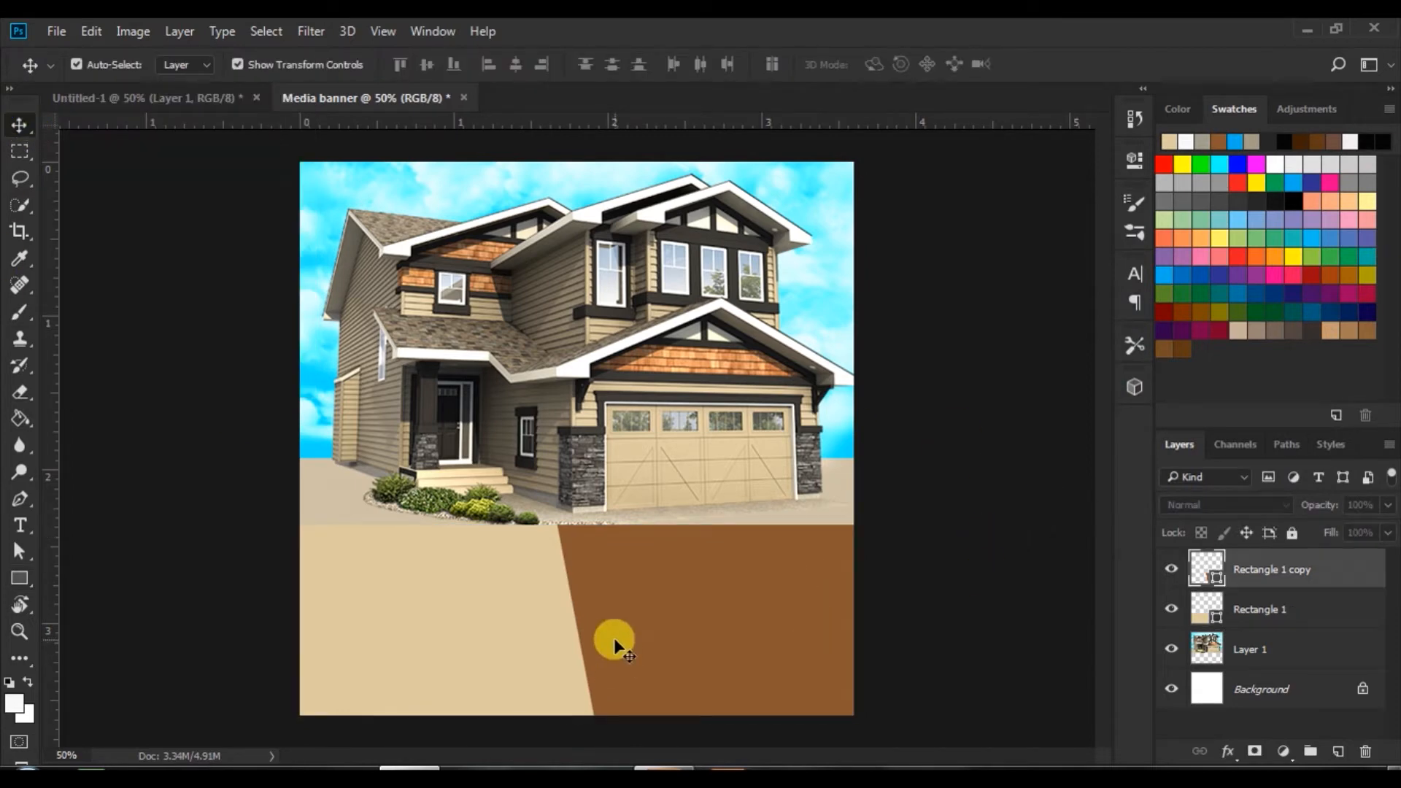
{"action": "left_click", "coordinate": [966, 566]}
- Draw a rectangle about 390 × 108 px across the left part of the photo's lower edge
{"action": "left_click", "coordinate": [19, 578]}
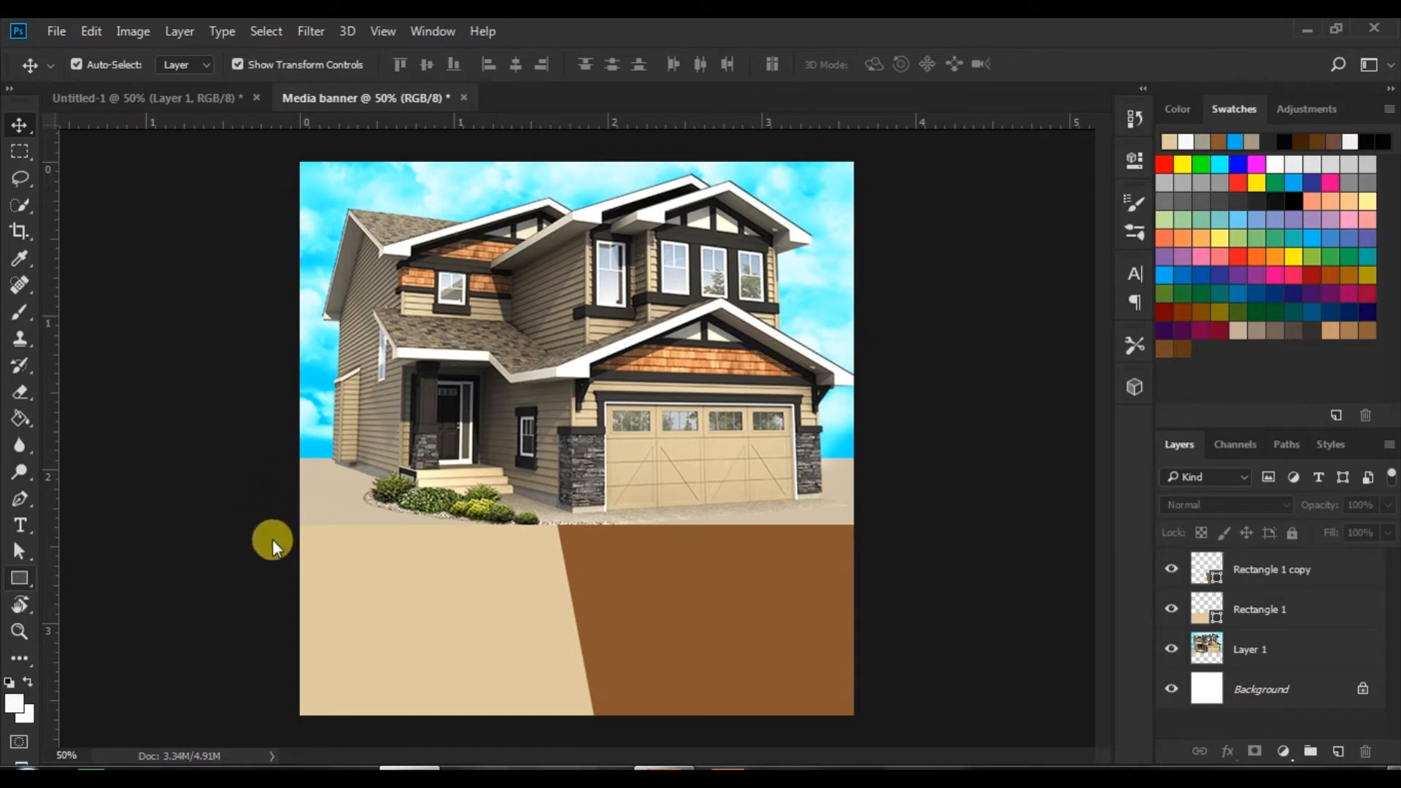
{"action": "left_click", "coordinate": [19, 578]}
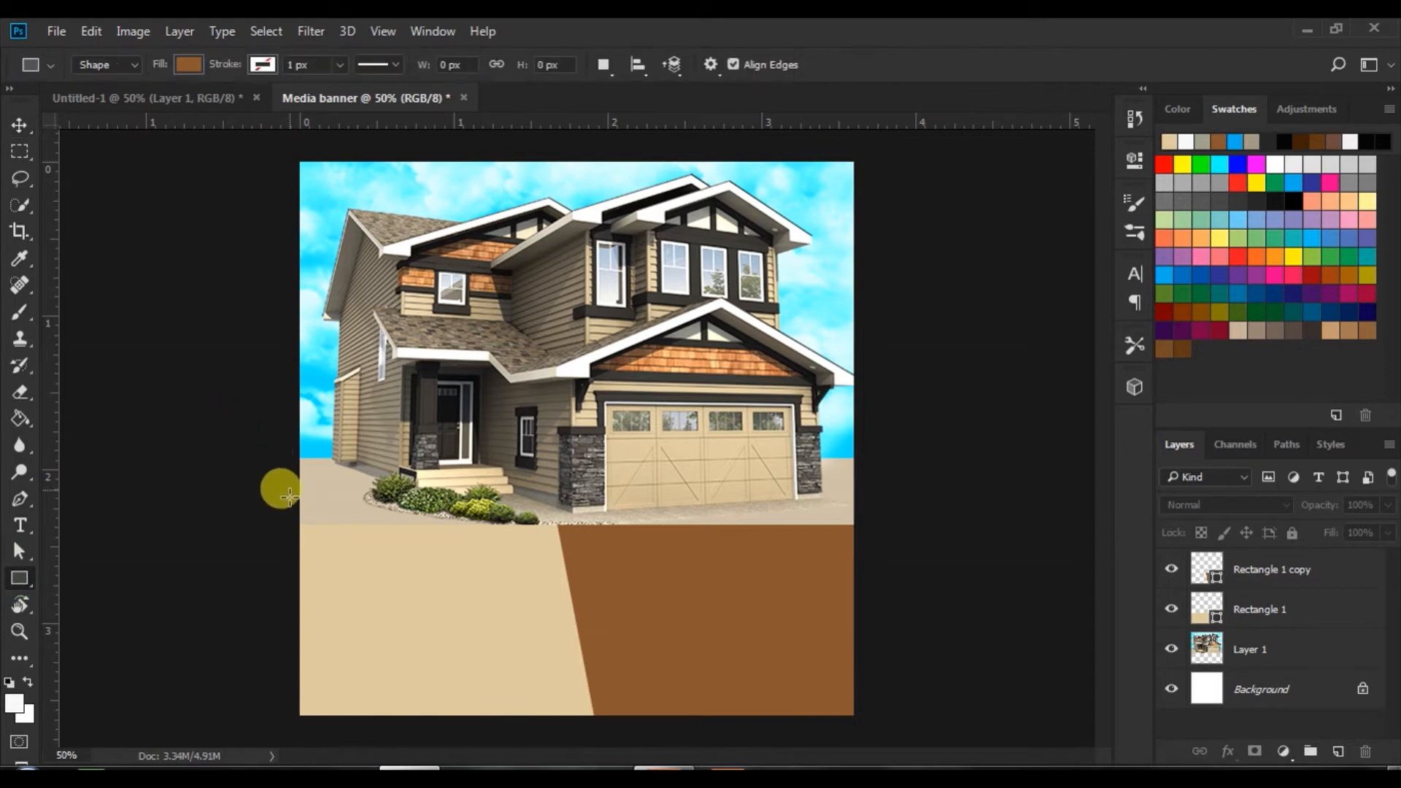
{"action": "left_click_drag", "start_coordinate": [289, 498], "coordinate": [489, 552]}
- Set the fill of the new small rectangle to the lighter brown a66939
{"action": "left_click", "coordinate": [850, 278]}
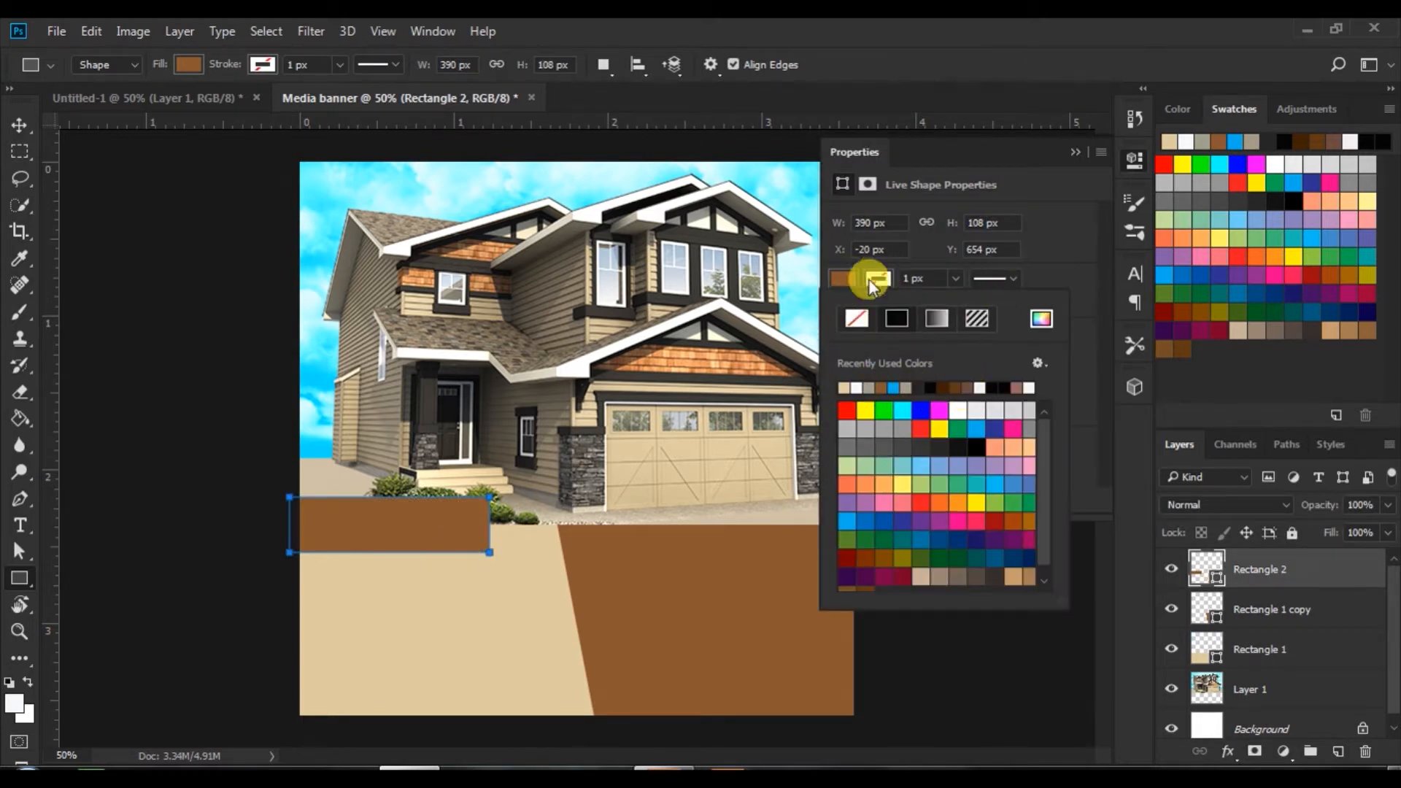
{"action": "left_click", "coordinate": [1041, 318]}
{"action": "left_click", "coordinate": [1011, 295]}
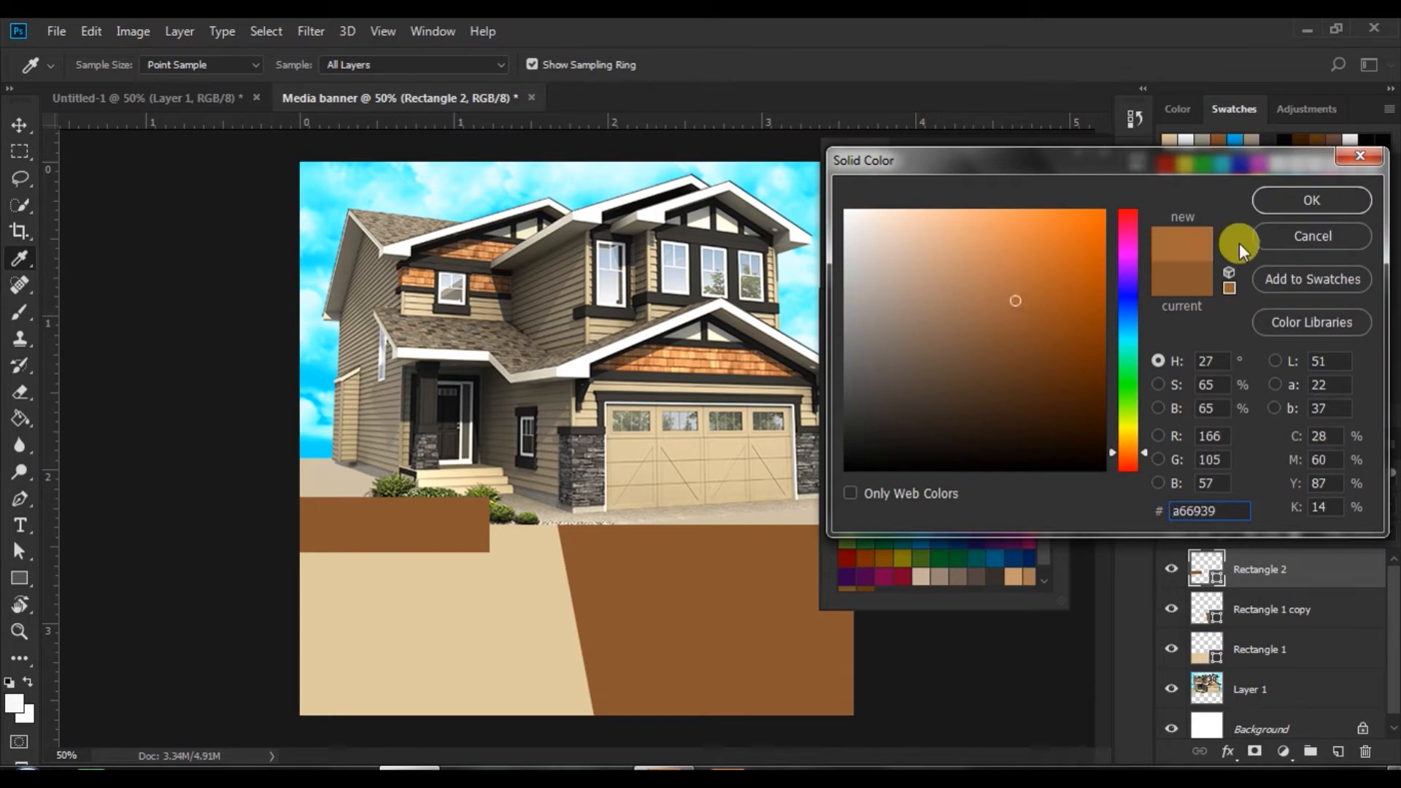
{"action": "left_click", "coordinate": [1270, 198]}
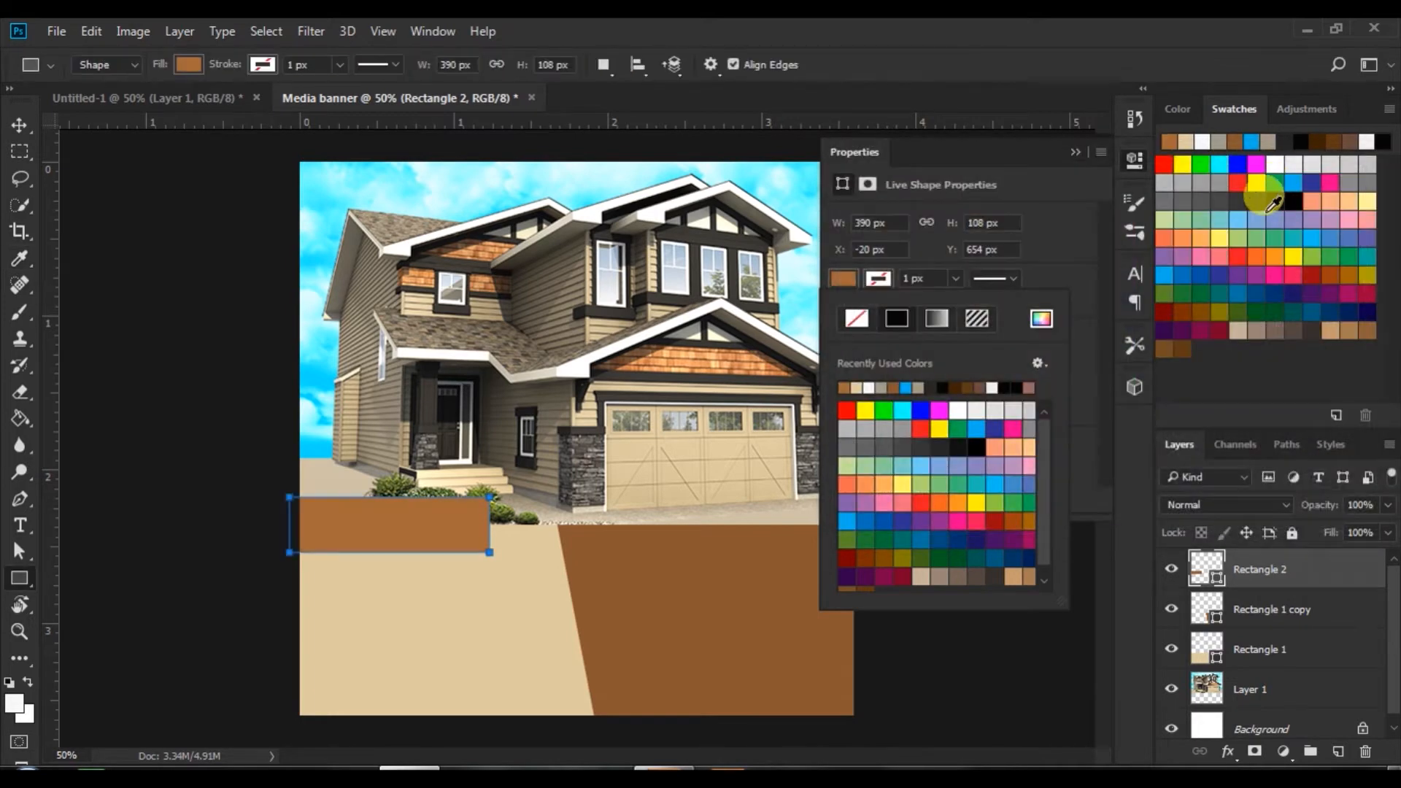
{"action": "left_click", "coordinate": [1074, 152]}
- Align the small rectangle with the canvas's left edge and enlarge it to about 428 × 132 px
{"action": "left_click", "coordinate": [19, 127]}
{"action": "left_click_drag", "start_coordinate": [460, 519], "coordinate": [397, 485]}
{"action": "left_click_drag", "start_coordinate": [498, 519], "coordinate": [519, 518]}
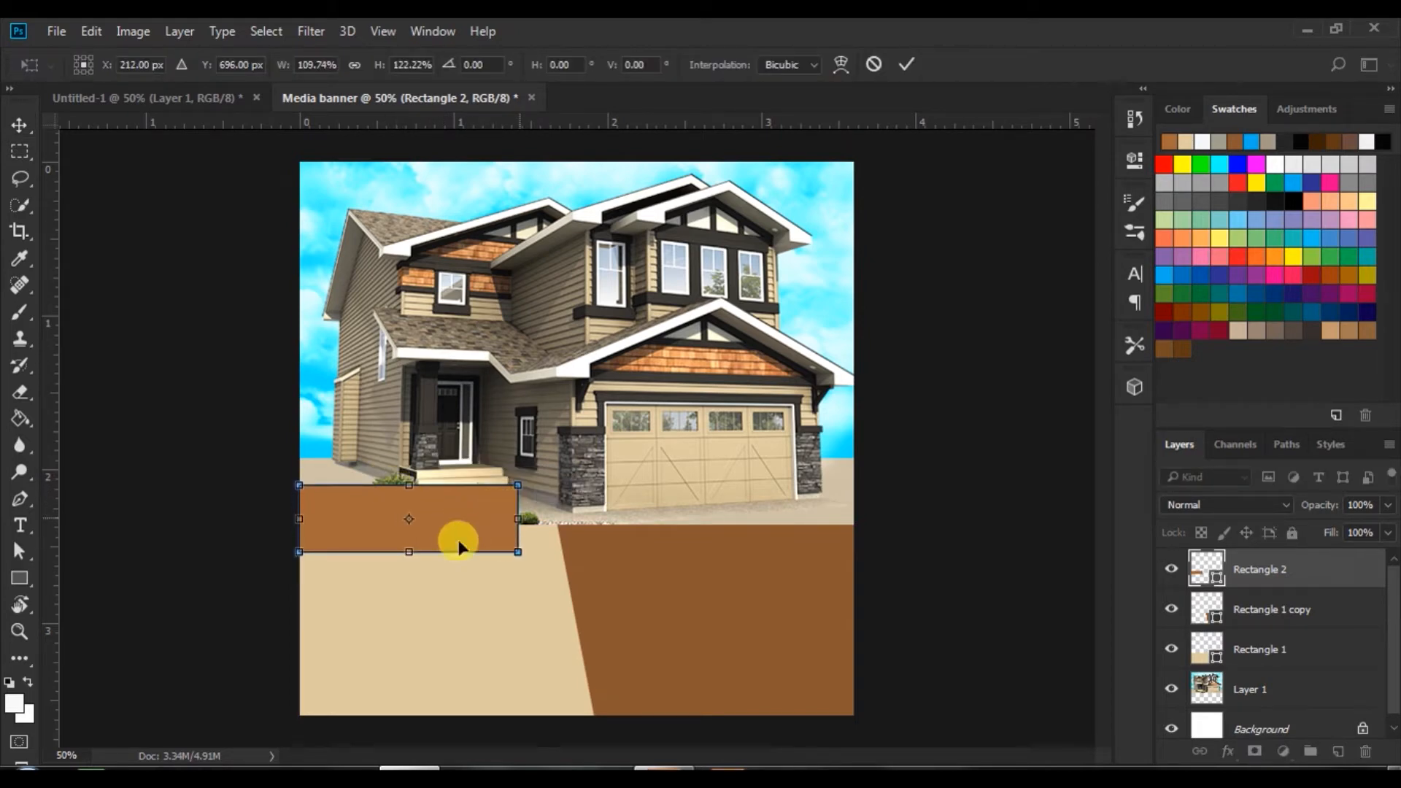
{"action": "left_click", "coordinate": [905, 64]}
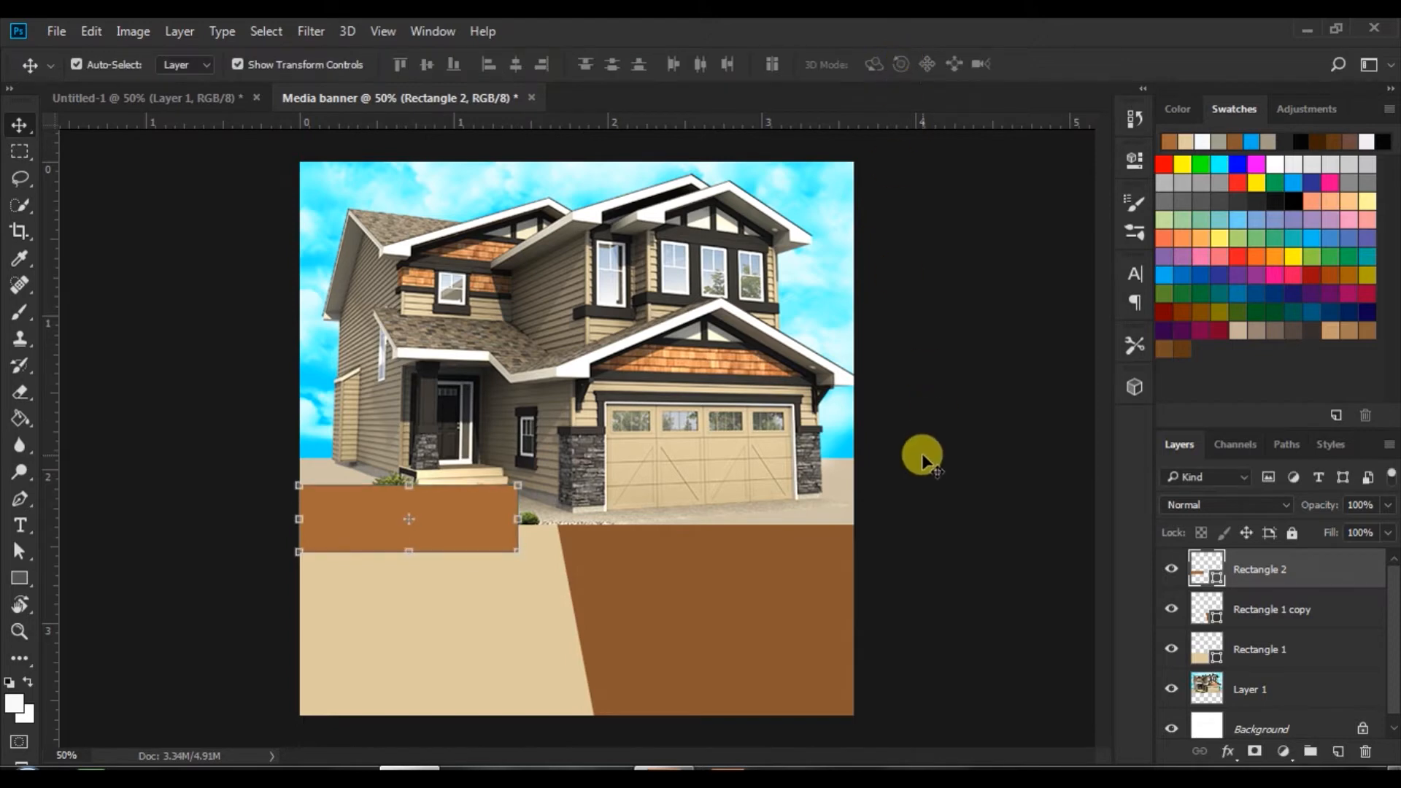
- Slant the small rectangle's right edge by moving its lower-right corner point inward, and shift the shape slightly upward
{"action": "left_click", "coordinate": [20, 551]}
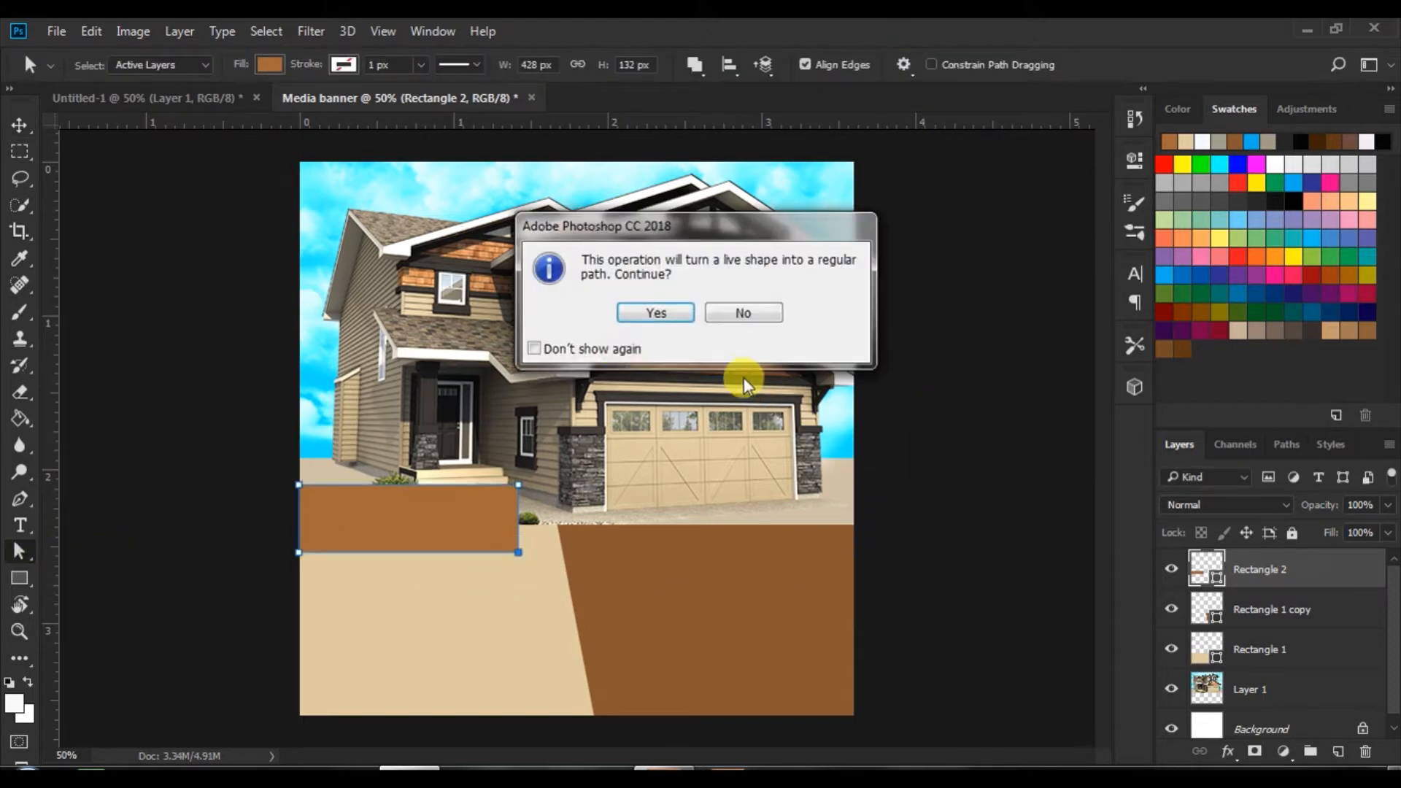
{"action": "left_click", "coordinate": [667, 309]}
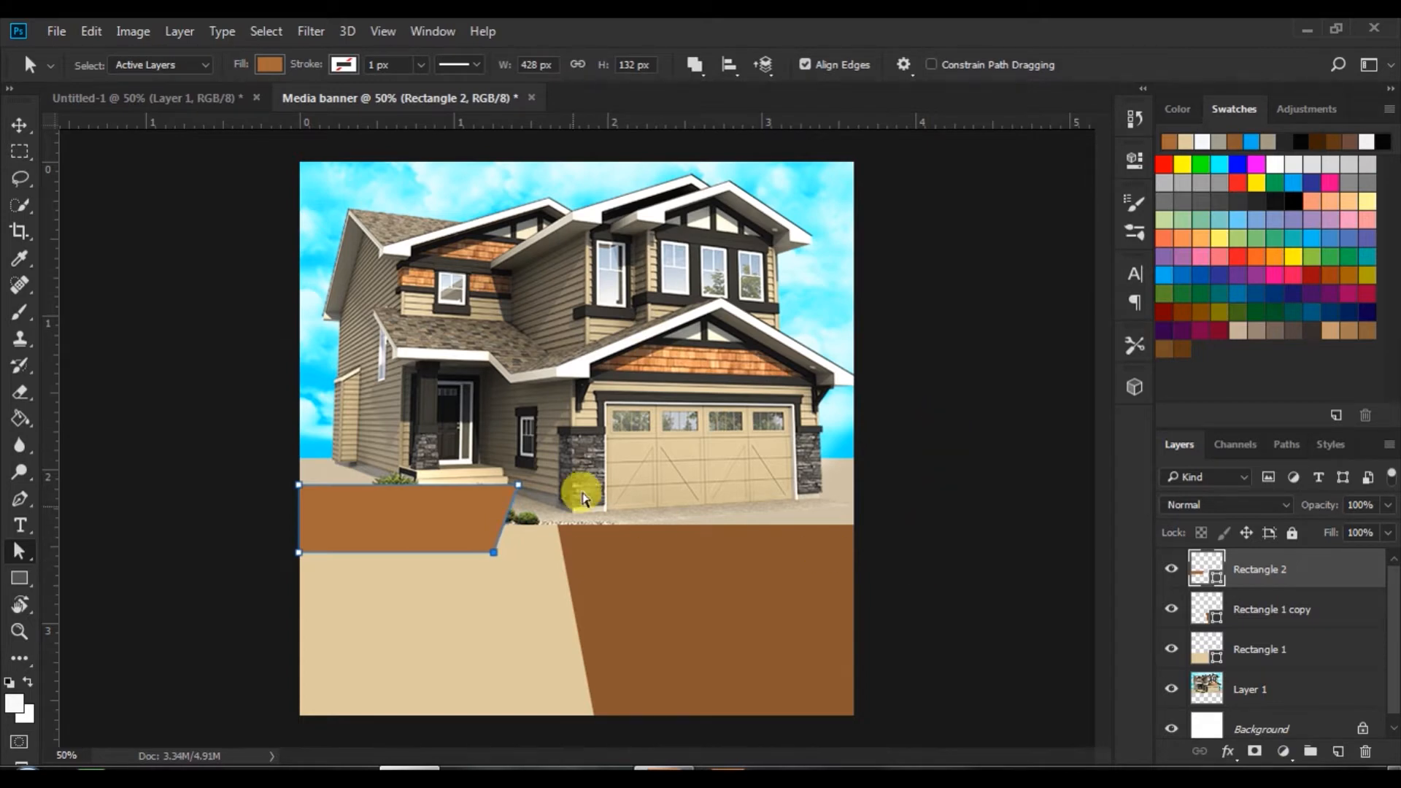
{"action": "left_click", "coordinate": [18, 125]}
{"action": "left_click_drag", "start_coordinate": [474, 515], "coordinate": [449, 513]}
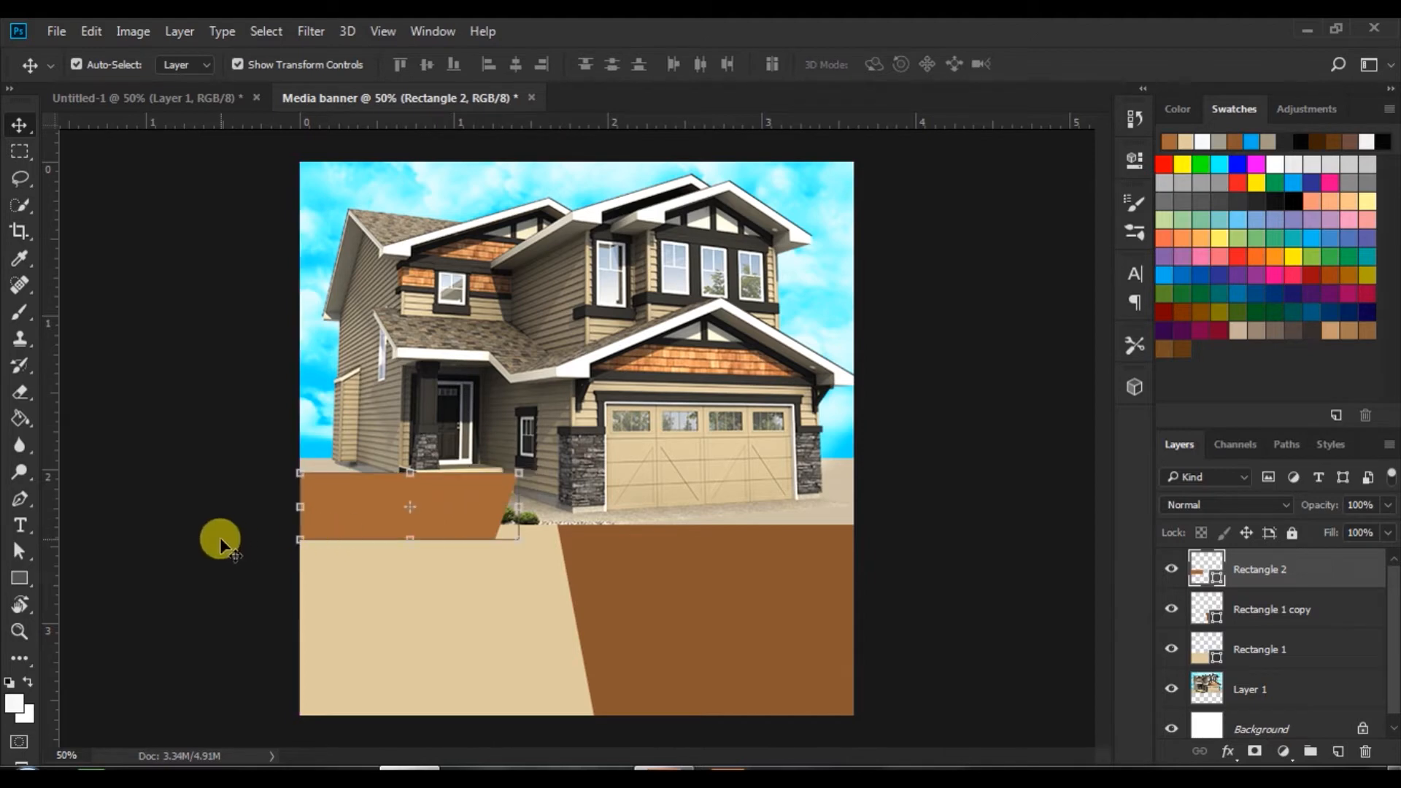
- Draw a triangle about 116 × 102 px with the Pen tool between the slanted banner and the dark brown panel's top-left corner
{"action": "left_click", "coordinate": [158, 600]}
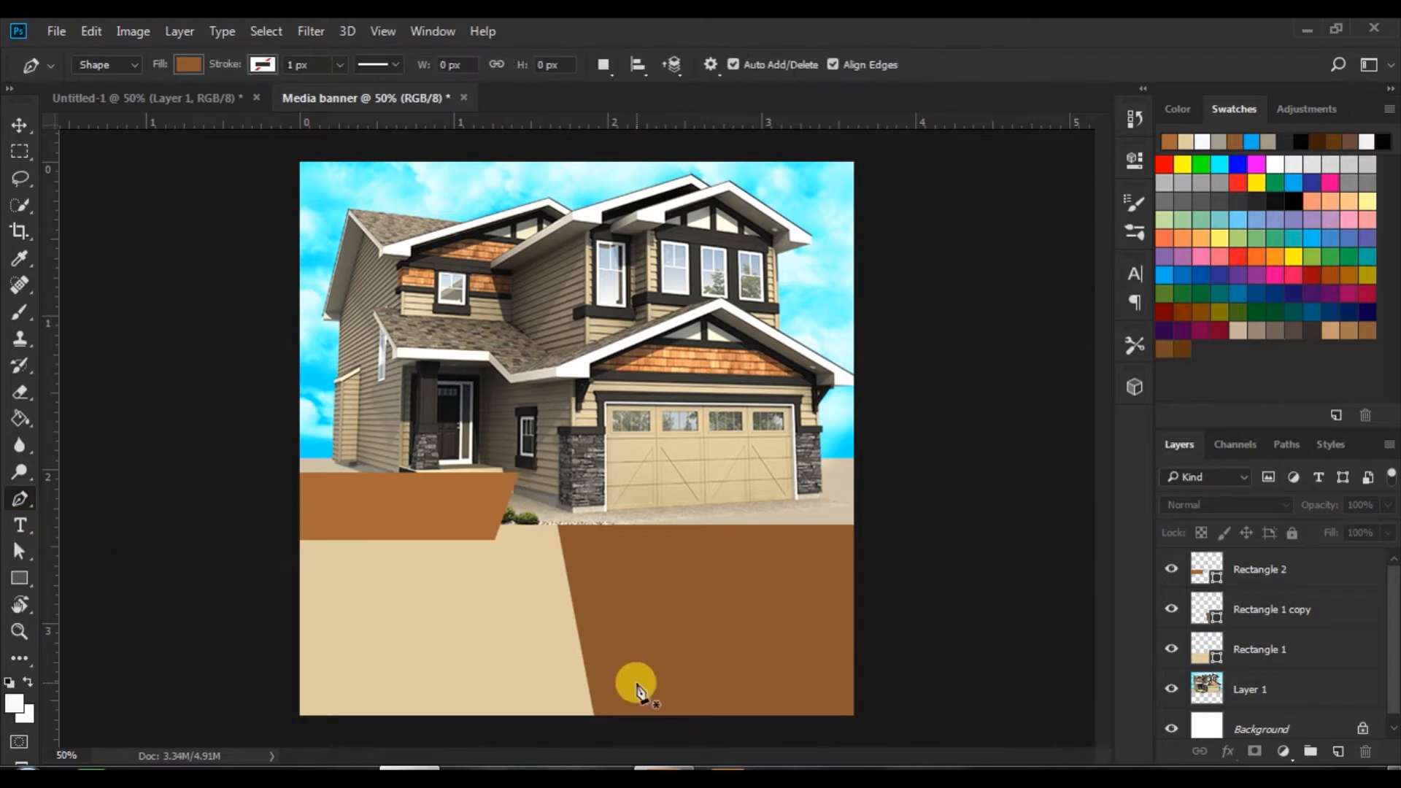
{"action": "left_click", "coordinate": [519, 473]}
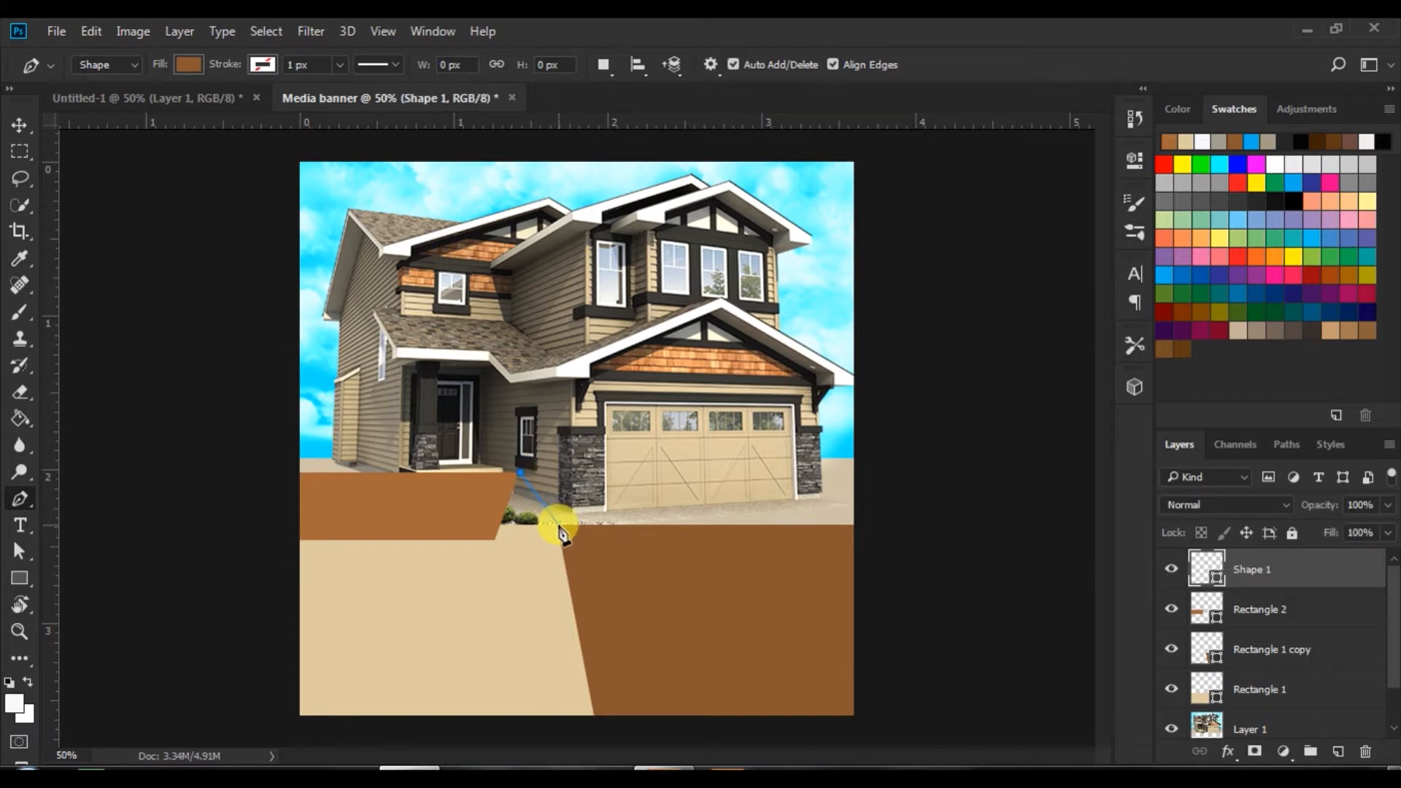
{"action": "left_click", "coordinate": [559, 525]}
{"action": "left_click", "coordinate": [499, 525]}
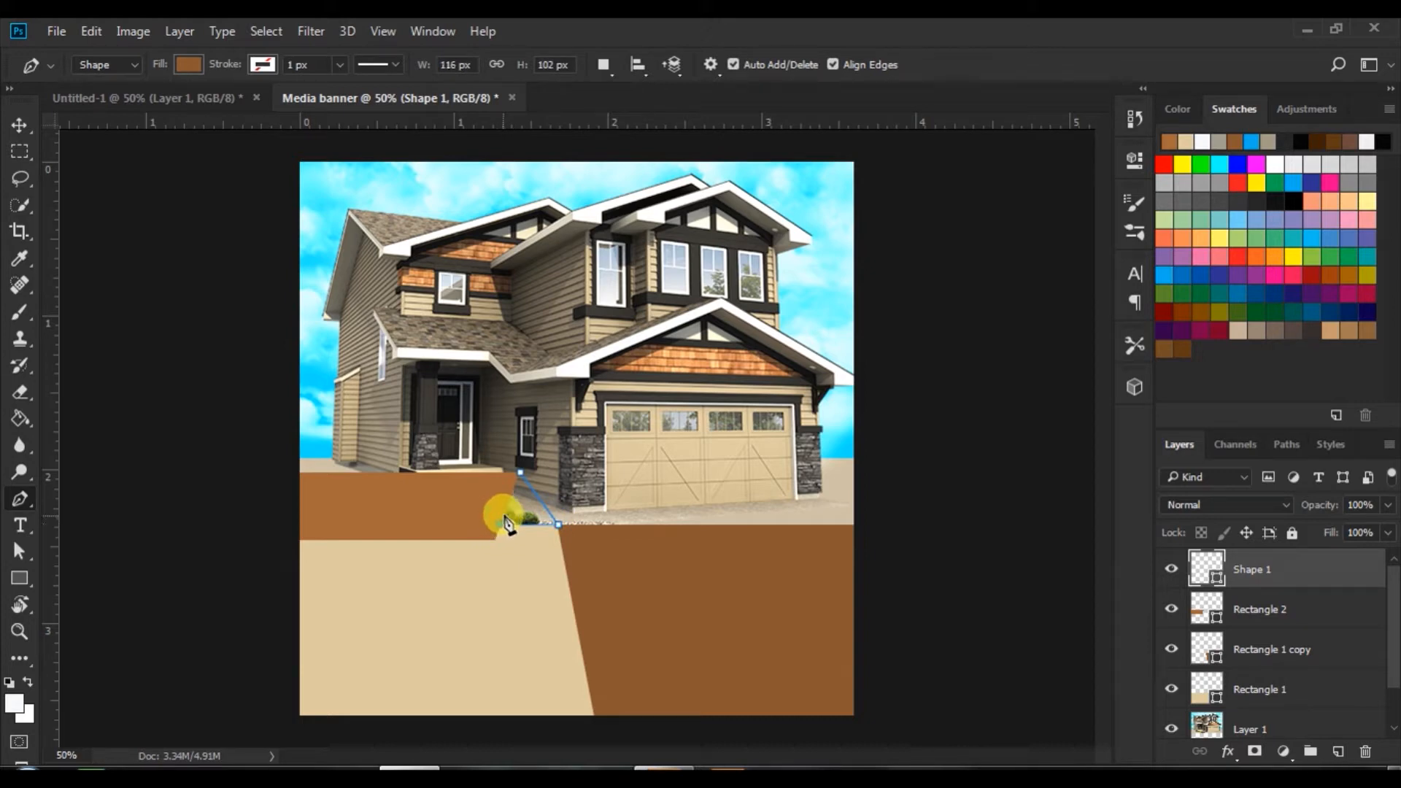
{"action": "left_click", "coordinate": [519, 475]}
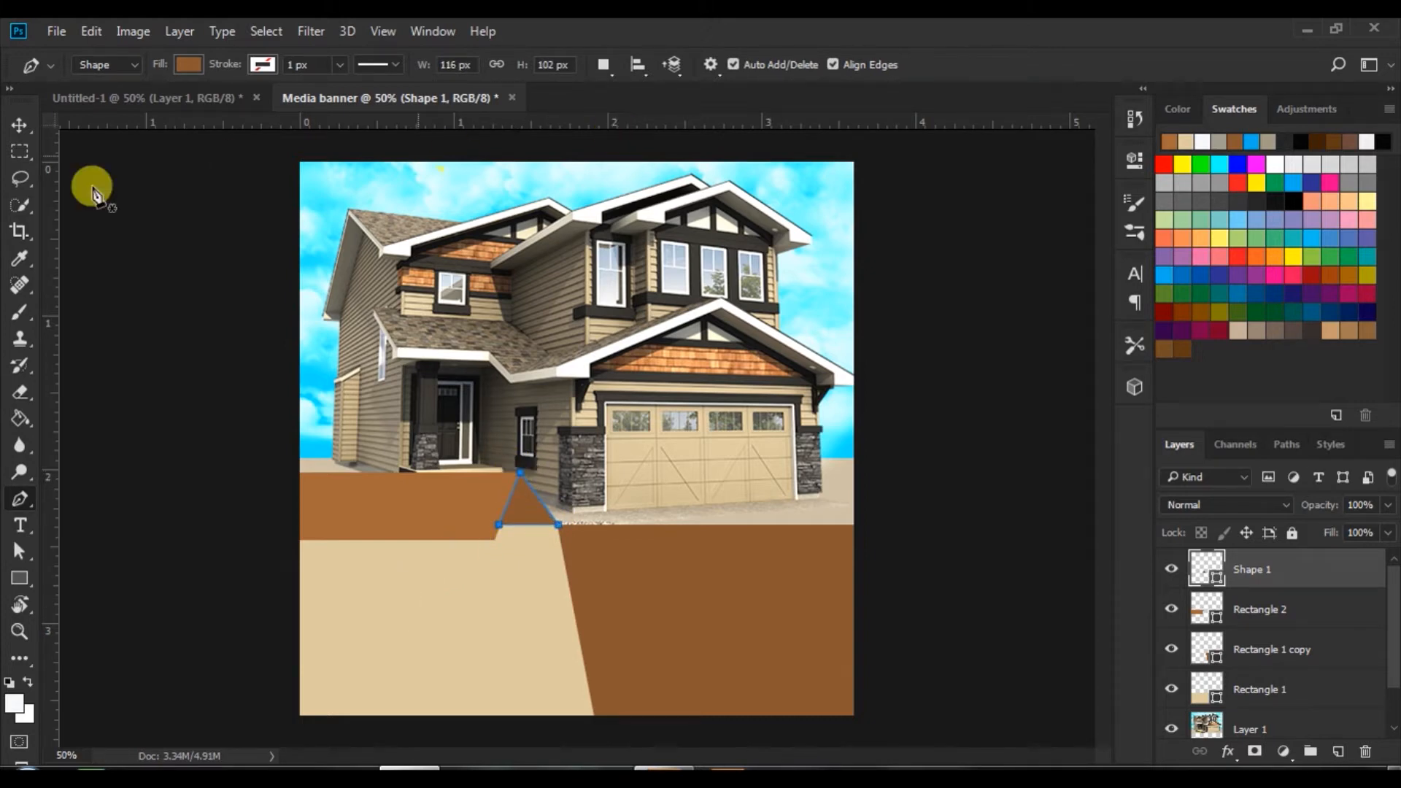
- Fill the triangle with a brown from the recently used colors
{"action": "left_click", "coordinate": [189, 65]}
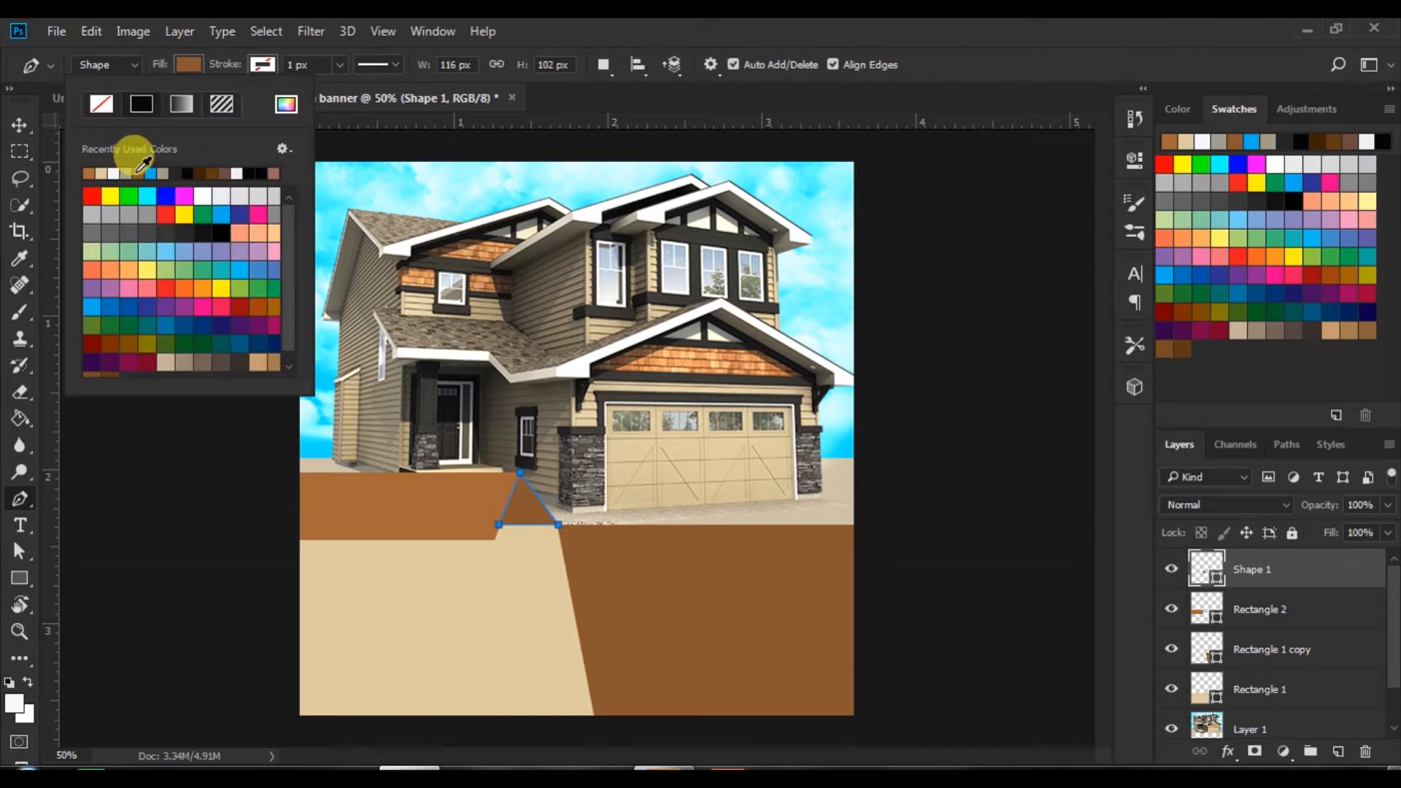
{"action": "left_click", "coordinate": [19, 124]}
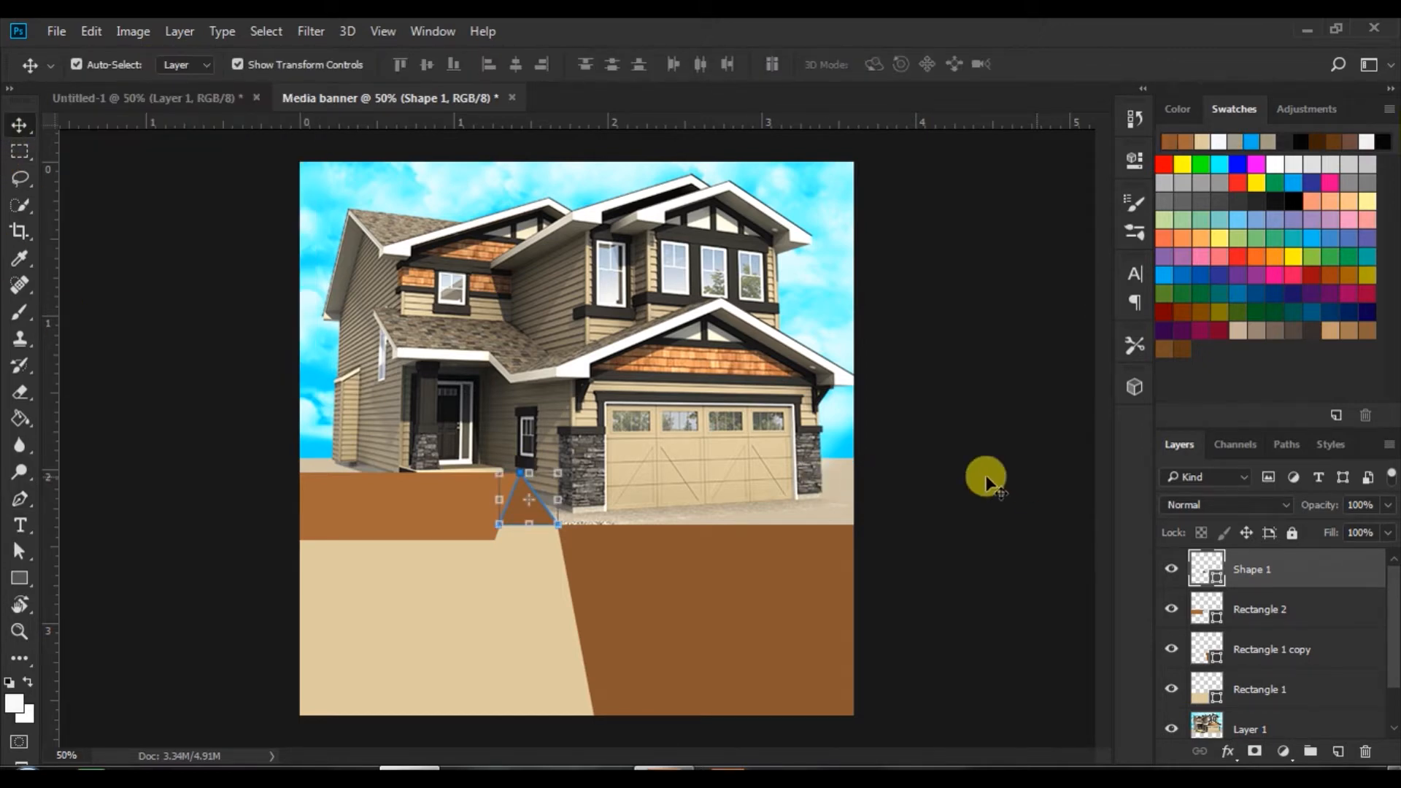
{"action": "left_click", "coordinate": [901, 472]}
{"action": "left_click", "coordinate": [530, 507]}
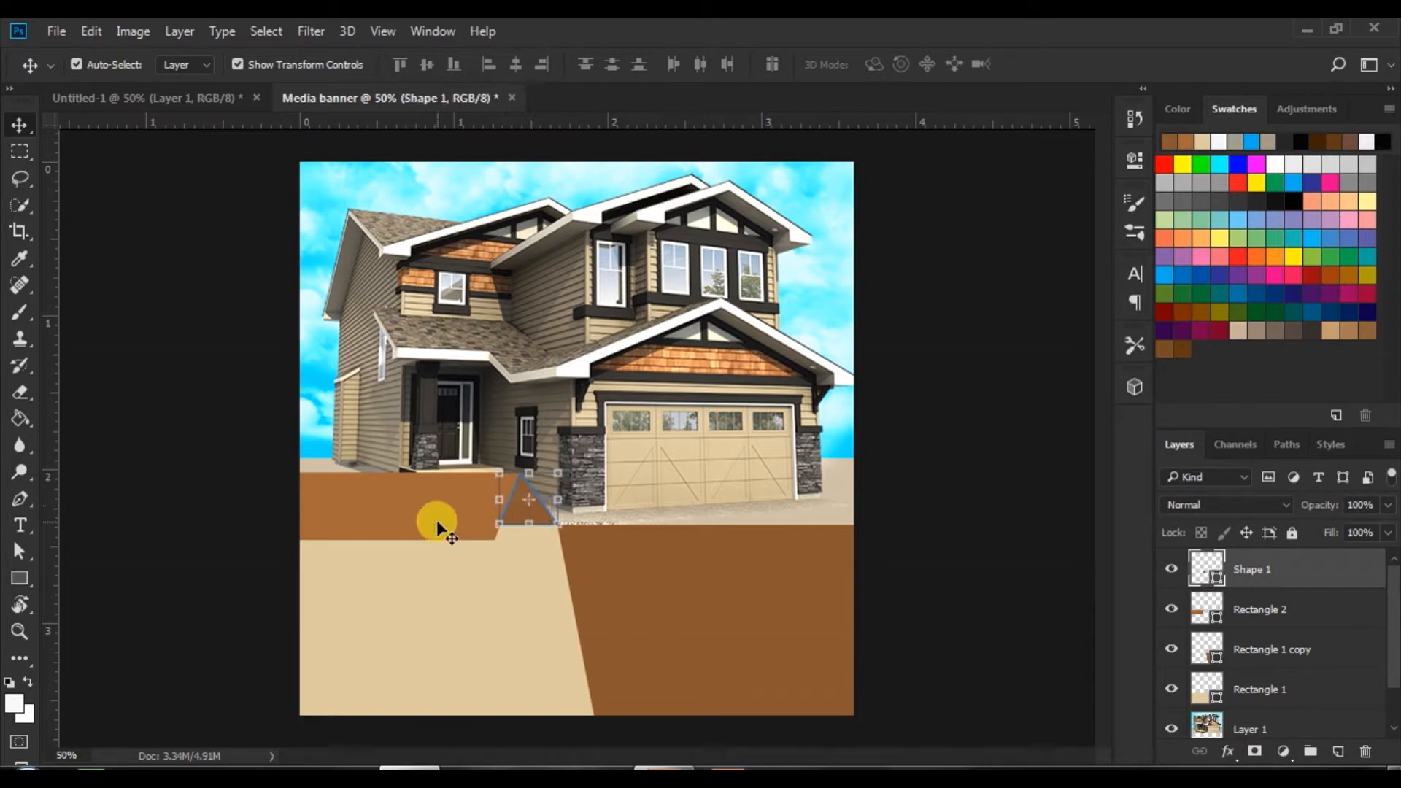
- Move the triangle layer Shape 1 below Rectangle 2 in the layer order and select the slanted banner shape
{"action": "left_click", "coordinate": [1180, 606]}
{"action": "left_click_drag", "start_coordinate": [1190, 567], "coordinate": [1185, 613]}
{"action": "left_click", "coordinate": [1014, 580]}
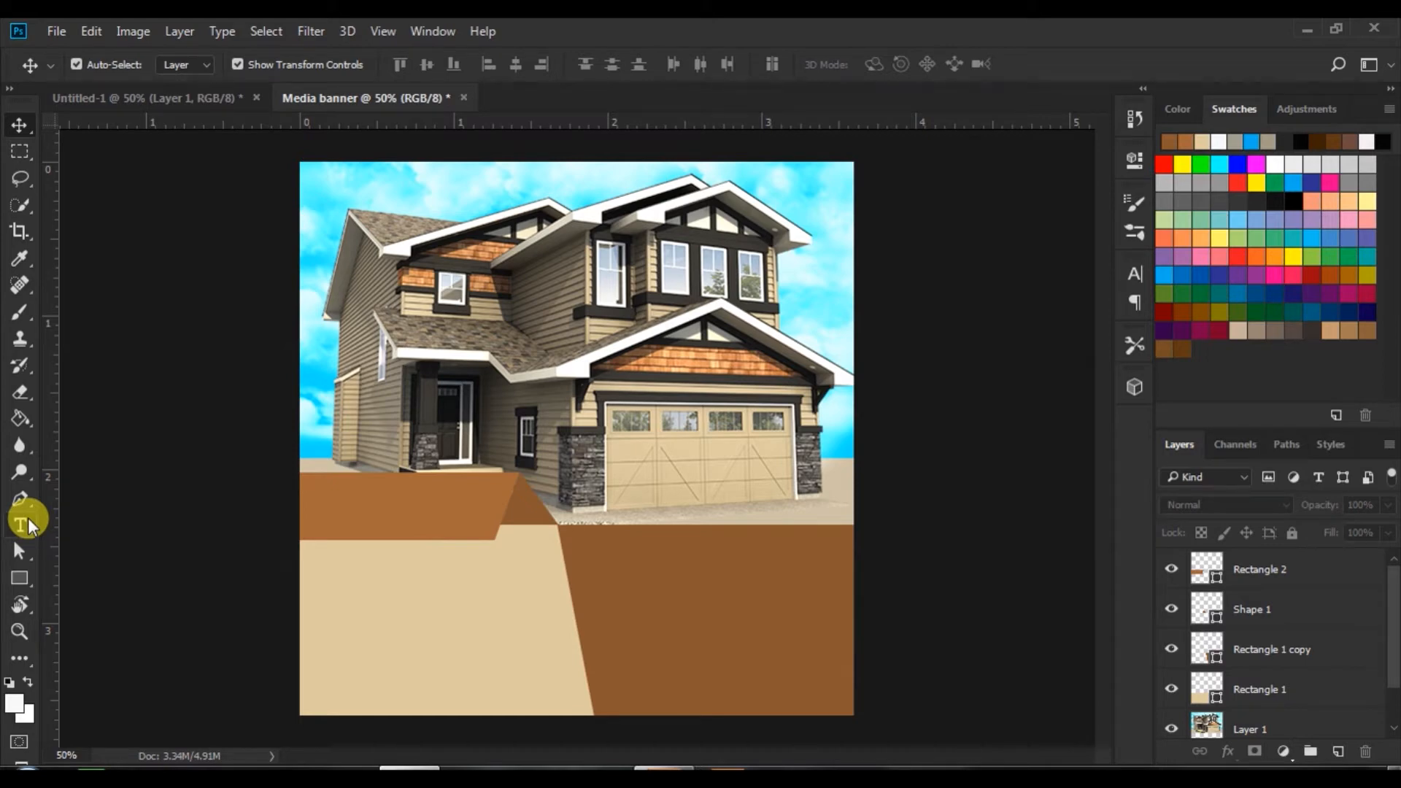
{"action": "left_click", "coordinate": [514, 524]}
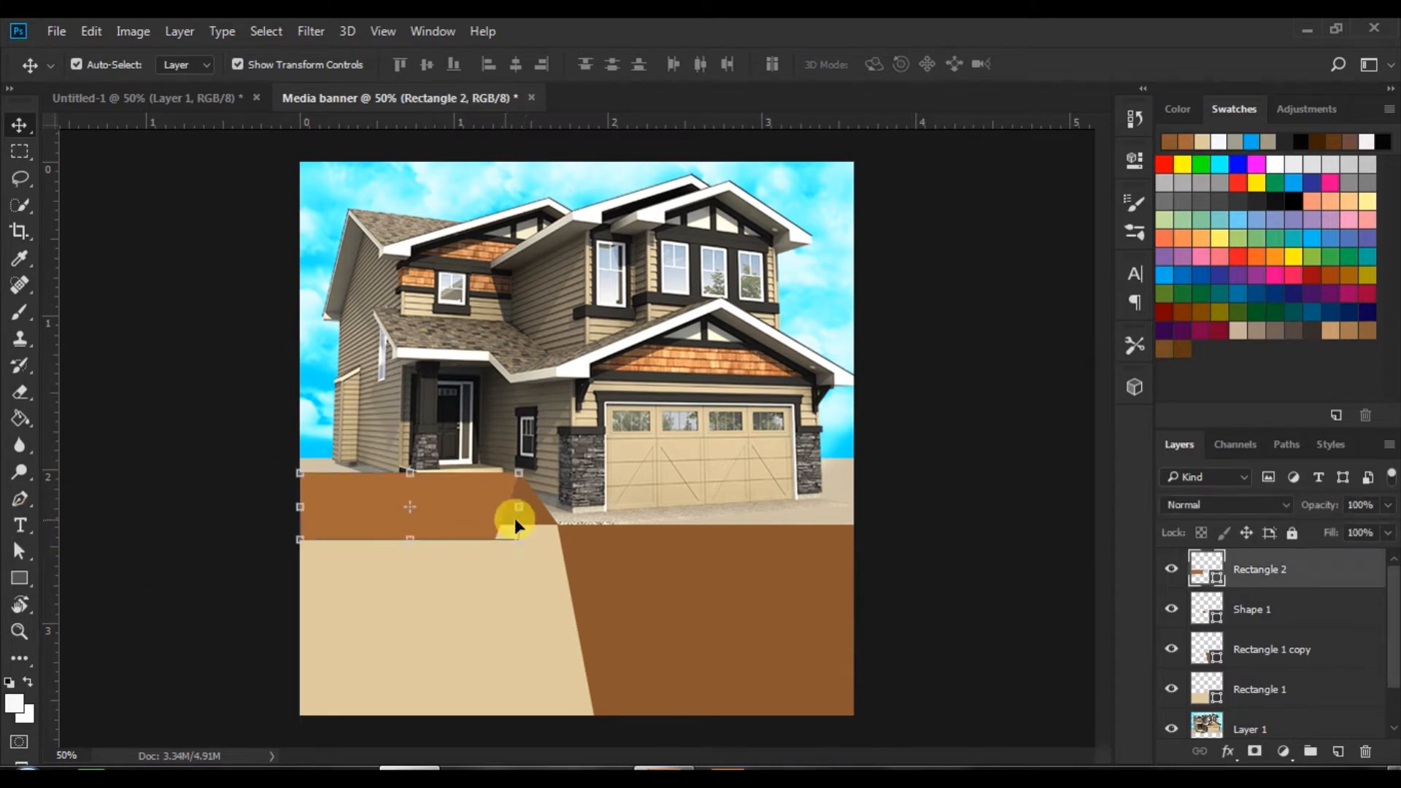
- Steepen the slant of the dark brown panel's left edge by shifting its lower-left corner point further right along the banner's bottom
{"action": "left_click", "coordinate": [671, 601]}
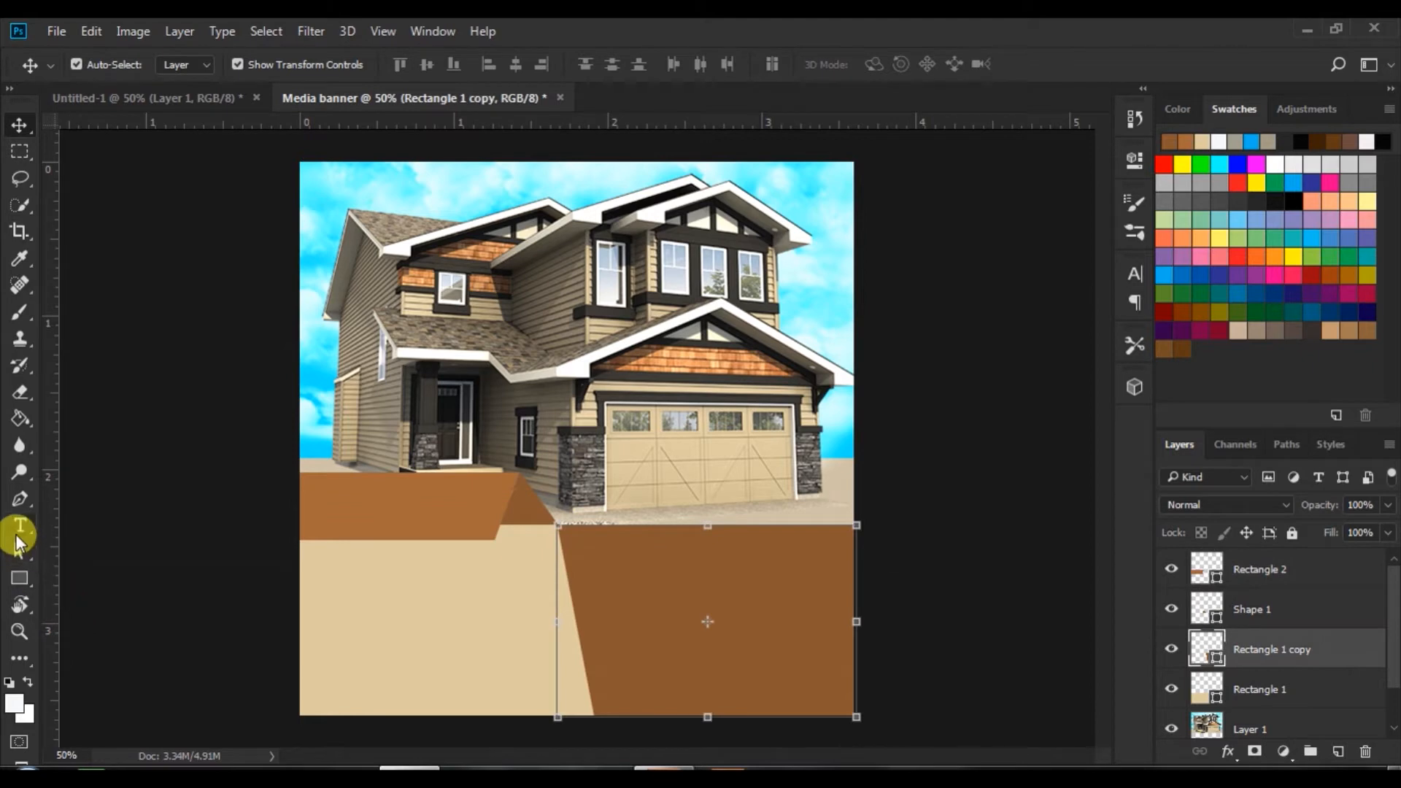
{"action": "left_click", "coordinate": [19, 552]}
{"action": "left_click", "coordinate": [590, 721]}
{"action": "key", "text": "shift+Right"}
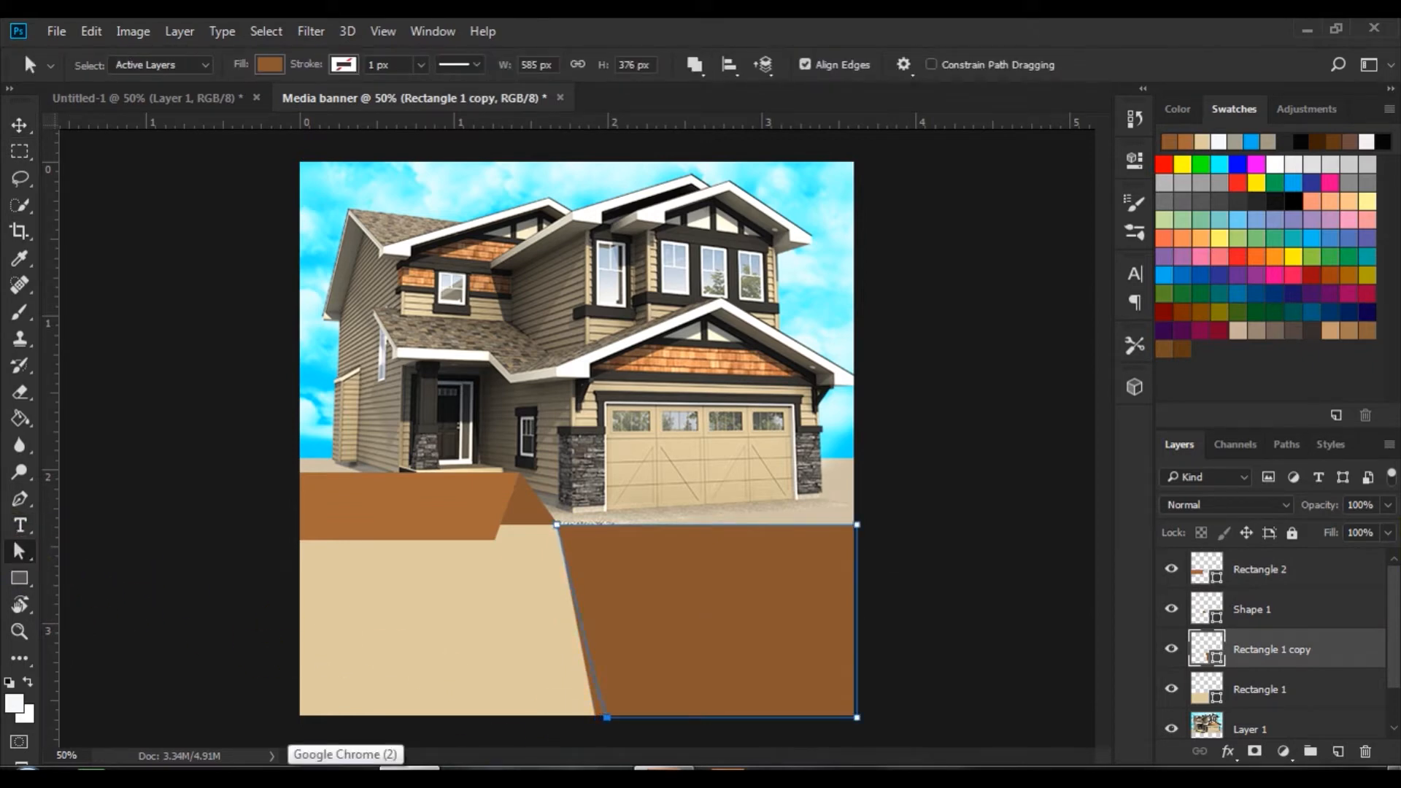
{"action": "key", "text": "shift+Right"}
{"action": "key", "text": "shift+Right"}
{"action": "key", "text": "shift+Right"}
{"action": "key", "text": "shift+Right"}
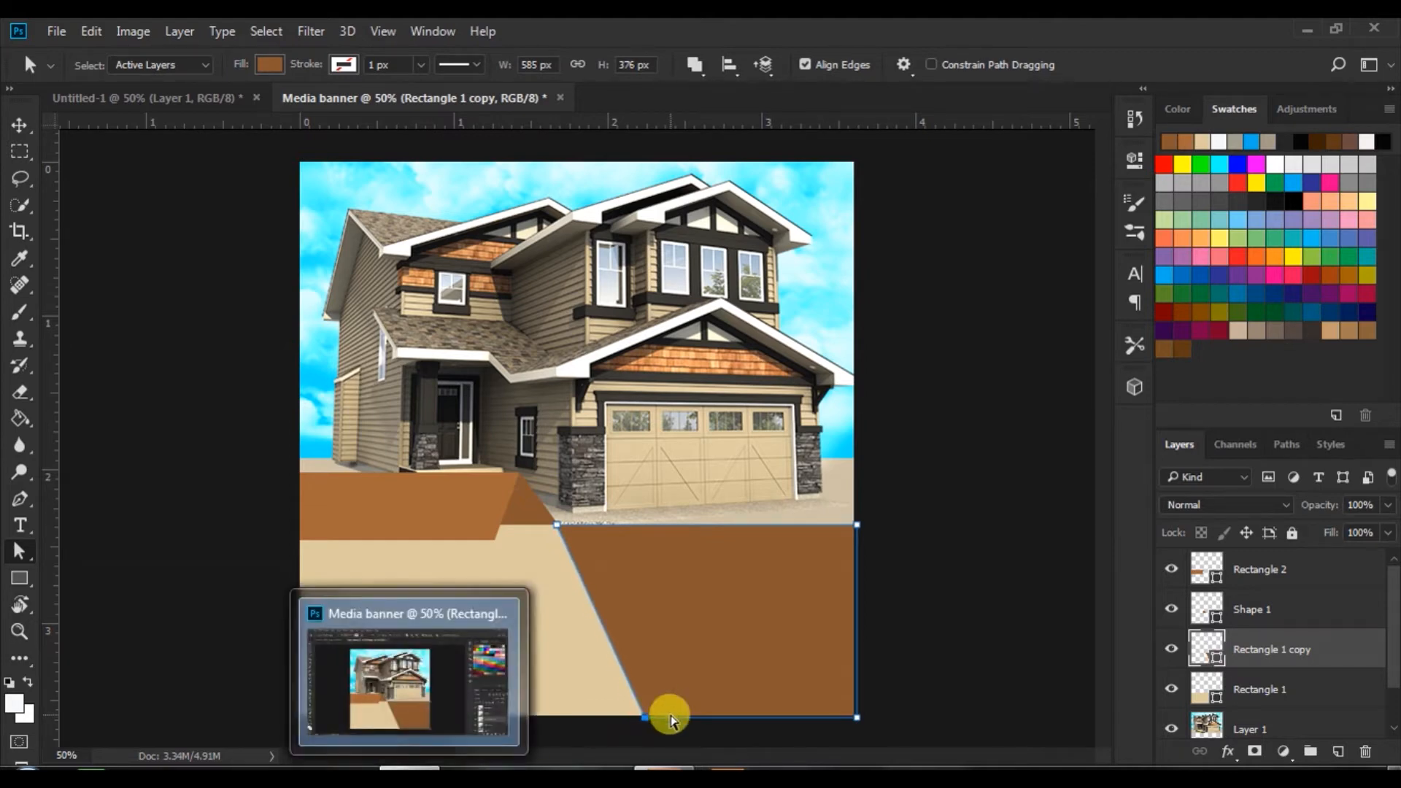
{"action": "left_click", "coordinate": [19, 124]}
{"action": "left_click", "coordinate": [140, 403]}
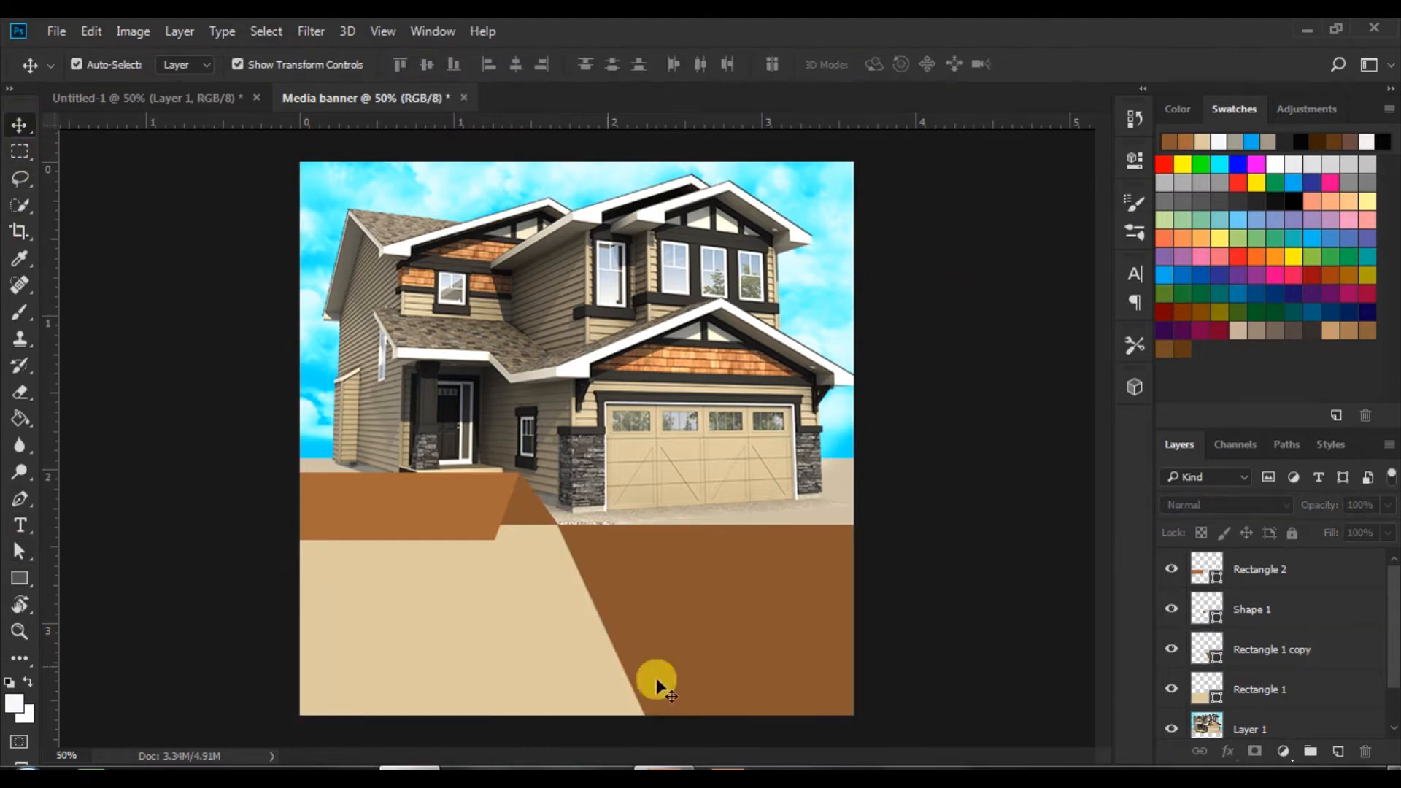
- Set the Type tool's text color to white
{"action": "left_click", "coordinate": [17, 528]}
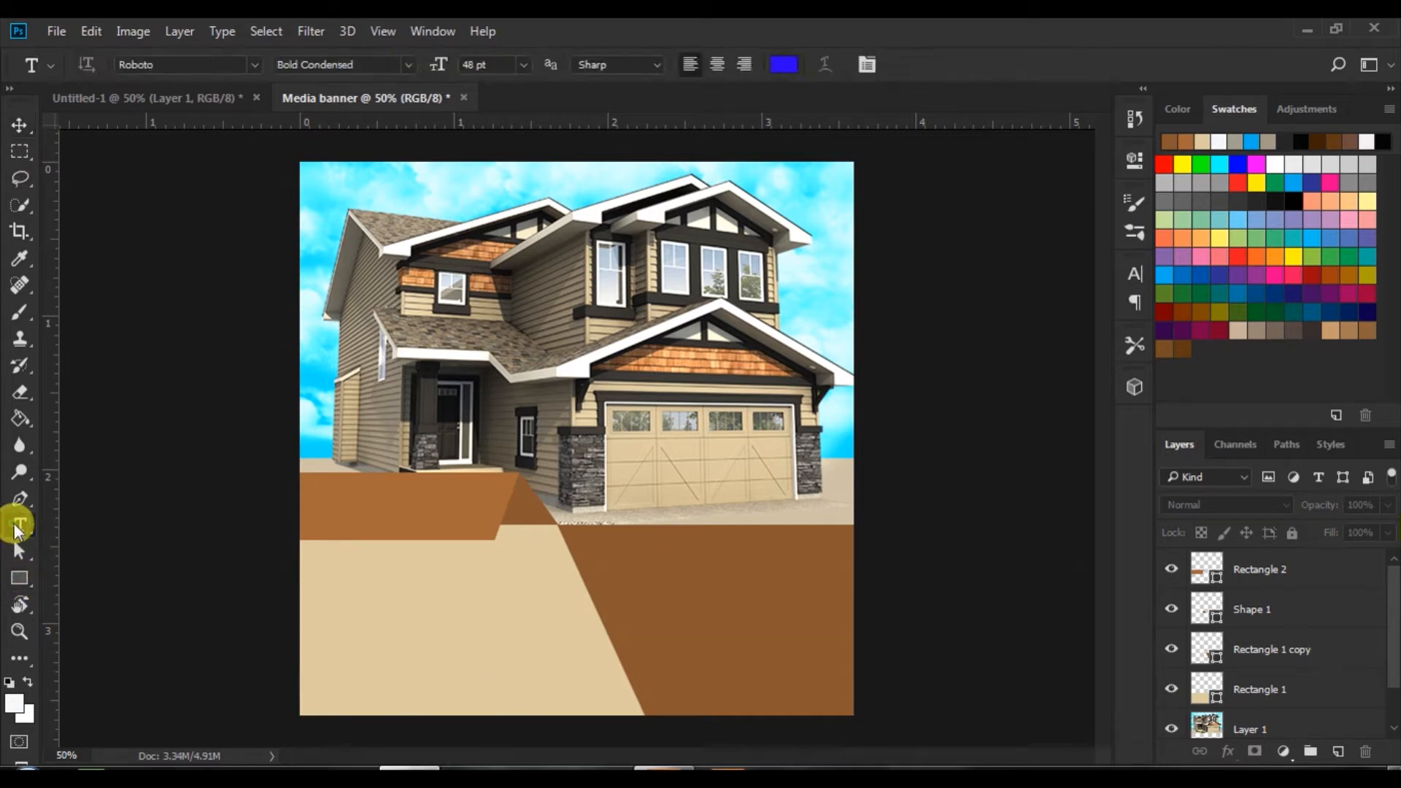
{"action": "left_click", "coordinate": [780, 67]}
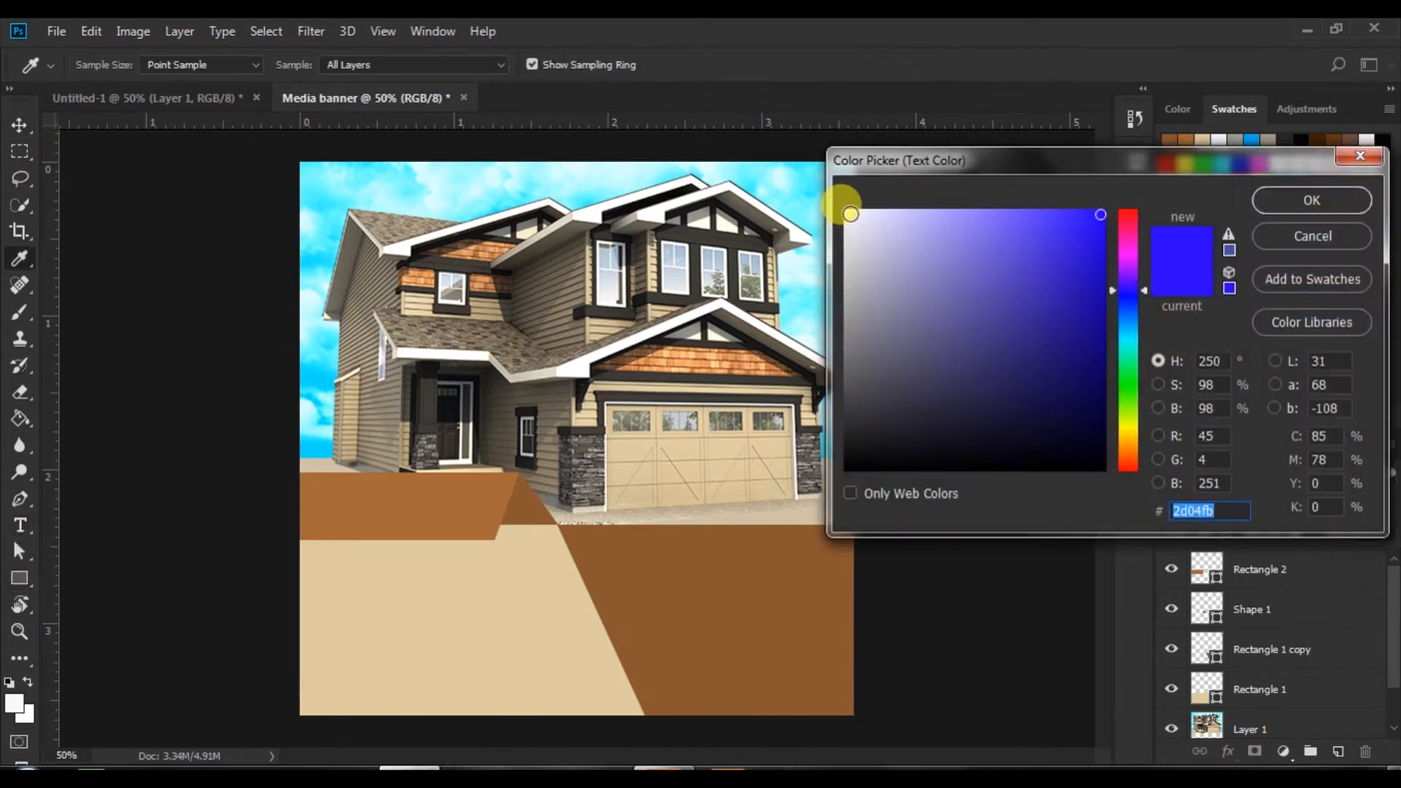
{"action": "left_click", "coordinate": [849, 212]}
{"action": "left_click", "coordinate": [1285, 199]}
- Set the type formatting to the Schadow BT font in Bold style at 10 pt
{"action": "left_click", "coordinate": [1133, 273]}
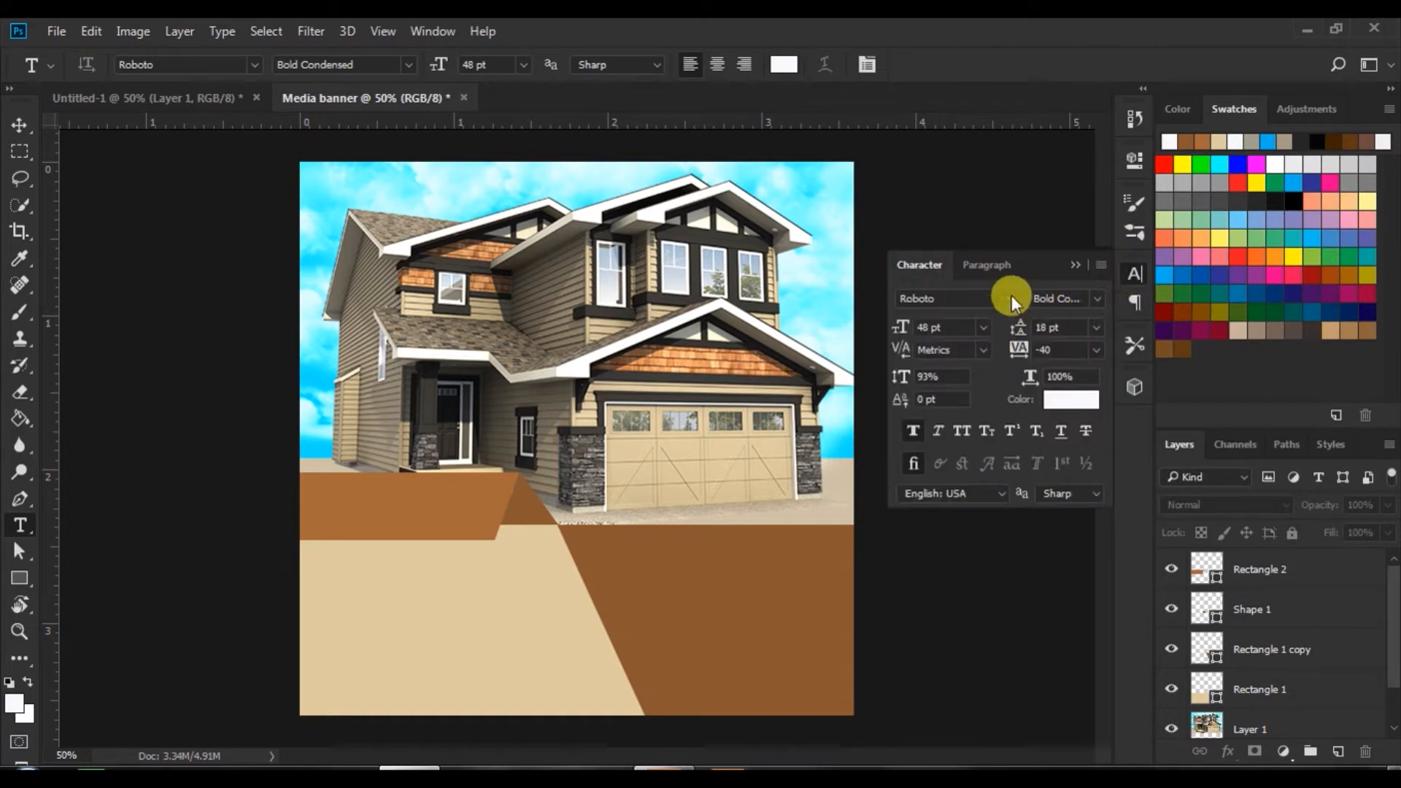
{"action": "left_click", "coordinate": [1095, 299]}
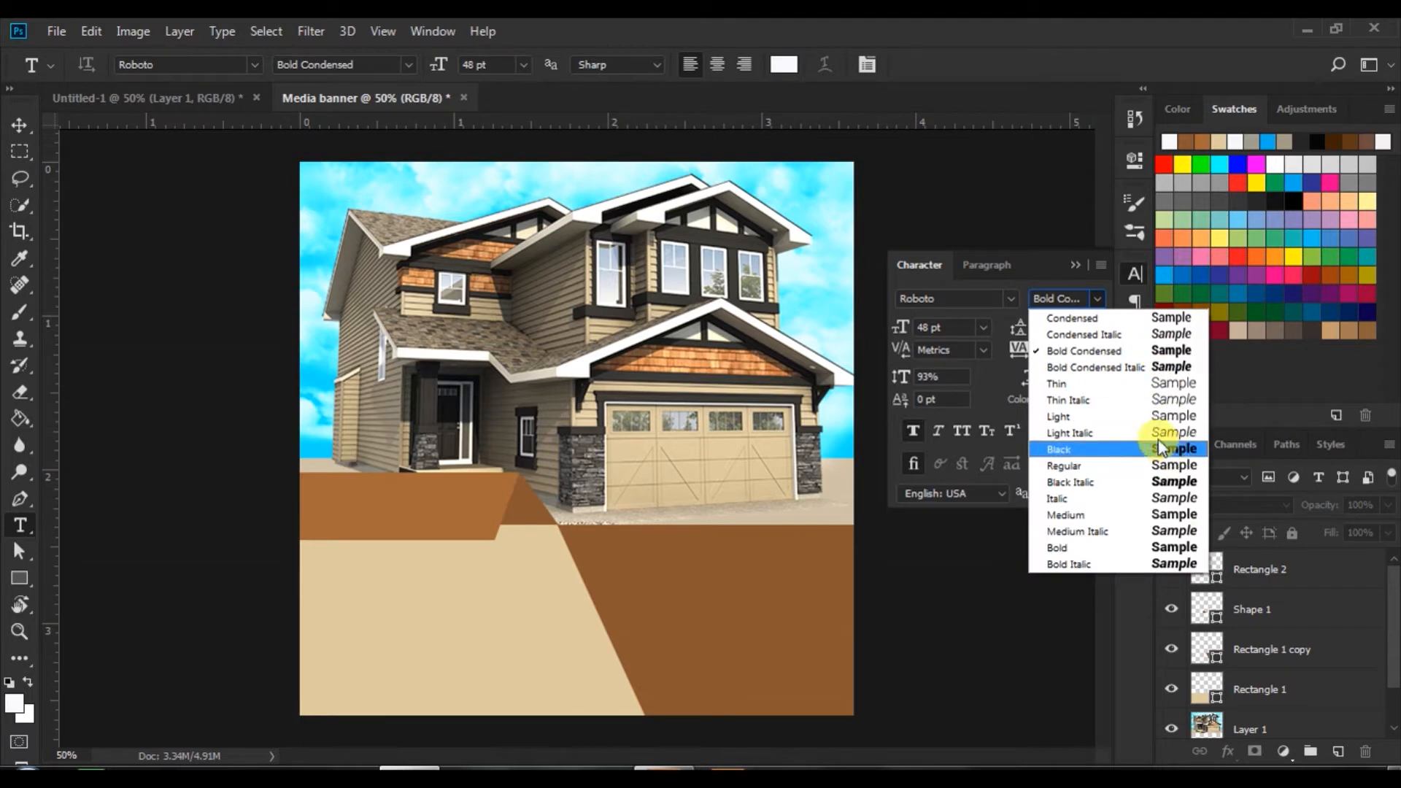
{"action": "left_click", "coordinate": [1014, 302]}
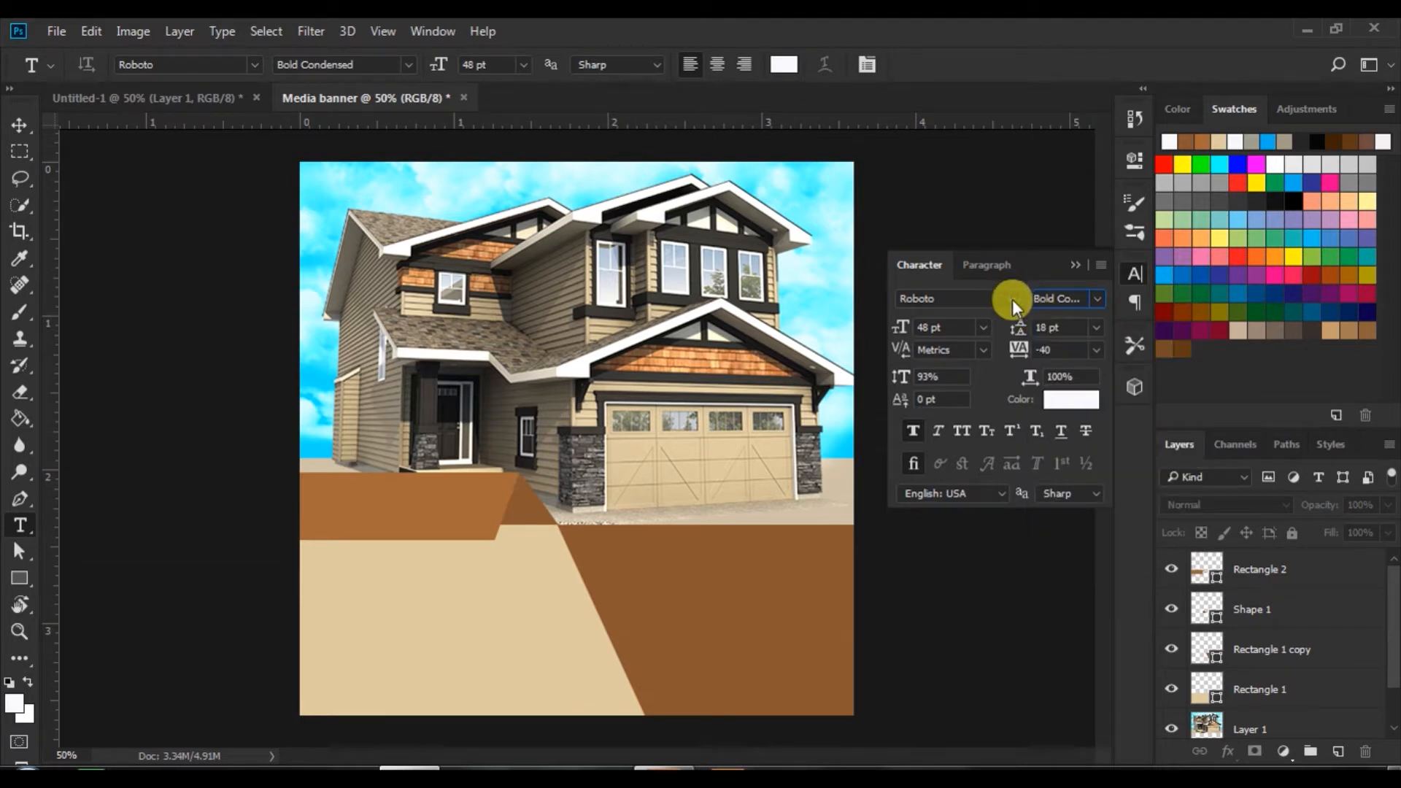
{"action": "left_click", "coordinate": [1057, 286]}
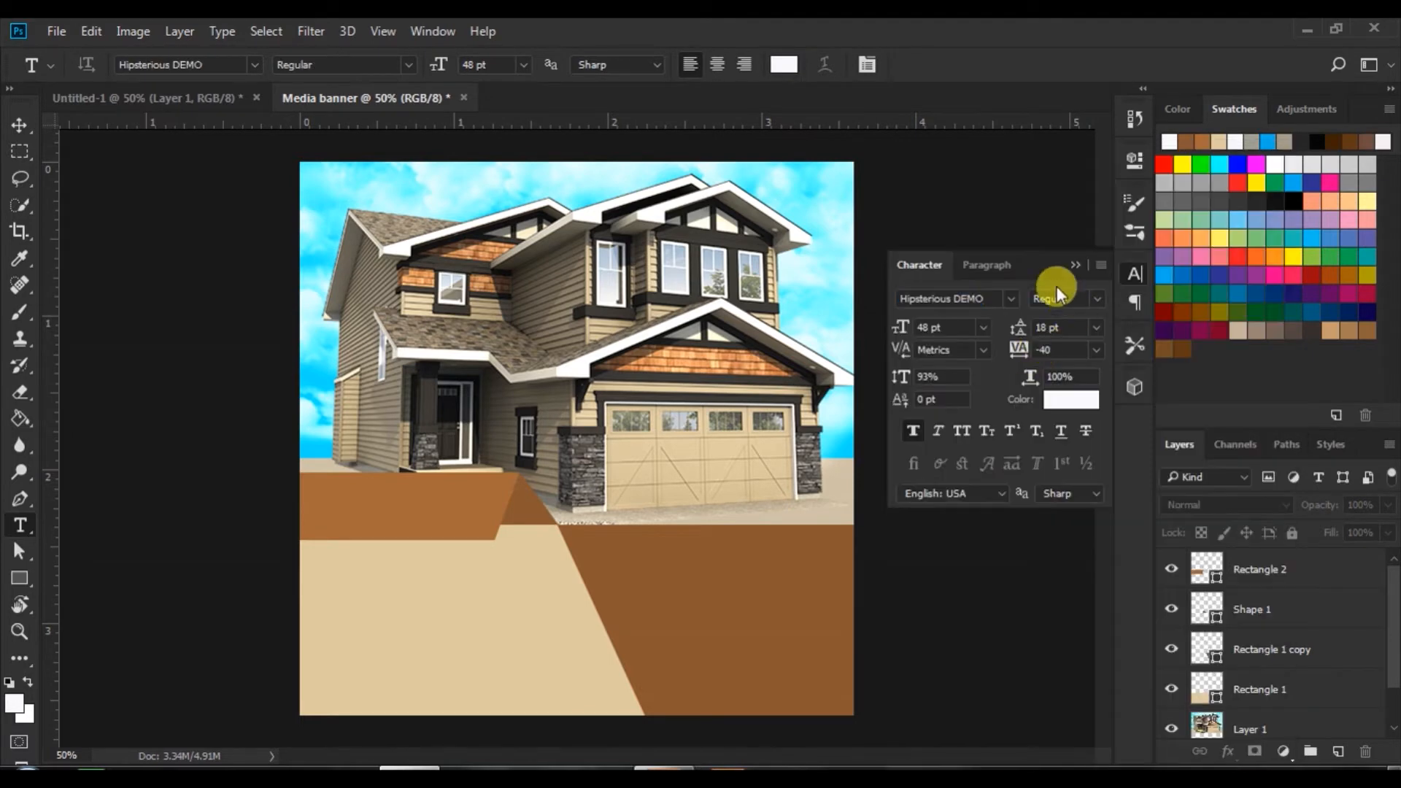
{"action": "left_click", "coordinate": [1013, 294]}
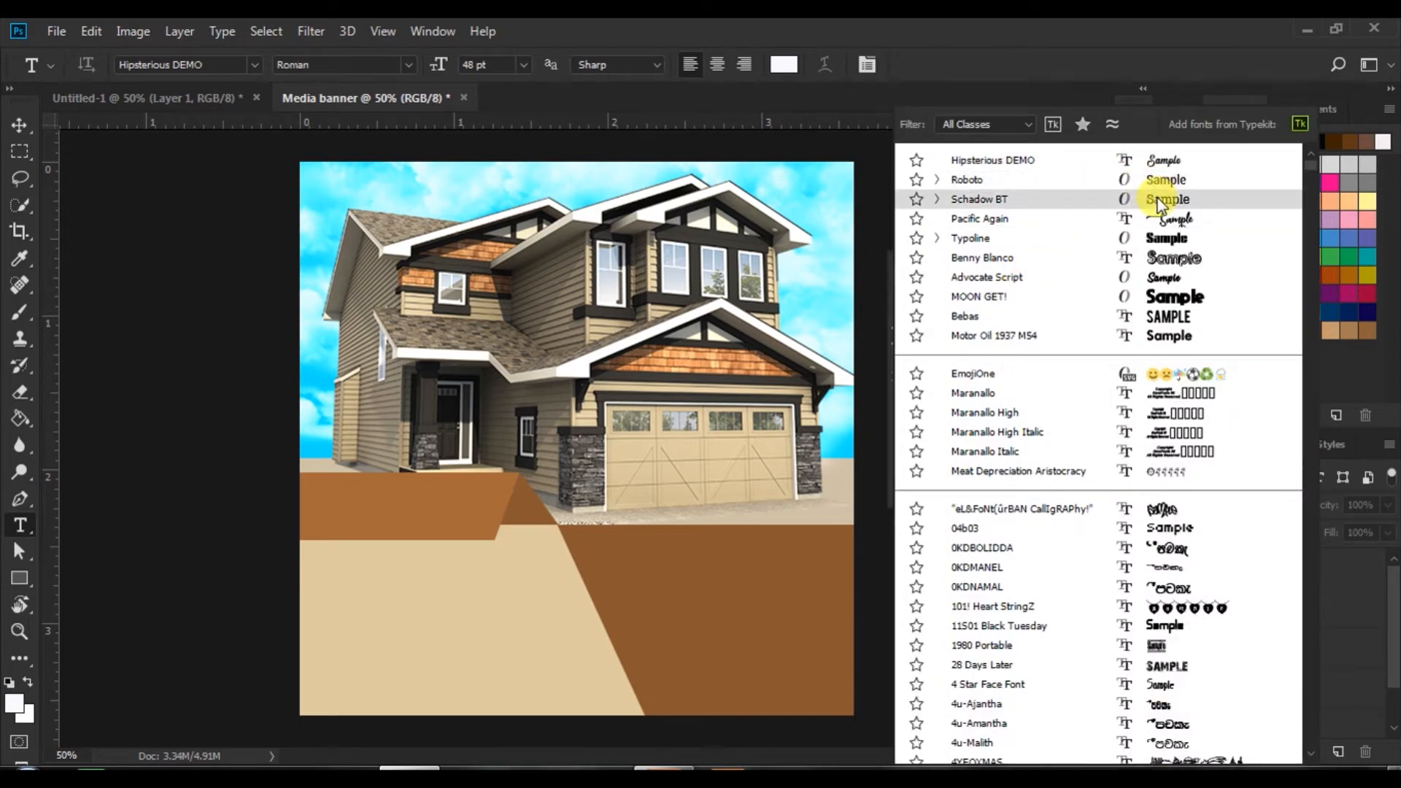
{"action": "left_click", "coordinate": [979, 199]}
{"action": "left_click", "coordinate": [1069, 299]}
{"action": "left_click", "coordinate": [1053, 315]}
{"action": "left_click", "coordinate": [1062, 336]}
{"action": "left_click", "coordinate": [983, 327]}
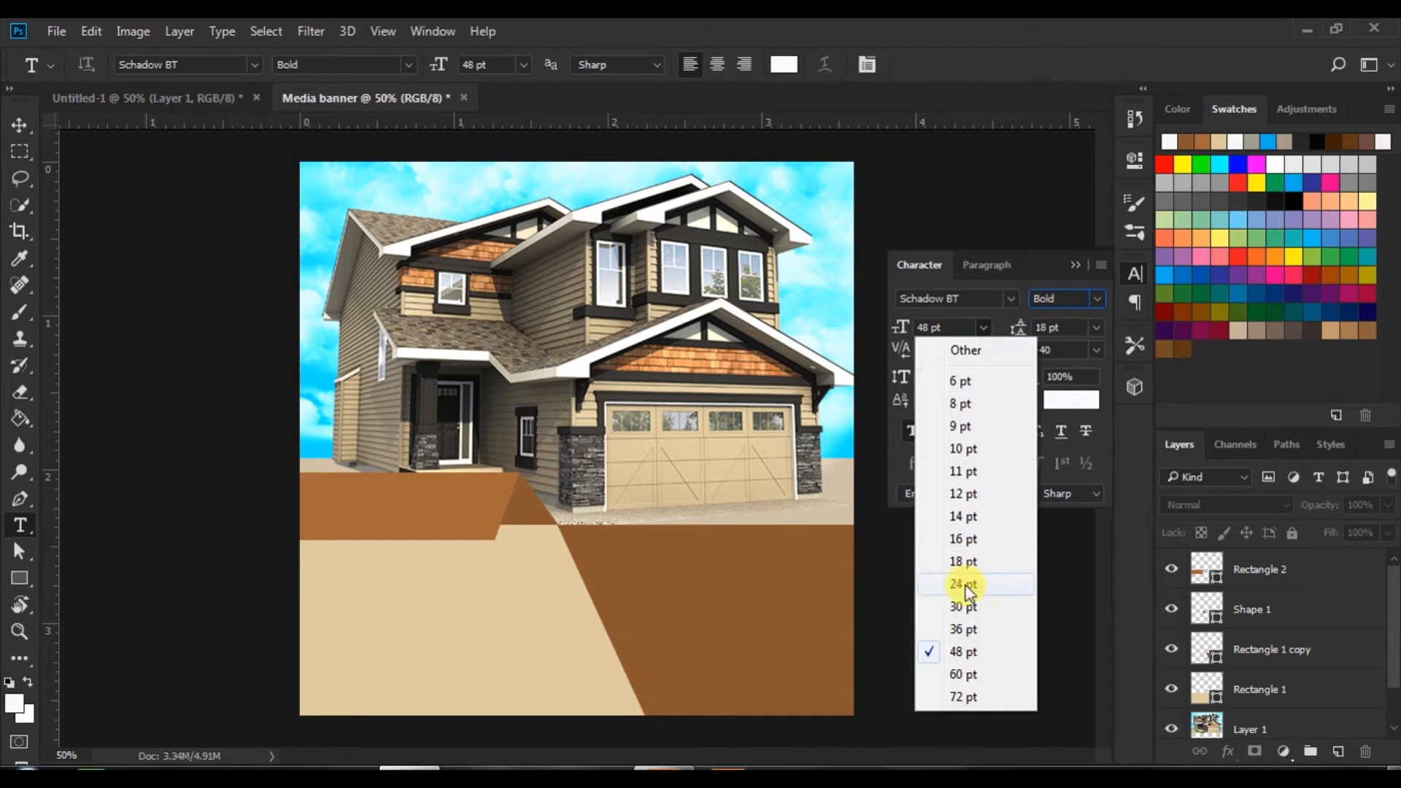
{"action": "left_click", "coordinate": [963, 448]}
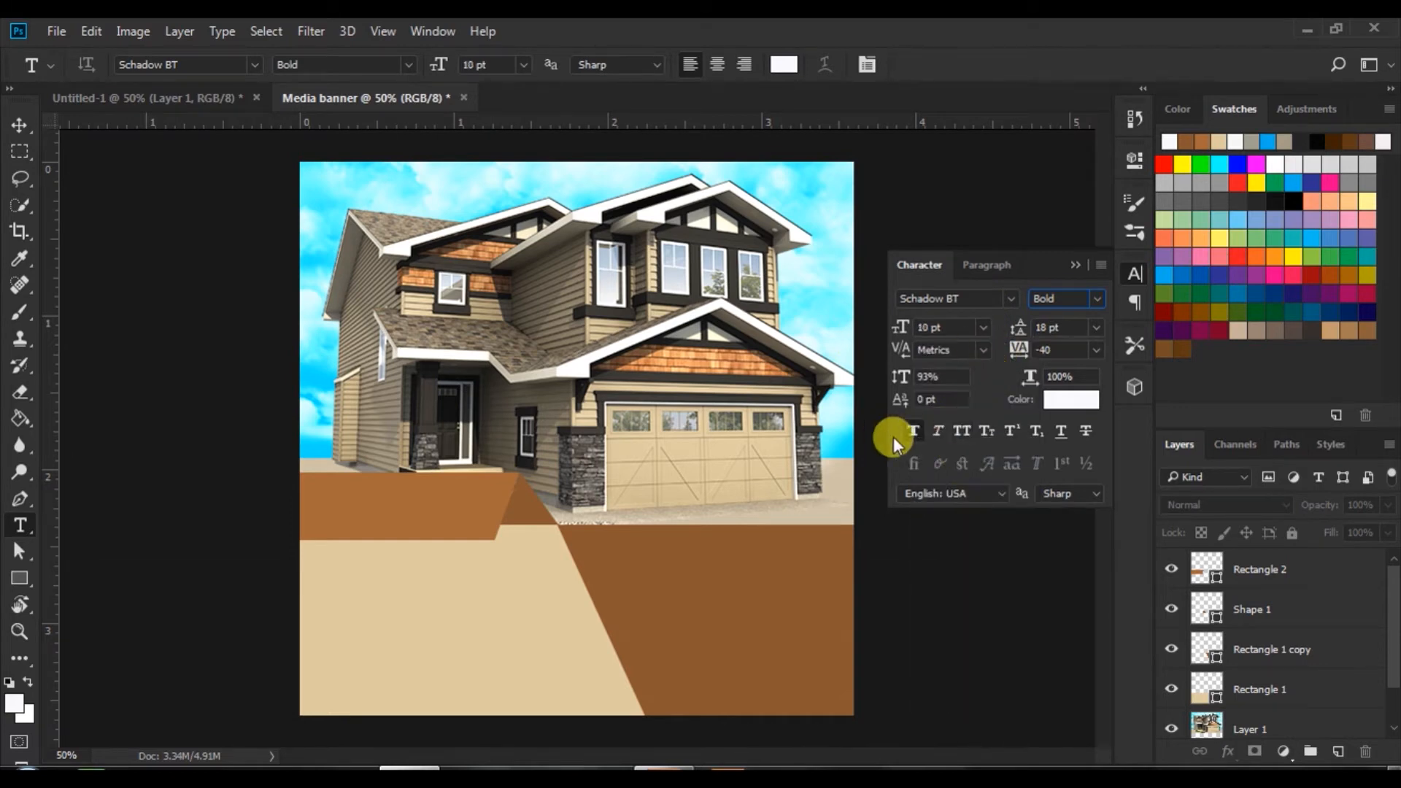
{"action": "left_click", "coordinate": [914, 431]}
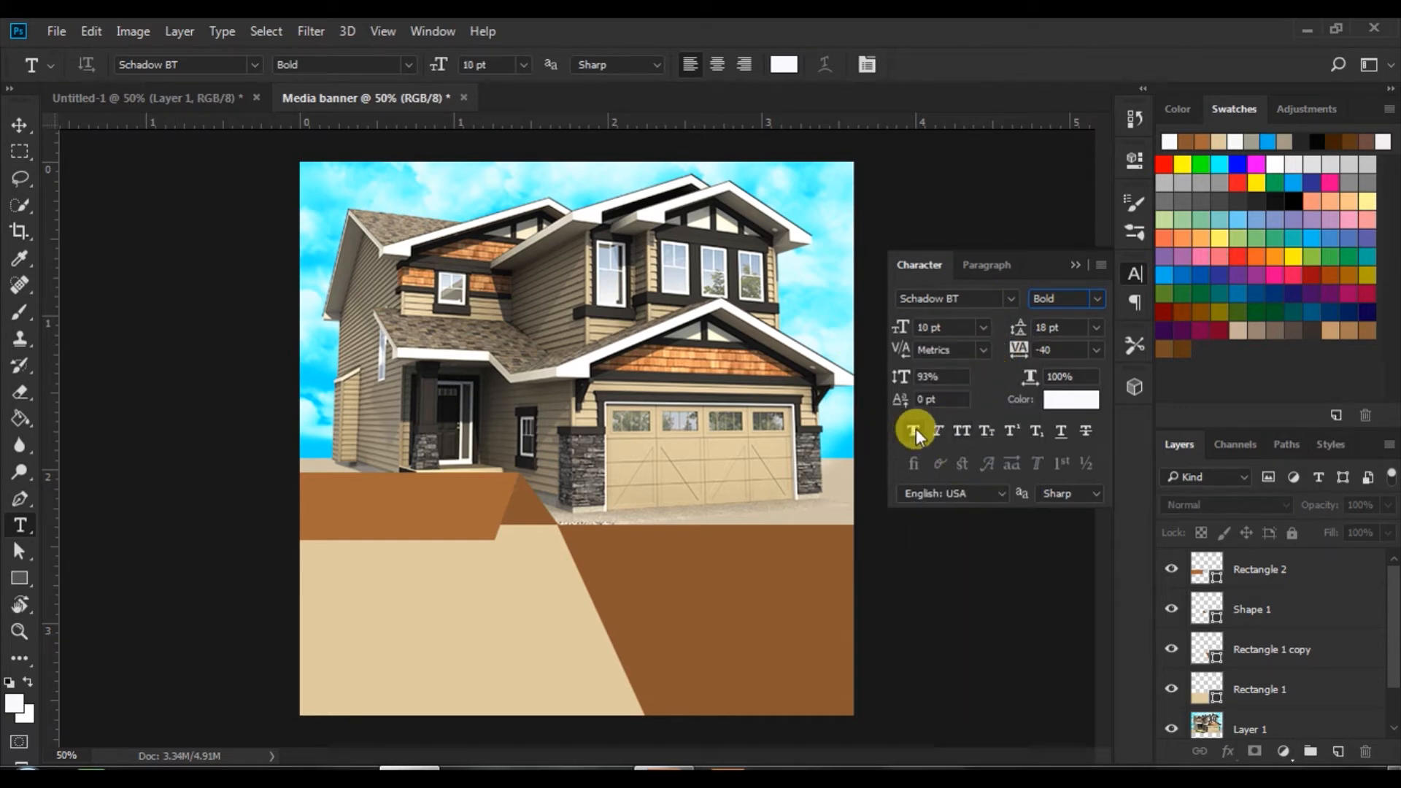
- Add the text "Exclusive Deal" on the slanted ribbon with faux bold off, 109% vertical scale and -20 tracking
{"action": "left_click", "coordinate": [325, 496]}
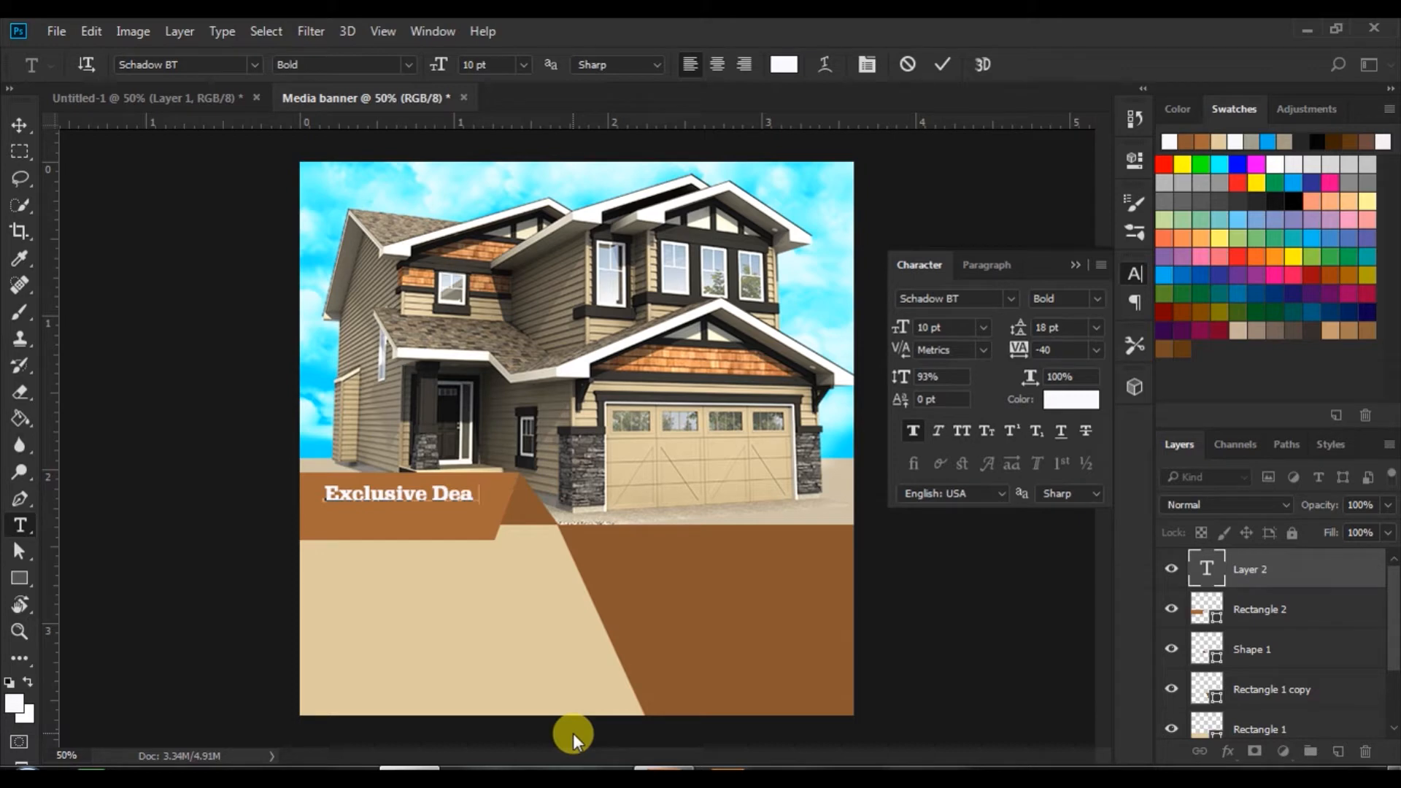
{"action": "left_click_drag", "start_coordinate": [321, 489], "coordinate": [626, 499]}
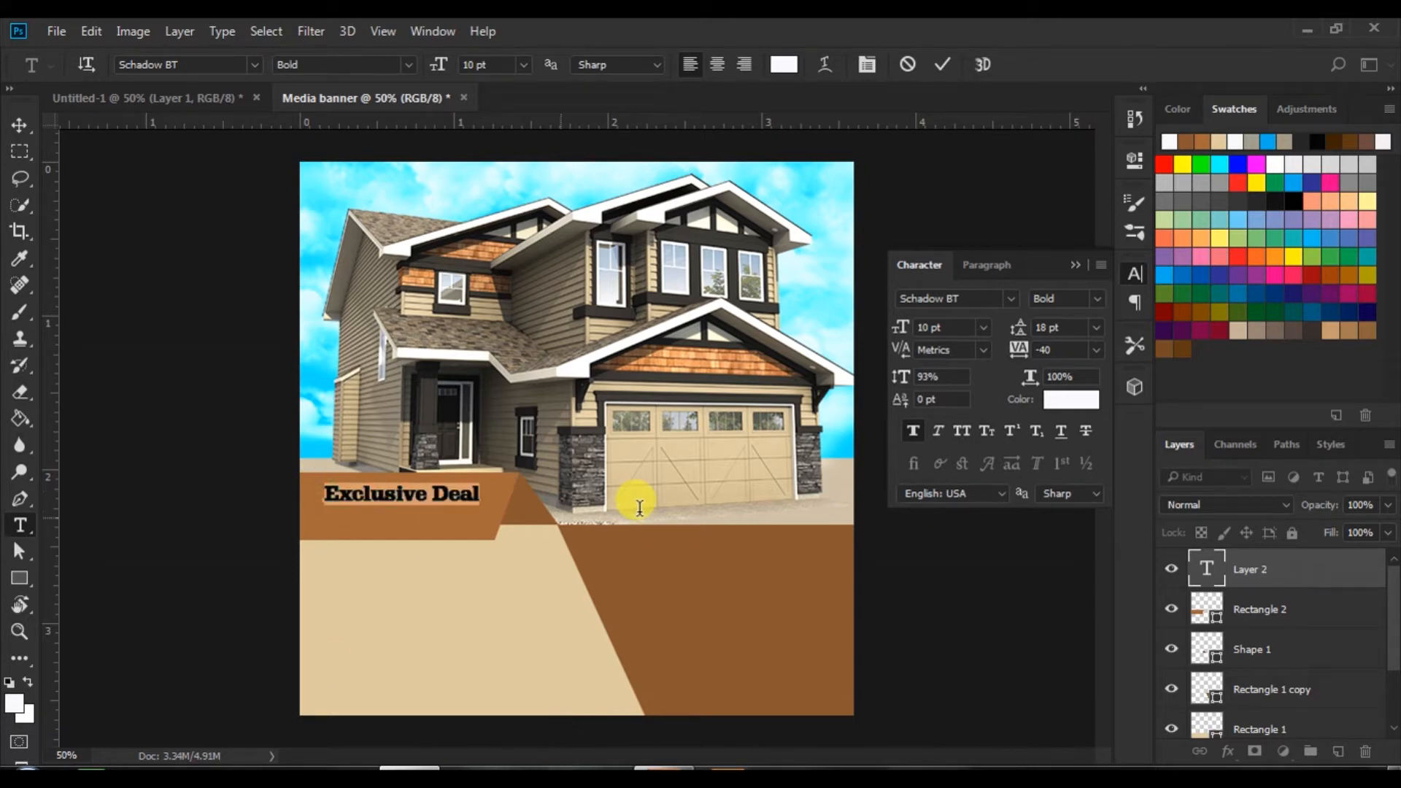
{"action": "left_click", "coordinate": [913, 430]}
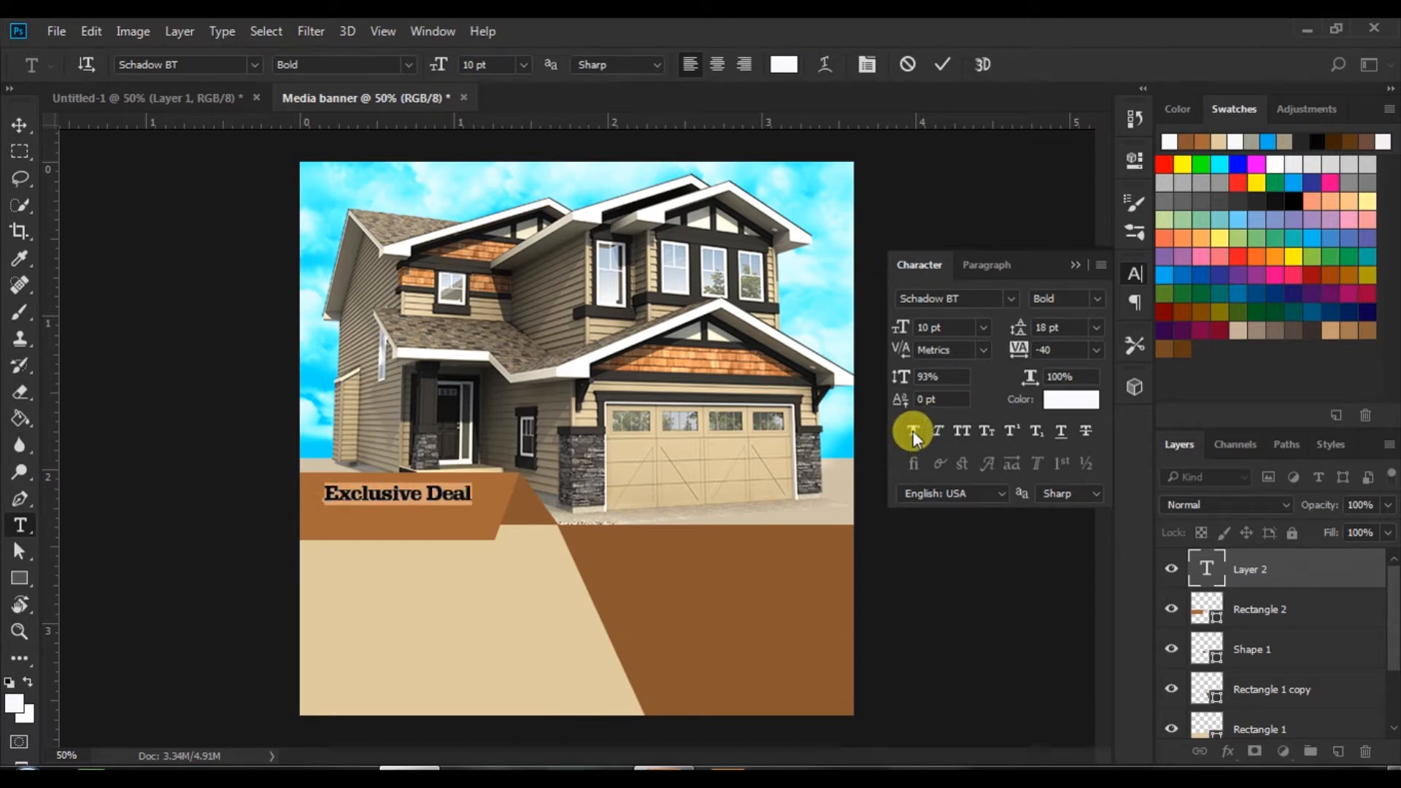
{"action": "left_click_drag", "start_coordinate": [899, 373], "coordinate": [910, 376]}
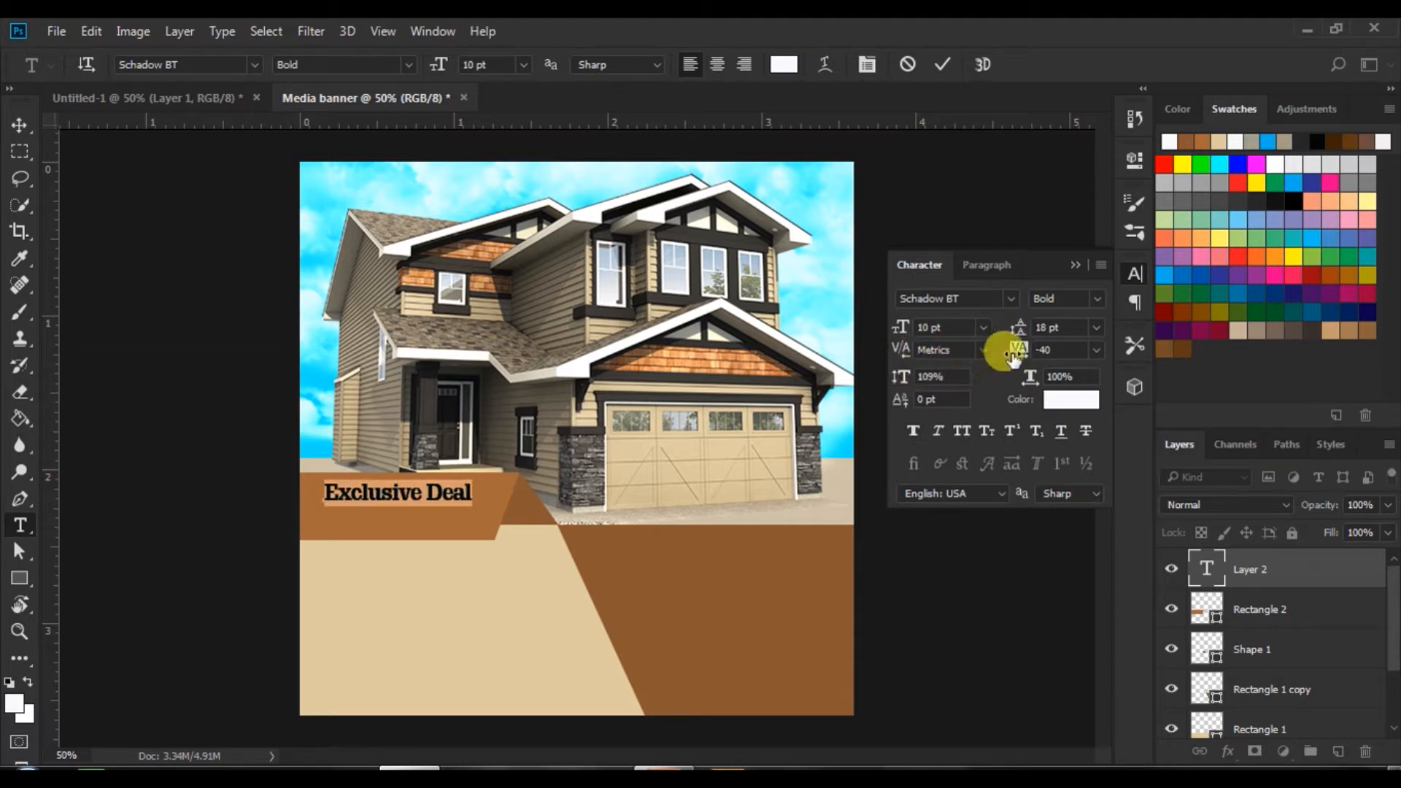
{"action": "left_click_drag", "start_coordinate": [1015, 356], "coordinate": [1016, 358]}
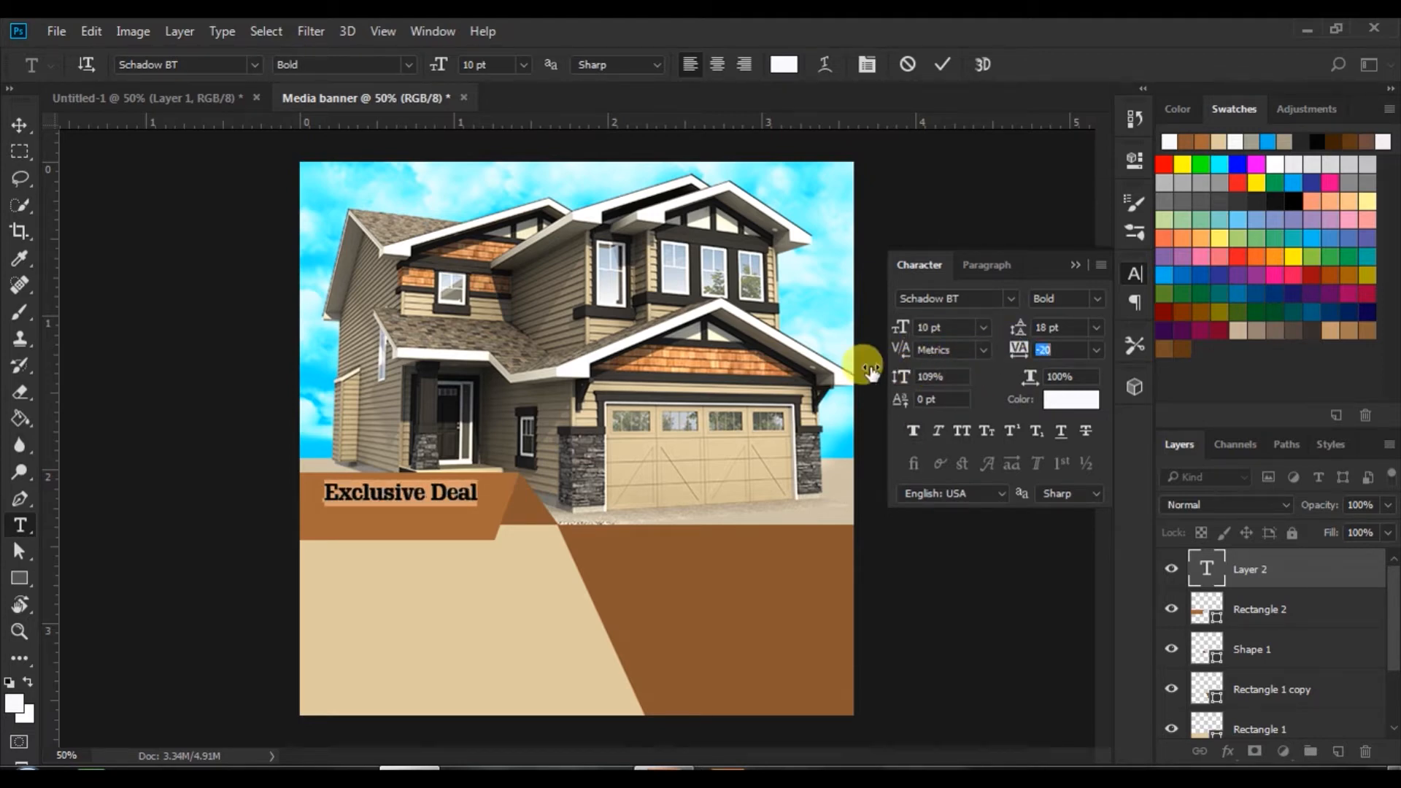
{"action": "left_click", "coordinate": [934, 68]}
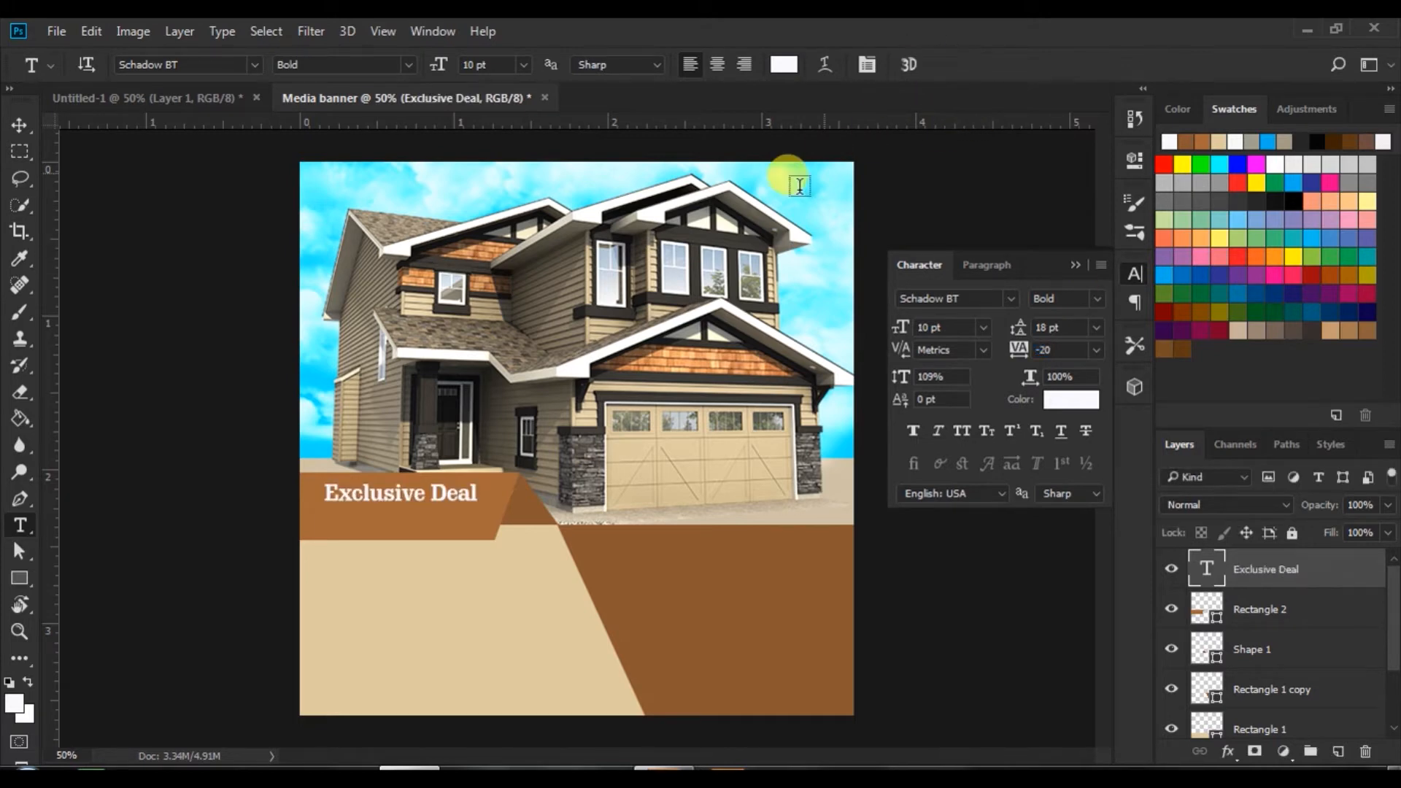
- Shift the "Exclusive Deal" text toward the ribbon's upper-left corner and duplicate it directly below
{"action": "left_click", "coordinate": [27, 136]}
{"action": "left_click_drag", "start_coordinate": [448, 491], "coordinate": [435, 493]}
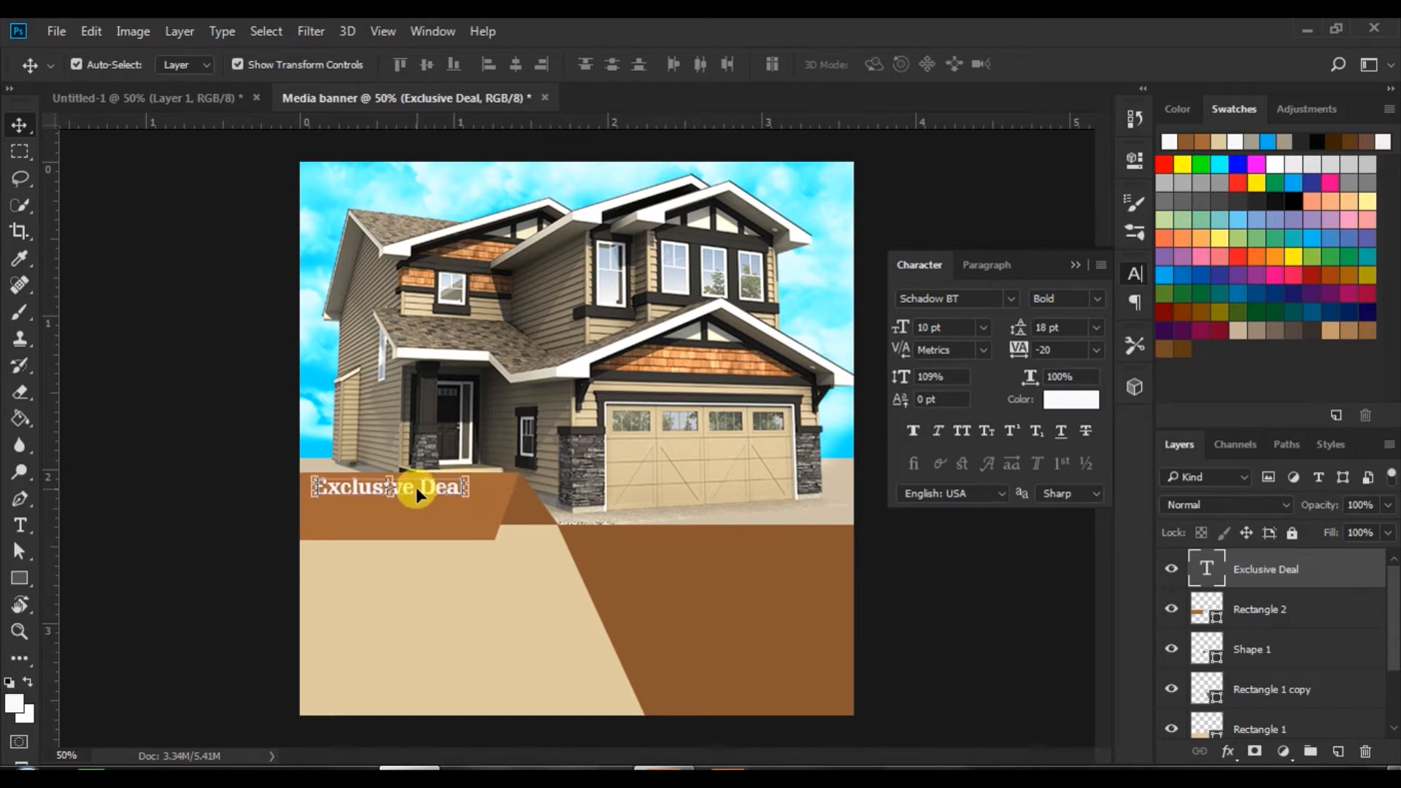
{"action": "left_click_drag", "start_coordinate": [427, 487], "coordinate": [427, 504]}
- Format the duplicated text as 8 pt Roman and replace its wording with "PRICE STARTS AT"
{"action": "left_click", "coordinate": [20, 525]}
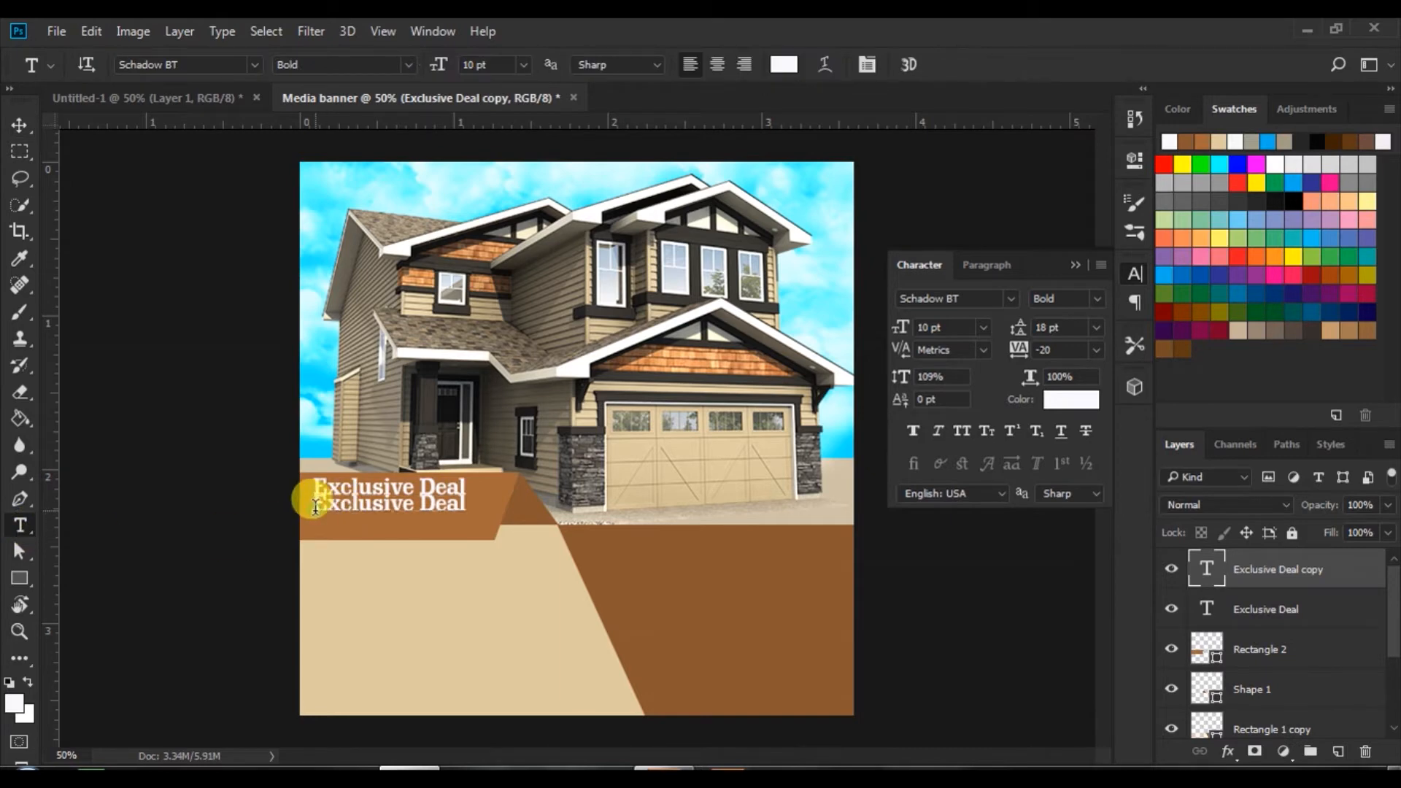
{"action": "left_click_drag", "start_coordinate": [313, 499], "coordinate": [657, 500]}
{"action": "left_click", "coordinate": [958, 327]}
{"action": "left_click", "coordinate": [982, 327]}
{"action": "left_click", "coordinate": [958, 396]}
{"action": "left_click", "coordinate": [1098, 298]}
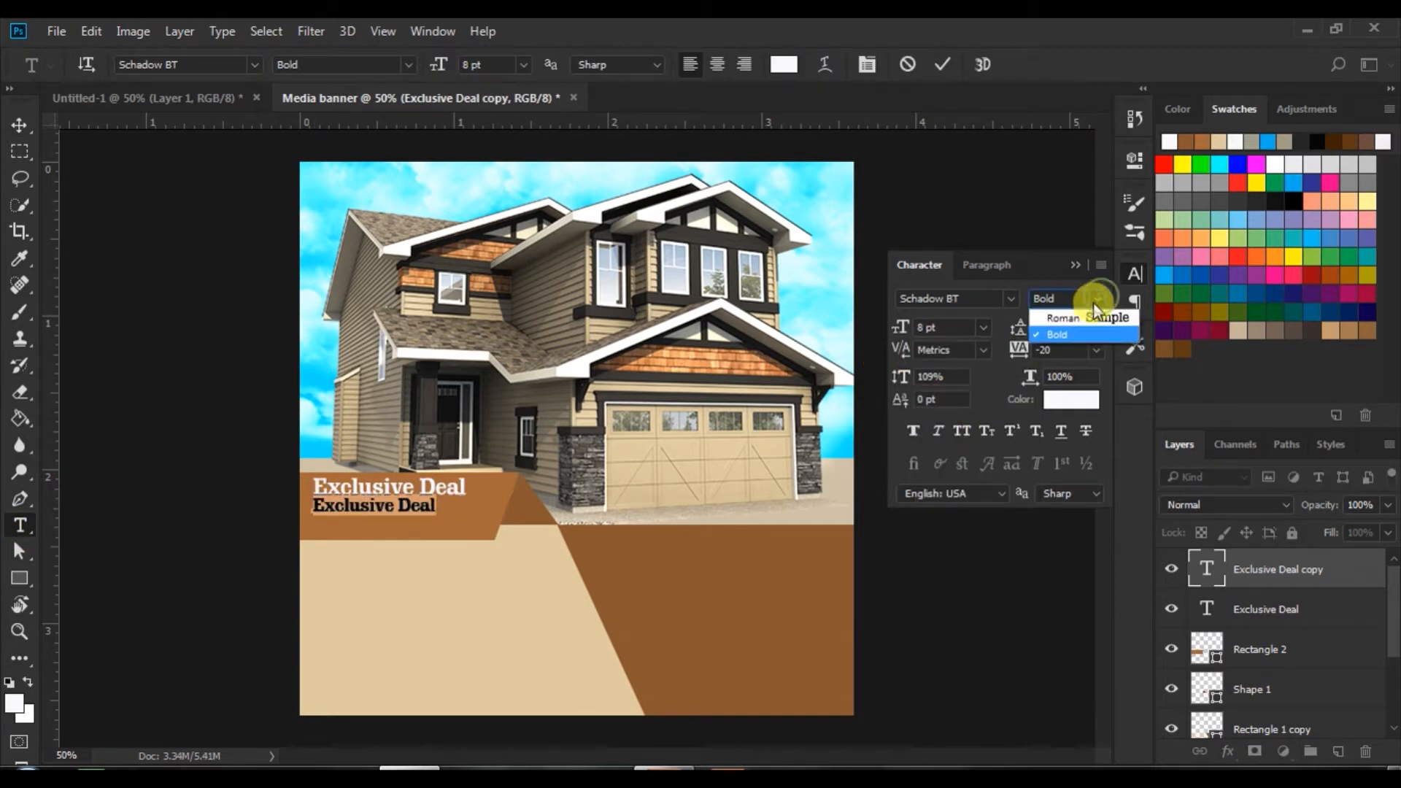
{"action": "left_click", "coordinate": [1073, 313]}
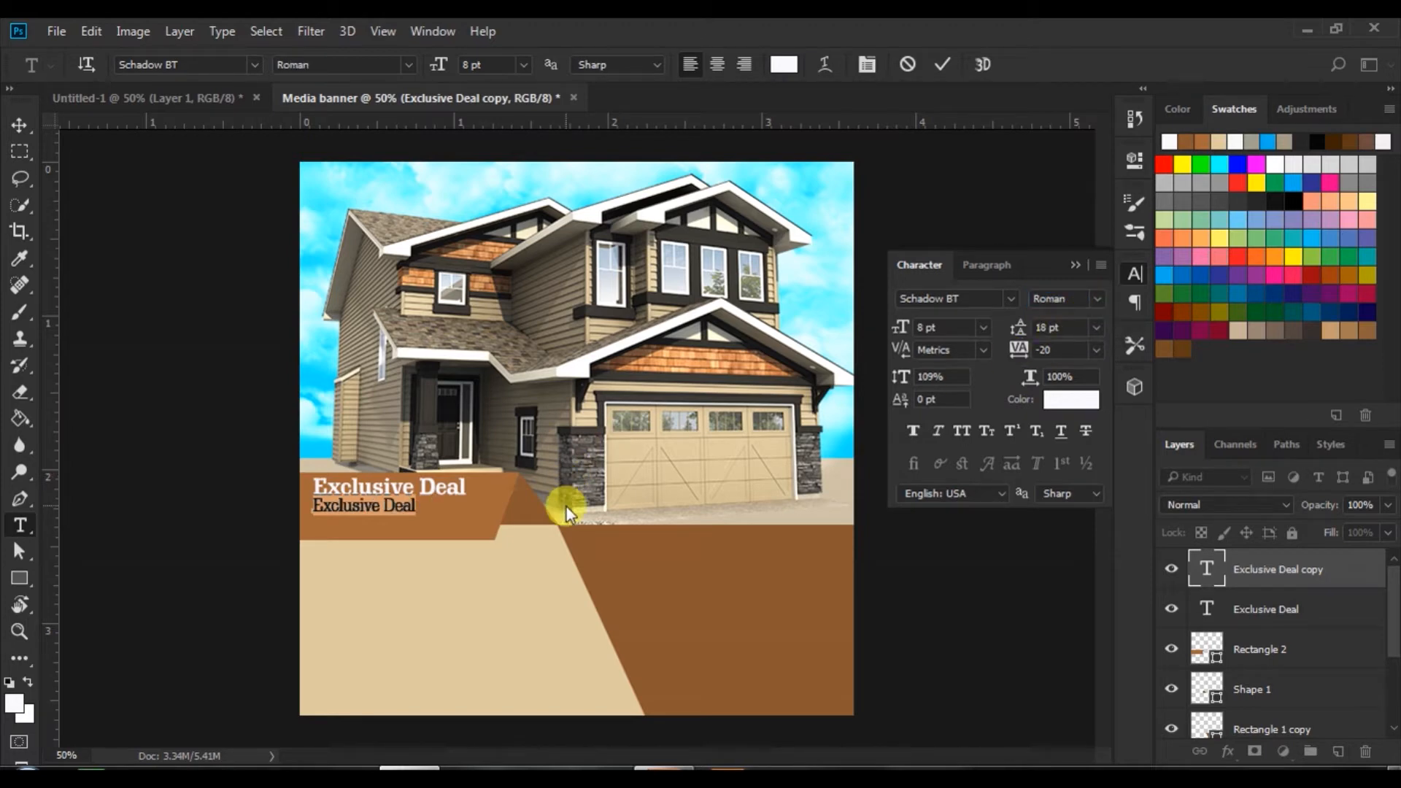
{"action": "type", "text": "PB"}
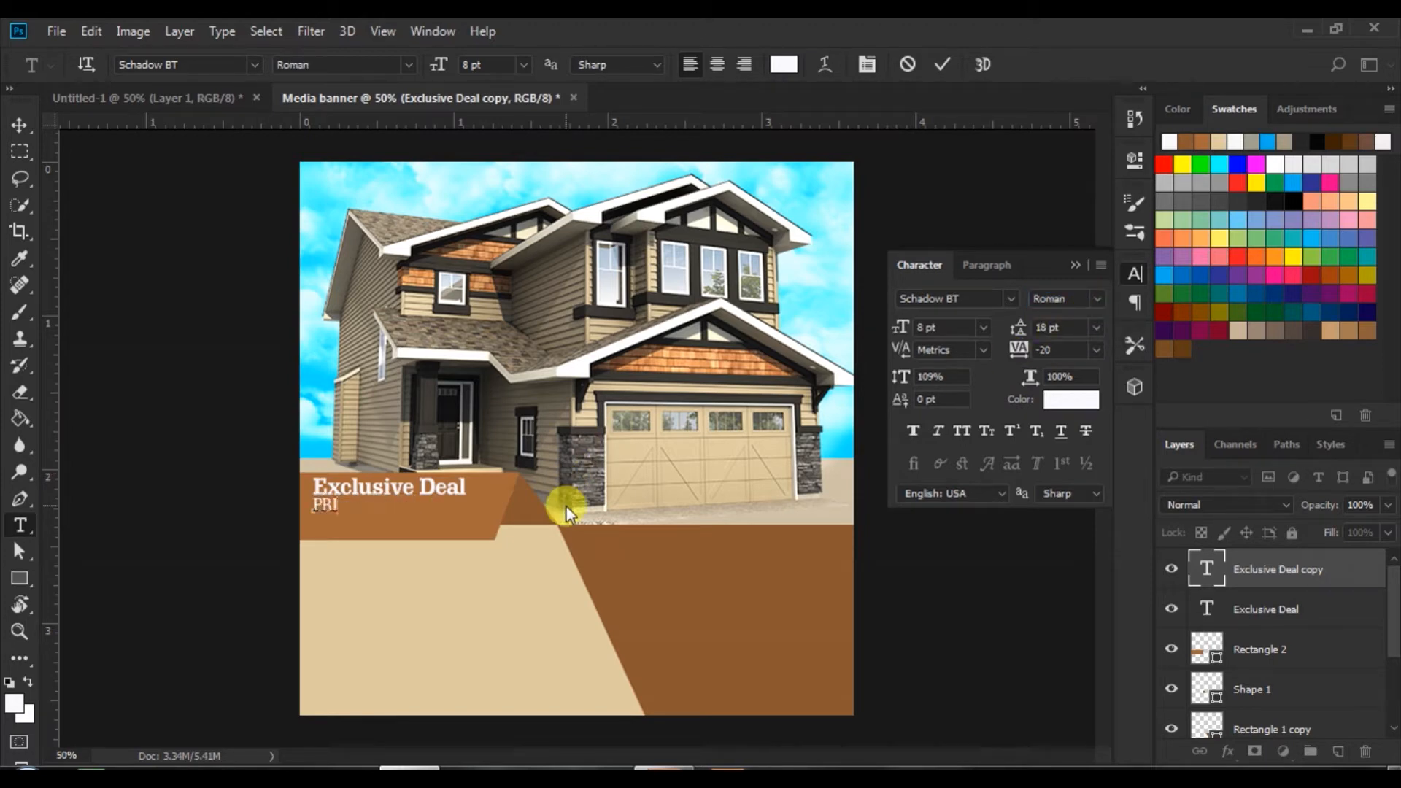
{"action": "type", "text": "ICE STARTS AT"}
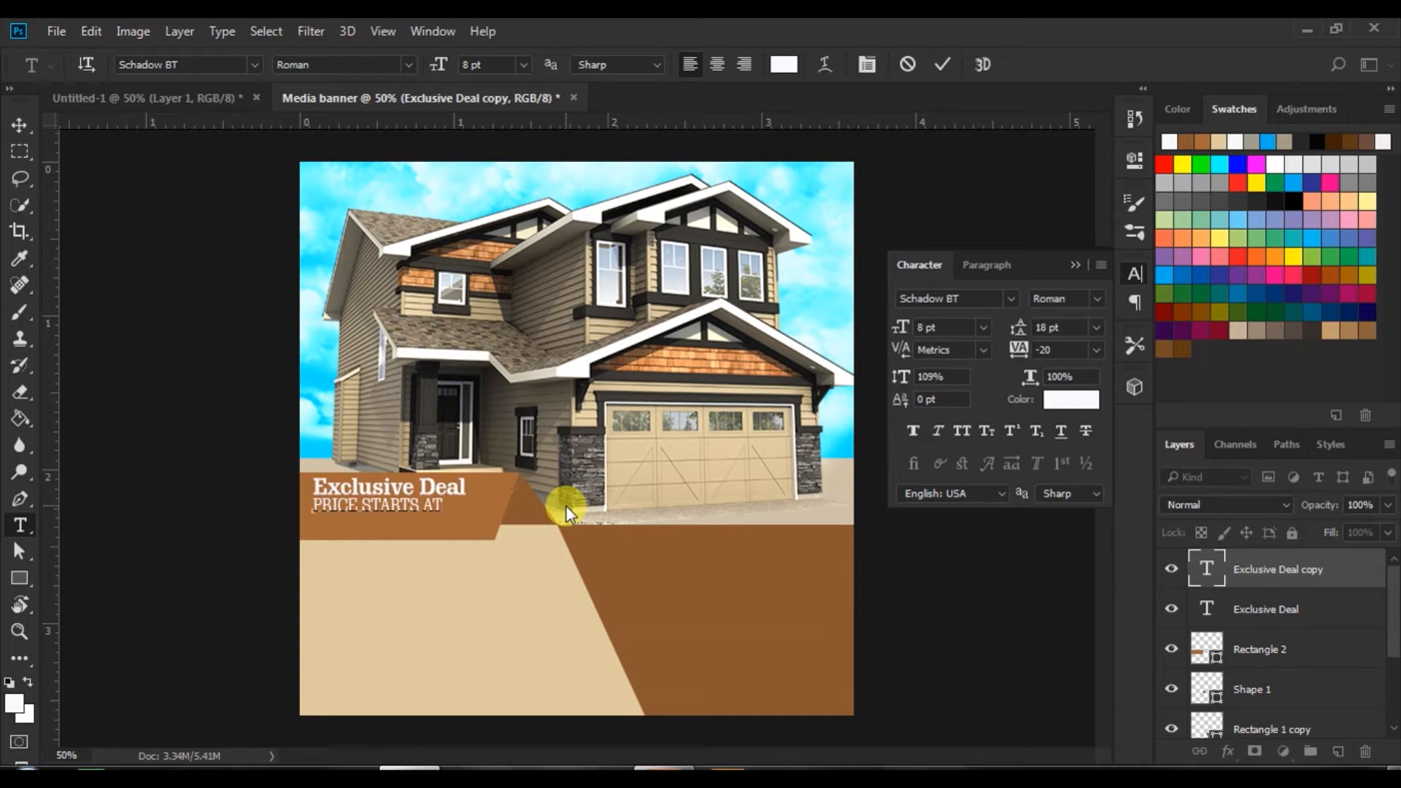
- Set the "PRICE STARTS AT" text to 94% vertical scale and 80 tracking
{"action": "left_click_drag", "start_coordinate": [310, 503], "coordinate": [512, 503]}
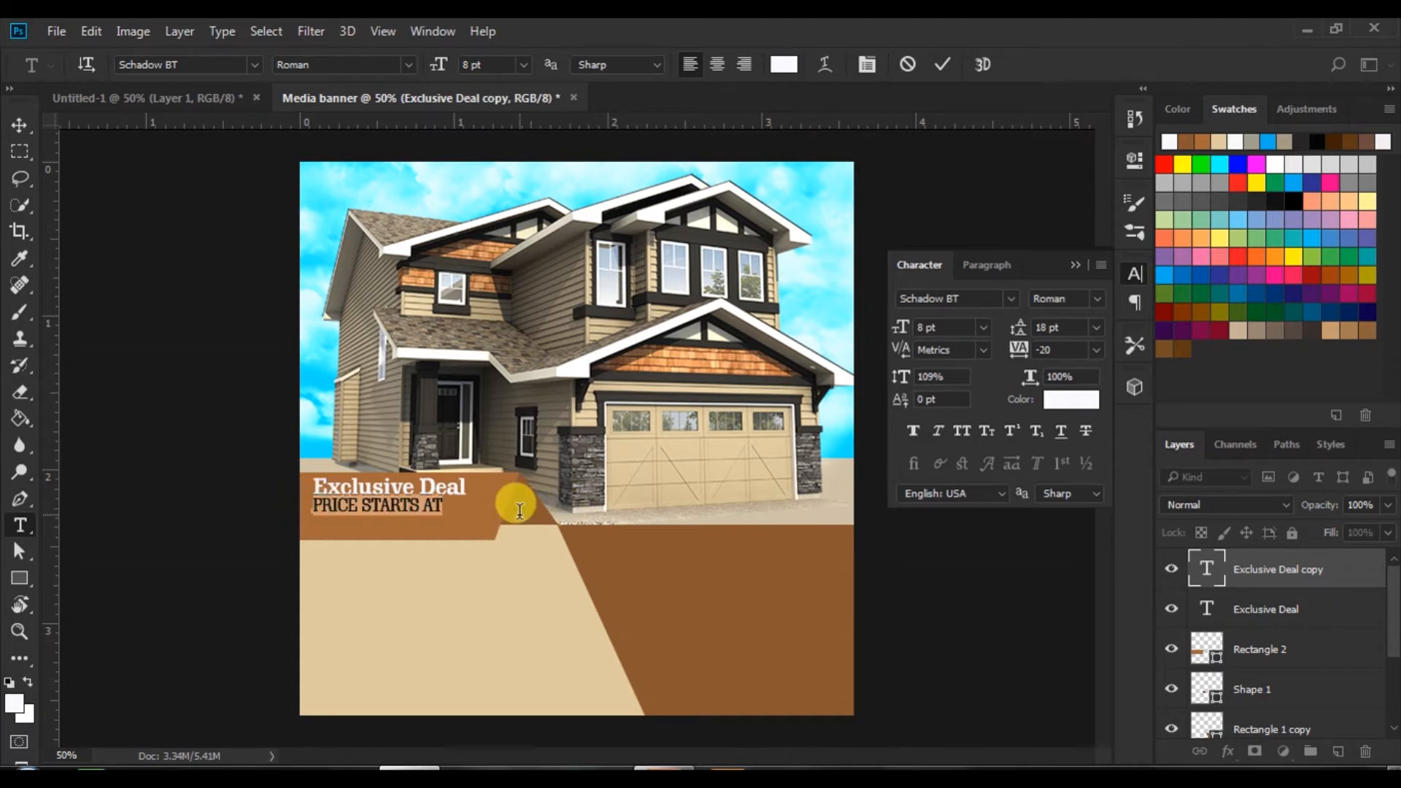
{"action": "left_click_drag", "start_coordinate": [902, 377], "coordinate": [880, 383]}
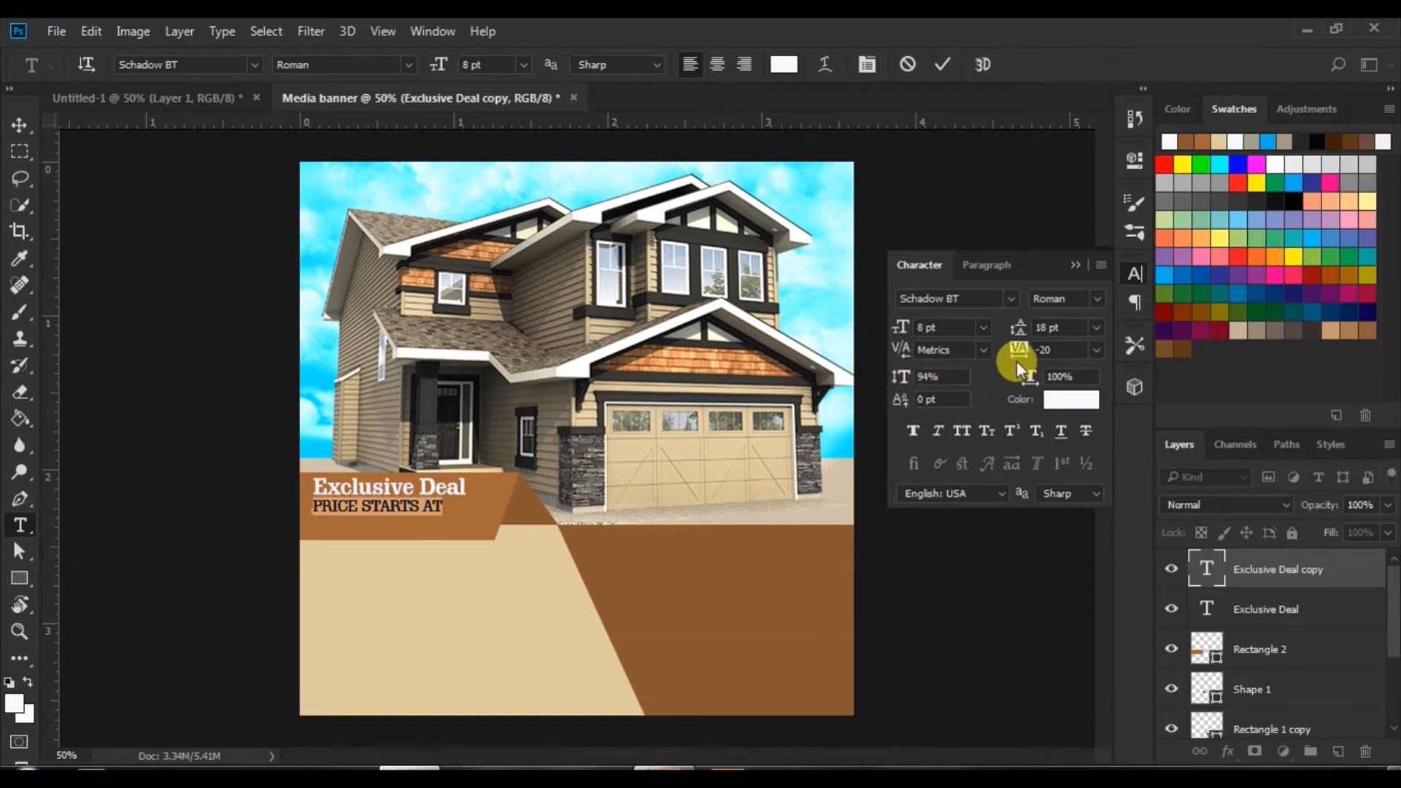
{"action": "left_click_drag", "start_coordinate": [1016, 358], "coordinate": [1019, 355]}
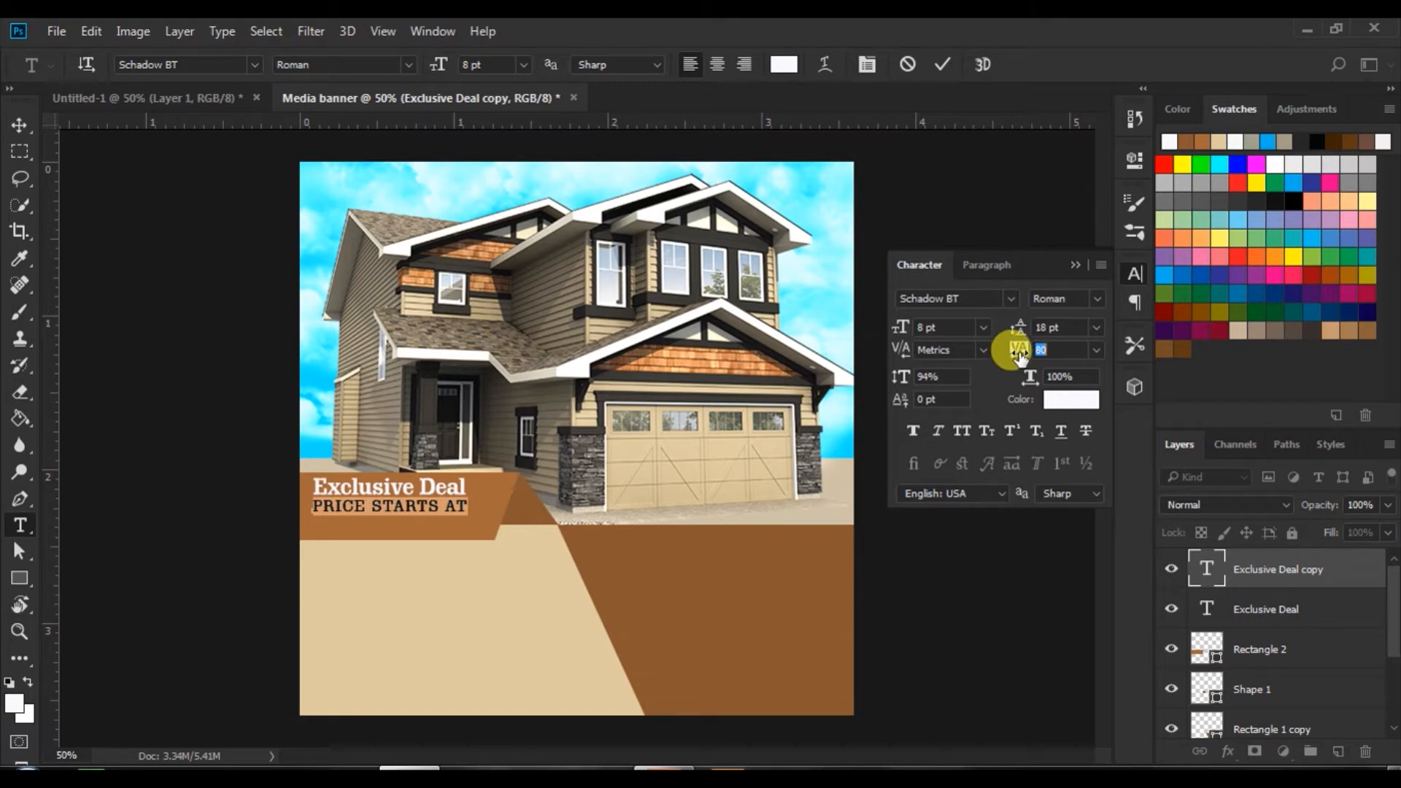
{"action": "left_click", "coordinate": [945, 65]}
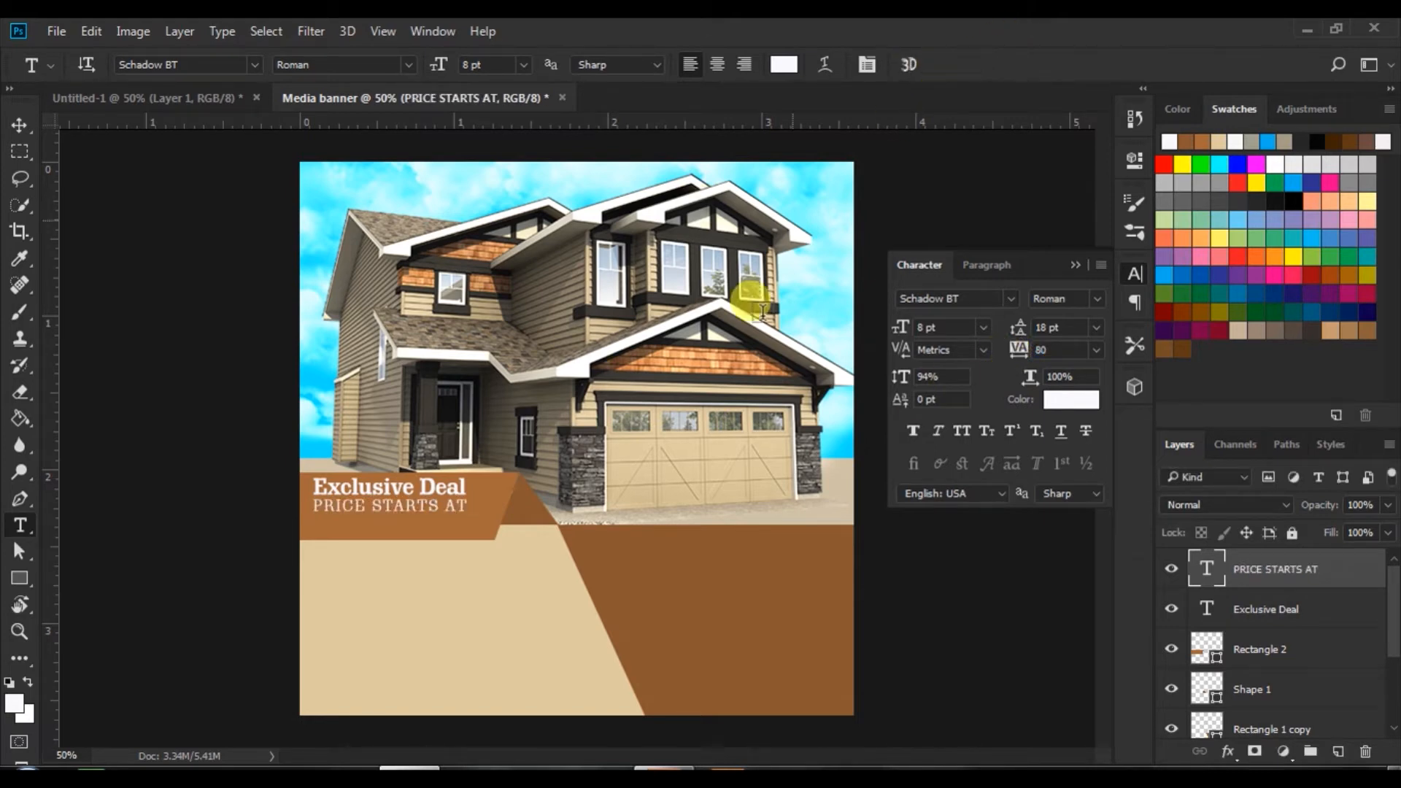
- Move the Exclusive Deal layer above PRICE STARTS AT, then select both text layers and nudge them slightly right
{"action": "left_click", "coordinate": [19, 126]}
{"action": "left_click_drag", "start_coordinate": [1233, 608], "coordinate": [1238, 572]}
{"action": "left_click", "coordinate": [1250, 611], "text": "shift"}
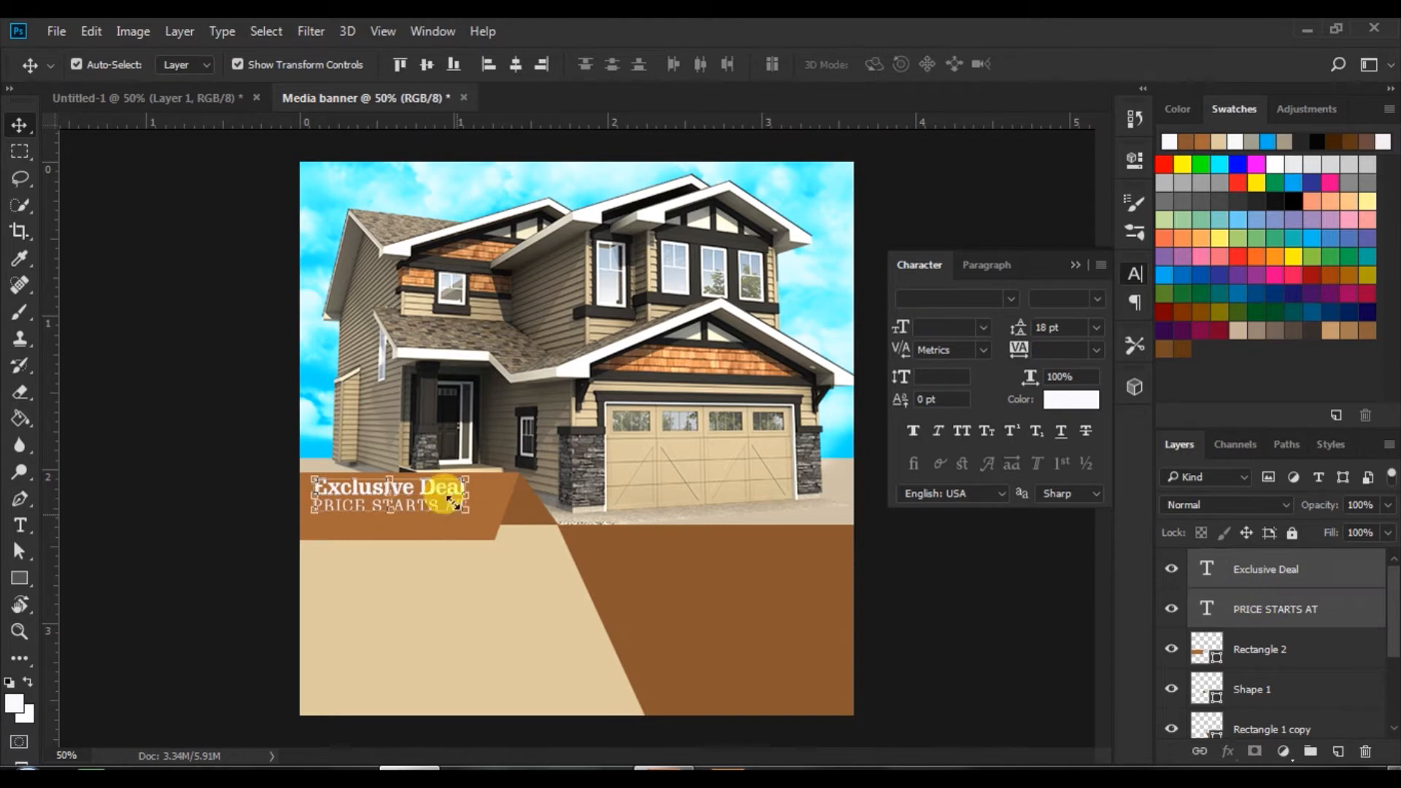
{"action": "left_click", "coordinate": [104, 426]}
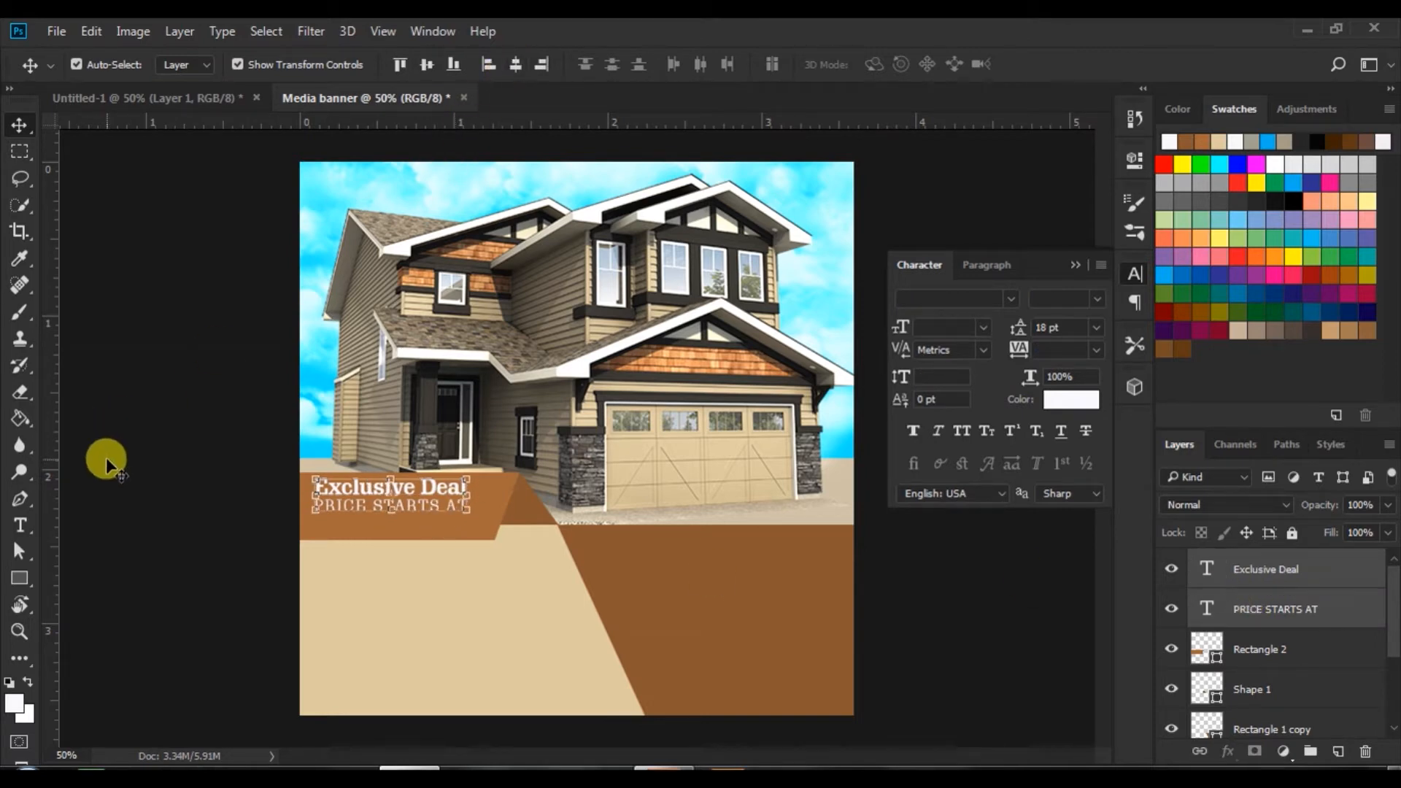
- Add the price "$ 1,000,000" beneath "PRICE STARTS AT" on the ribbon in 10 pt Schadow BT Bold with faux bold on
{"action": "left_click", "coordinate": [20, 526]}
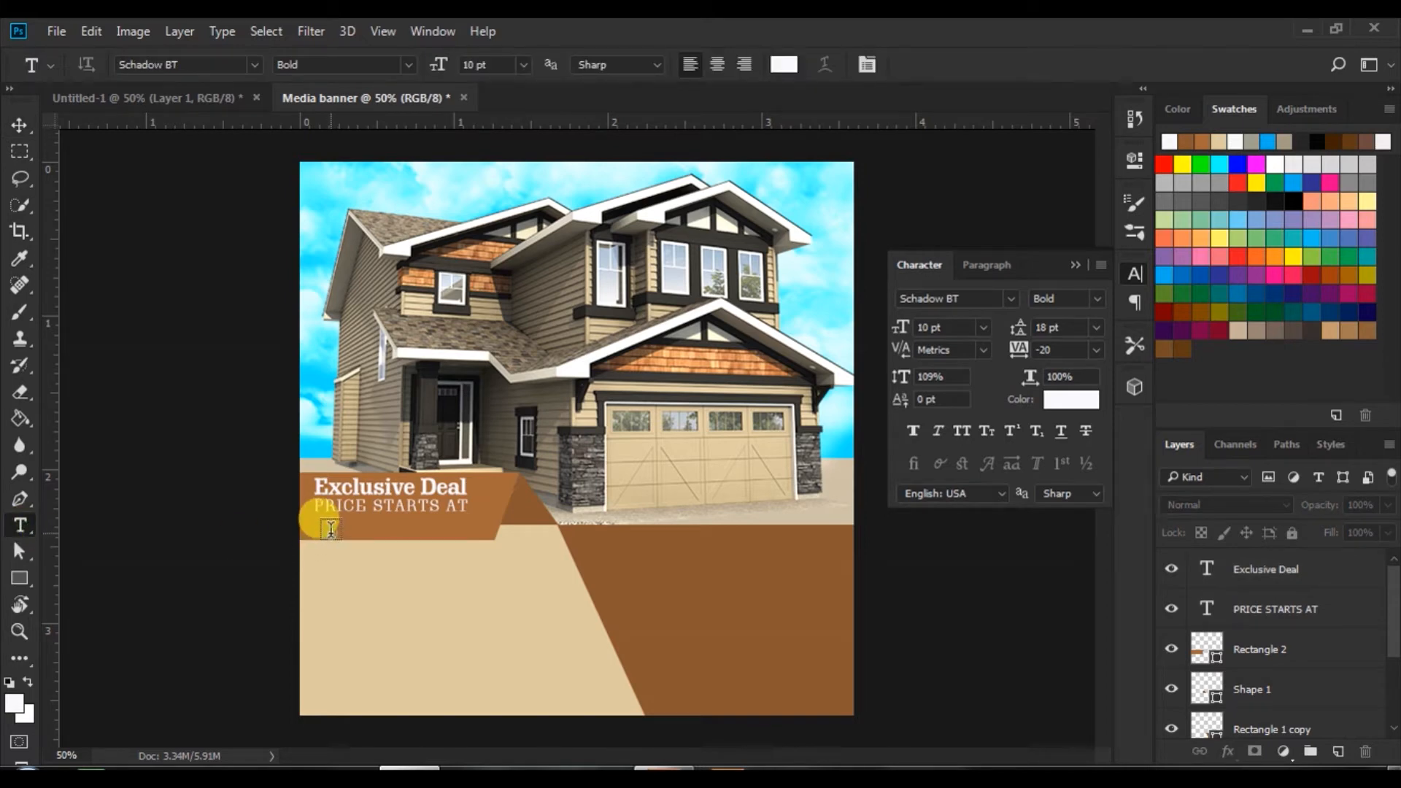
{"action": "left_click", "coordinate": [331, 528]}
{"action": "left_click", "coordinate": [911, 437]}
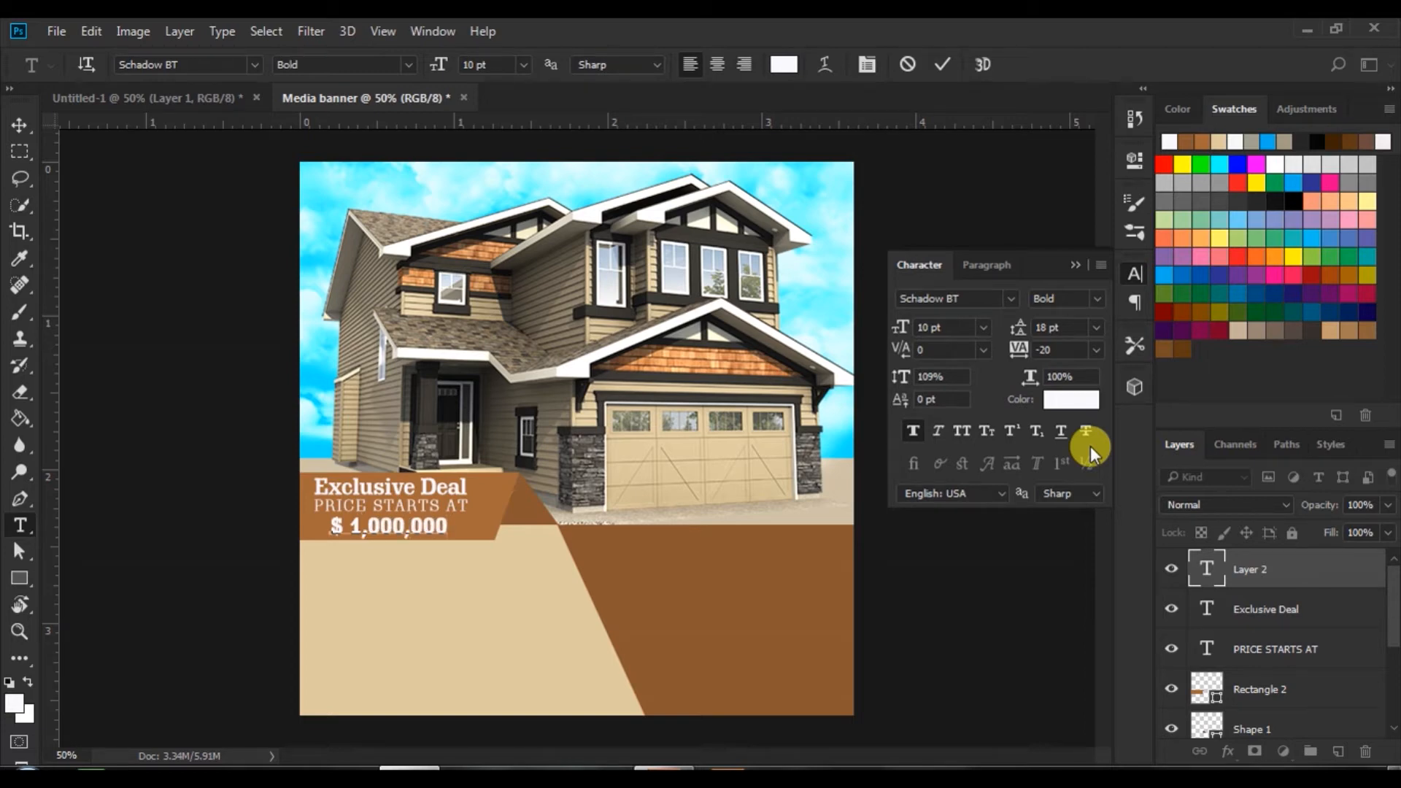
{"action": "left_click", "coordinate": [940, 62]}
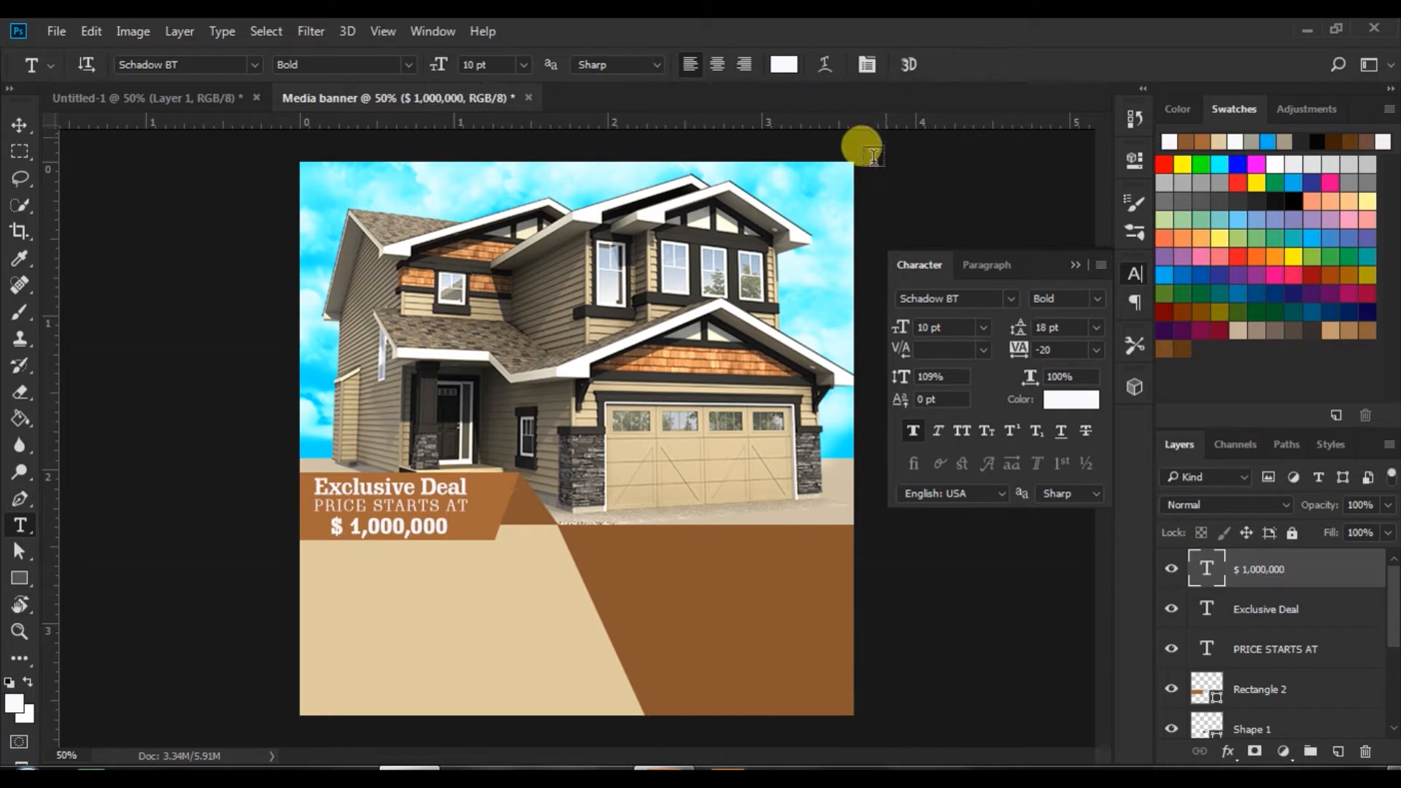
- Align the three ribbon text lines on their horizontal centers and nudge them slightly up and right on the ribbon
{"action": "left_click", "coordinate": [21, 126]}
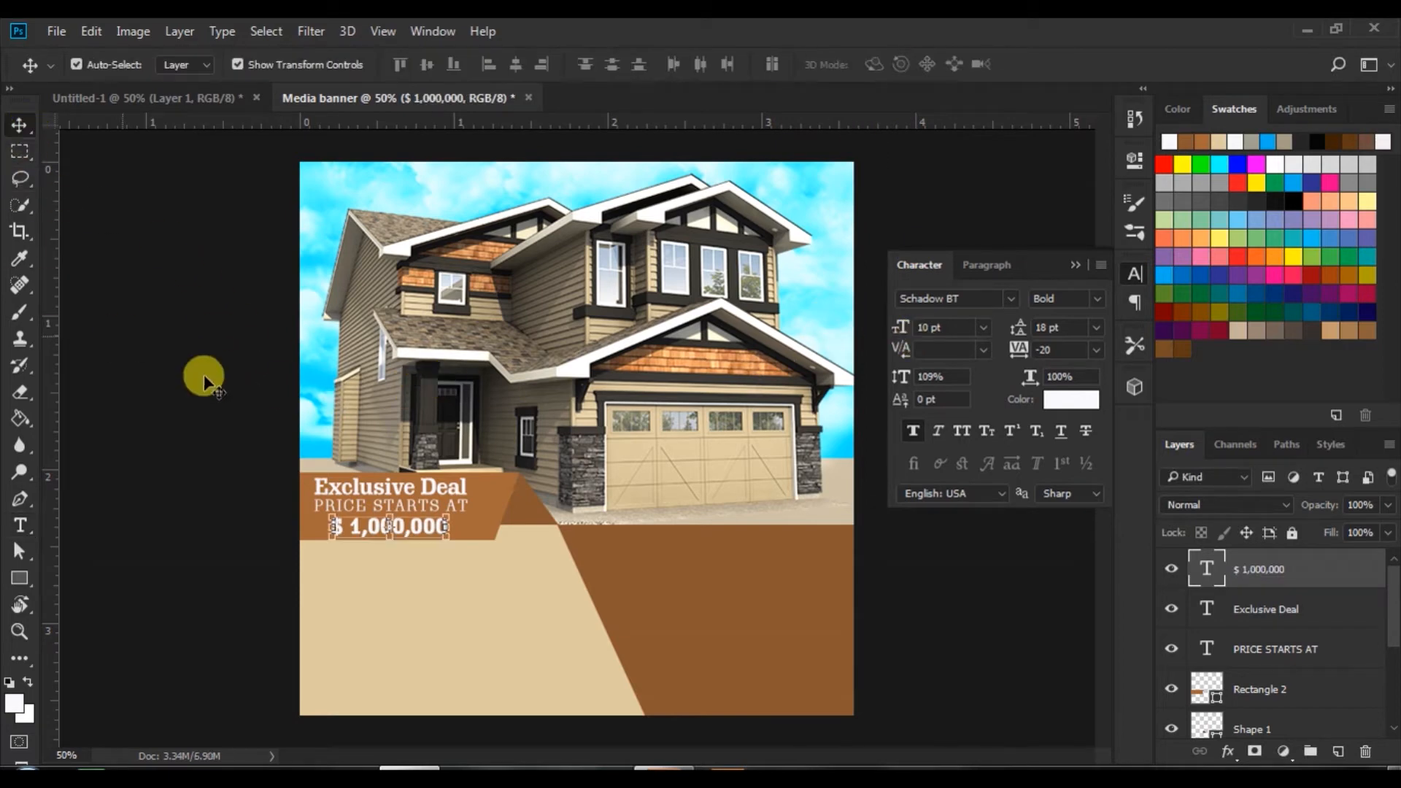
{"action": "left_click", "coordinate": [1265, 647], "text": "shift"}
{"action": "left_click", "coordinate": [540, 67]}
{"action": "key", "text": "Up"}
{"action": "key", "text": "Up"}
{"action": "key", "text": "Right"}
{"action": "key", "text": "Right"}
{"action": "key", "text": "Right"}
{"action": "key", "text": "Right"}
{"action": "key", "text": "Right"}
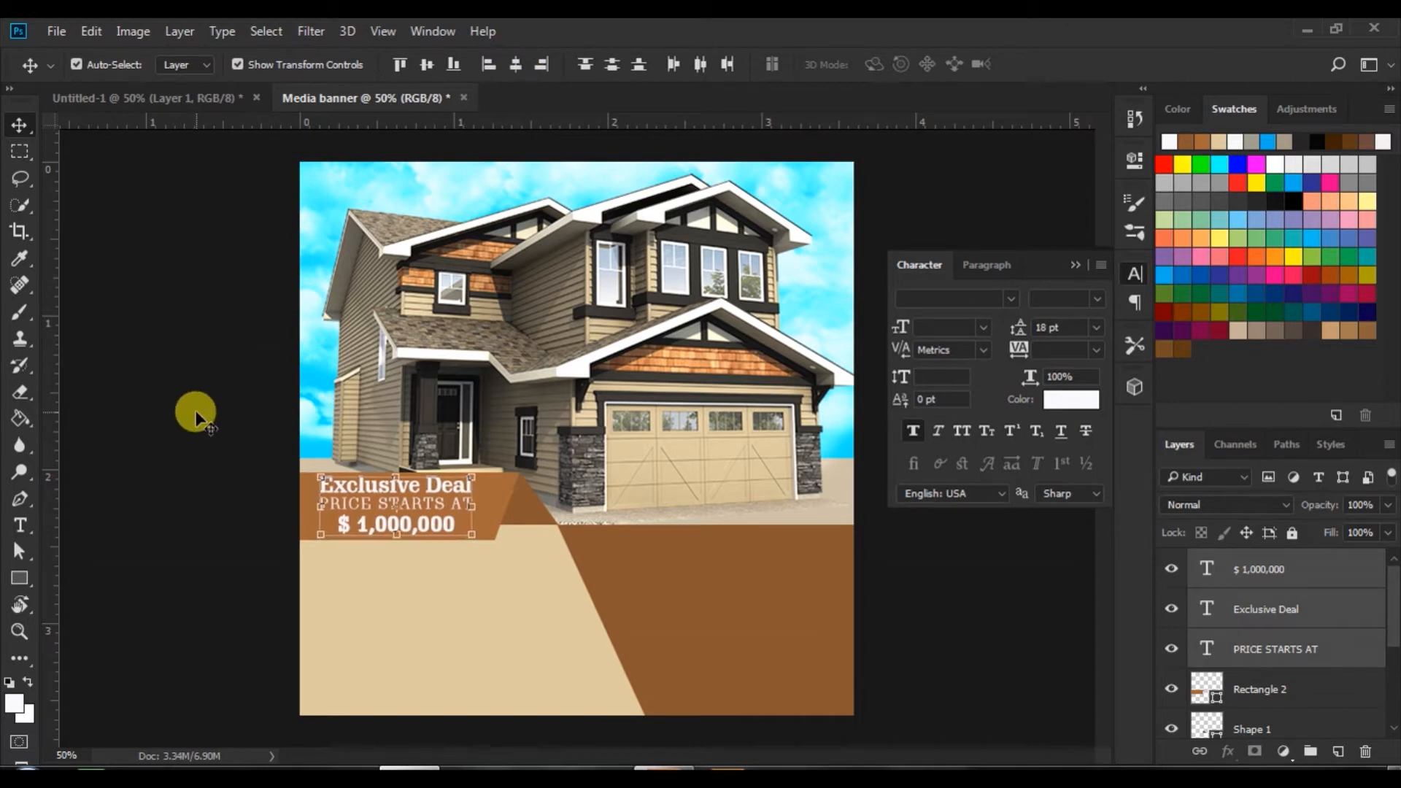
{"action": "left_click", "coordinate": [195, 410]}
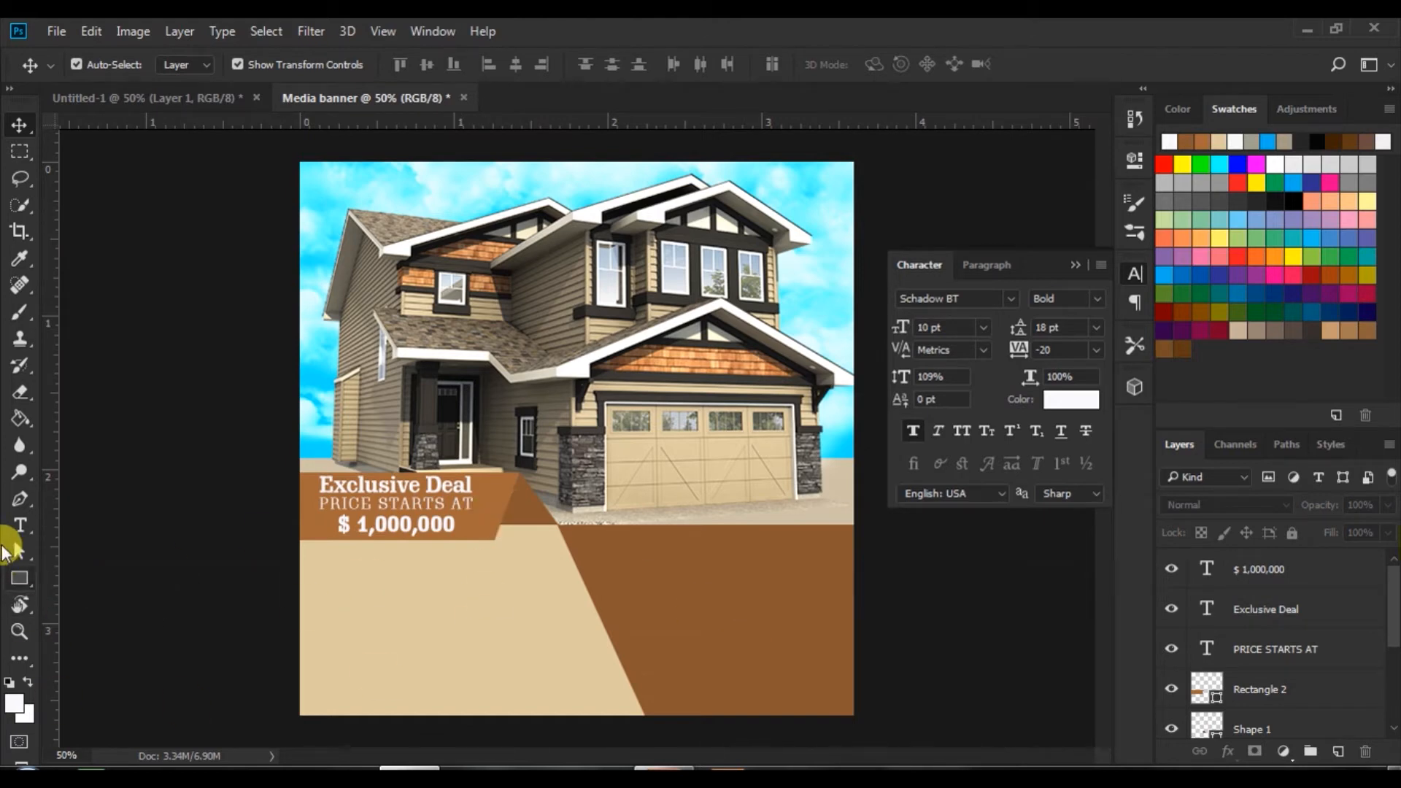
- Start a new text block on the beige panel below the ribbon in Roboto Black, reading "DREAM HOME TO"
{"action": "left_click", "coordinate": [20, 525]}
{"action": "left_click", "coordinate": [322, 578]}
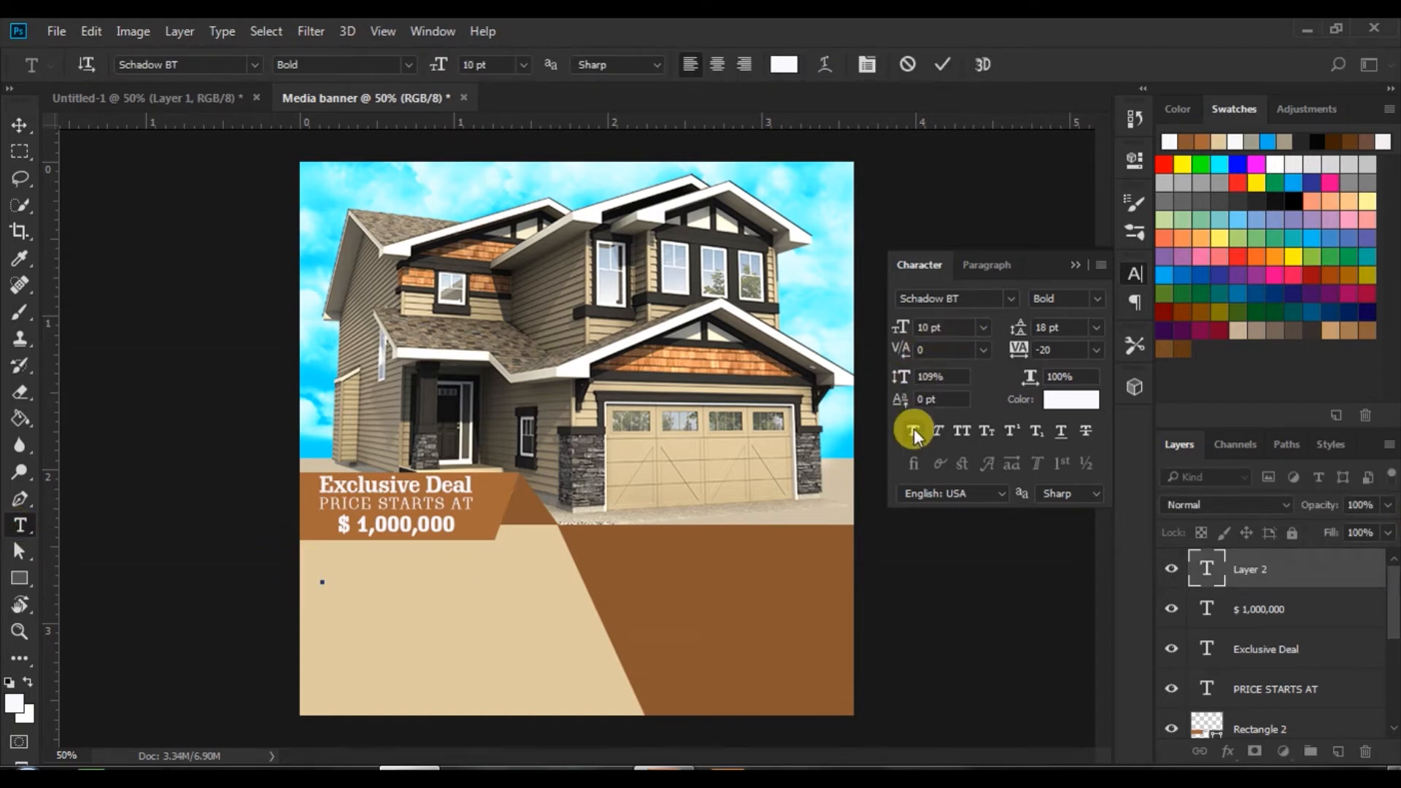
{"action": "left_click", "coordinate": [1010, 299]}
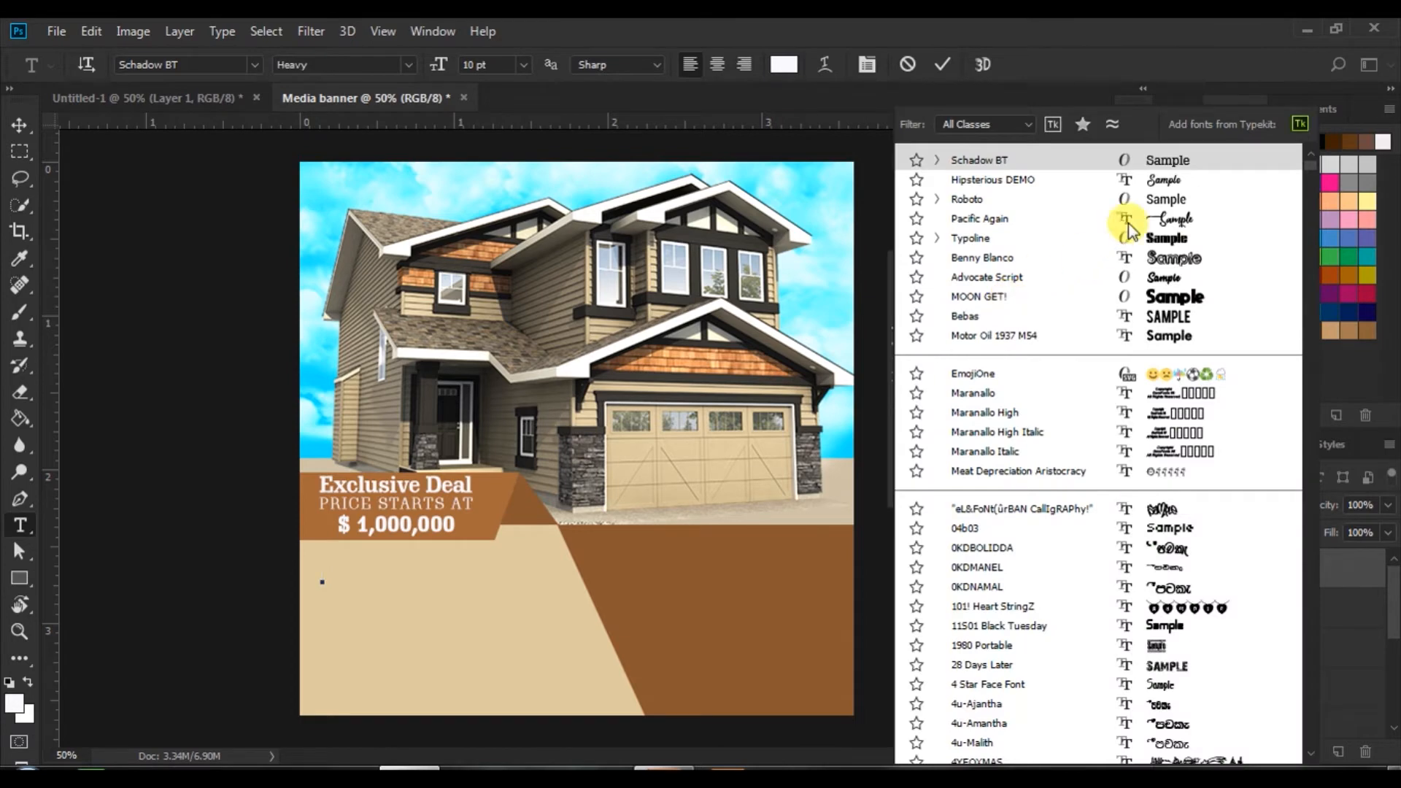
{"action": "left_click", "coordinate": [1164, 201]}
{"action": "left_click", "coordinate": [1097, 299]}
{"action": "left_click", "coordinate": [1168, 448]}
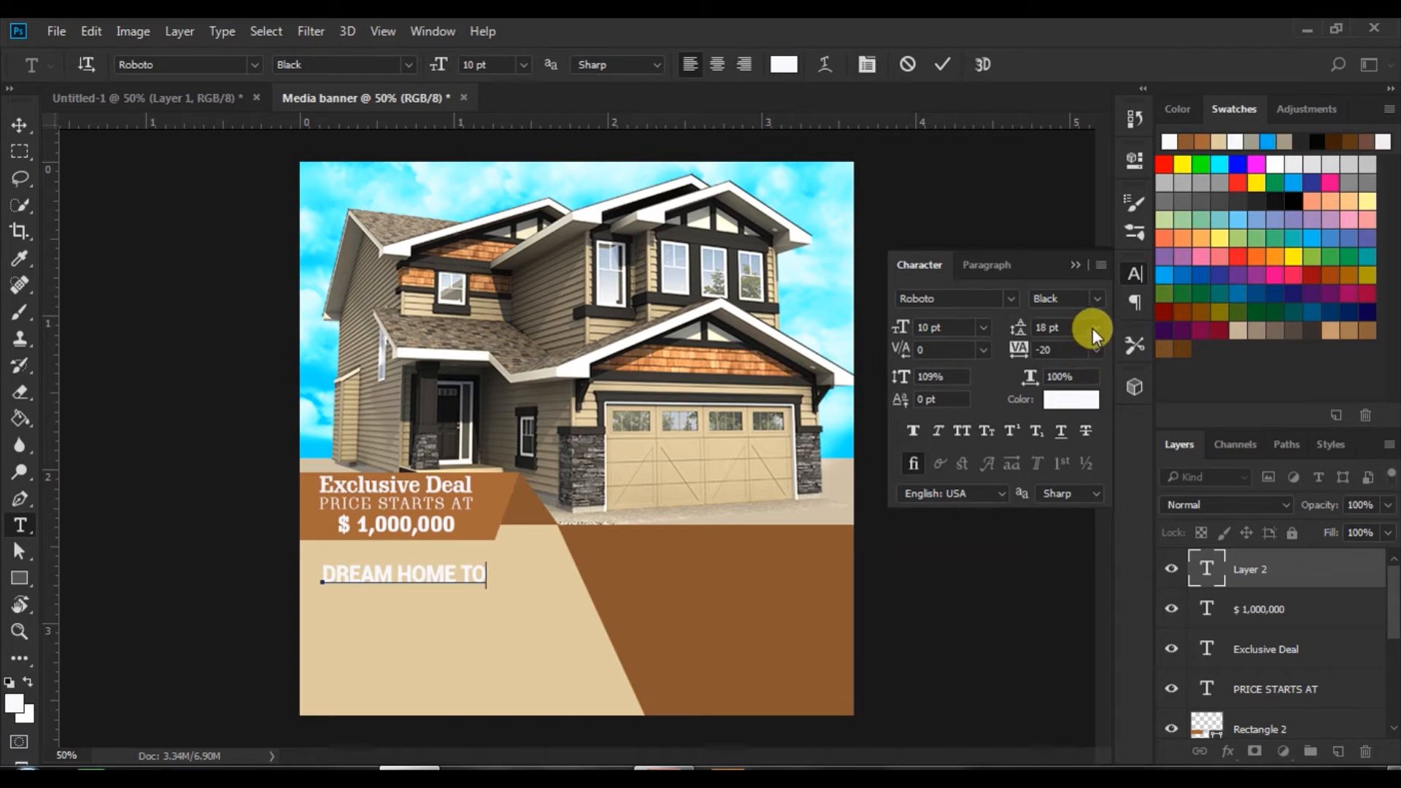
{"action": "left_click", "coordinate": [1093, 297]}
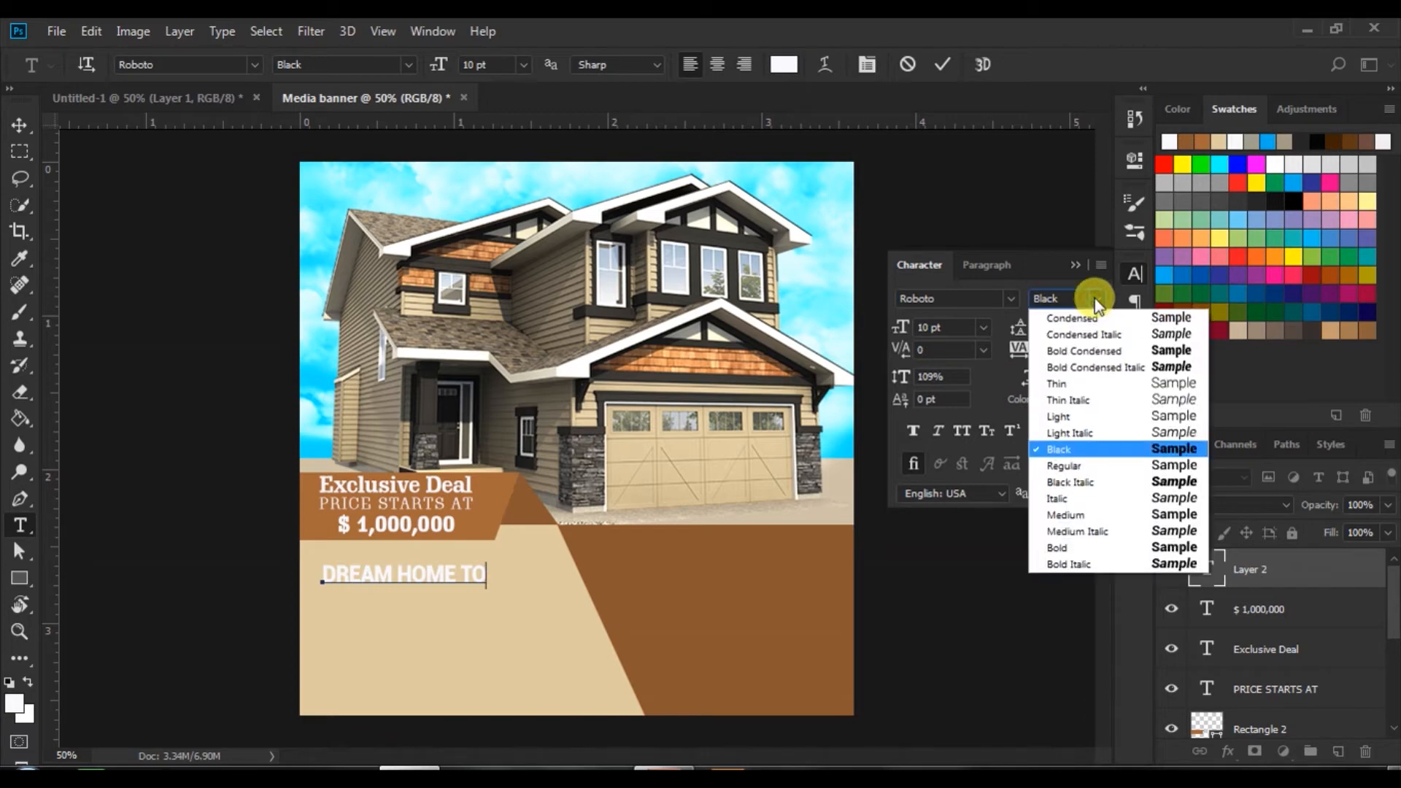
{"action": "left_click", "coordinate": [1169, 461]}
{"action": "left_click_drag", "start_coordinate": [319, 574], "coordinate": [626, 566]}
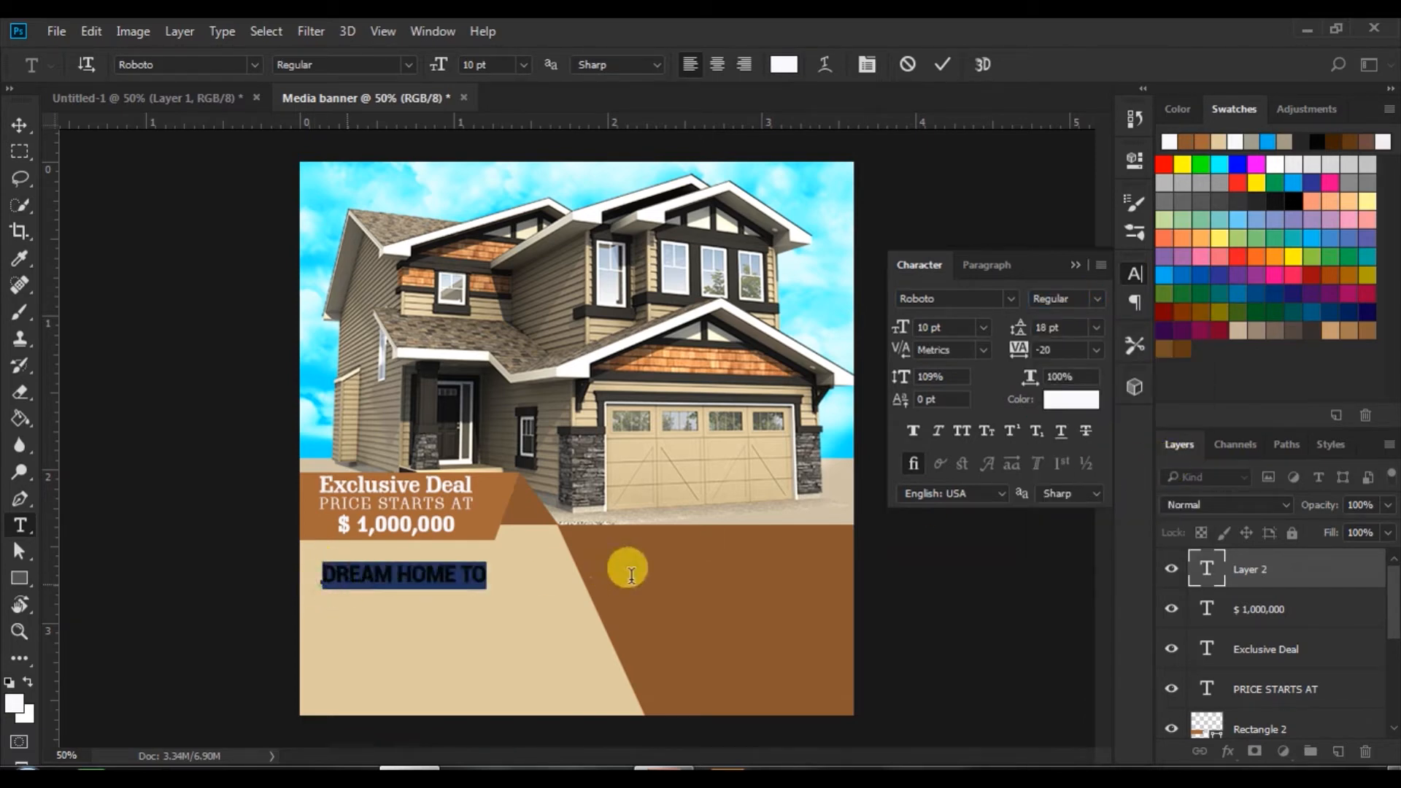
- Add the second line "START YOUR FAMILY" and set both lines to 12 pt with 11 pt leading
{"action": "left_click", "coordinate": [494, 575]}
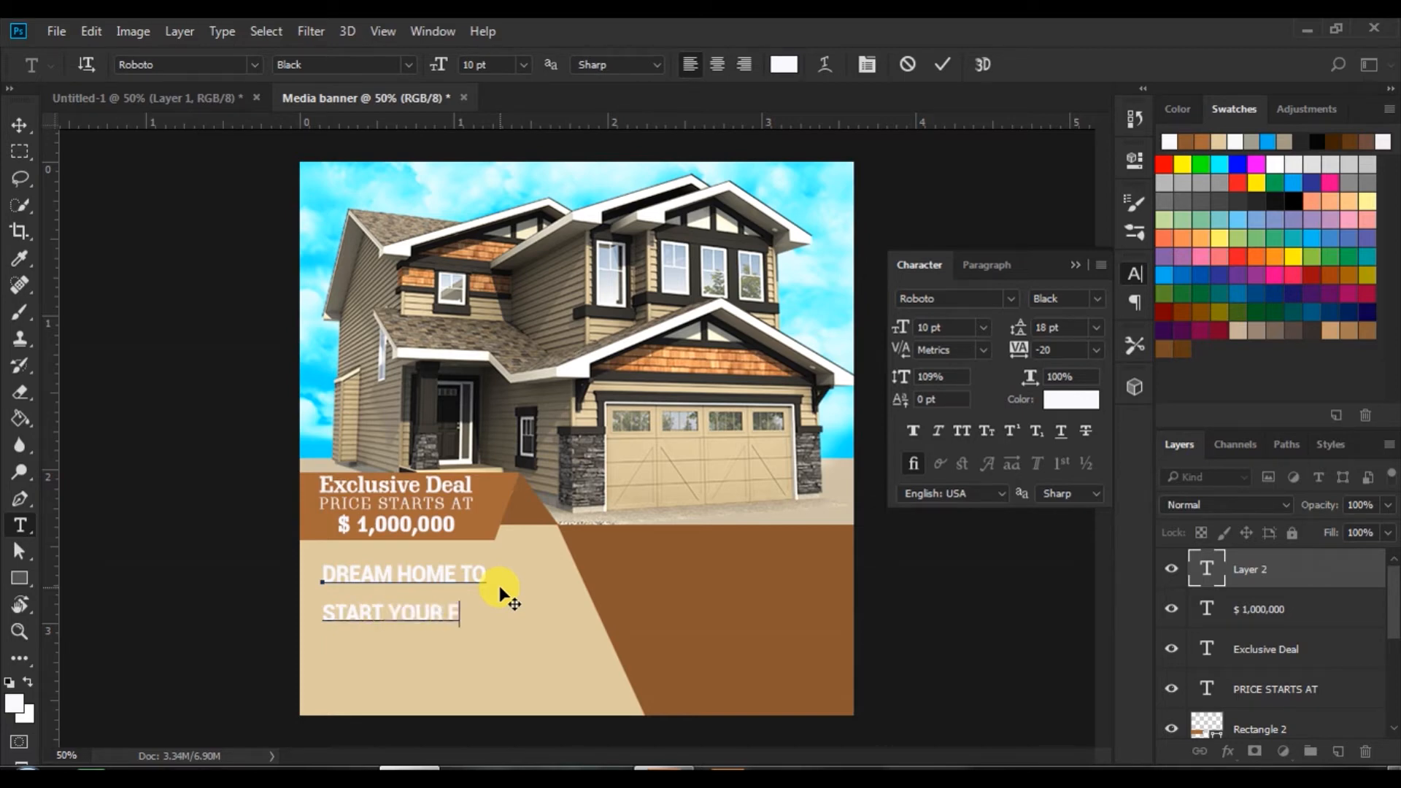
{"action": "left_click_drag", "start_coordinate": [313, 573], "coordinate": [635, 634]}
{"action": "mouse_move", "coordinate": [1012, 332]}
{"action": "left_mouse_down"}
{"action": "mouse_move", "coordinate": [985, 328]}
{"action": "mouse_move", "coordinate": [1006, 338]}
{"action": "left_mouse_up"}
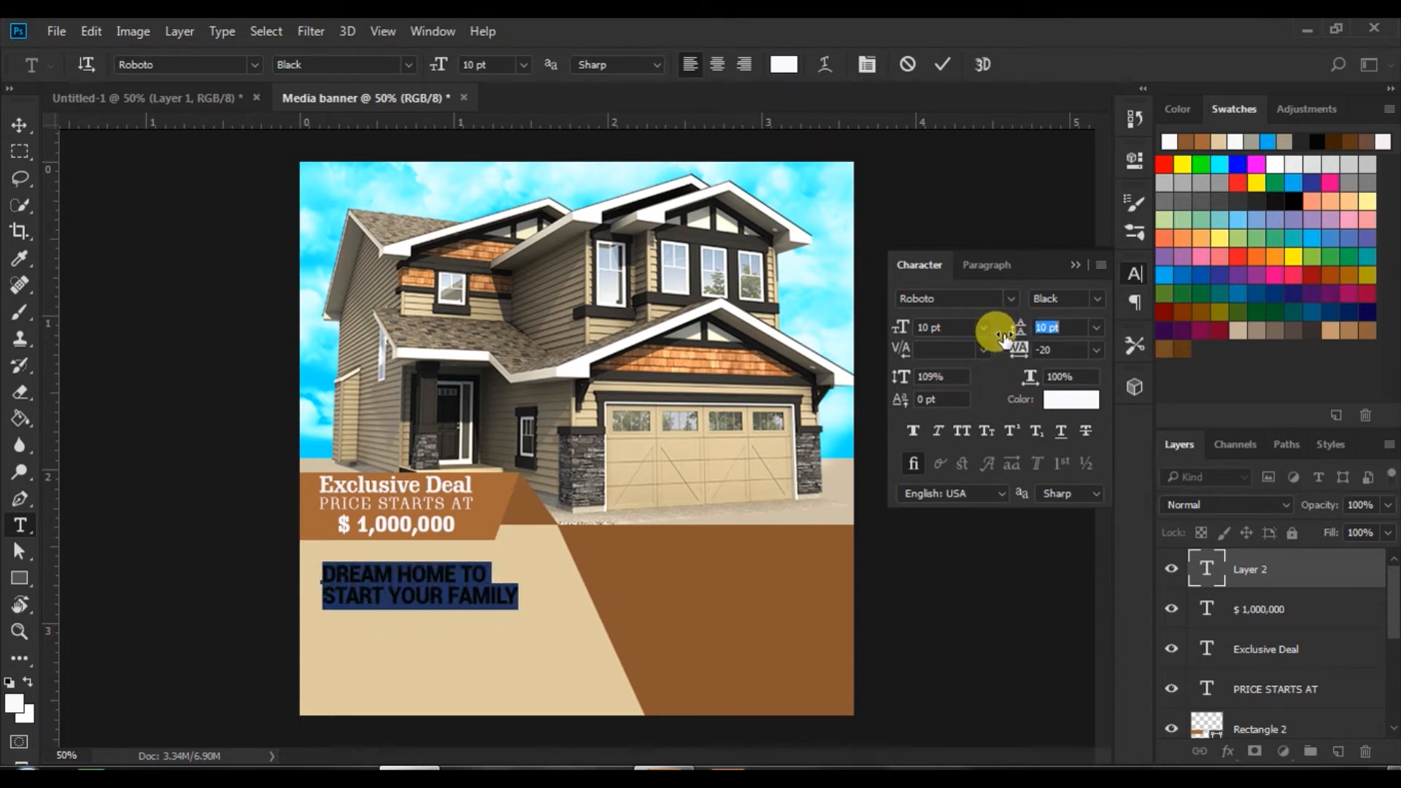
{"action": "left_click", "coordinate": [984, 327]}
{"action": "left_click", "coordinate": [965, 494]}
{"action": "left_click_drag", "start_coordinate": [1006, 323], "coordinate": [1013, 328]}
- Try the Roboto Bold weight on both headline lines and return them to Black
{"action": "left_click", "coordinate": [1089, 295]}
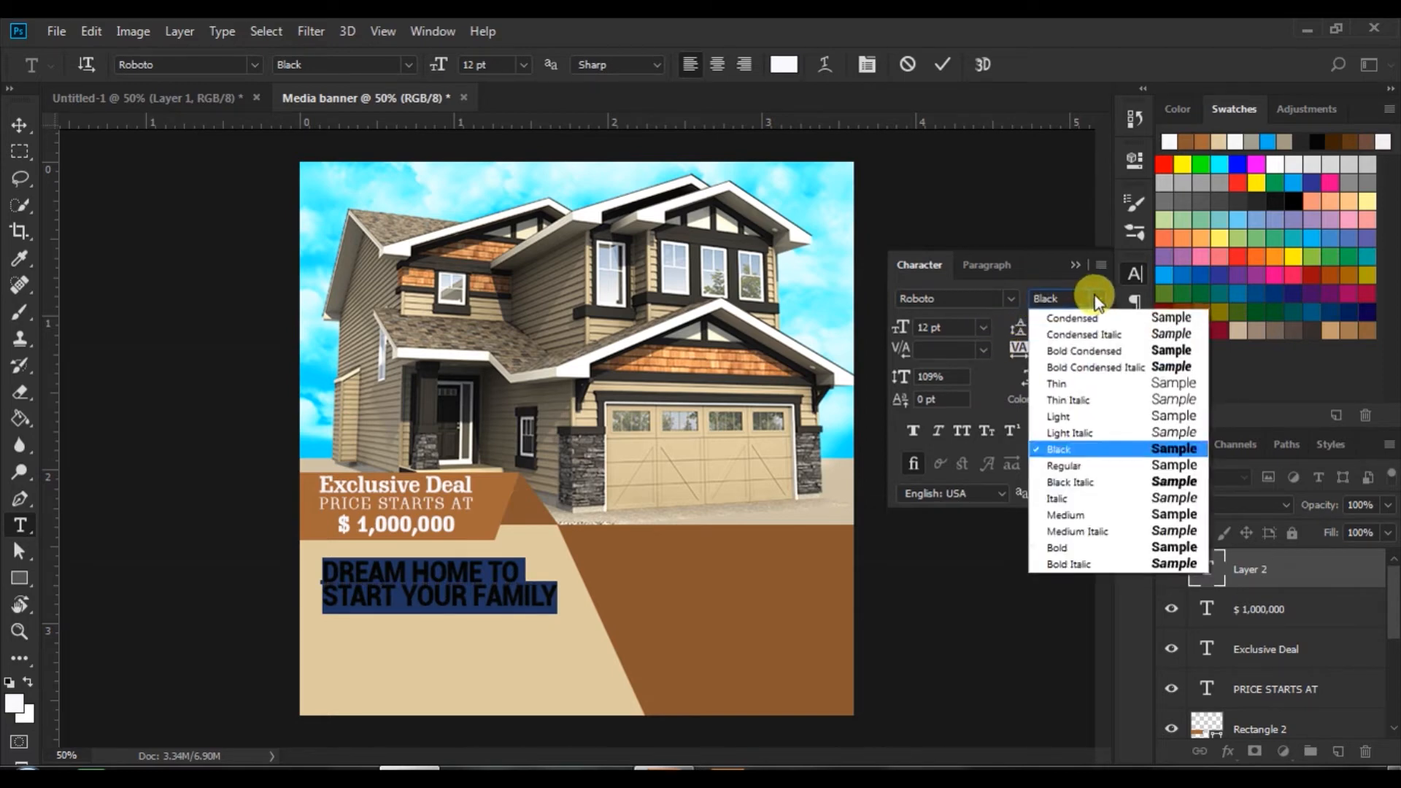
{"action": "left_click", "coordinate": [1173, 549]}
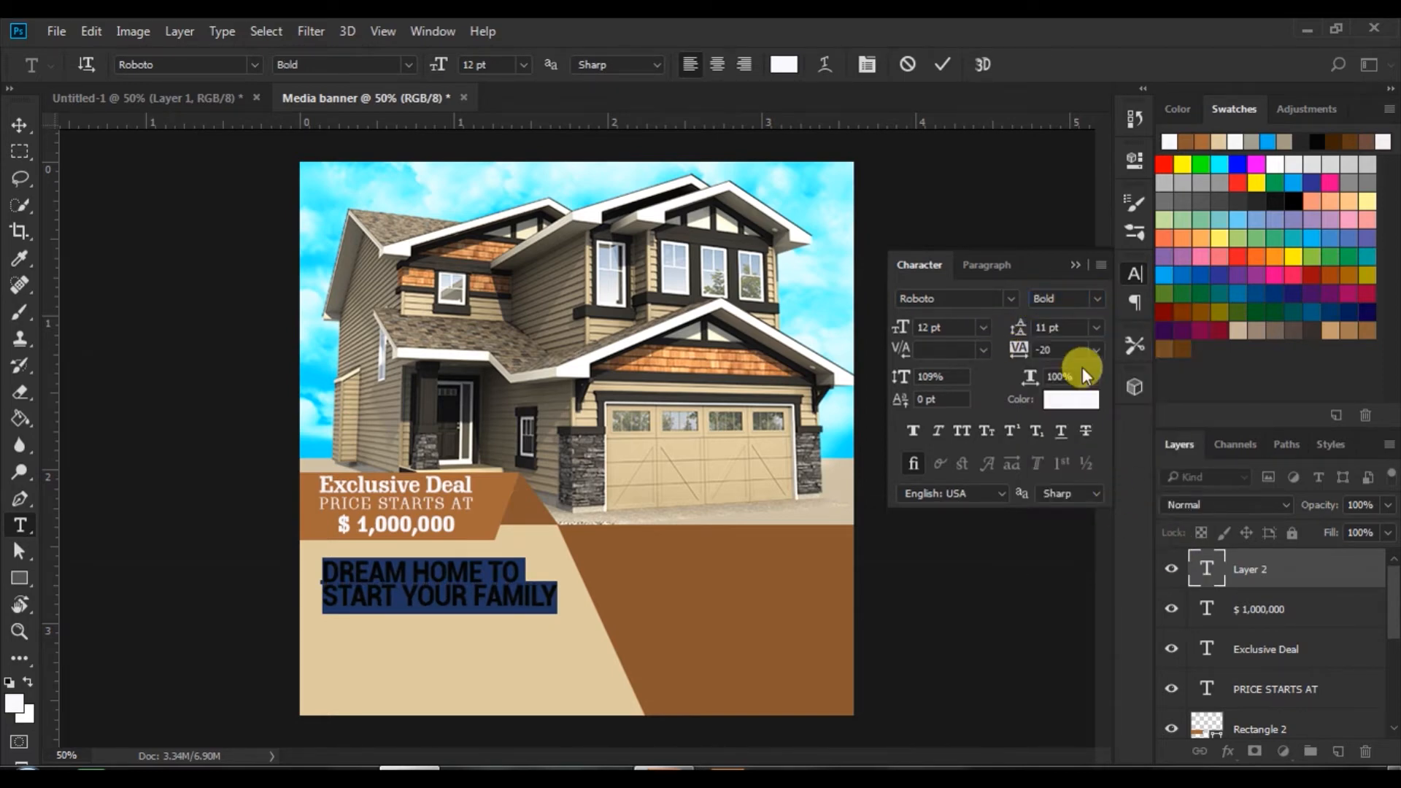
{"action": "left_click", "coordinate": [1093, 298]}
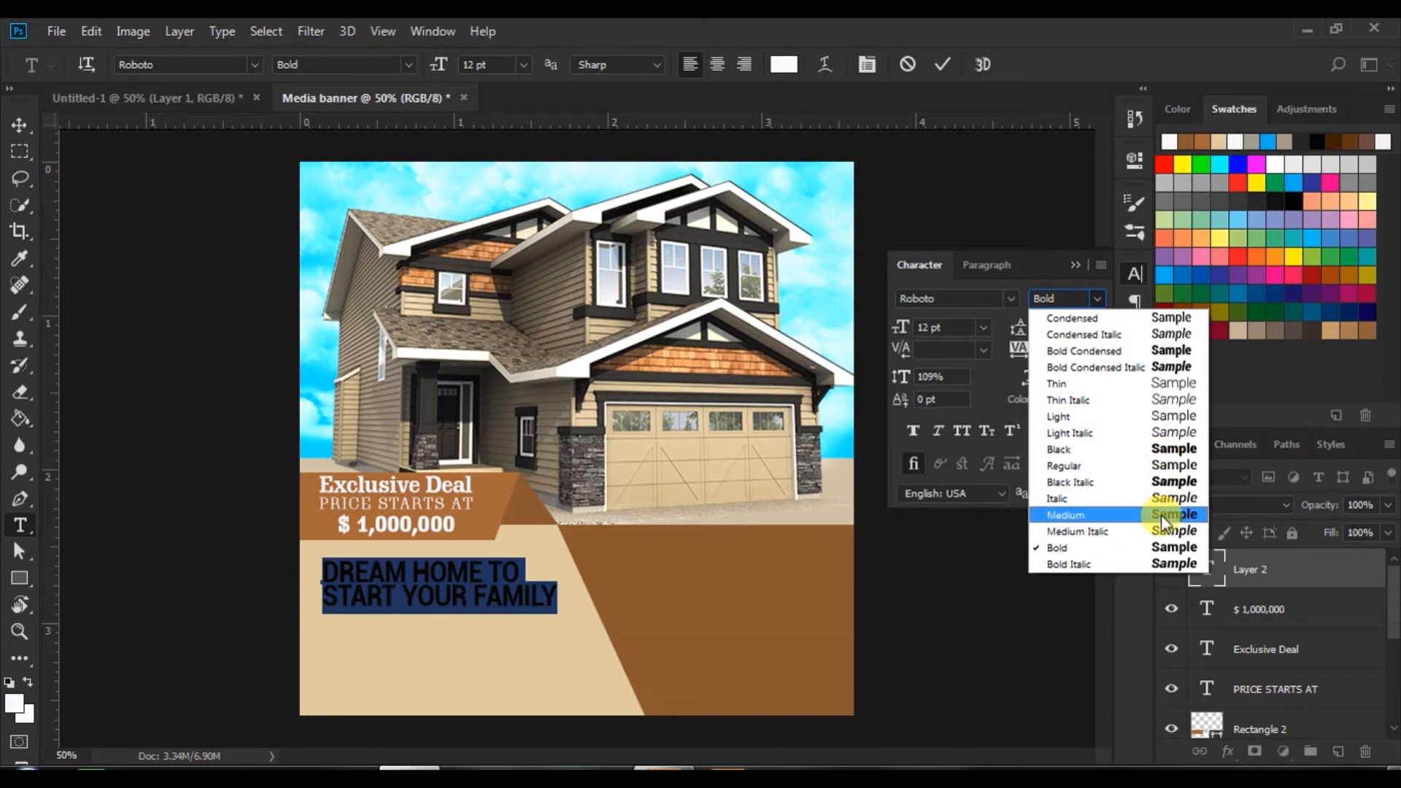
{"action": "left_click", "coordinate": [1170, 450]}
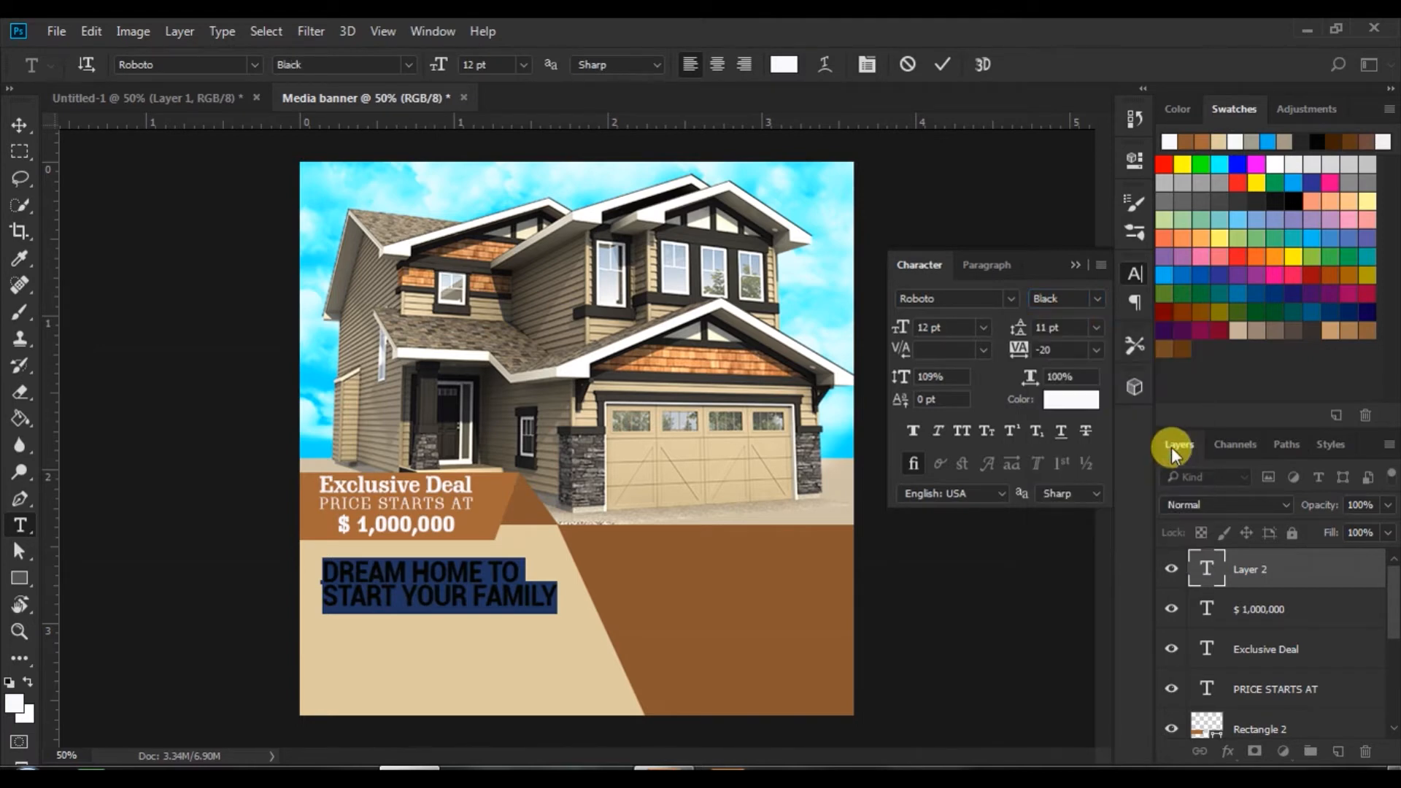
- Format only the "DREAM HOME TO" line as Roboto Regular at 10 pt
{"action": "left_click_drag", "start_coordinate": [323, 573], "coordinate": [709, 486]}
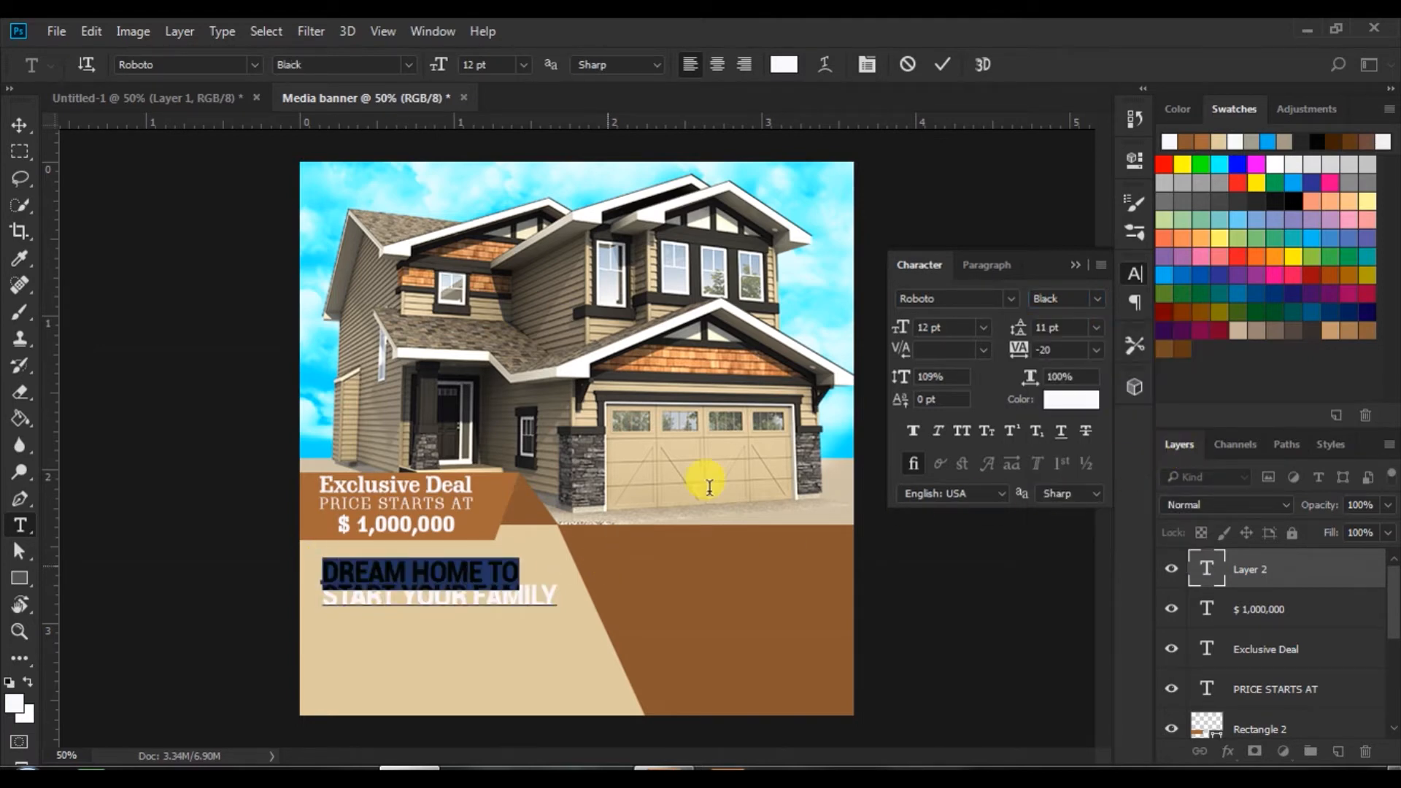
{"action": "left_click", "coordinate": [982, 328]}
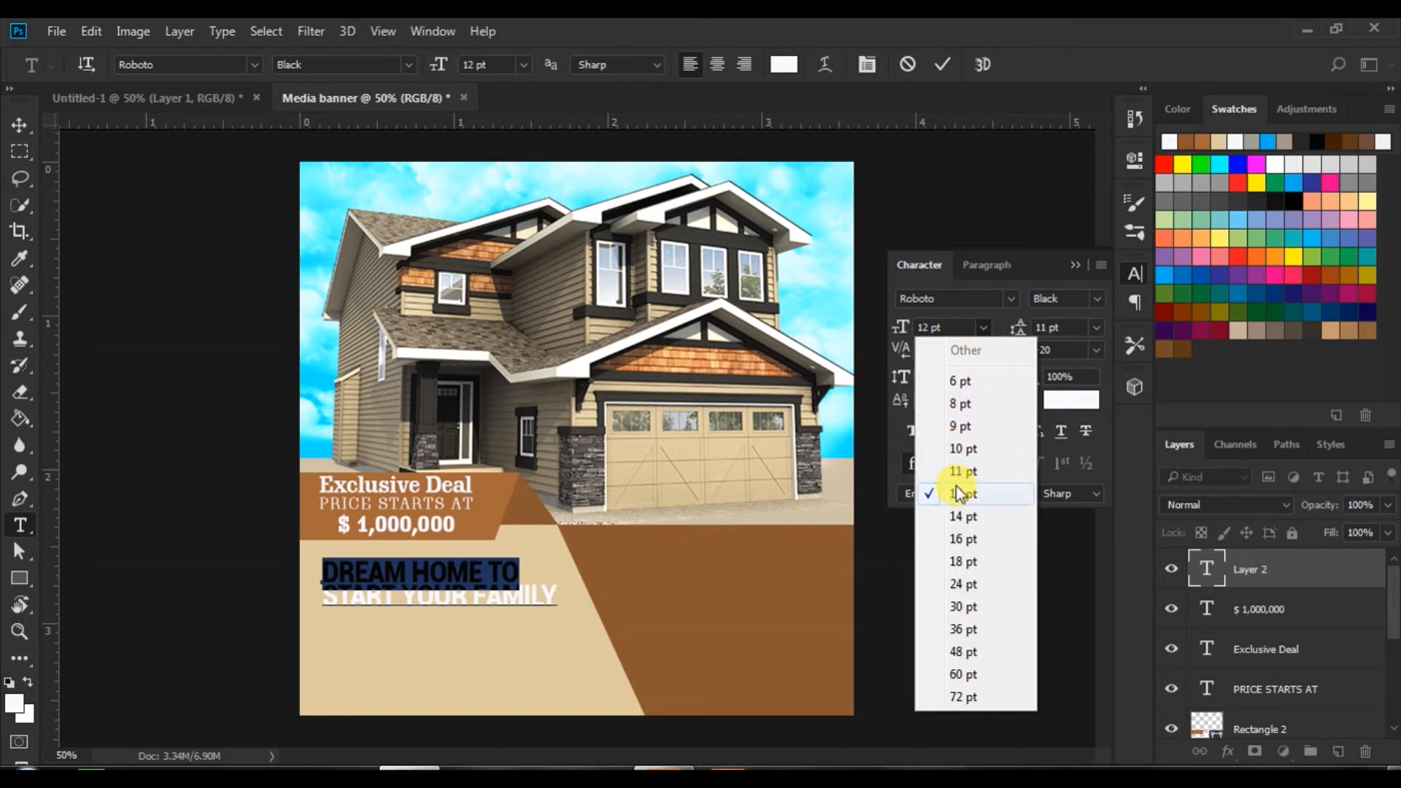
{"action": "left_click", "coordinate": [1098, 301]}
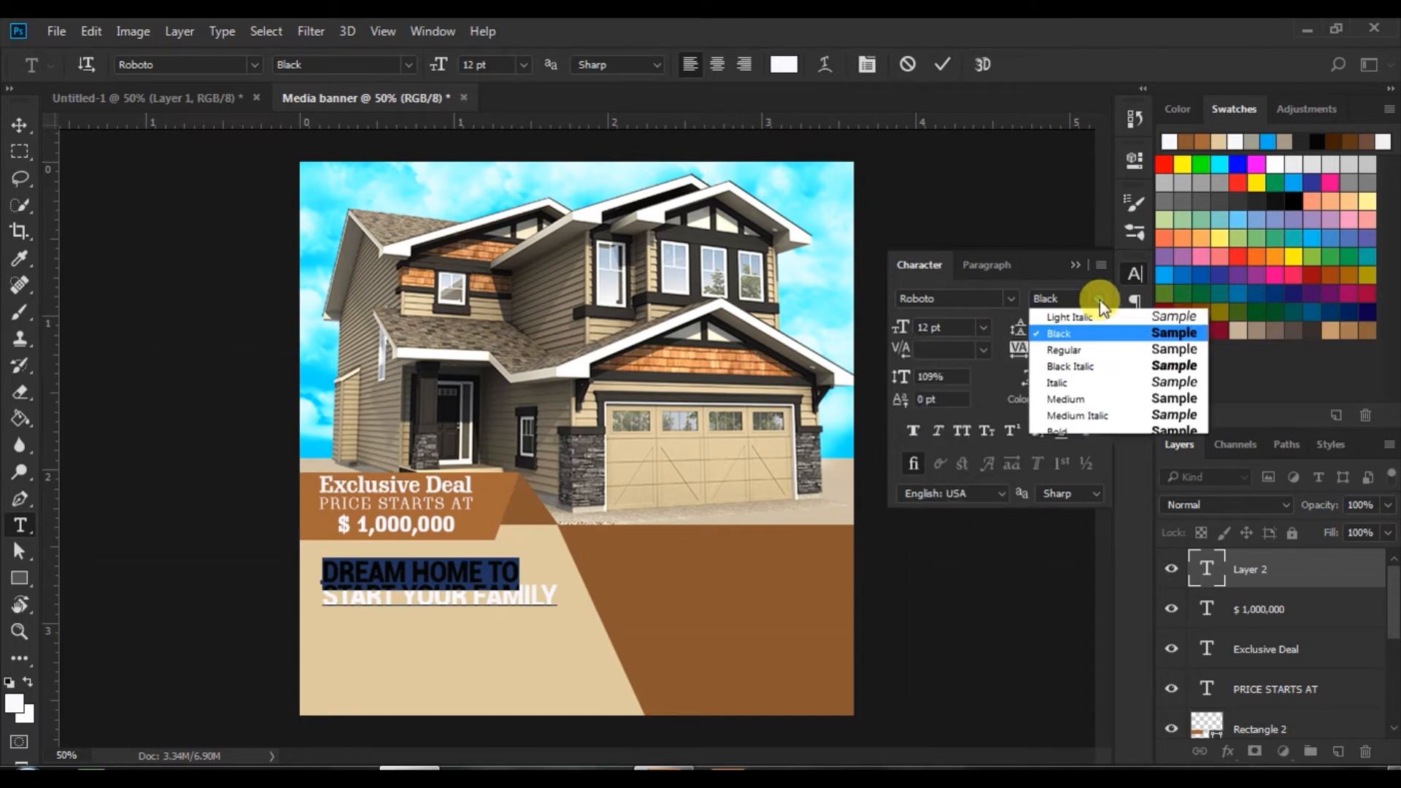
{"action": "left_click", "coordinate": [1167, 466]}
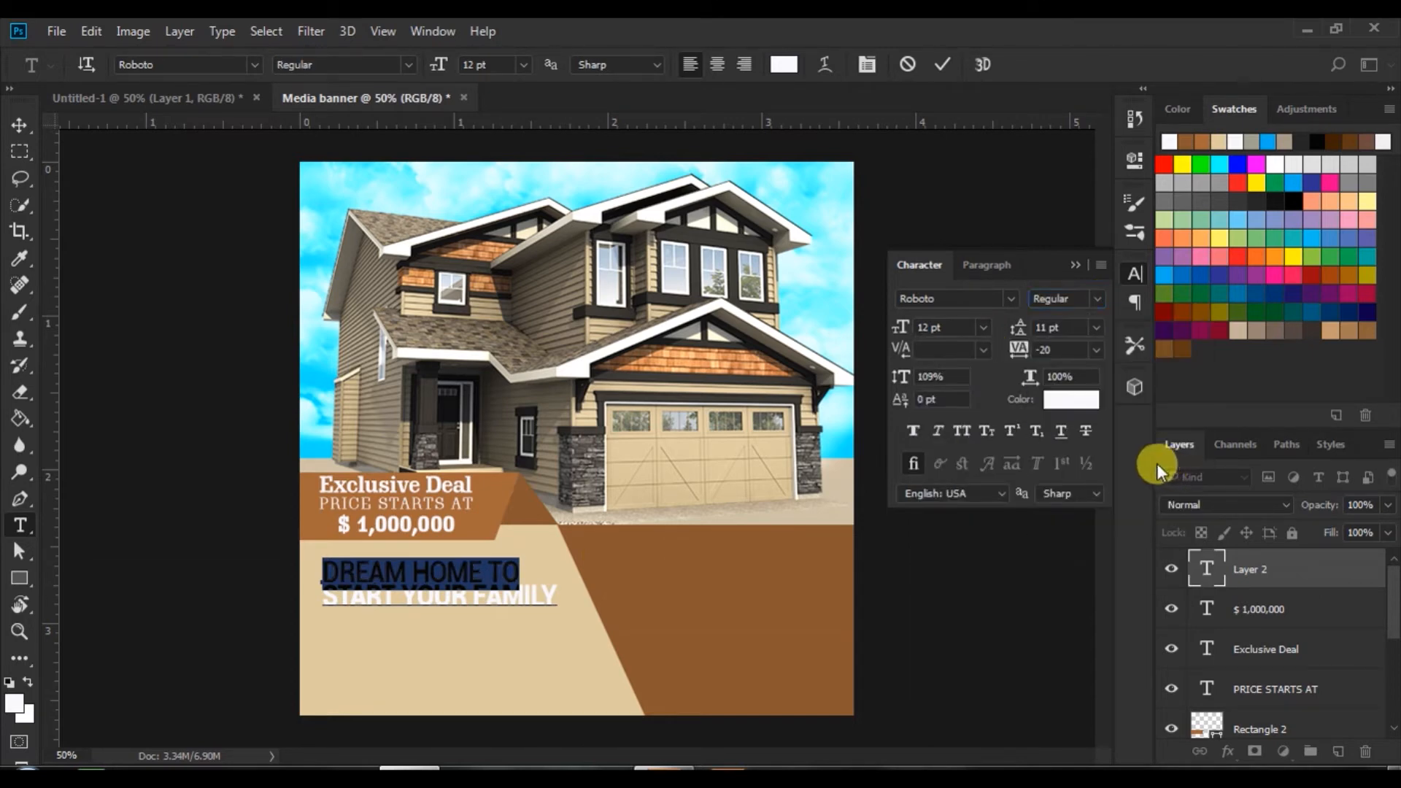
{"action": "left_click", "coordinate": [981, 328]}
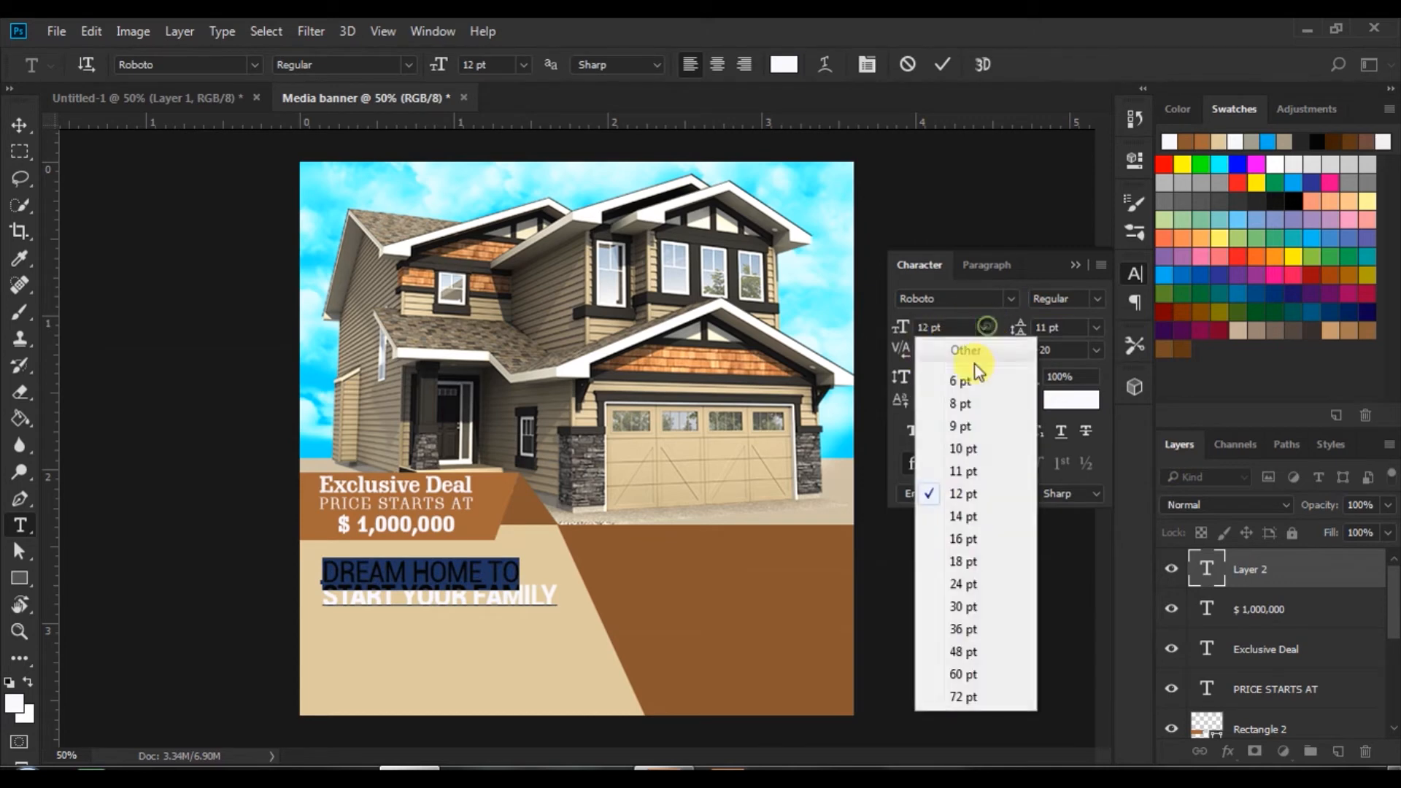
{"action": "left_click", "coordinate": [956, 451]}
- Color both headline lines near-black (#020202) and move the headline slightly up toward the ribbon
{"action": "left_click_drag", "start_coordinate": [321, 573], "coordinate": [678, 570]}
{"action": "left_click", "coordinate": [1060, 399]}
{"action": "left_click", "coordinate": [862, 468]}
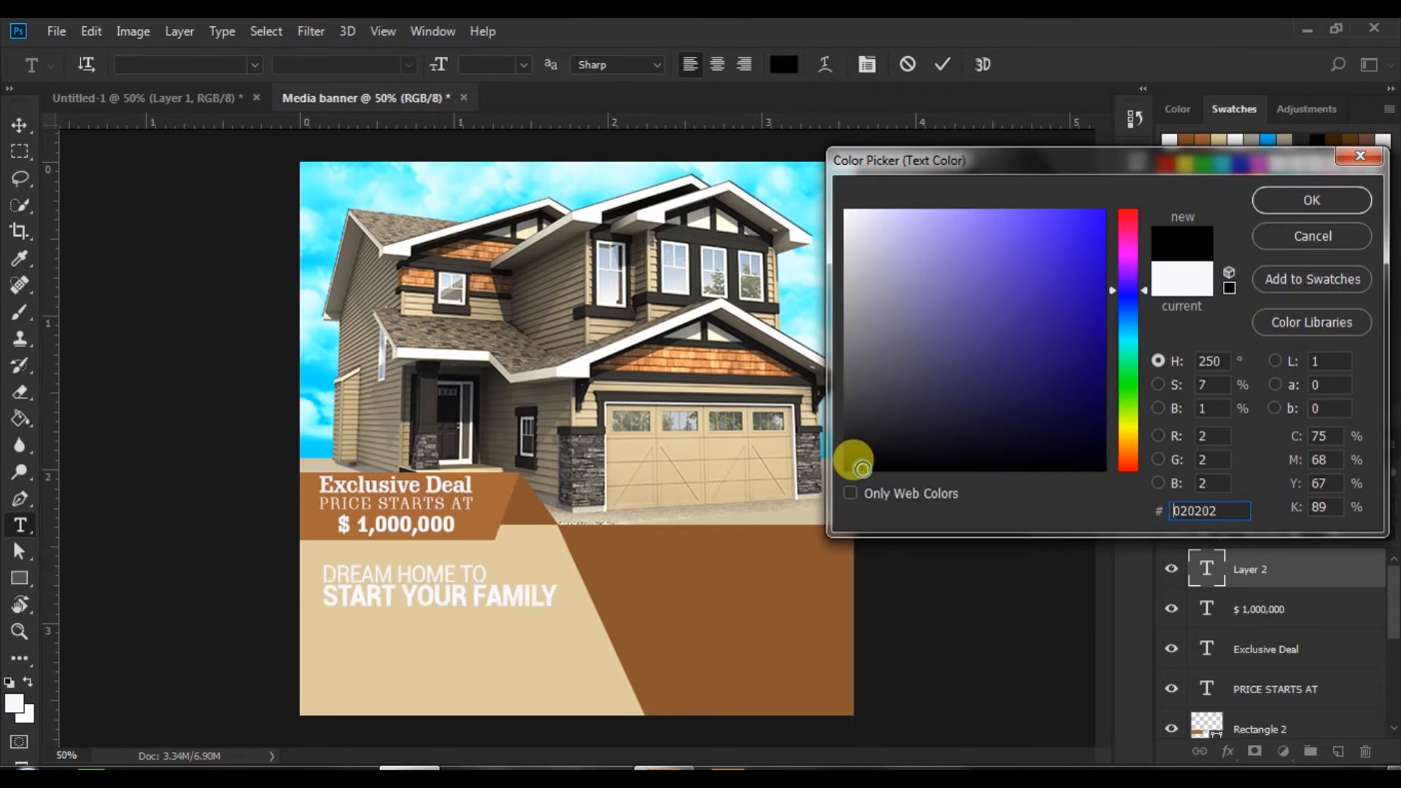
{"action": "left_click", "coordinate": [1284, 195]}
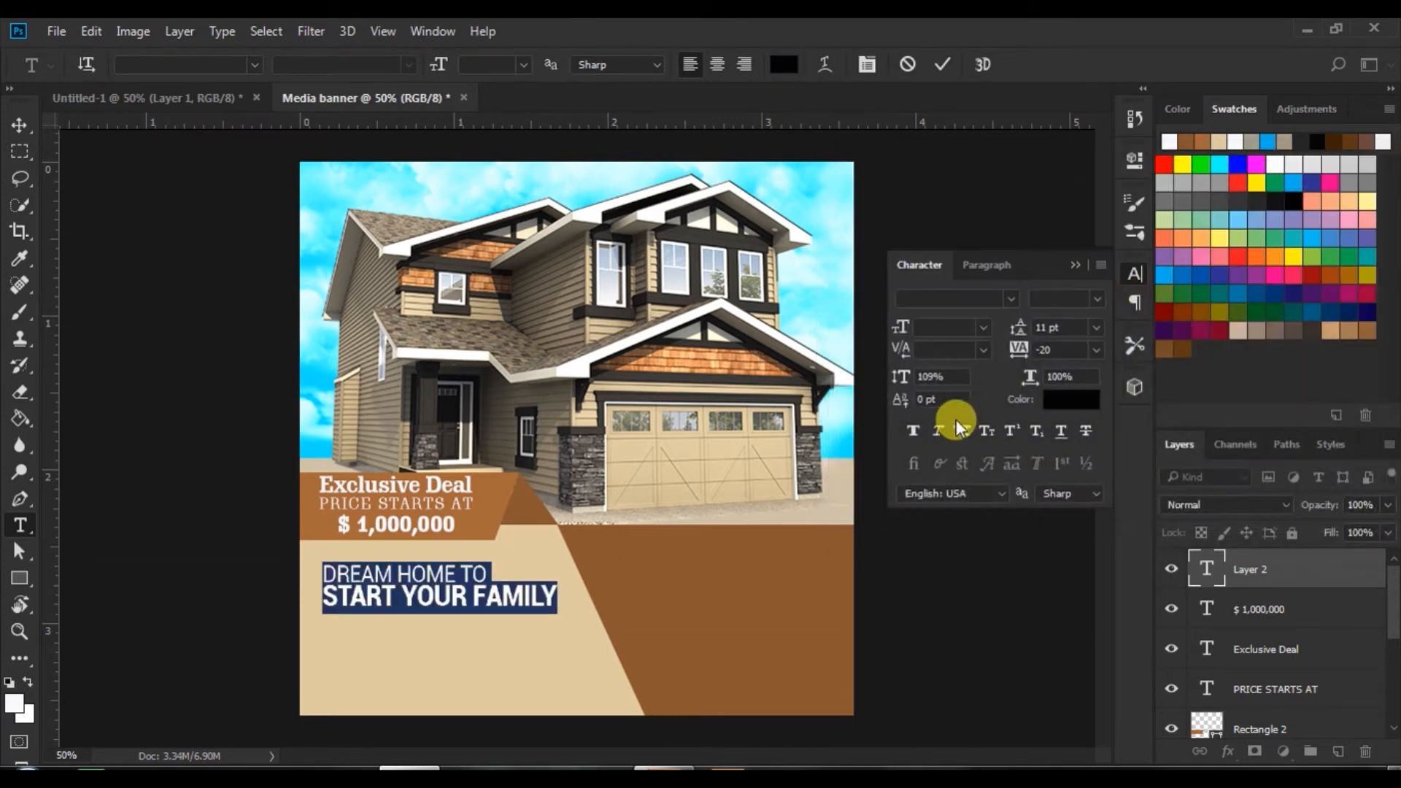
{"action": "left_click", "coordinate": [938, 65]}
{"action": "left_click", "coordinate": [19, 125]}
{"action": "left_click_drag", "start_coordinate": [413, 599], "coordinate": [410, 595]}
{"action": "left_click", "coordinate": [197, 616]}
- Draw a circular bullet about 26 px wide below the headline's start, fill it brown and deselect it
{"action": "left_click_drag", "start_coordinate": [24, 575], "coordinate": [76, 619]}
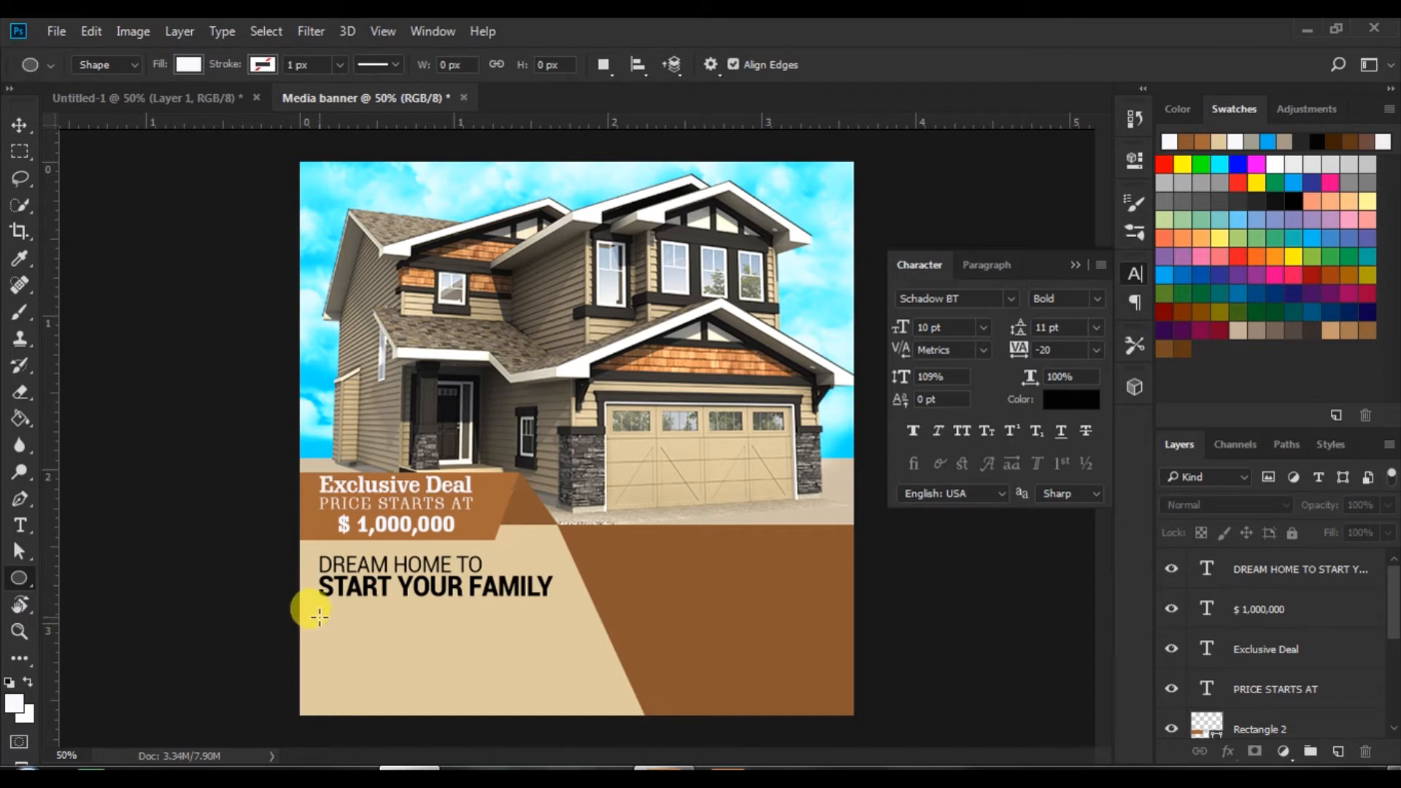
{"action": "left_click_drag", "start_coordinate": [319, 618], "coordinate": [330, 634]}
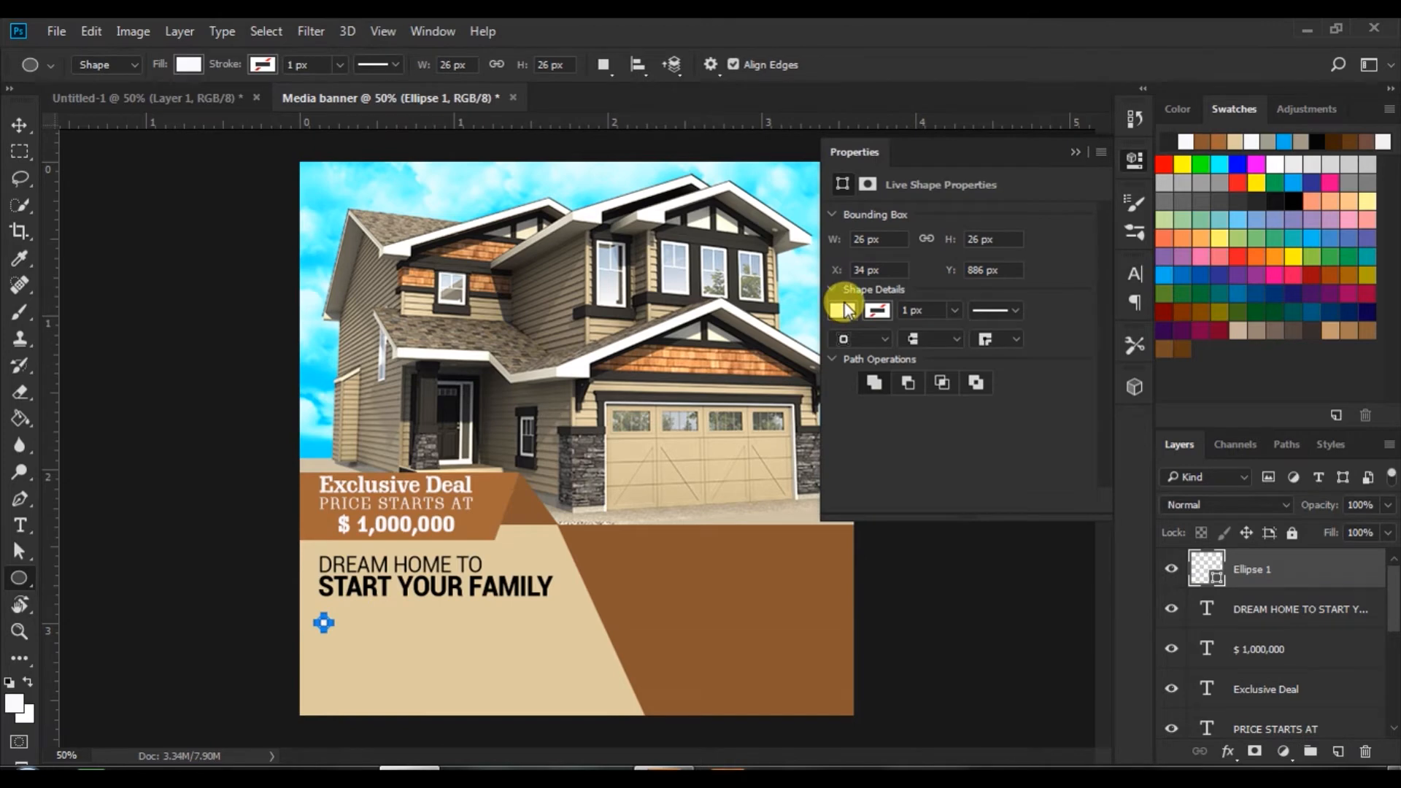
{"action": "left_click", "coordinate": [842, 310]}
{"action": "left_click", "coordinate": [866, 418]}
{"action": "left_click", "coordinate": [1074, 152]}
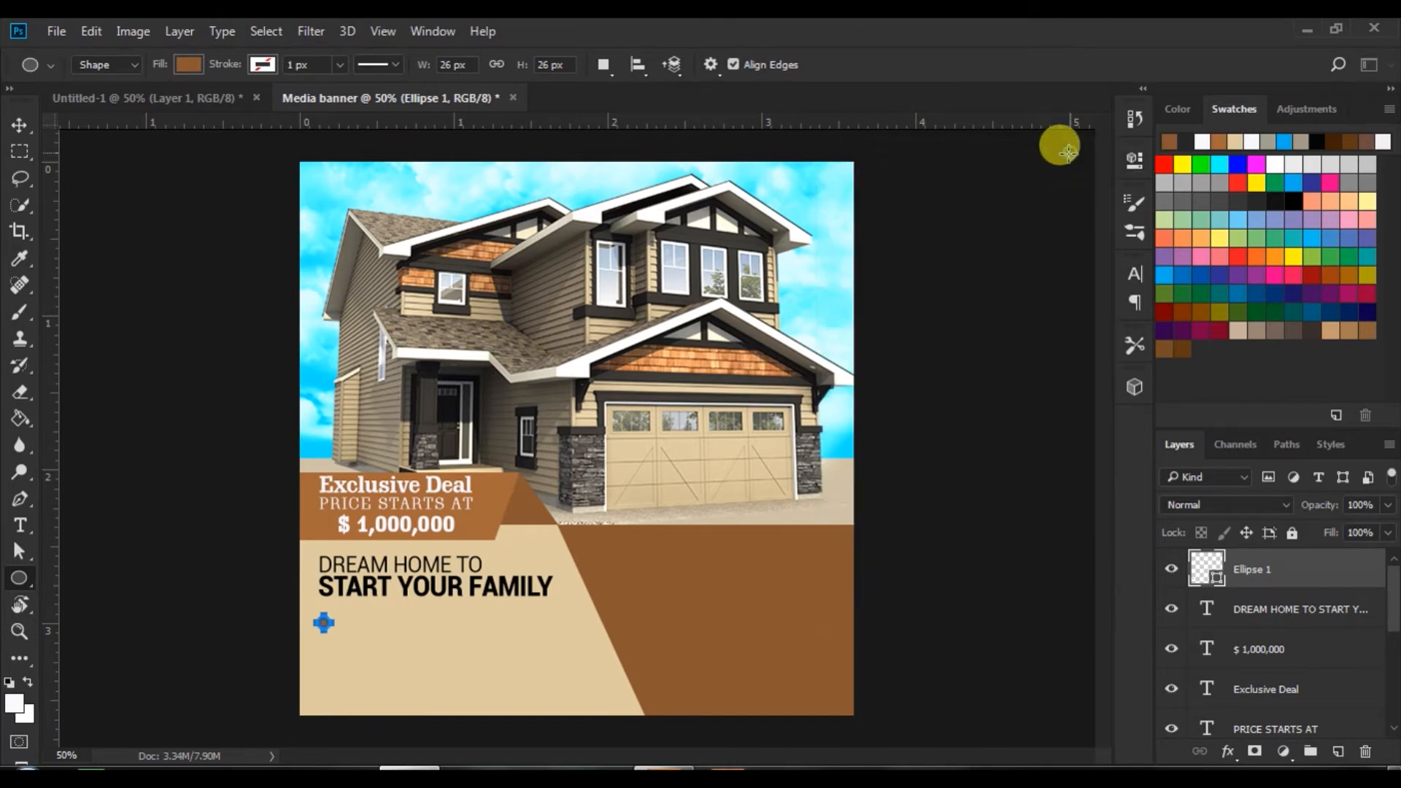
{"action": "left_click", "coordinate": [21, 130]}
{"action": "left_click", "coordinate": [17, 525]}
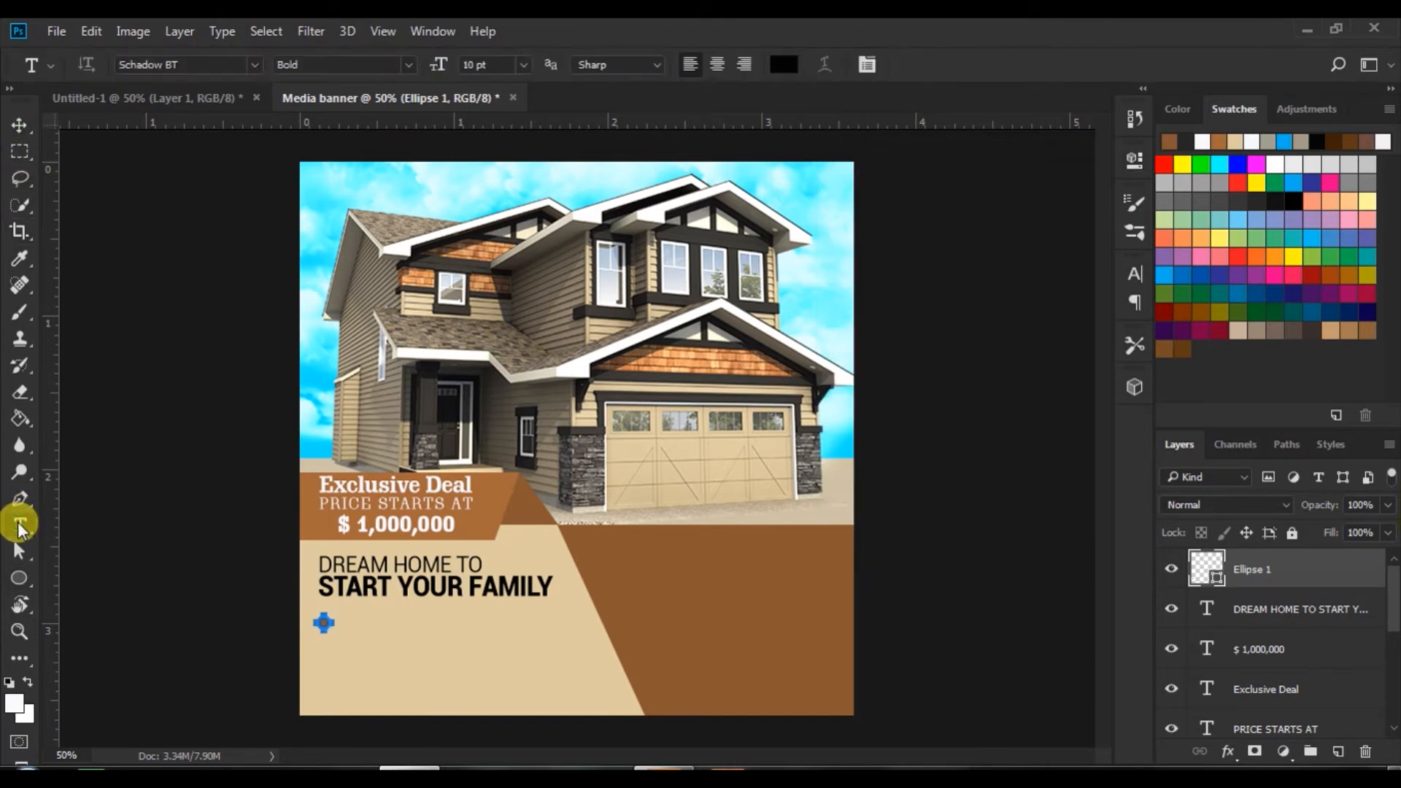
{"action": "left_click", "coordinate": [20, 126]}
{"action": "left_click", "coordinate": [151, 335]}
- Add the text "Big Livinroom" beside the brown bullet in 8 pt Roboto Regular
{"action": "left_click", "coordinate": [29, 515]}
{"action": "left_click", "coordinate": [520, 64]}
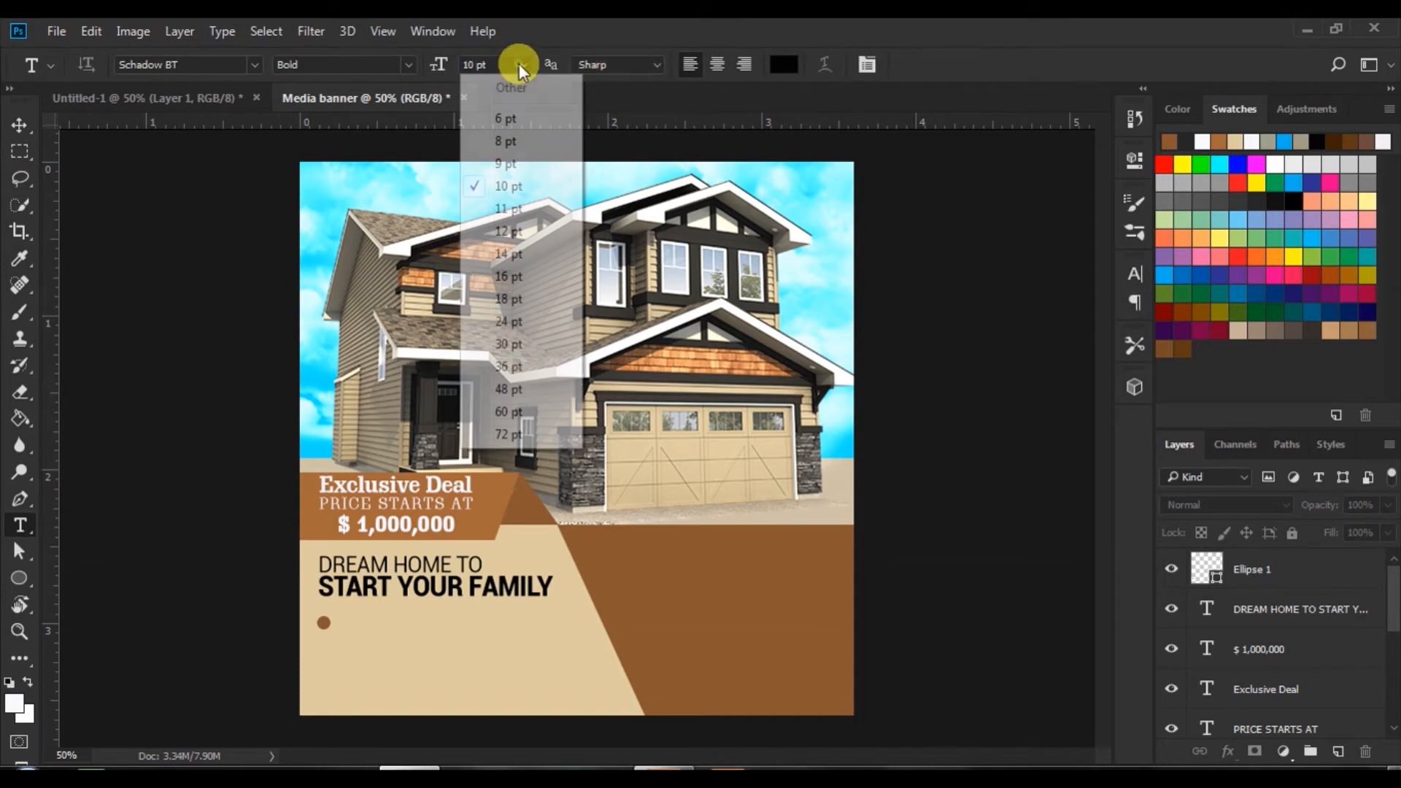
{"action": "left_click", "coordinate": [511, 143]}
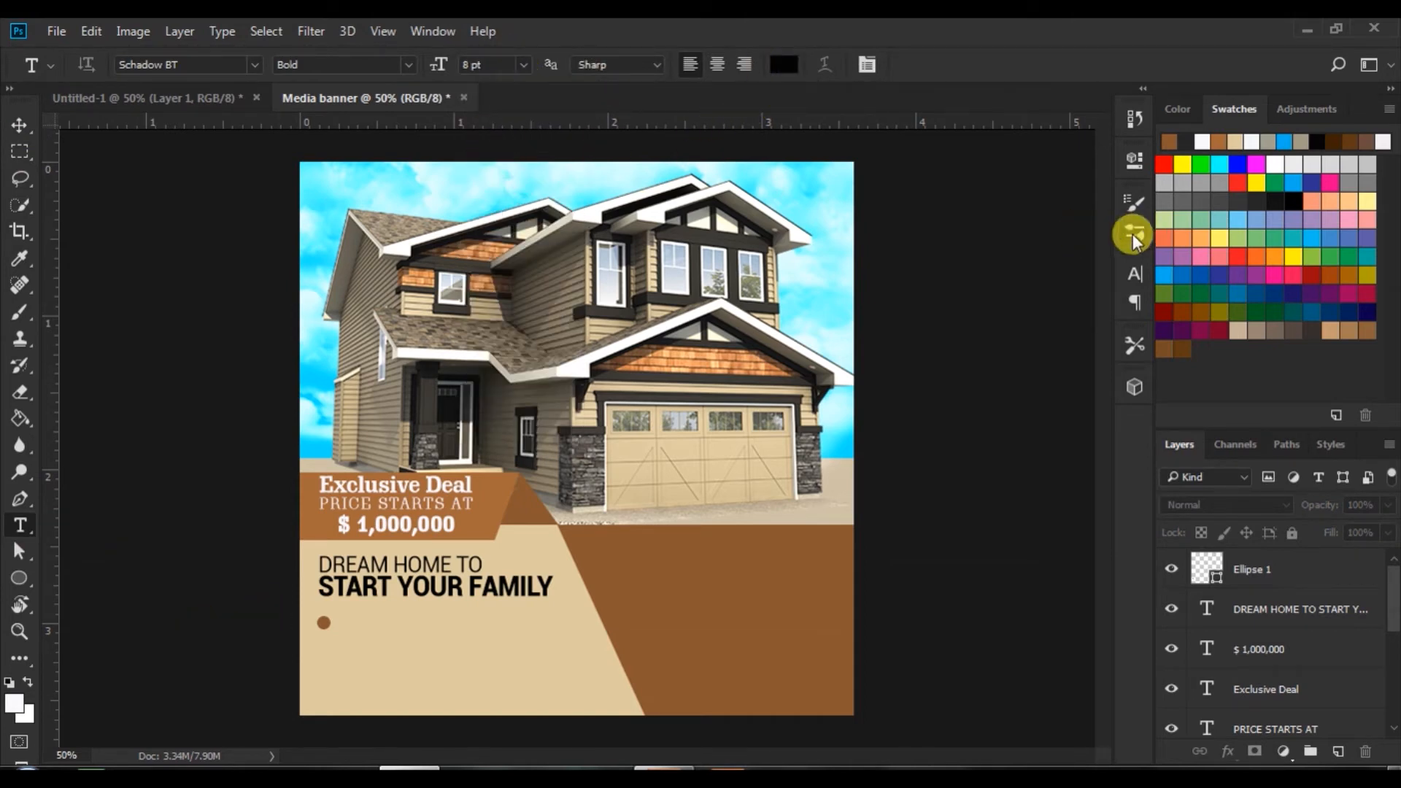
{"action": "left_click", "coordinate": [1135, 274]}
{"action": "left_click", "coordinate": [1055, 329]}
{"action": "left_click", "coordinate": [1087, 299]}
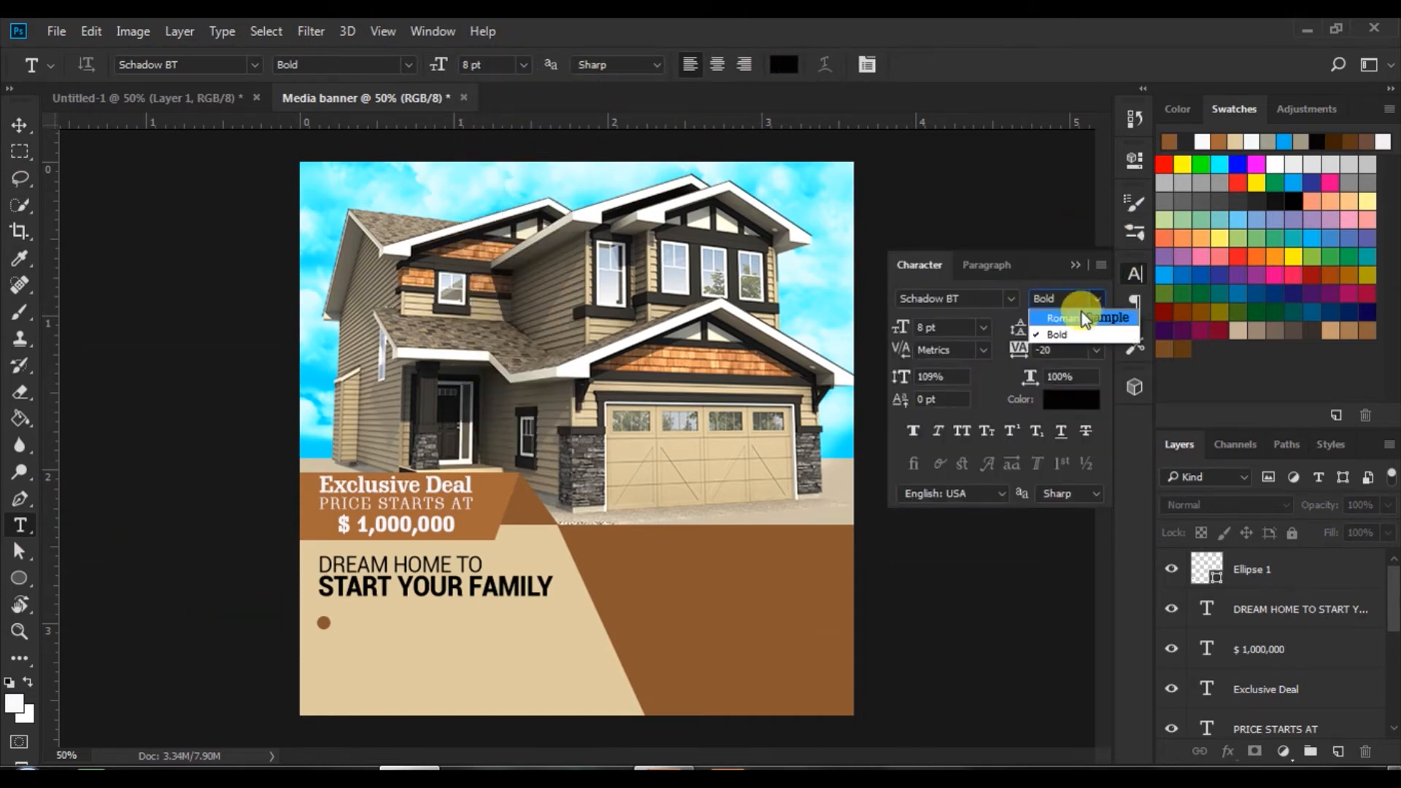
{"action": "left_click", "coordinate": [1017, 298]}
{"action": "left_click", "coordinate": [966, 160]}
{"action": "left_click", "coordinate": [1097, 298]}
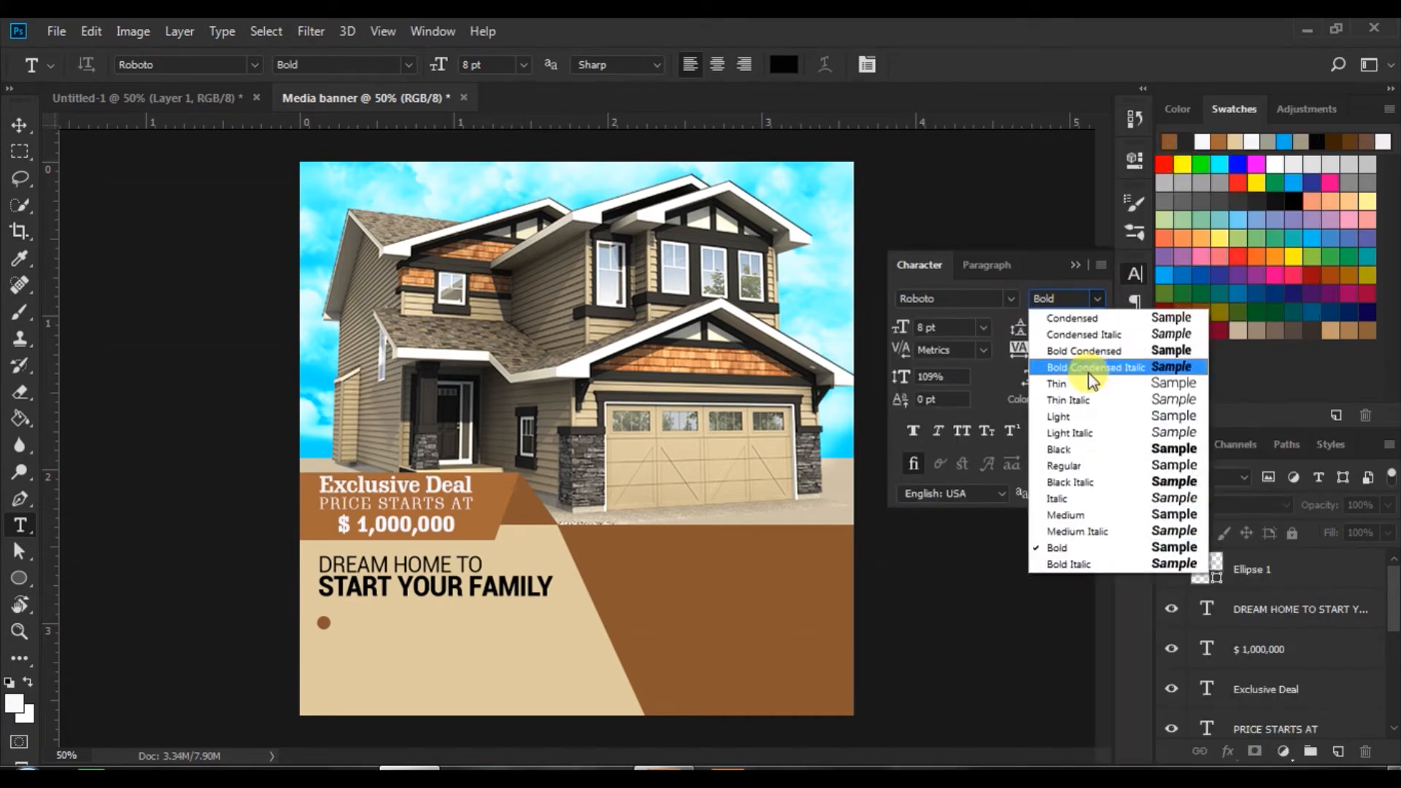
{"action": "left_click", "coordinate": [1158, 466]}
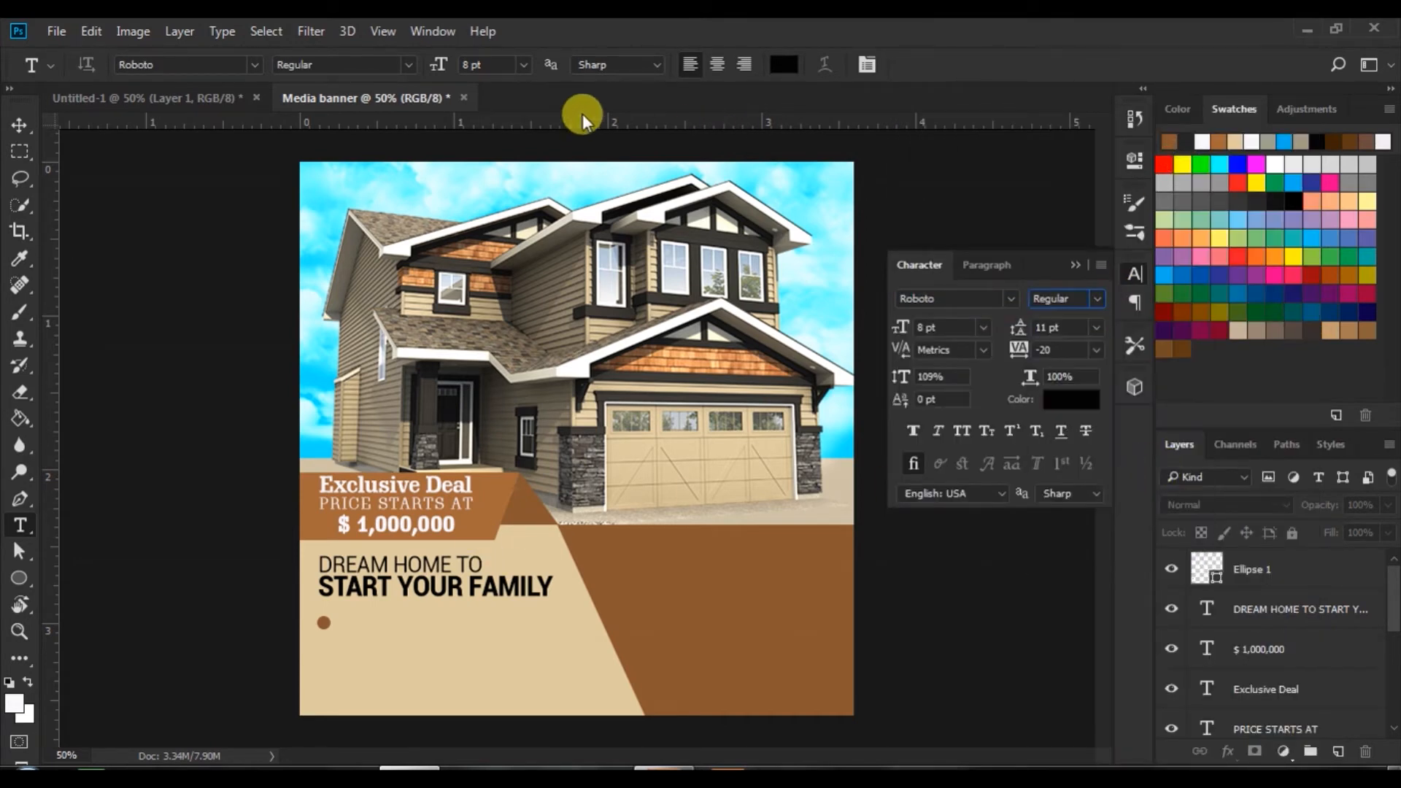
{"action": "left_click", "coordinate": [340, 639]}
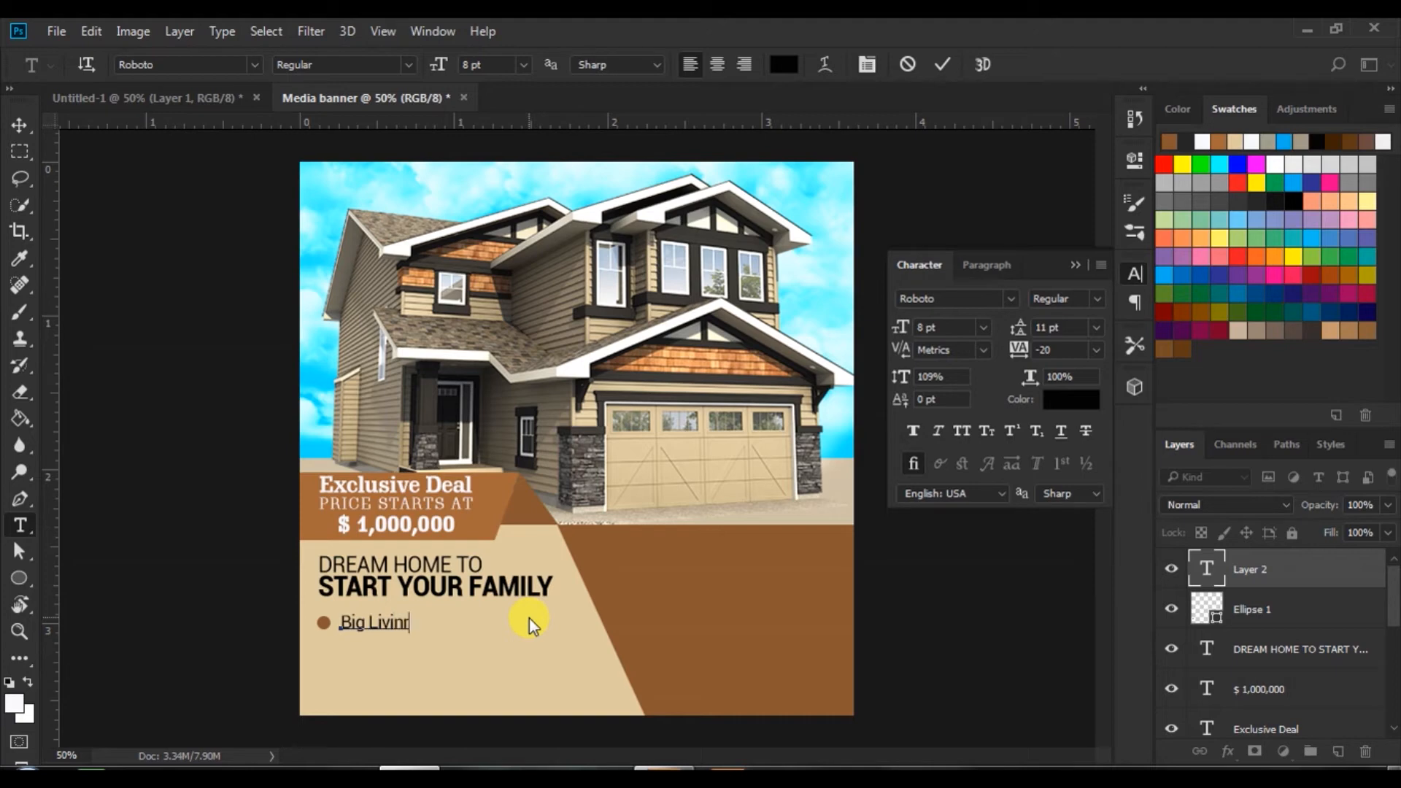
{"action": "left_click", "coordinate": [942, 65]}
- Align the "Big Livinroom" text and the brown bullet on their vertical centers
{"action": "left_click", "coordinate": [20, 125]}
{"action": "left_click", "coordinate": [1207, 605], "text": "shift"}
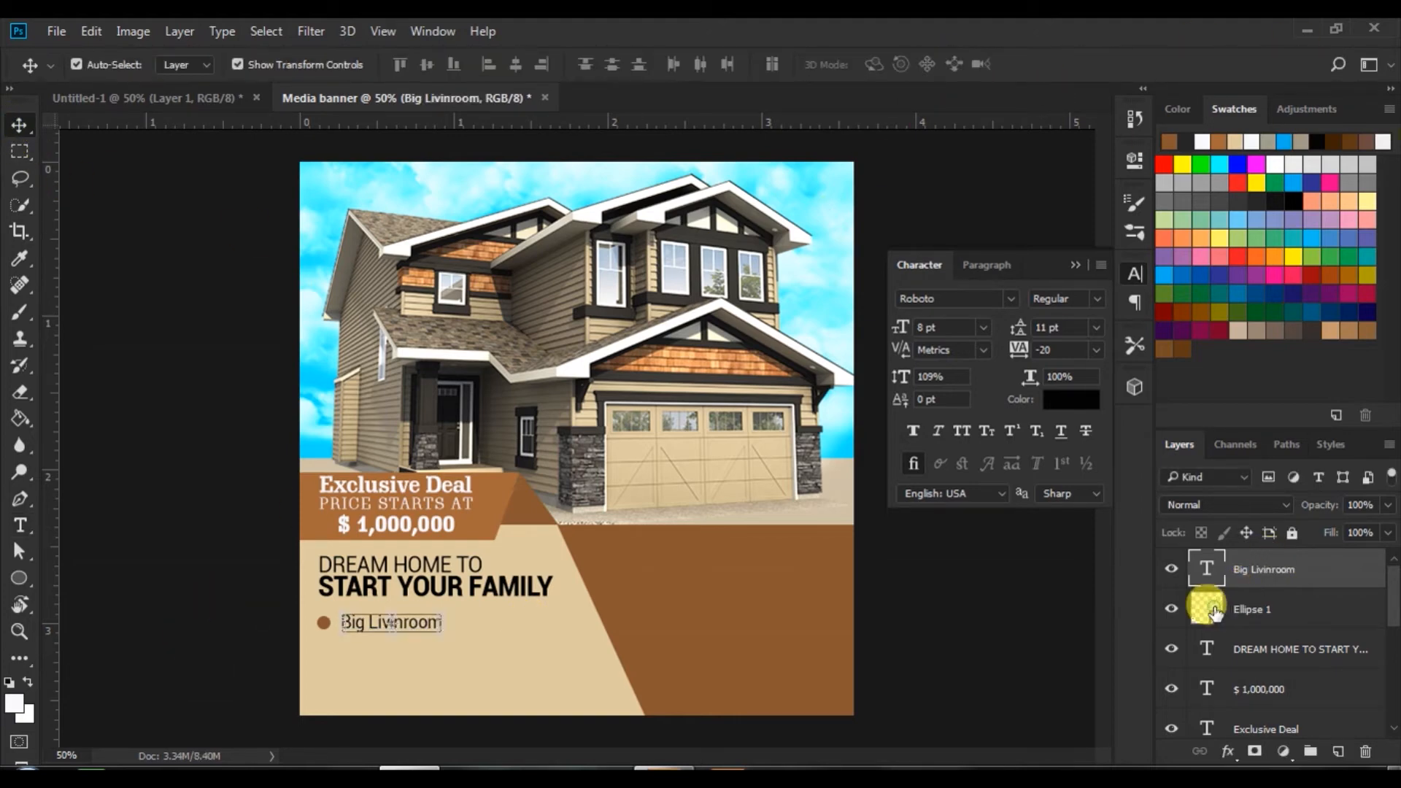
{"action": "left_click", "coordinate": [426, 64]}
- Nudge the "Big Livinroom" text left, closer to the bullet
{"action": "left_click", "coordinate": [1207, 608]}
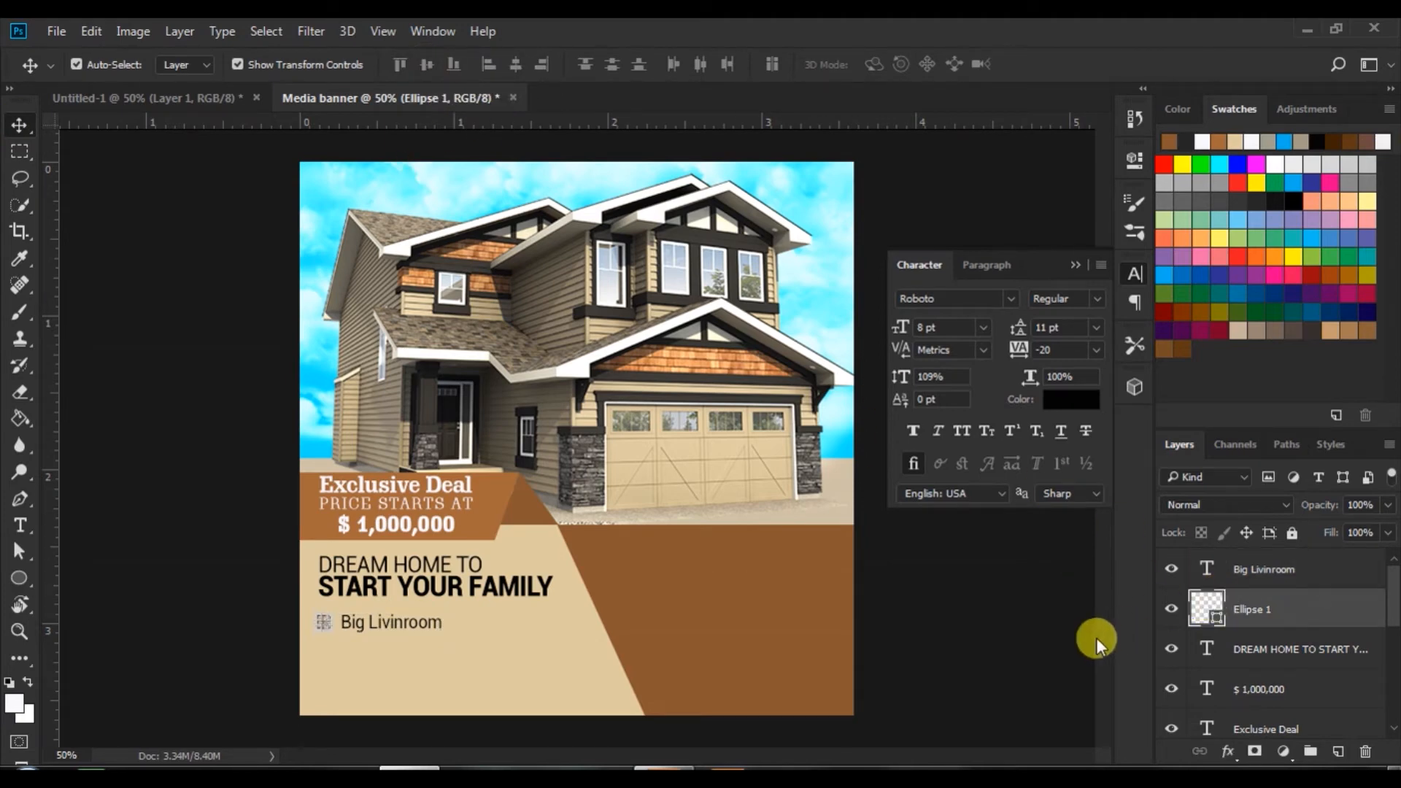
{"action": "left_click", "coordinate": [1222, 577]}
{"action": "key", "text": "Left"}
{"action": "key", "text": "Left"}
{"action": "key", "text": "Left"}
{"action": "key", "text": "Left"}
{"action": "key", "text": "Left"}
{"action": "key", "text": "Left"}
{"action": "key", "text": "Left"}
{"action": "key", "text": "Left"}
{"action": "key", "text": "Left"}
{"action": "key", "text": "Left"}
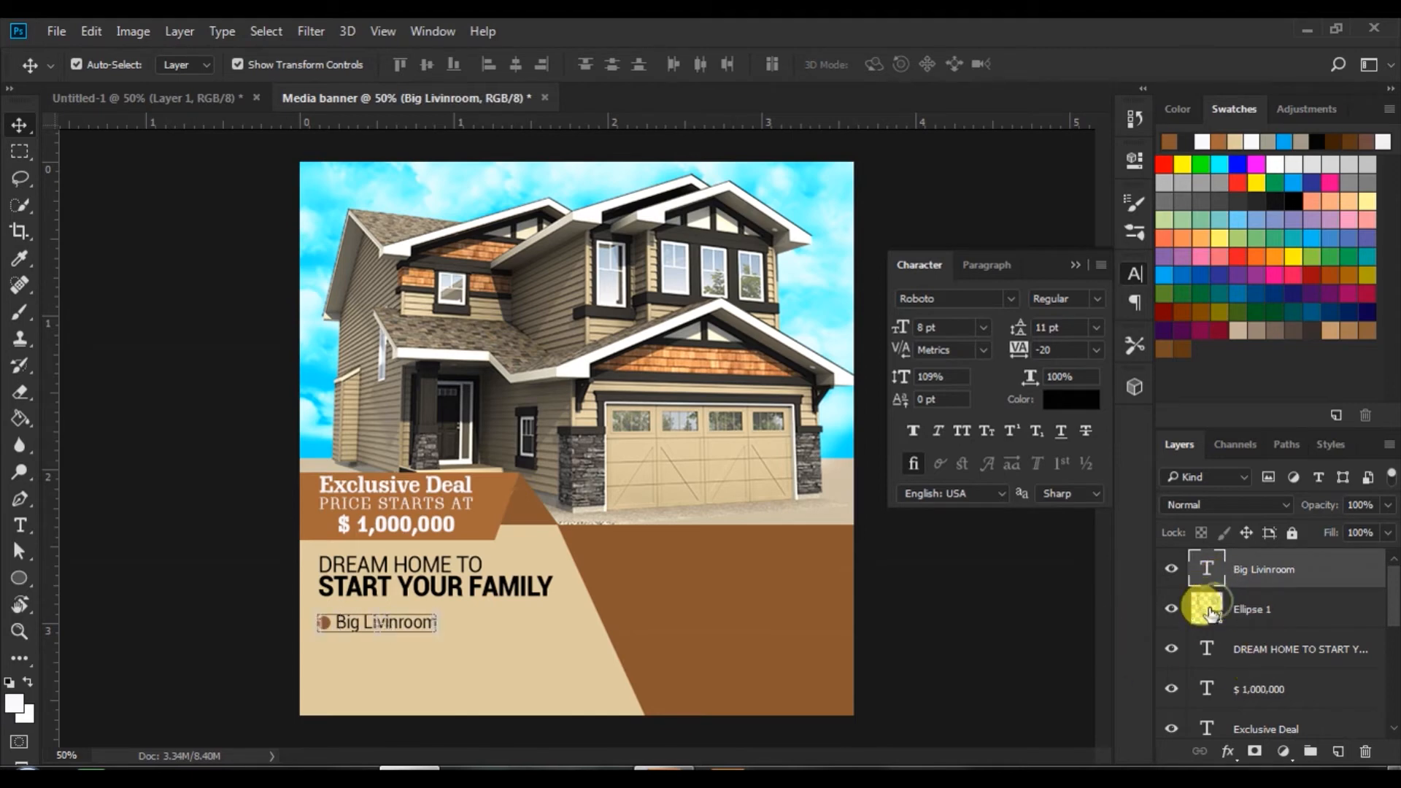
- Select the "Big Livinroom" text together with its bullet and nudge both up slightly toward the headline
{"action": "left_click", "coordinate": [1215, 608], "text": "shift"}
{"action": "key", "text": "Up"}
{"action": "key", "text": "Up"}
{"action": "key", "text": "Up"}
{"action": "key", "text": "Up"}
{"action": "key", "text": "Up"}
{"action": "key", "text": "Up"}
{"action": "key", "text": "Up"}
{"action": "key", "text": "Up"}
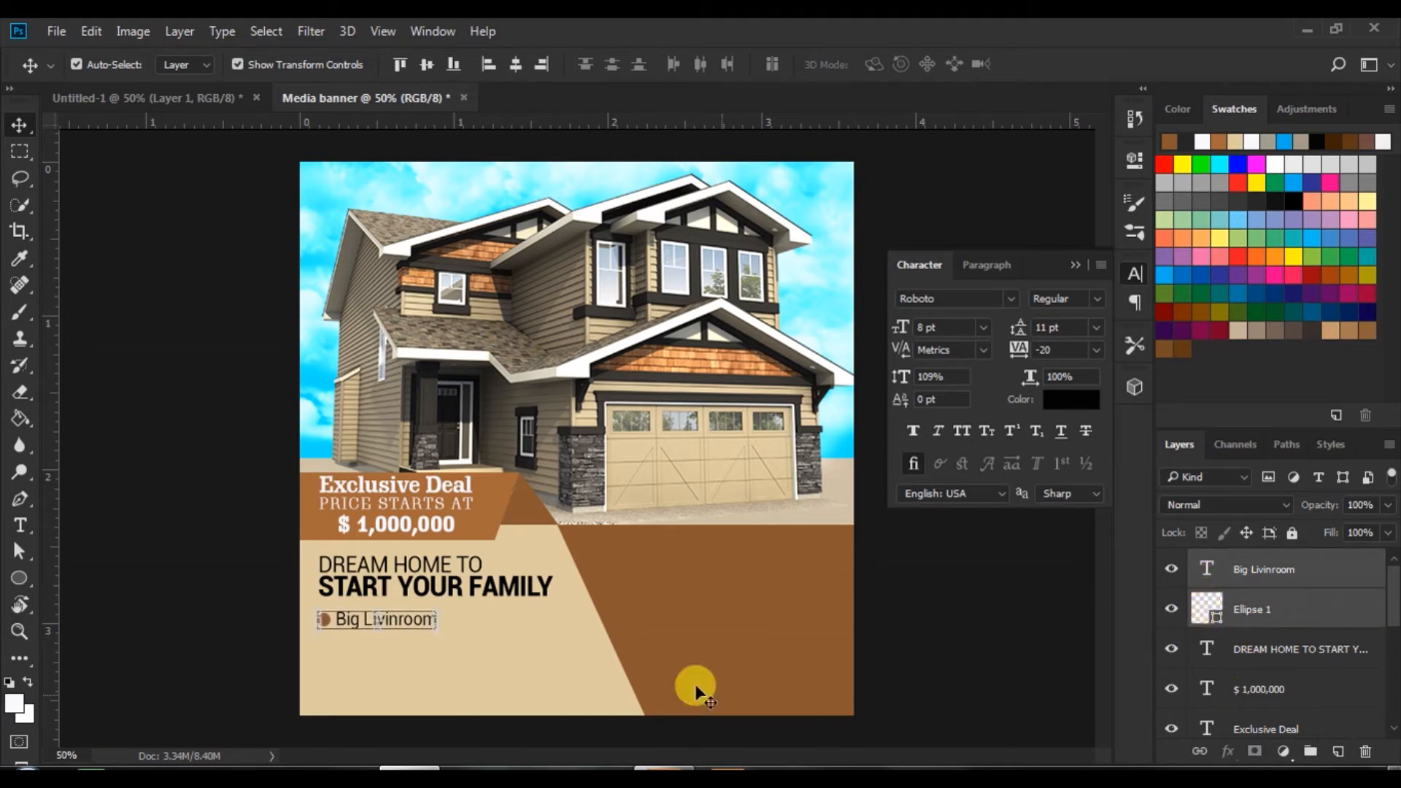
- Duplicate the "Big Livinroom" text with its bullet and move the copy right to start a second column in the same row
{"action": "mouse_move", "coordinate": [663, 769]}
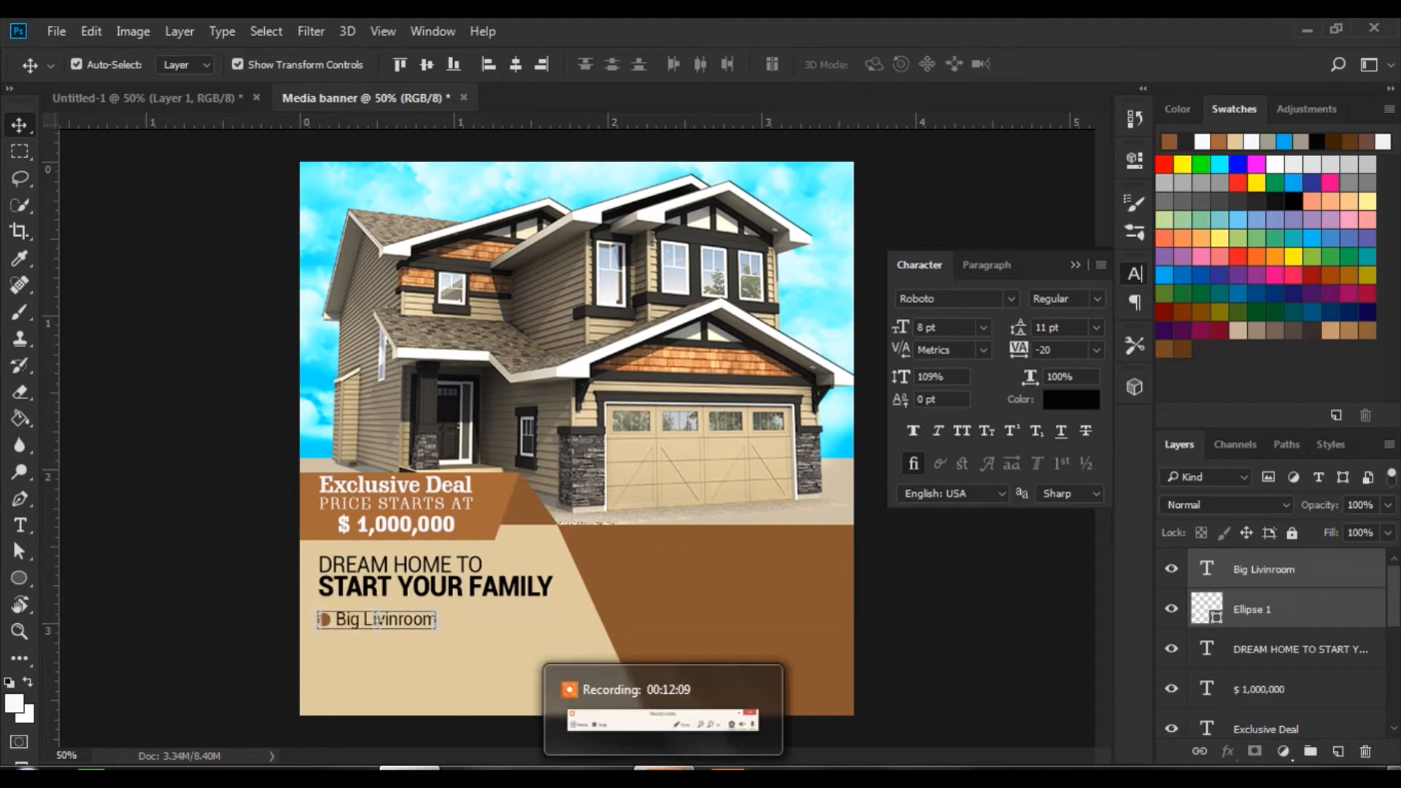
{"action": "key", "text": "ctrl+j"}
{"action": "key", "text": "ctrl+Right"}
{"action": "key", "text": "ctrl+Right"}
{"action": "key", "text": "ctrl+Right"}
{"action": "key", "text": "ctrl+Right"}
{"action": "key", "text": "ctrl+Right"}
{"action": "key", "text": "ctrl+Right"}
{"action": "key", "text": "ctrl+Right"}
{"action": "key", "text": "ctrl+Right"}
{"action": "key", "text": "ctrl+Right"}
{"action": "key", "text": "ctrl+Right"}
{"action": "key", "text": "ctrl+Right"}
{"action": "key", "text": "ctrl+Right"}
{"action": "key", "text": "ctrl+Right"}
{"action": "key", "text": "ctrl+Right"}
{"action": "key", "text": "ctrl+Right"}
{"action": "key", "text": "ctrl+Right"}
{"action": "key", "text": "ctrl+Right"}
{"action": "key", "text": "ctrl+Right"}
{"action": "key", "text": "ctrl+Right"}
{"action": "key", "text": "ctrl+Right"}
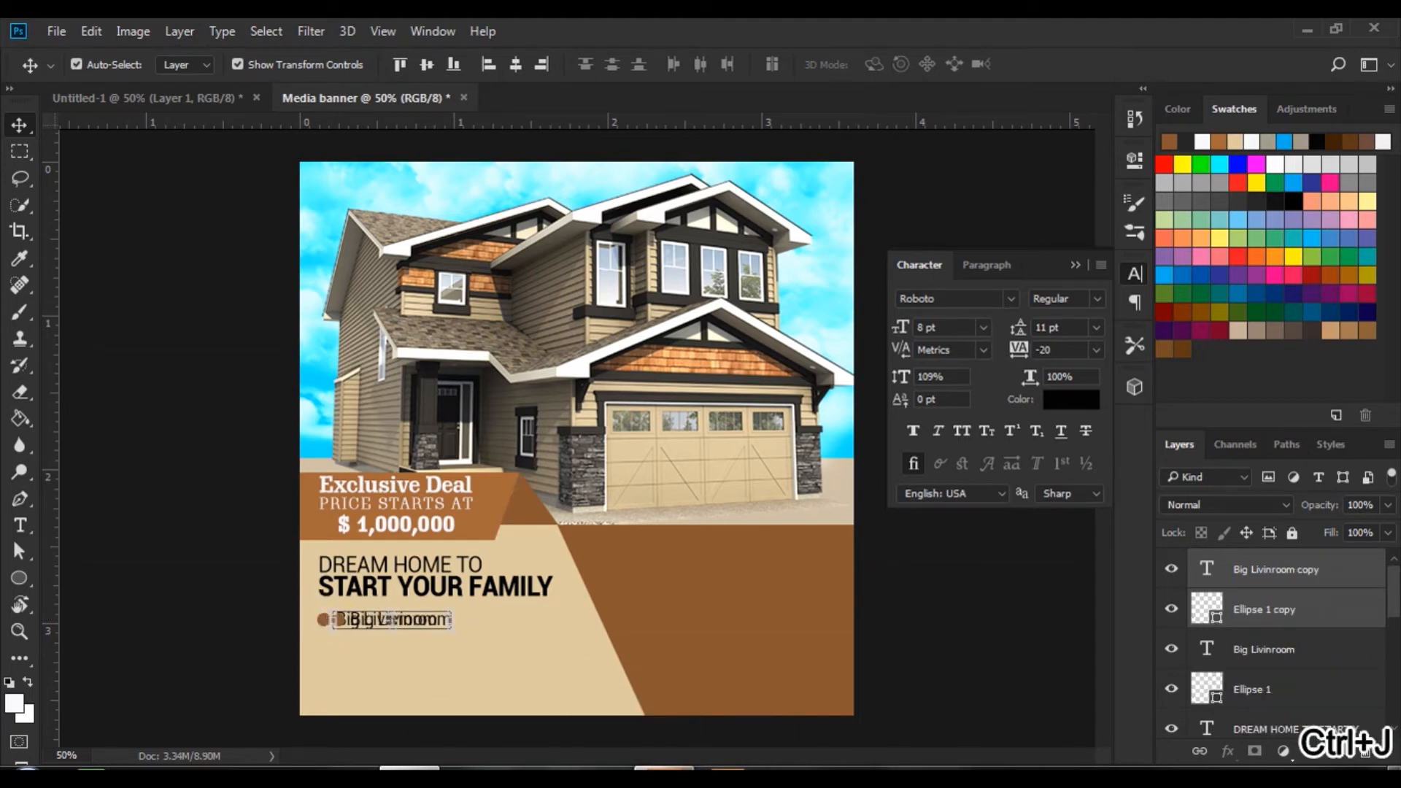
{"action": "key", "text": "Right"}
{"action": "key", "text": "Right"}
{"action": "key", "text": "Right"}
{"action": "key", "text": "Right"}
{"action": "key", "text": "Right"}
{"action": "key", "text": "Right"}
{"action": "key", "text": "Right"}
{"action": "key", "text": "Right"}
{"action": "key", "text": "Right"}
{"action": "key", "text": "Right"}
{"action": "key", "text": "Right"}
{"action": "key", "text": "Right"}
{"action": "key", "text": "Right"}
{"action": "key", "text": "Right"}
{"action": "key", "text": "Right"}
{"action": "key", "text": "Right"}
{"action": "key", "text": "Right"}
{"action": "key", "text": "Right"}
{"action": "key", "text": "Right"}
{"action": "key", "text": "Right"}
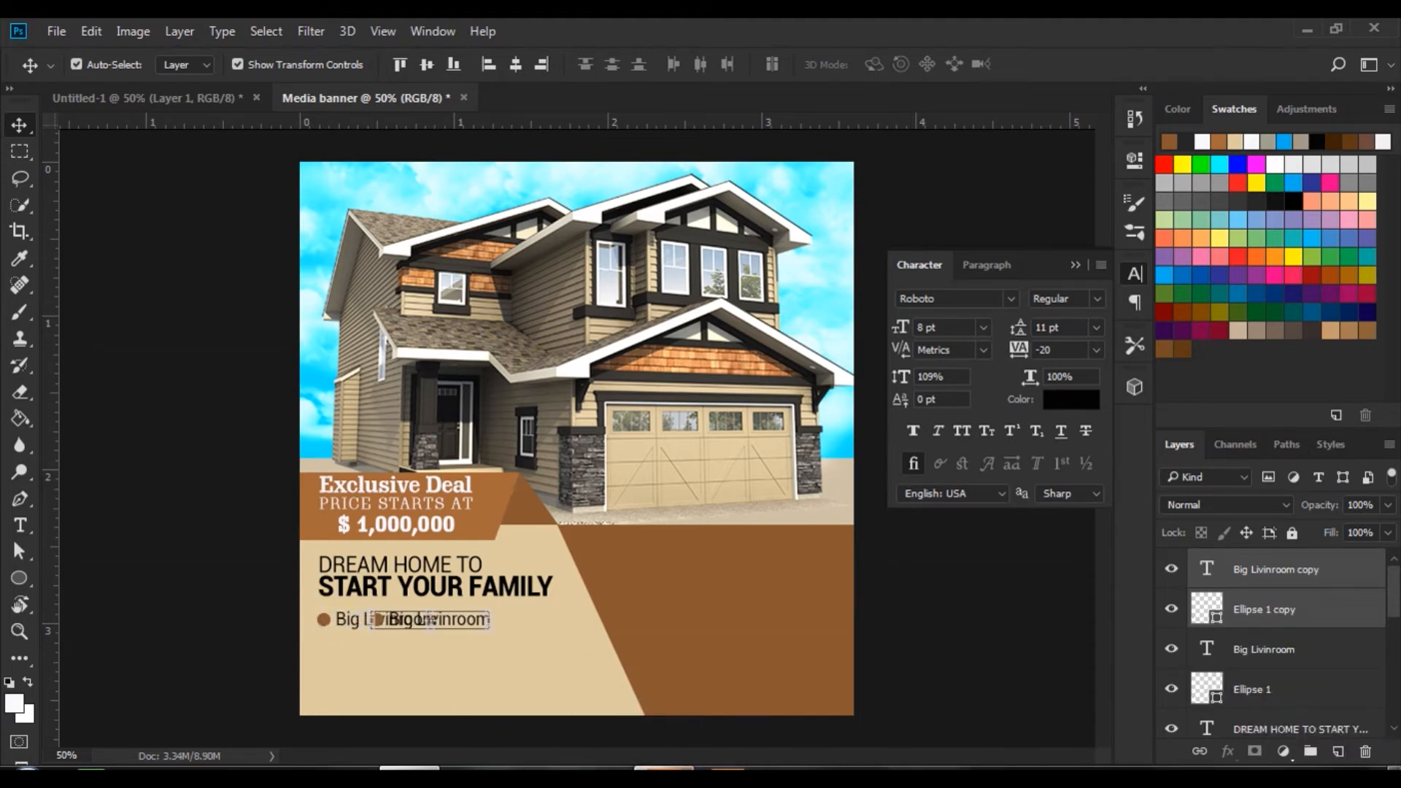
{"action": "key", "text": "Right"}
{"action": "key", "text": "Right"}
{"action": "key", "text": "Right"}
{"action": "key", "text": "Right"}
{"action": "key", "text": "Right"}
{"action": "key", "text": "Right"}
{"action": "key", "text": "Right"}
{"action": "key", "text": "Right"}
{"action": "key", "text": "Right"}
{"action": "key", "text": "Right"}
{"action": "key", "text": "Right"}
{"action": "key", "text": "Right"}
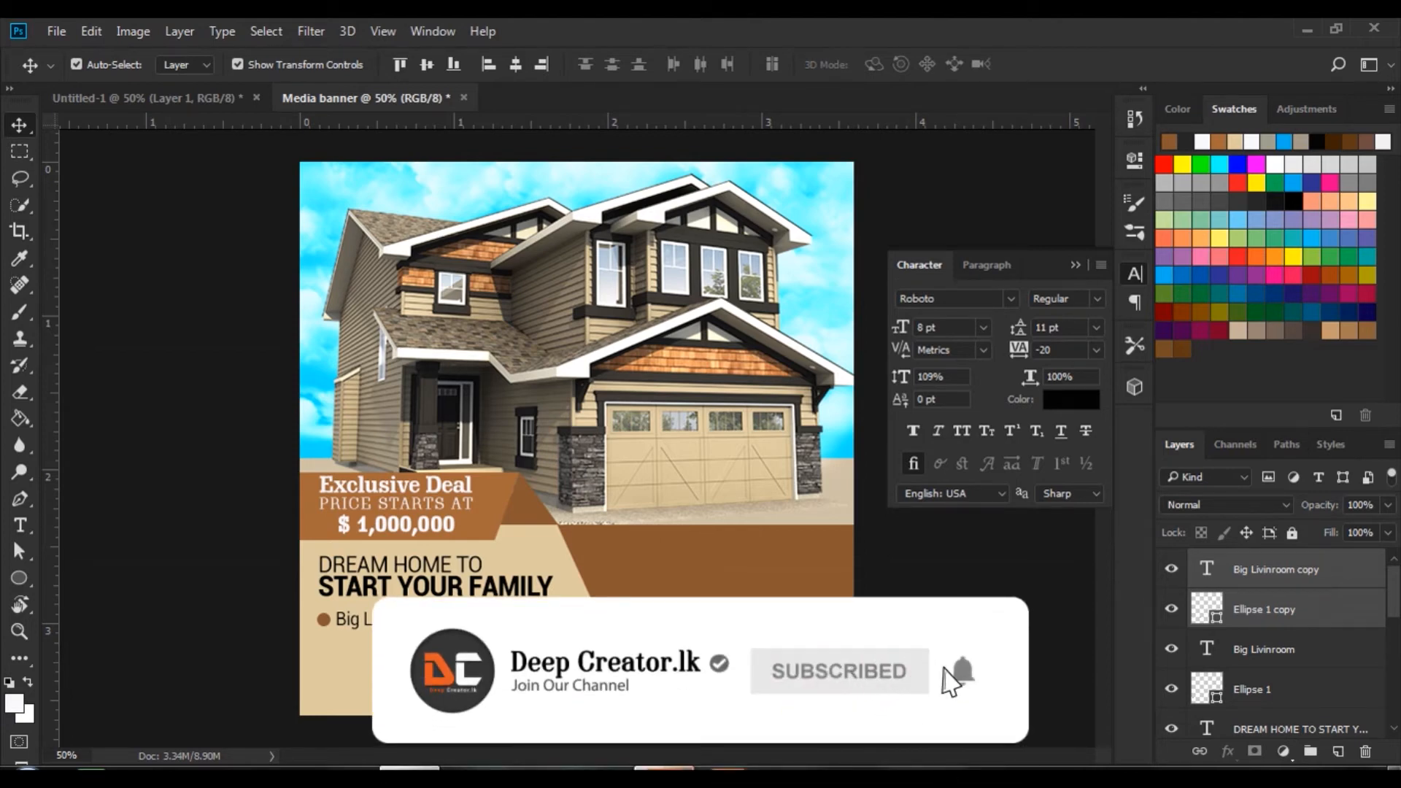
- Replace the copied text in the second column with "2 Bathrooms"
{"action": "left_click_drag", "start_coordinate": [470, 620], "coordinate": [724, 620]}
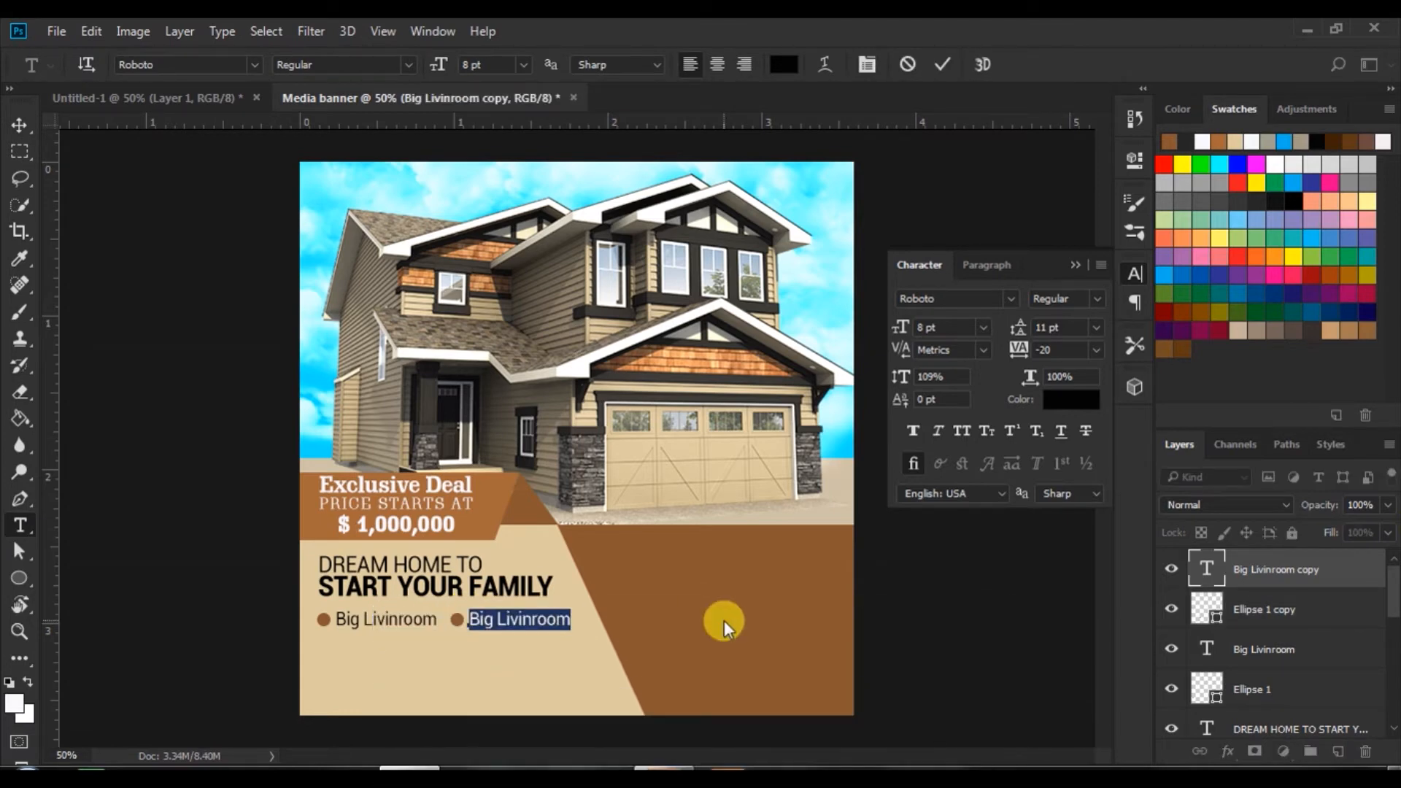
{"action": "type", "text": "Bathrooms"}
{"action": "left_click", "coordinate": [468, 620]}
{"action": "type", "text": "2"}
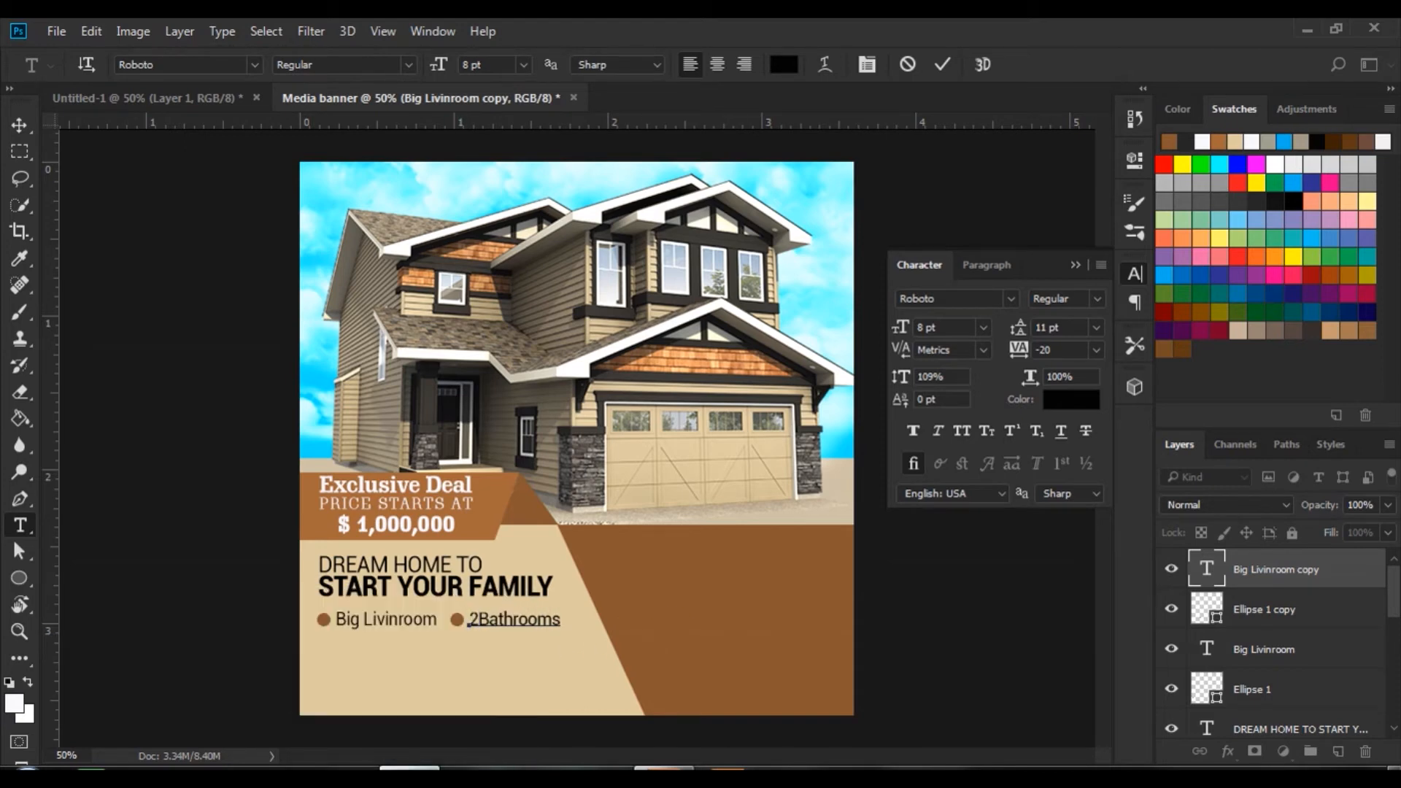
{"action": "left_click", "coordinate": [942, 63]}
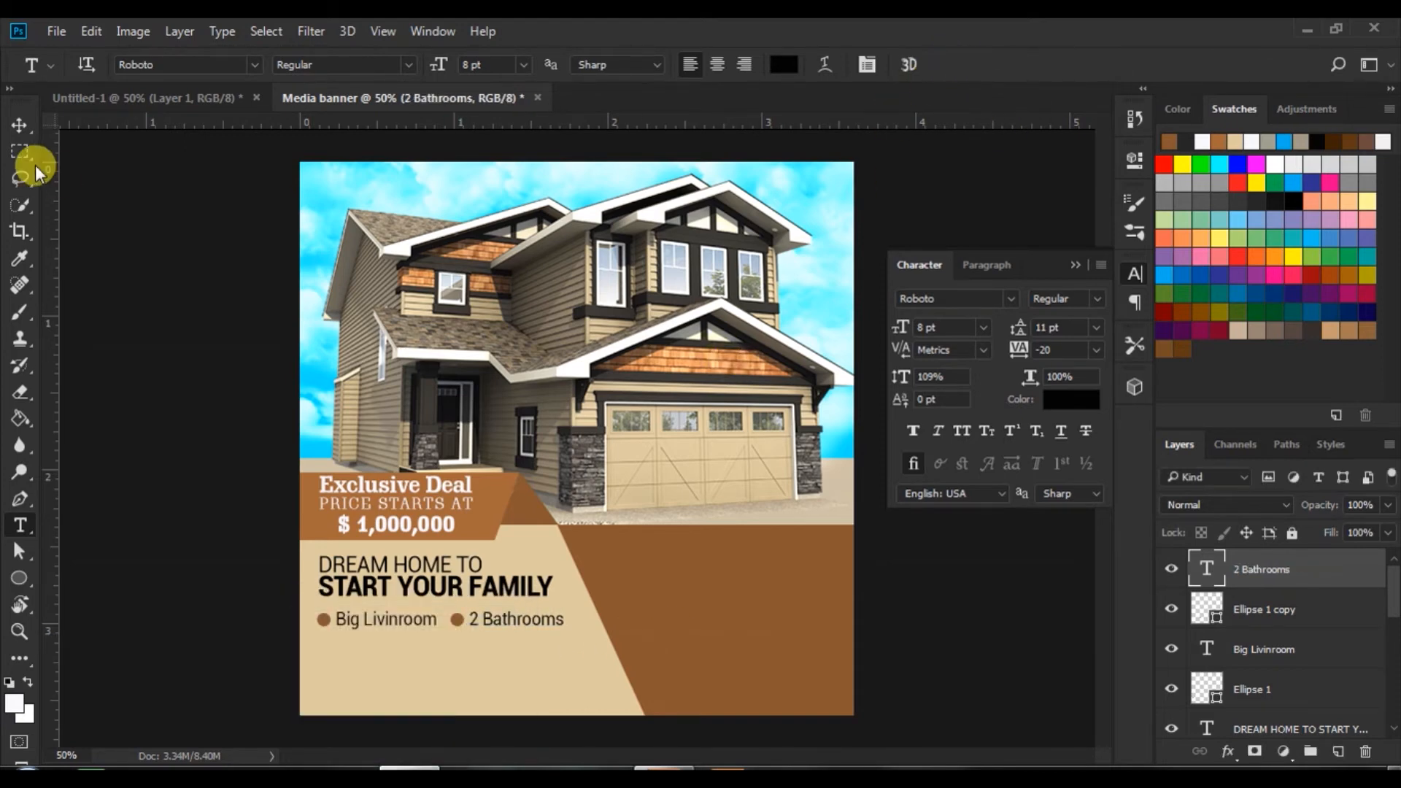
- Duplicate the original "Big Livinroom" text with its bullet and move the copy straight down to form a second row
{"action": "key", "text": "v"}
{"action": "left_click", "coordinate": [1207, 686]}
{"action": "left_click", "coordinate": [1249, 650], "text": "shift"}
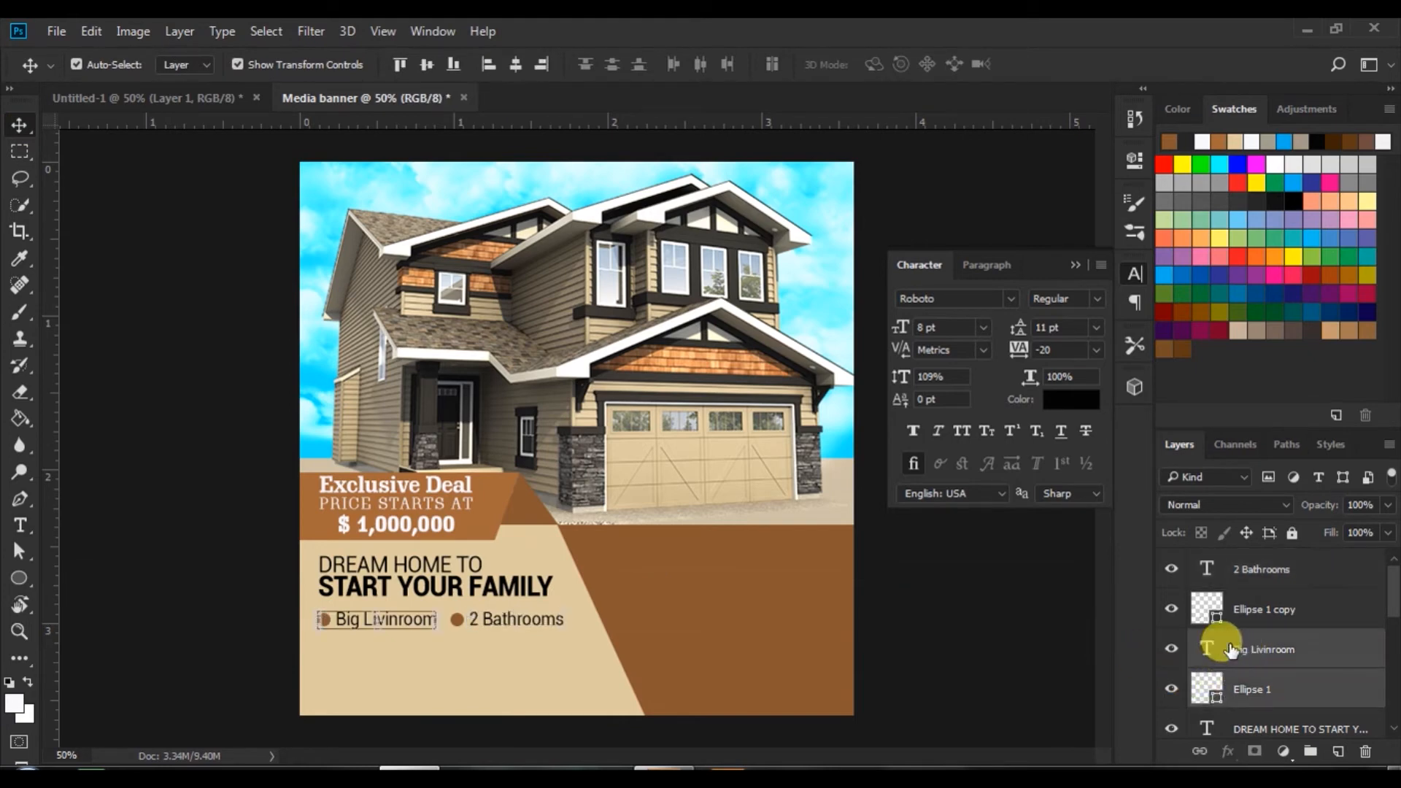
{"action": "key", "text": "ctrl+j"}
{"action": "key", "text": "Down"}
{"action": "key", "text": "Down"}
{"action": "key", "text": "Down"}
{"action": "key", "text": "Down"}
{"action": "key", "text": "Down"}
{"action": "key", "text": "Down"}
{"action": "key", "text": "Down"}
{"action": "key", "text": "Down"}
{"action": "key", "text": "Down"}
{"action": "key", "text": "Down"}
{"action": "key", "text": "Down"}
{"action": "key", "text": "Down"}
{"action": "key", "text": "Down"}
{"action": "key", "text": "Down"}
{"action": "key", "text": "Down"}
{"action": "key", "text": "Down"}
{"action": "key", "text": "Down"}
{"action": "key", "text": "Down"}
{"action": "key", "text": "Down"}
{"action": "key", "text": "Down"}
{"action": "key", "text": "Down"}
{"action": "key", "text": "Down"}
{"action": "key", "text": "Down"}
{"action": "key", "text": "Down"}
{"action": "key", "text": "Down"}
{"action": "key", "text": "Down"}
{"action": "key", "text": "Down"}
{"action": "key", "text": "Down"}
{"action": "key", "text": "Down"}
{"action": "key", "text": "Down"}
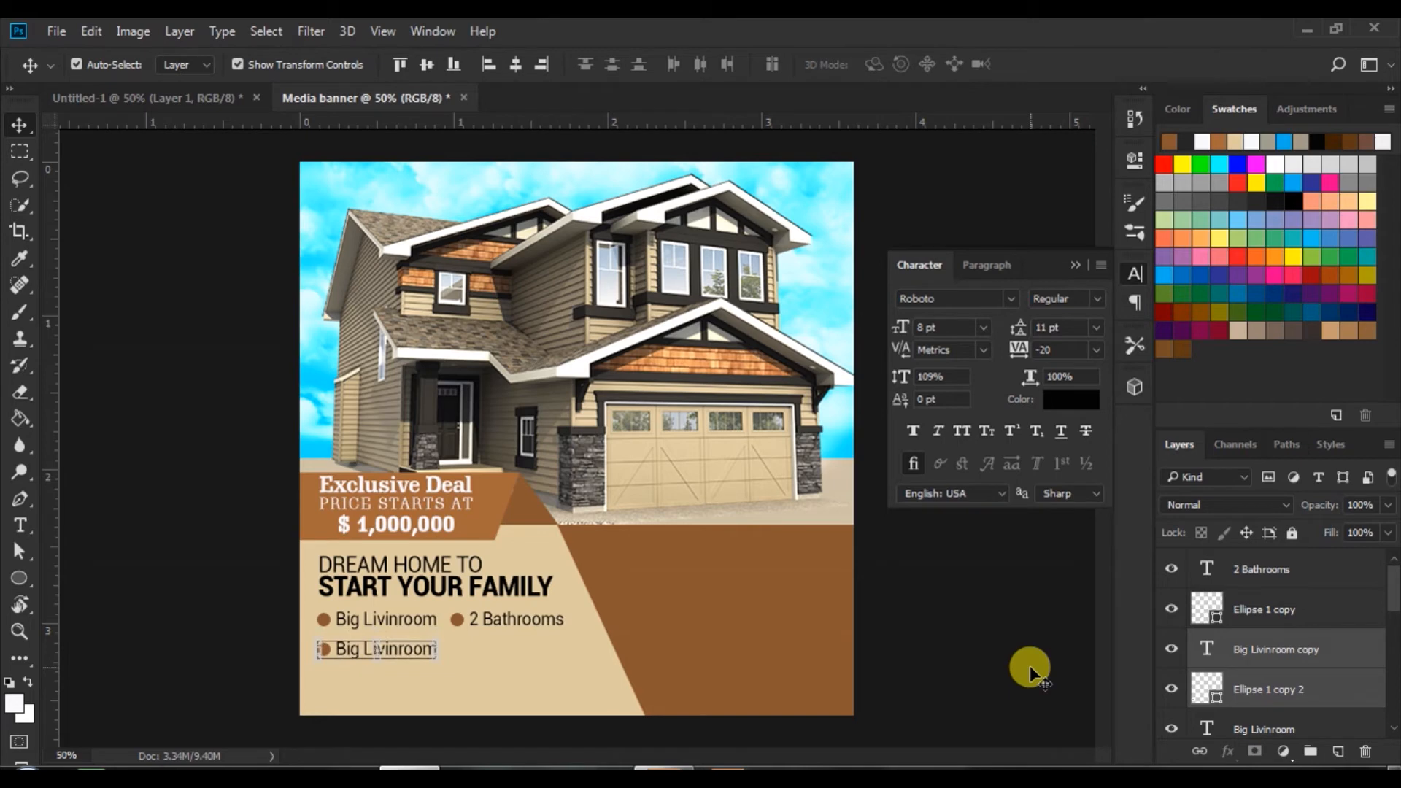
- Replace the second-row copy of "Big Livinroom" with "3 Bedrooms"
{"action": "left_click", "coordinate": [20, 525]}
{"action": "left_click_drag", "start_coordinate": [343, 655], "coordinate": [679, 647]}
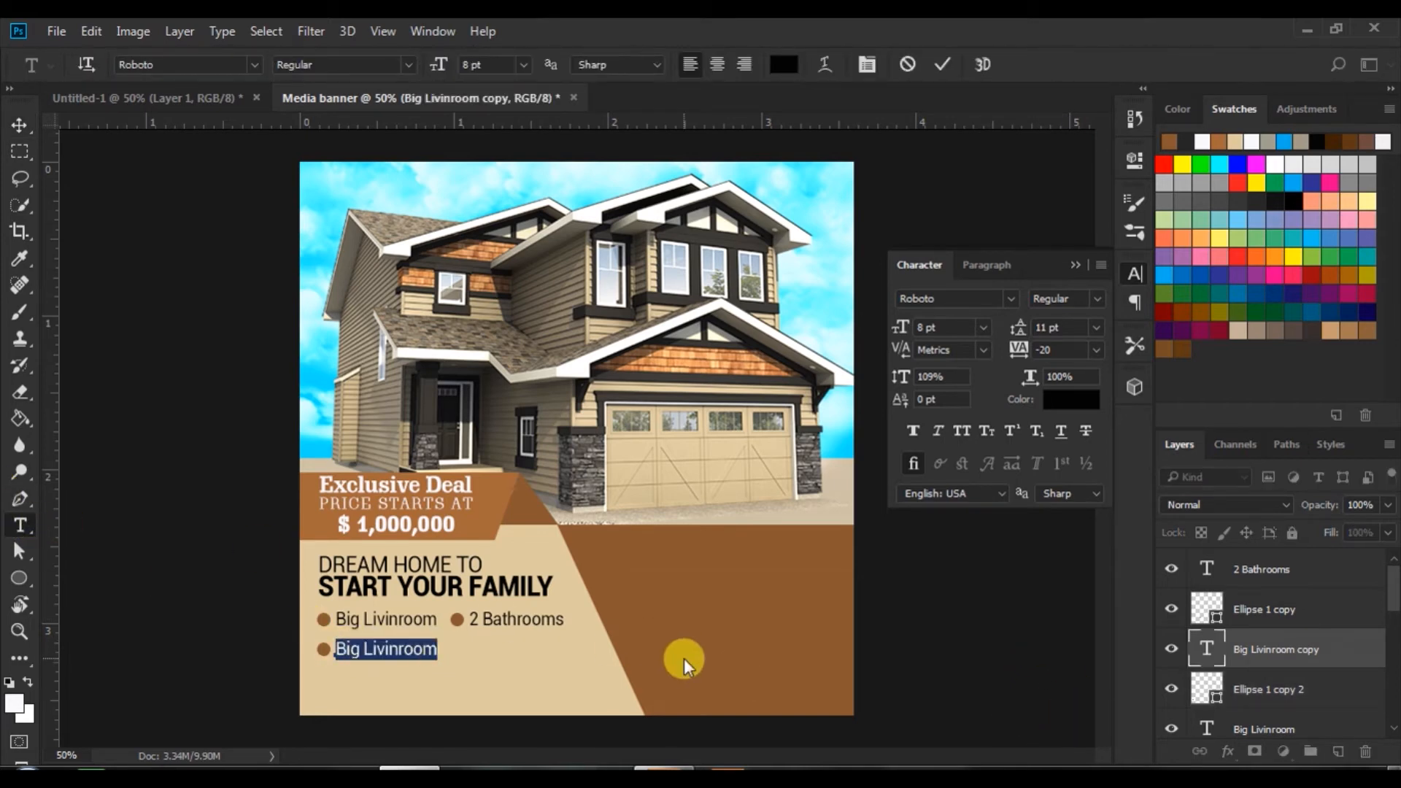
{"action": "type", "text": "3"}
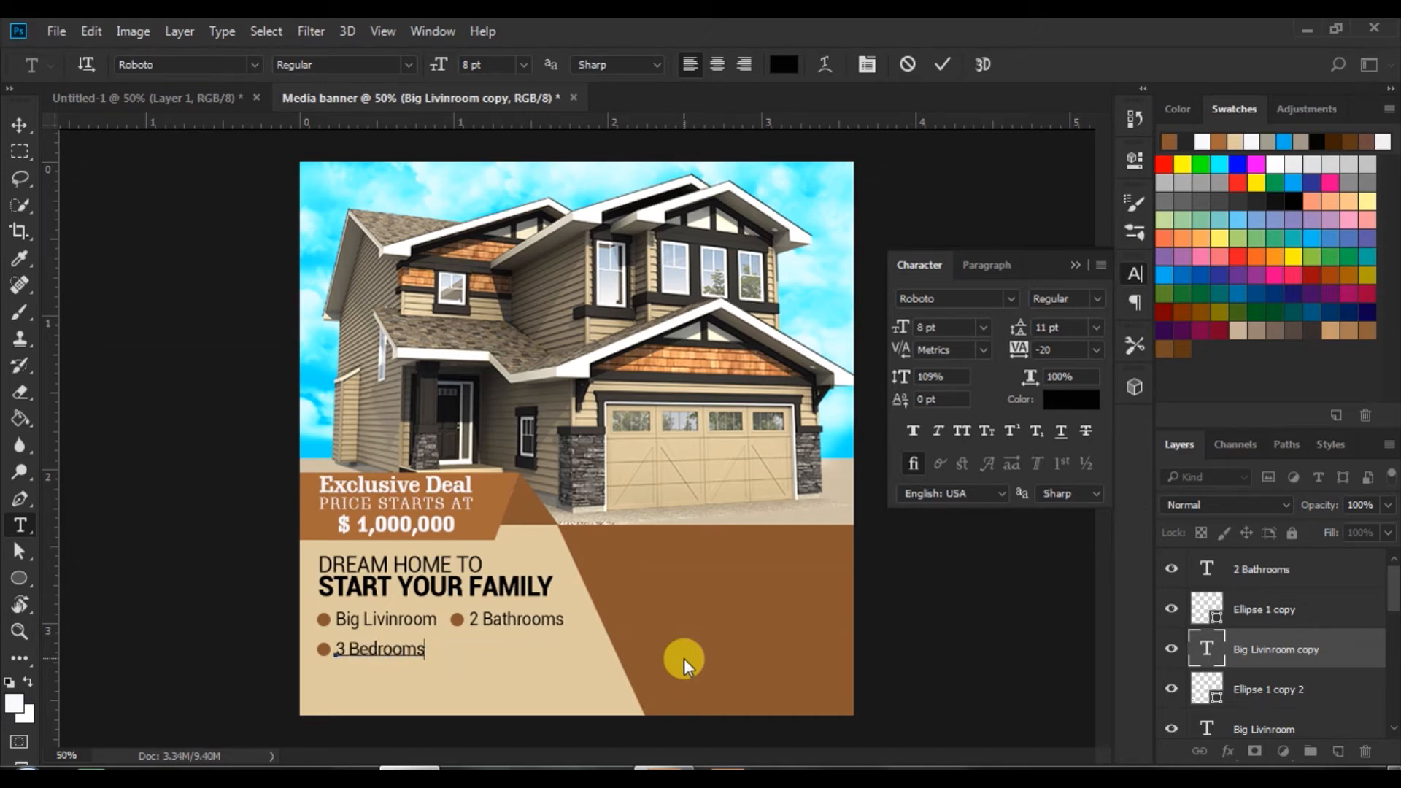
{"action": "type", "text": " Bedrooms"}
{"action": "left_click", "coordinate": [19, 125]}
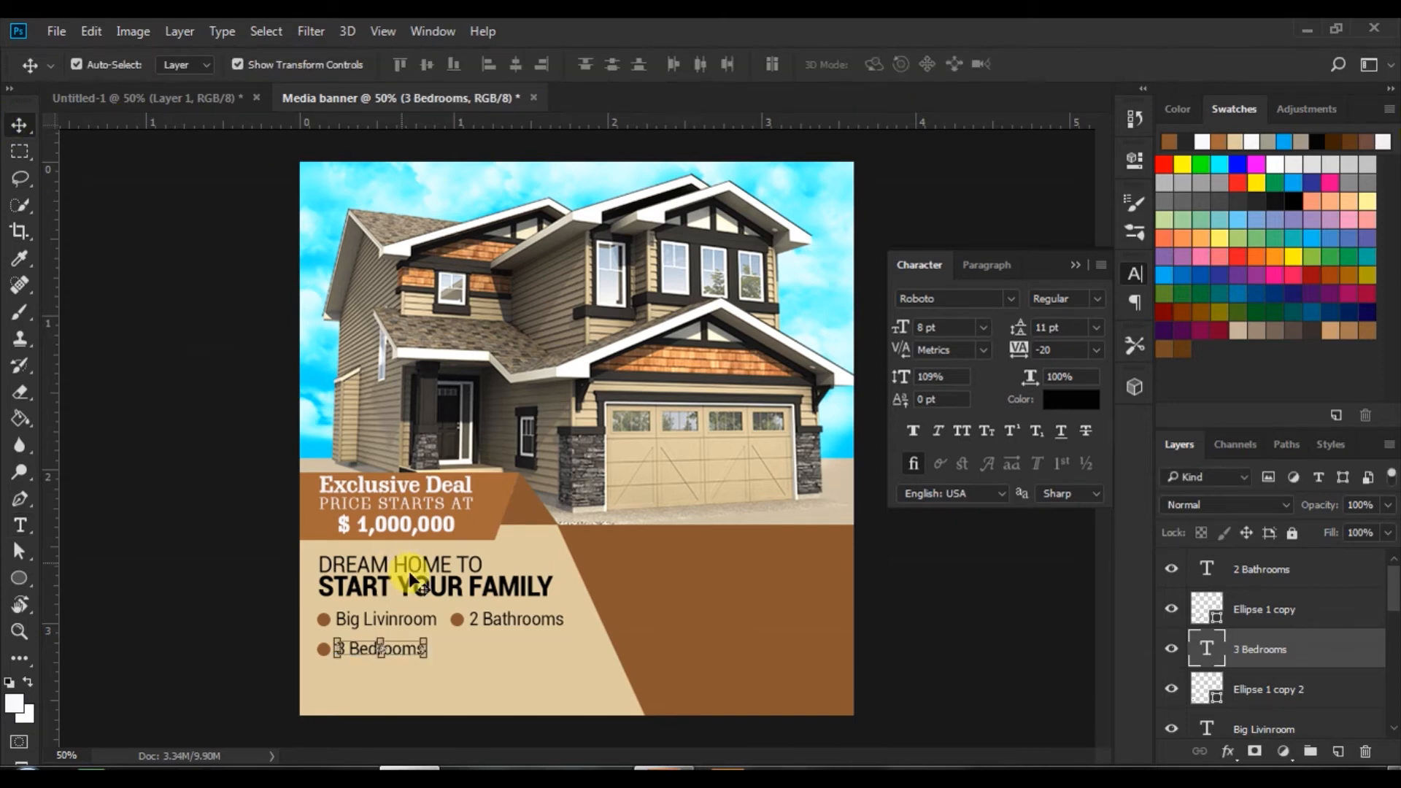
- Duplicate the "2 Bathrooms" text with its bullet and move the copy down level with the "3 Bedrooms" row
{"action": "left_click", "coordinate": [457, 619]}
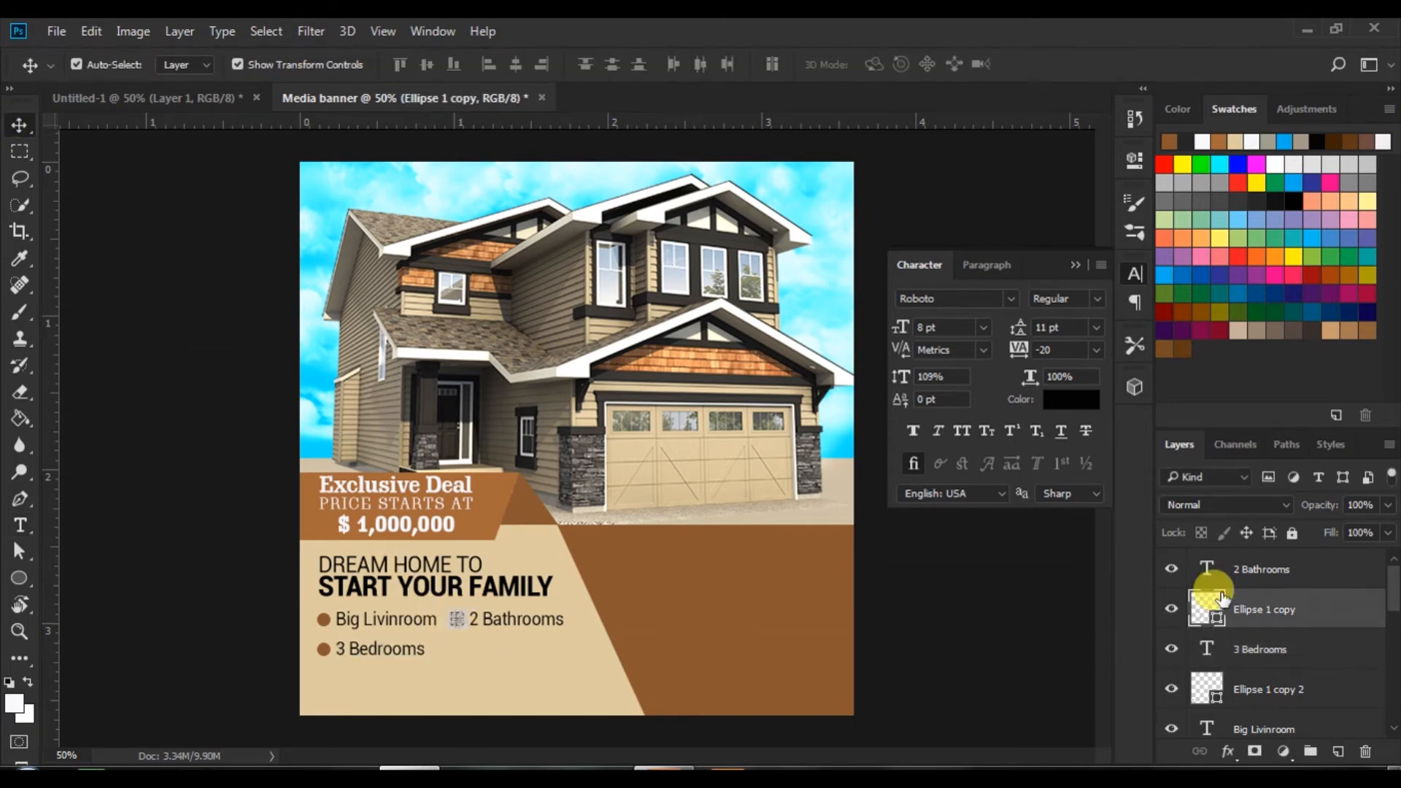
{"action": "left_click", "coordinate": [1267, 571], "text": "shift"}
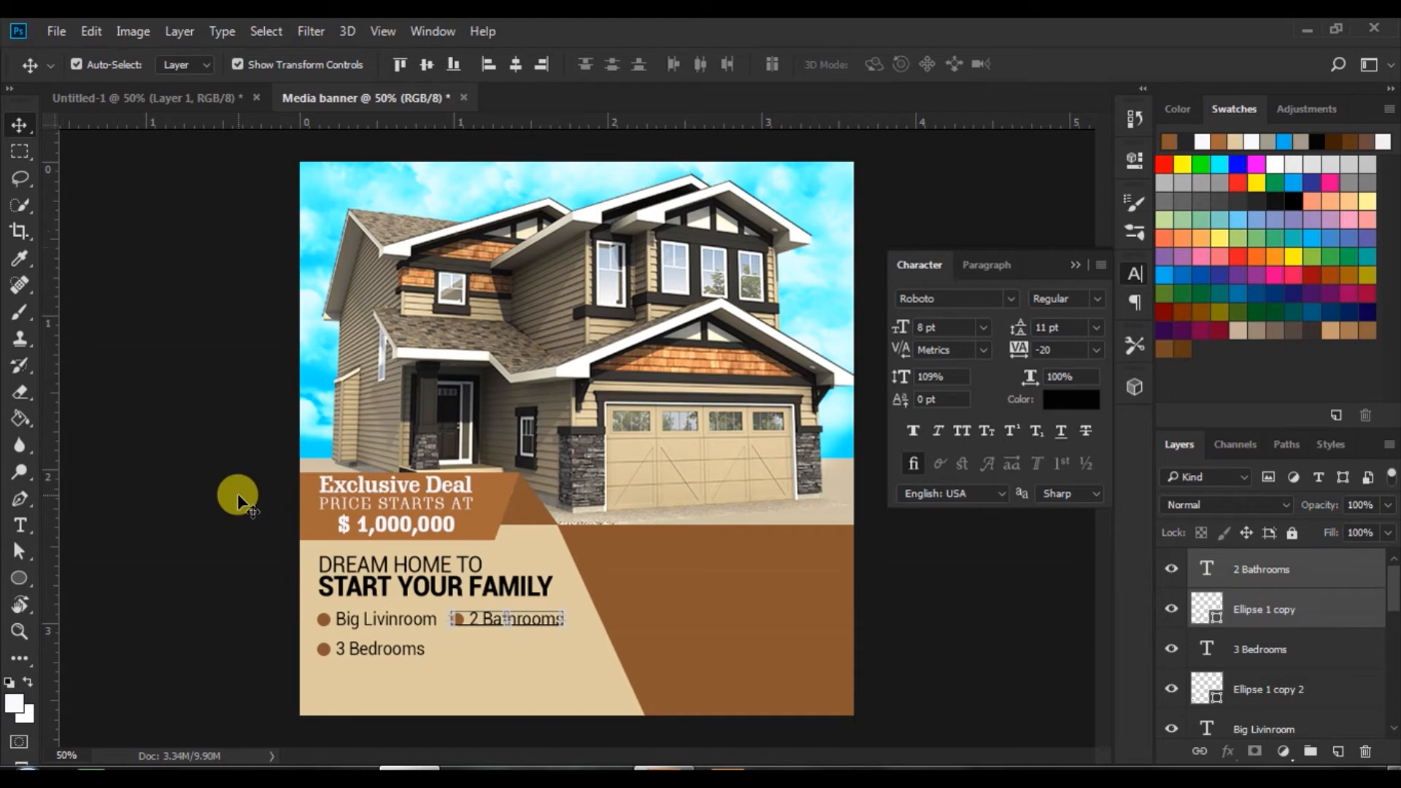
{"action": "key", "text": "ctrl+j"}
{"action": "key", "text": "shift+Down"}
{"action": "key", "text": "shift+Down"}
{"action": "key", "text": "shift+Down"}
{"action": "key", "text": "shift+Down"}
{"action": "key", "text": "shift+Down"}
{"action": "key", "text": "shift+Down"}
{"action": "key", "text": "shift+Down"}
{"action": "key", "text": "shift+Down"}
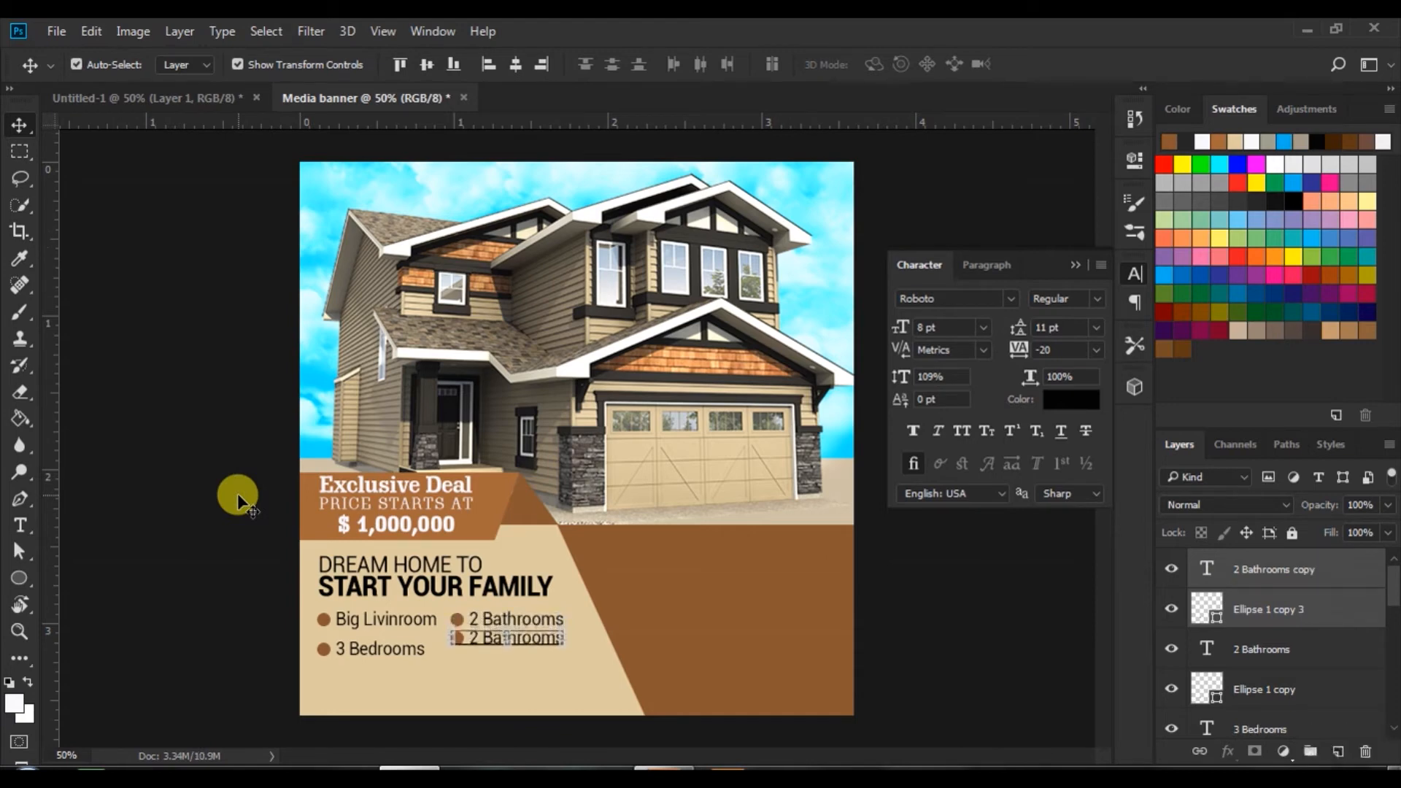
{"action": "key", "text": "shift+Down"}
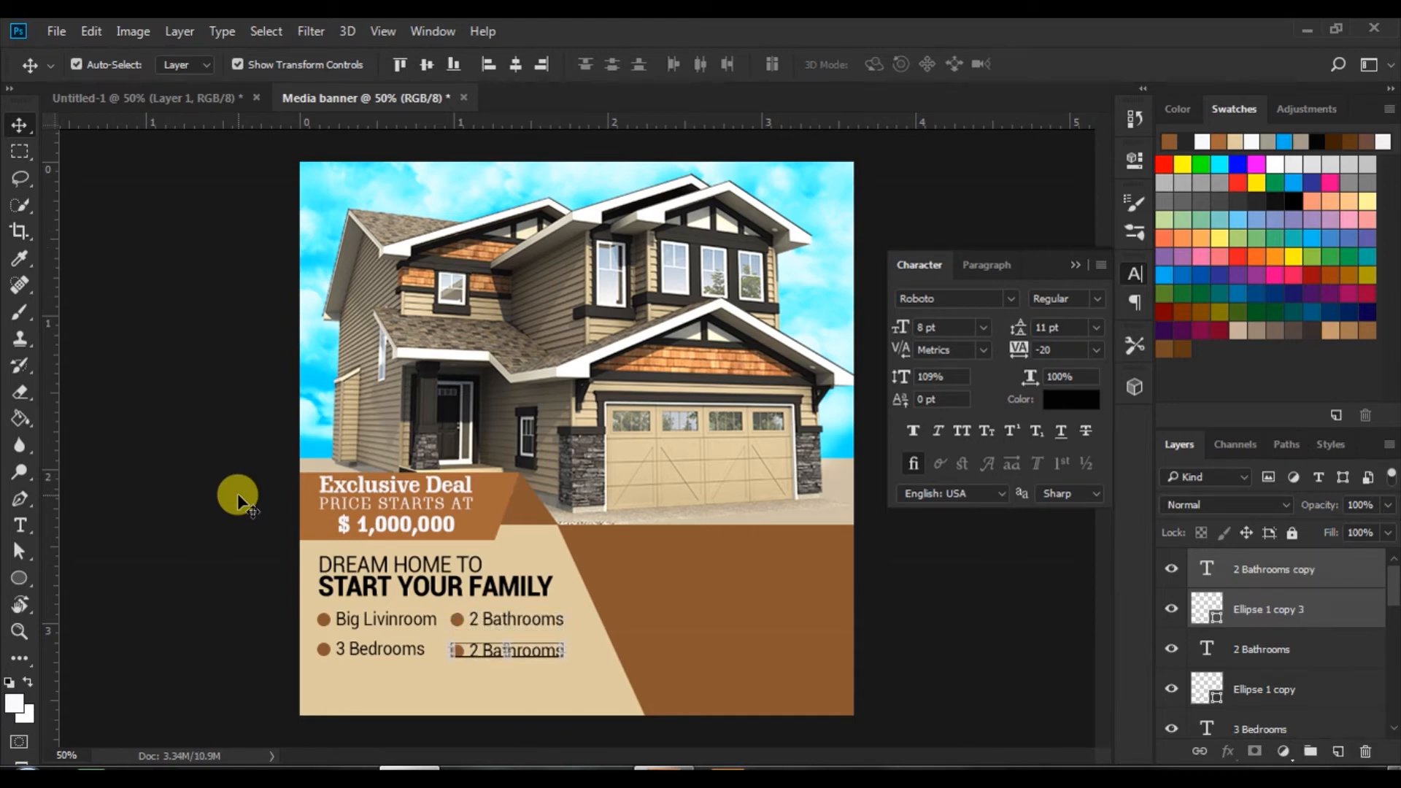
- Replace the lower copy of "2 Bathrooms" with "Swimming Pool"
{"action": "left_click", "coordinate": [20, 525]}
{"action": "left_click", "coordinate": [473, 647]}
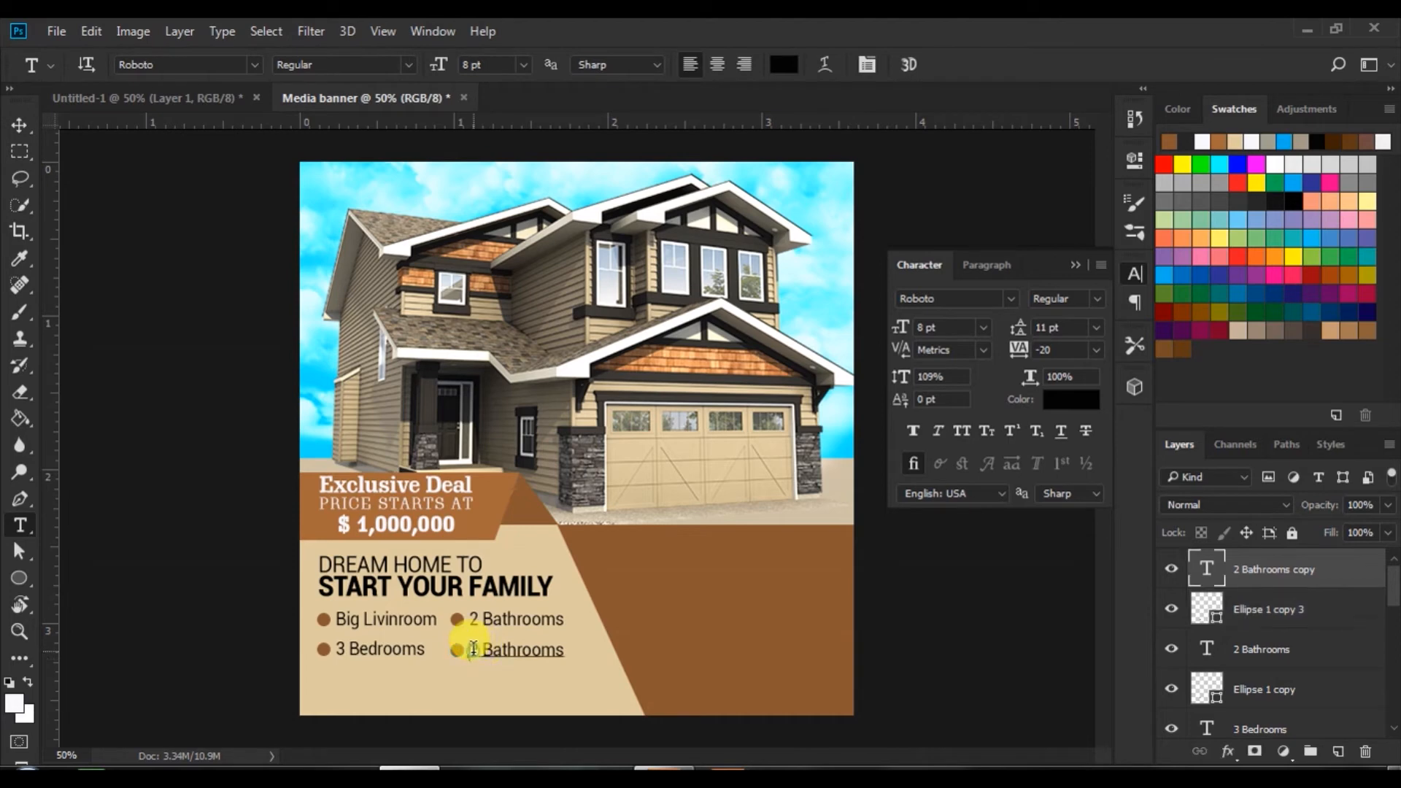
{"action": "left_click_drag", "start_coordinate": [472, 647], "coordinate": [751, 648]}
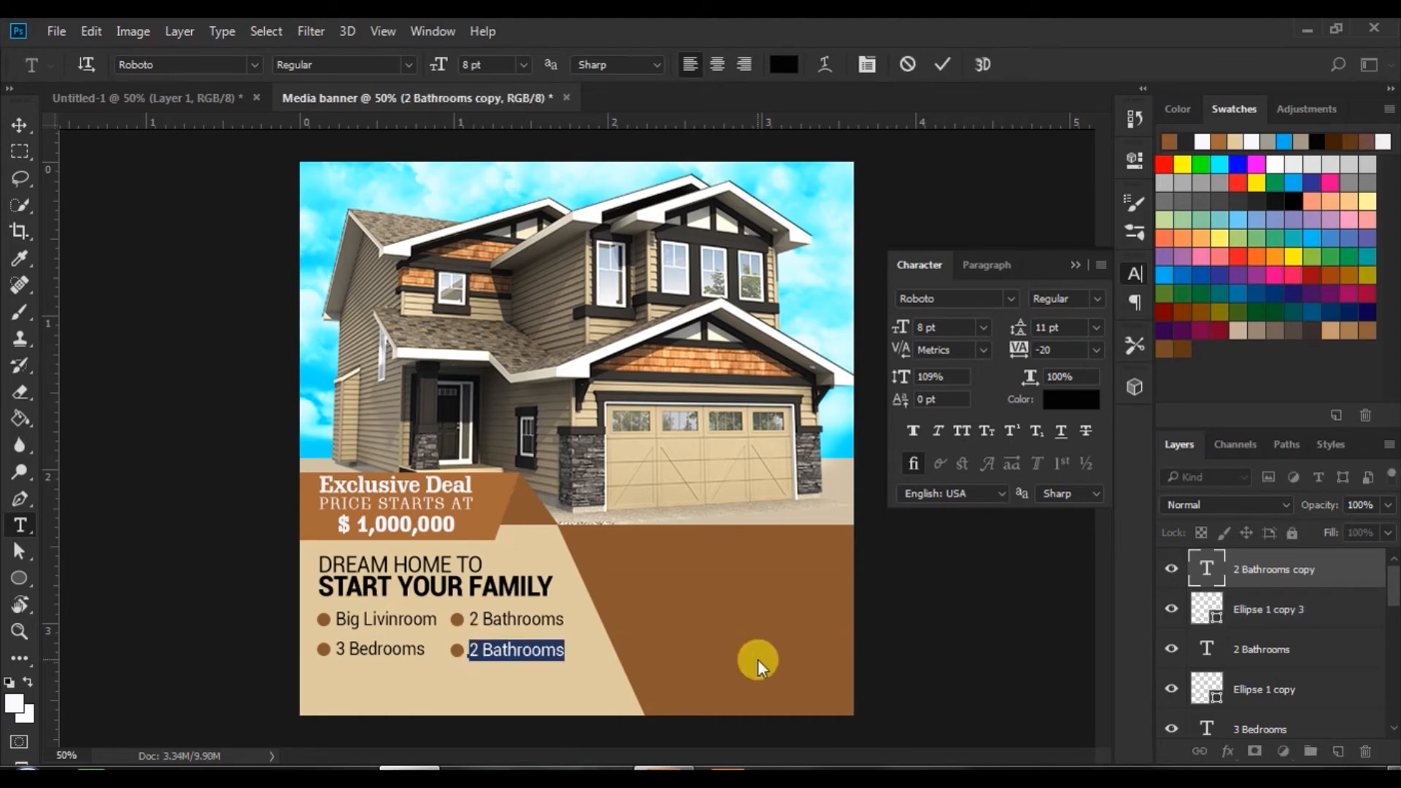
{"action": "type", "text": "Swimming Pool"}
{"action": "left_click", "coordinate": [940, 63]}
- Shift all four feature texts with their bullets slightly up and left, and move the headline by the same amount
{"action": "scroll", "coordinate": [1385, 605], "scroll_direction": "down", "scroll_amount": 5}
{"action": "left_click", "coordinate": [1204, 639]}
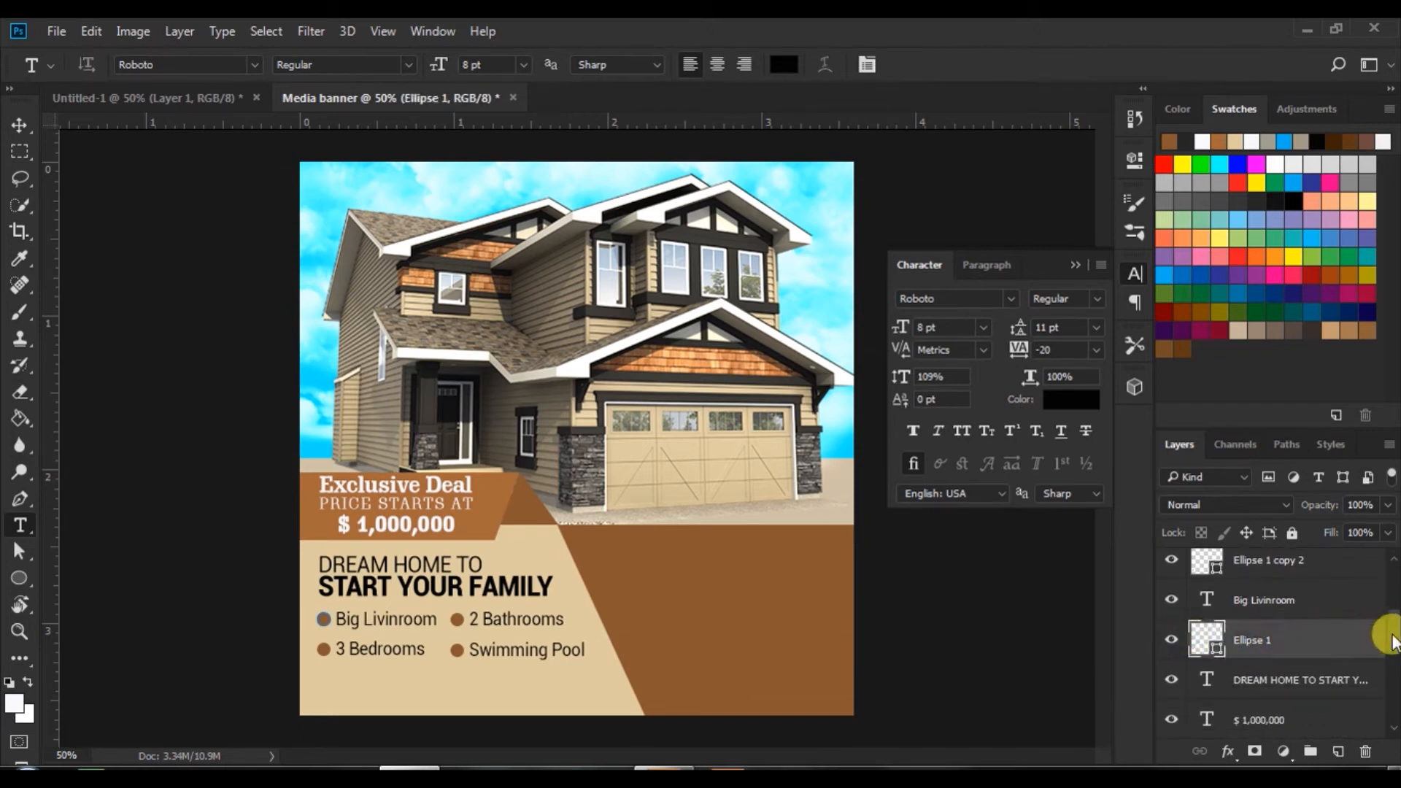
{"action": "scroll", "coordinate": [1390, 642], "scroll_direction": "up", "scroll_amount": 5}
{"action": "left_click", "coordinate": [1214, 567], "text": "shift"}
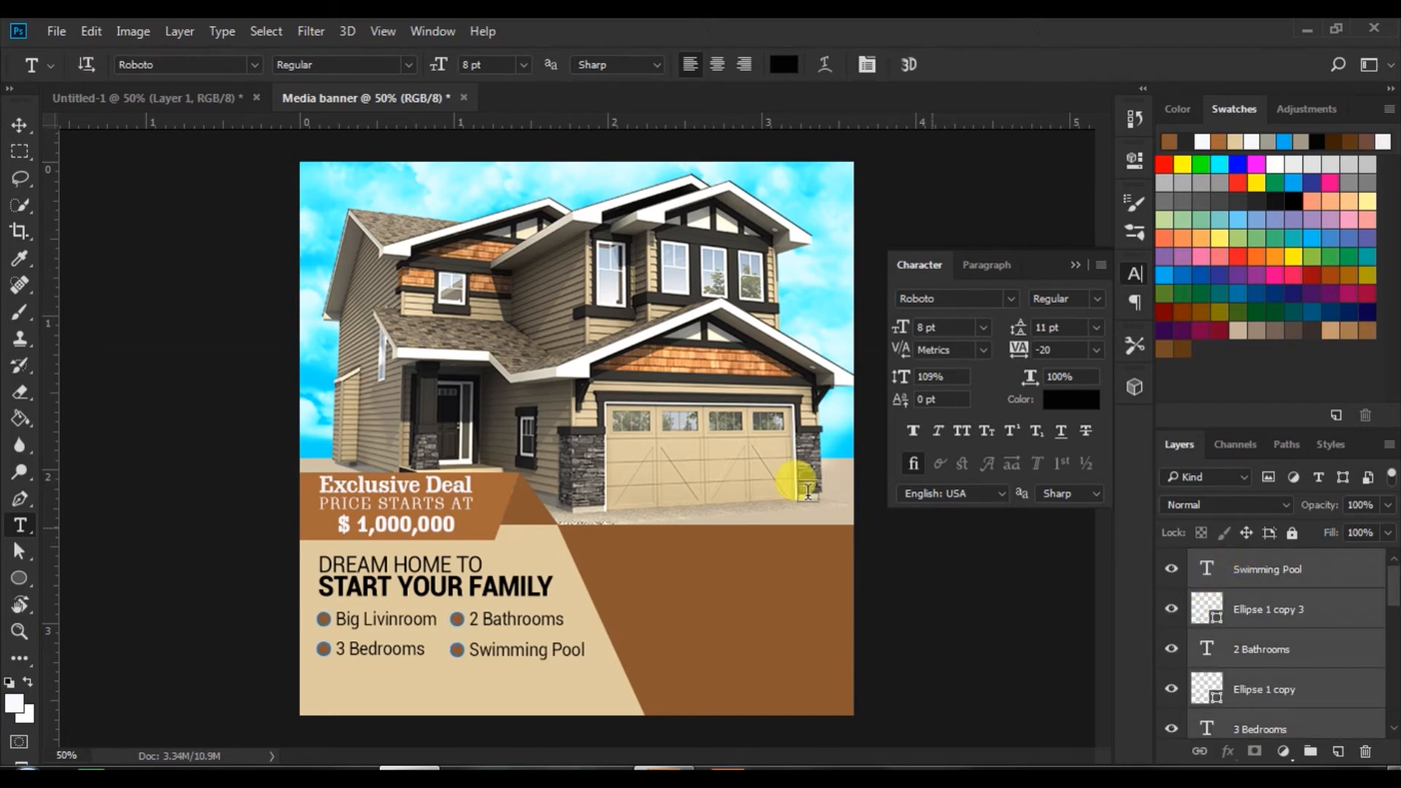
{"action": "left_click", "coordinate": [19, 126]}
{"action": "left_click_drag", "start_coordinate": [370, 628], "coordinate": [378, 620]}
{"action": "left_click_drag", "start_coordinate": [343, 569], "coordinate": [335, 566]}
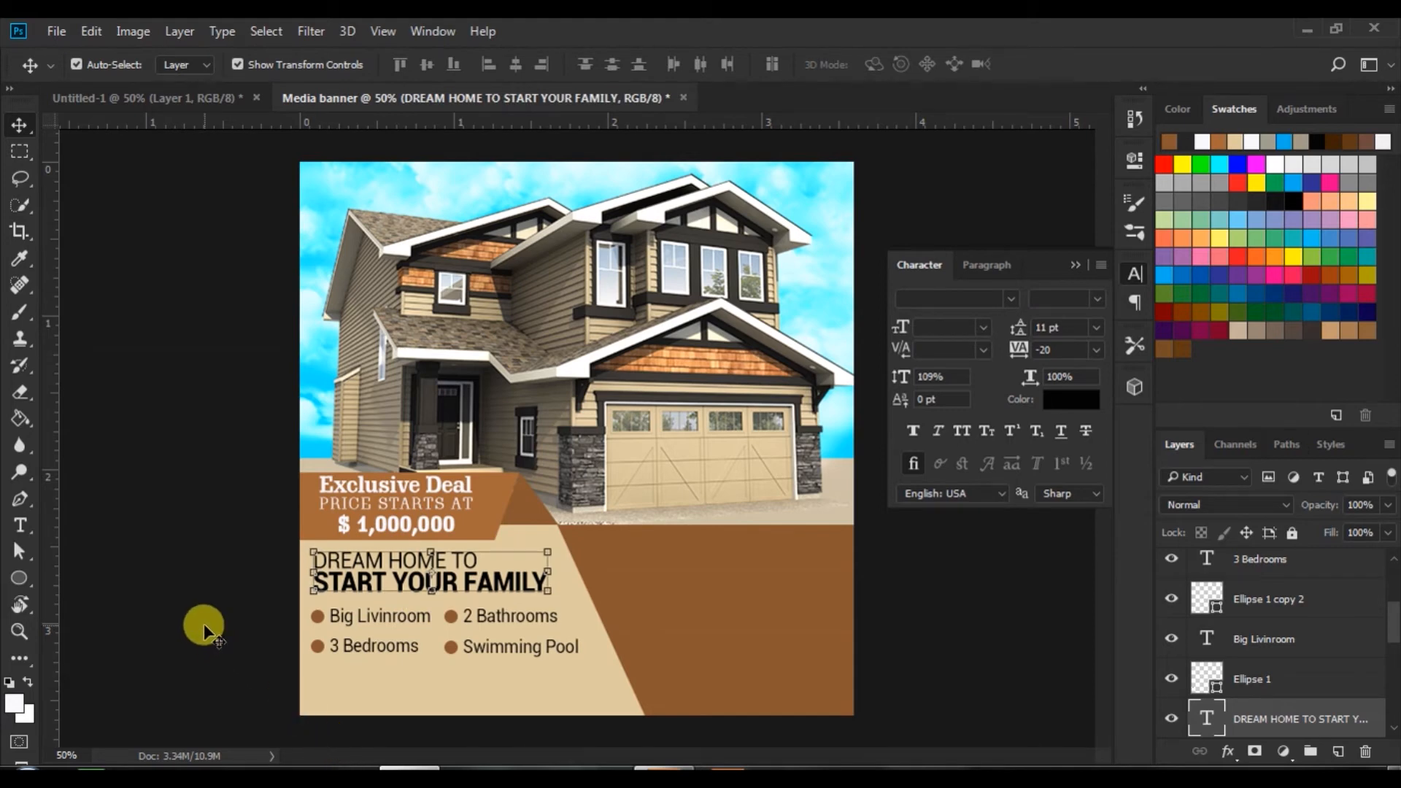
- Draw a circle about 76 px wide below the "3 Bedrooms" bullet and fill it with the recently used brown
{"action": "left_click", "coordinate": [203, 623]}
{"action": "left_click", "coordinate": [21, 579]}
{"action": "left_click_drag", "start_coordinate": [315, 666], "coordinate": [358, 705]}
{"action": "left_click", "coordinate": [842, 310]}
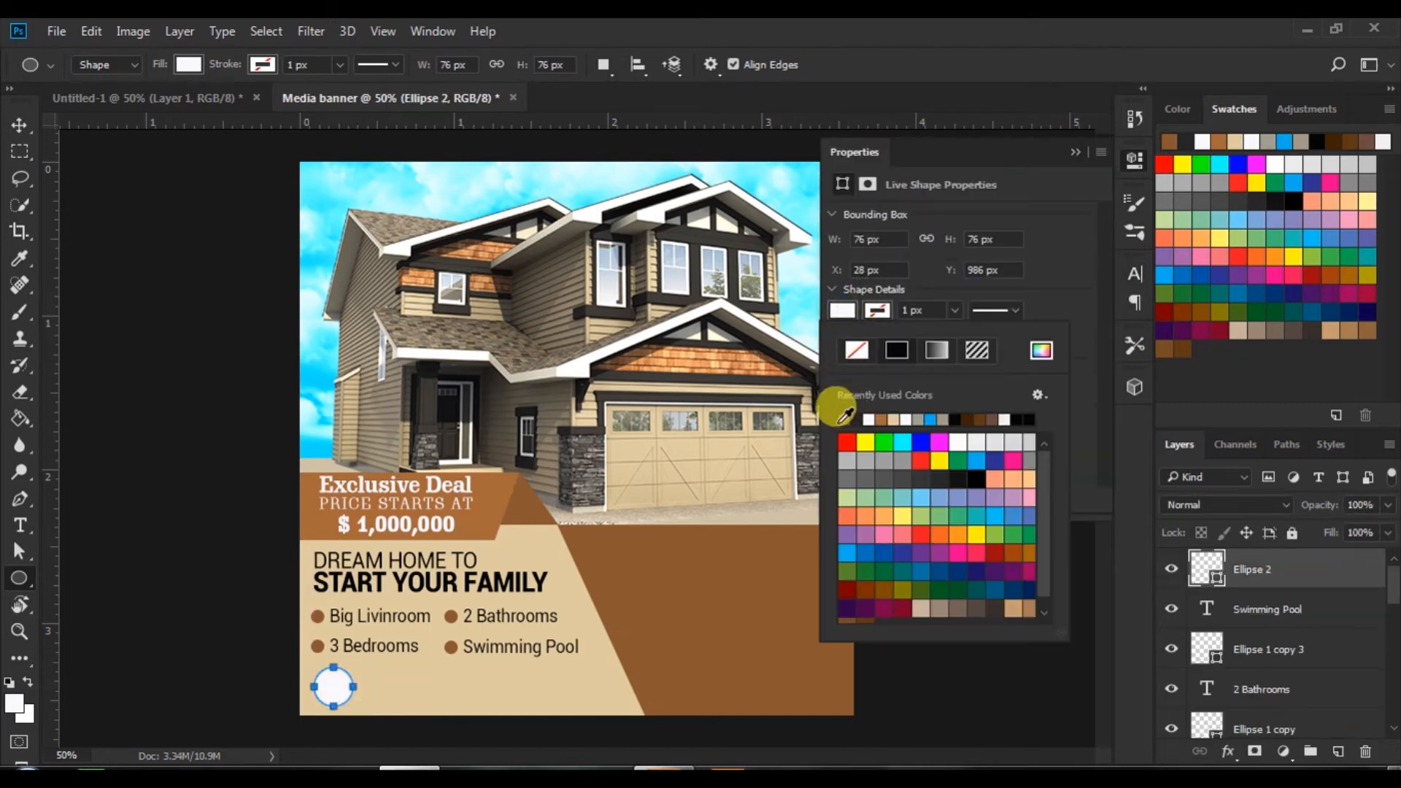
{"action": "left_click", "coordinate": [848, 418]}
{"action": "left_click", "coordinate": [1074, 152]}
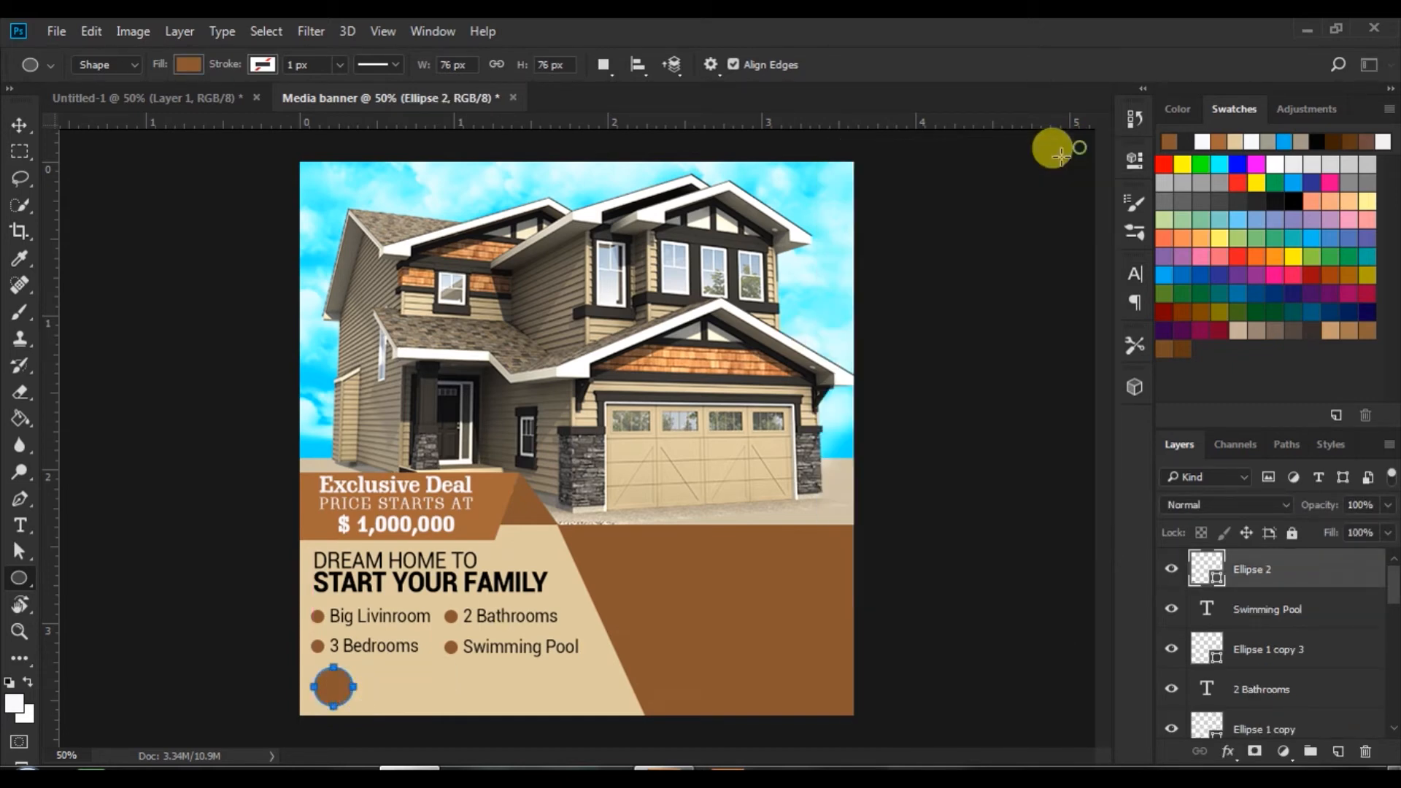
- Move the large brown circle slightly up and left to line it up with the bullets' left edge
{"action": "left_click", "coordinate": [20, 124]}
{"action": "left_click", "coordinate": [173, 415]}
{"action": "left_click_drag", "start_coordinate": [335, 685], "coordinate": [335, 686]}
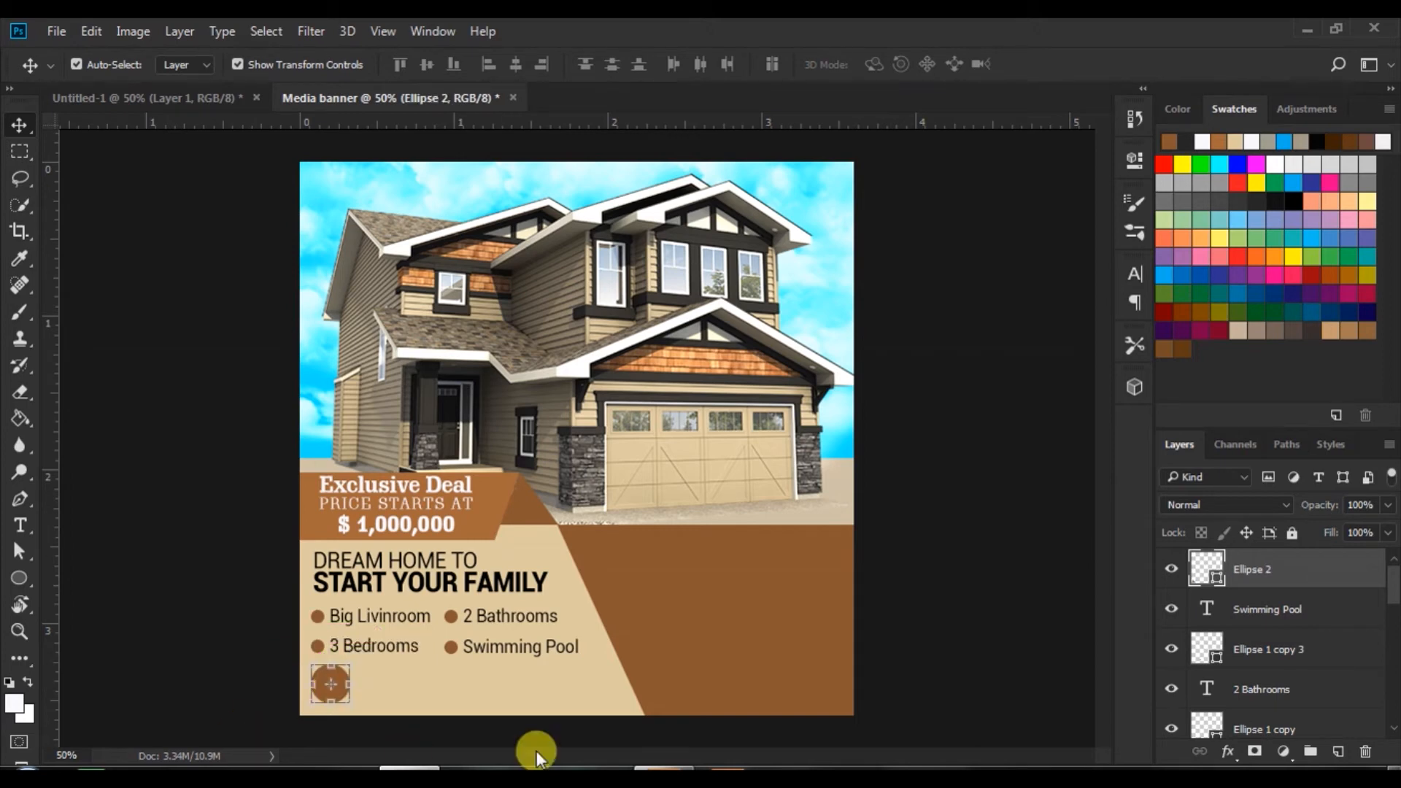
{"action": "left_click", "coordinate": [179, 634]}
- Add two lines of text beside the large circle, "FOR MORE INFO" and the contact phone number, with 8 pt leading
{"action": "left_click", "coordinate": [20, 526]}
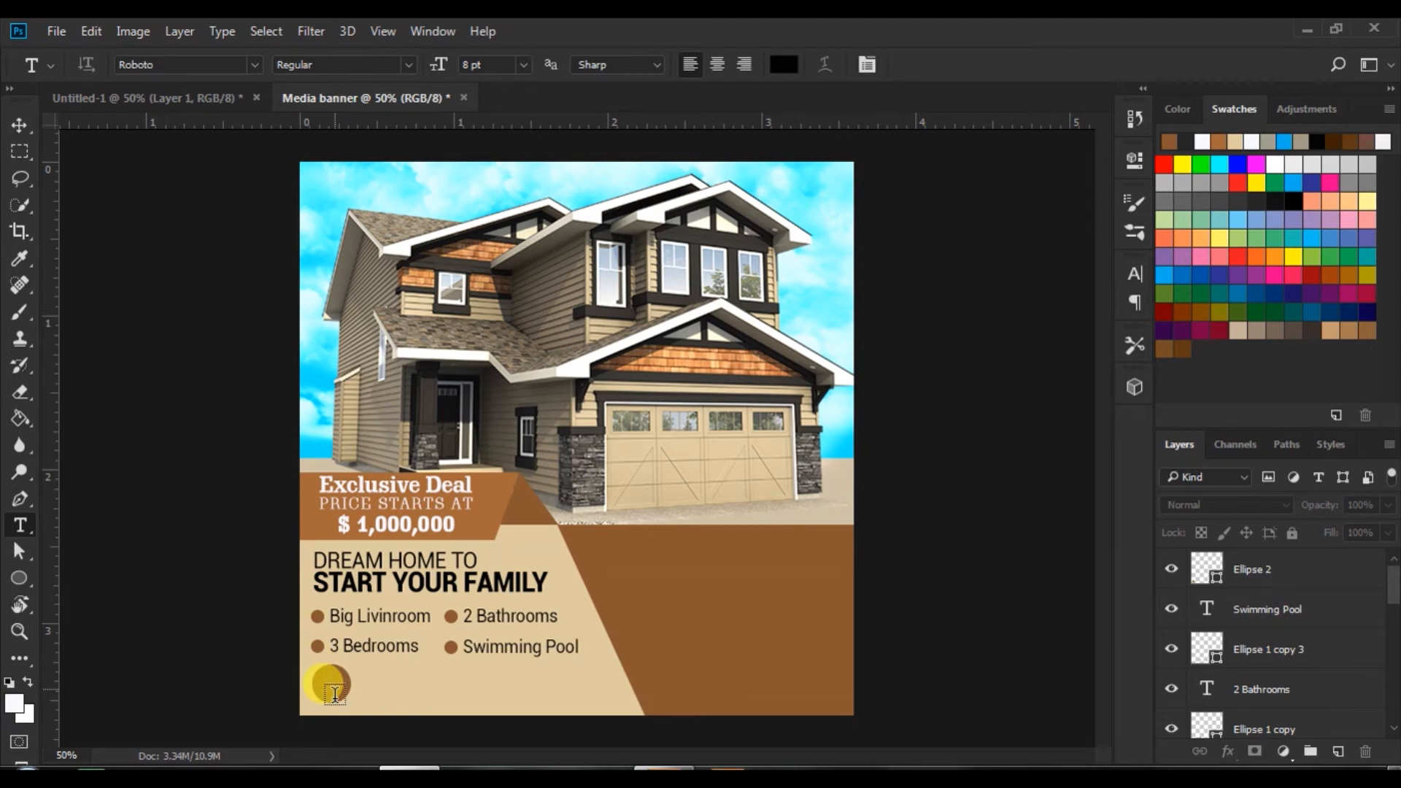
{"action": "left_click", "coordinate": [364, 677]}
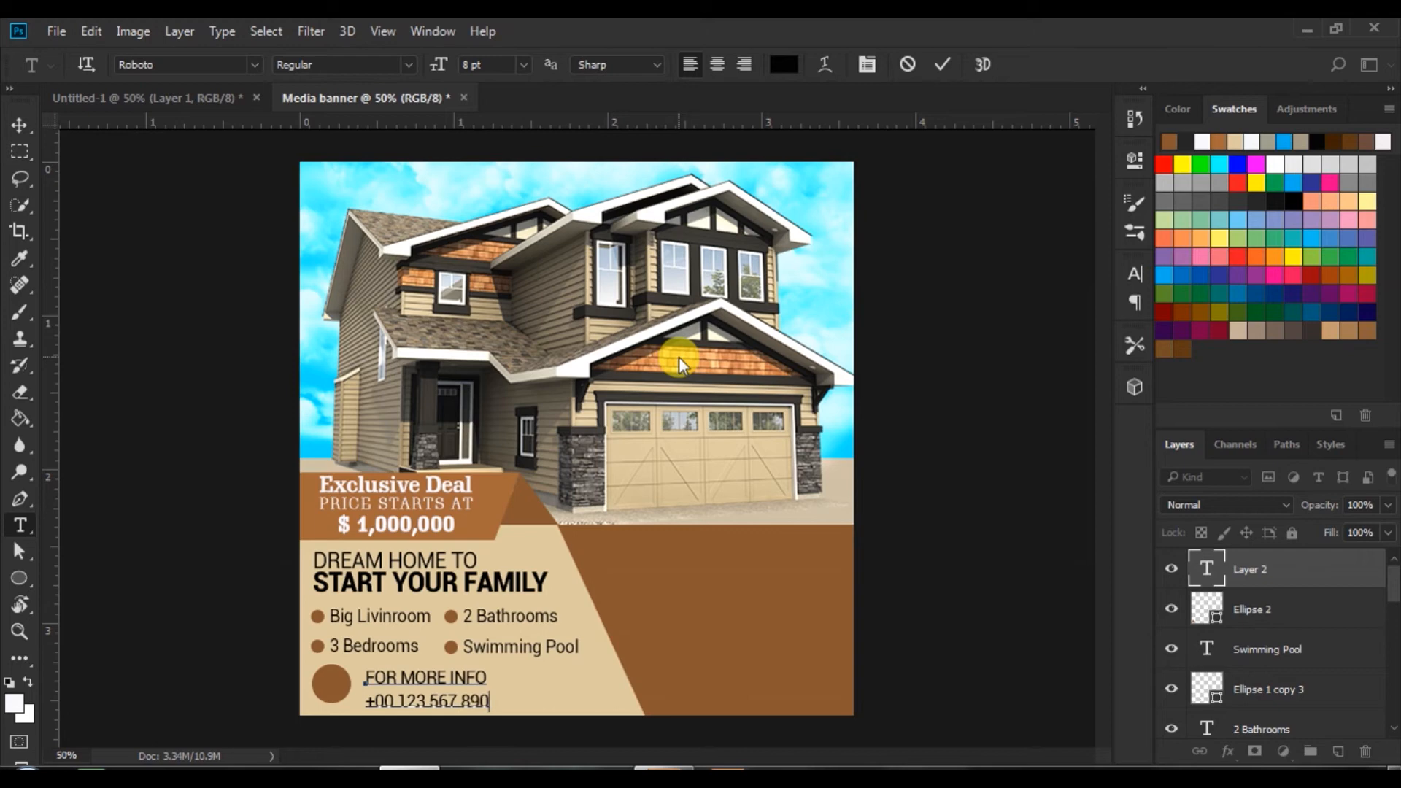
{"action": "left_click_drag", "start_coordinate": [364, 674], "coordinate": [725, 641]}
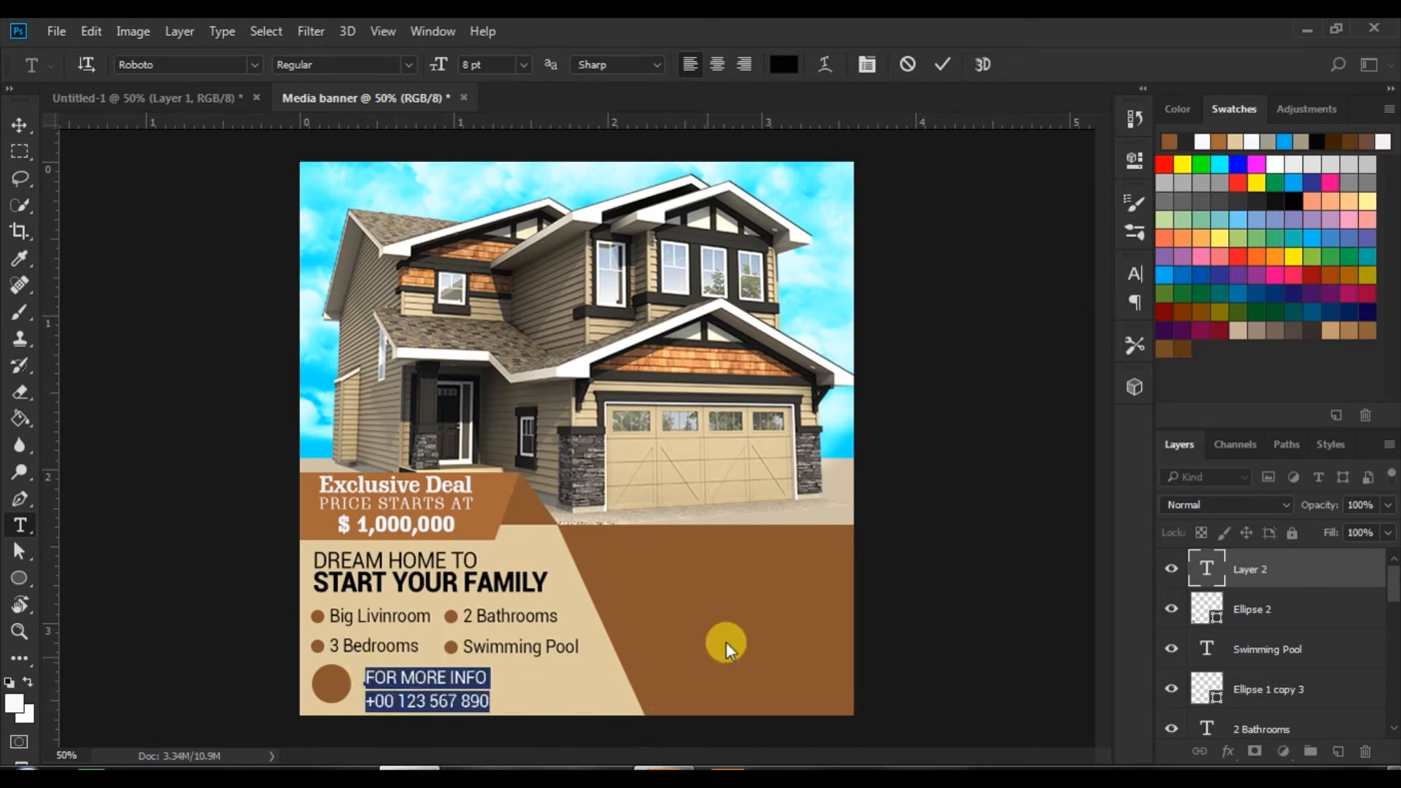
{"action": "left_click", "coordinate": [1132, 275]}
{"action": "left_click_drag", "start_coordinate": [1014, 325], "coordinate": [1002, 325]}
- Set the "FOR MORE INFO" line to 6 pt
{"action": "left_click_drag", "start_coordinate": [369, 677], "coordinate": [555, 655]}
{"action": "left_click", "coordinate": [982, 328]}
{"action": "left_click", "coordinate": [965, 382]}
- Set the phone number line to the Roboto Black style
{"action": "left_click", "coordinate": [365, 693]}
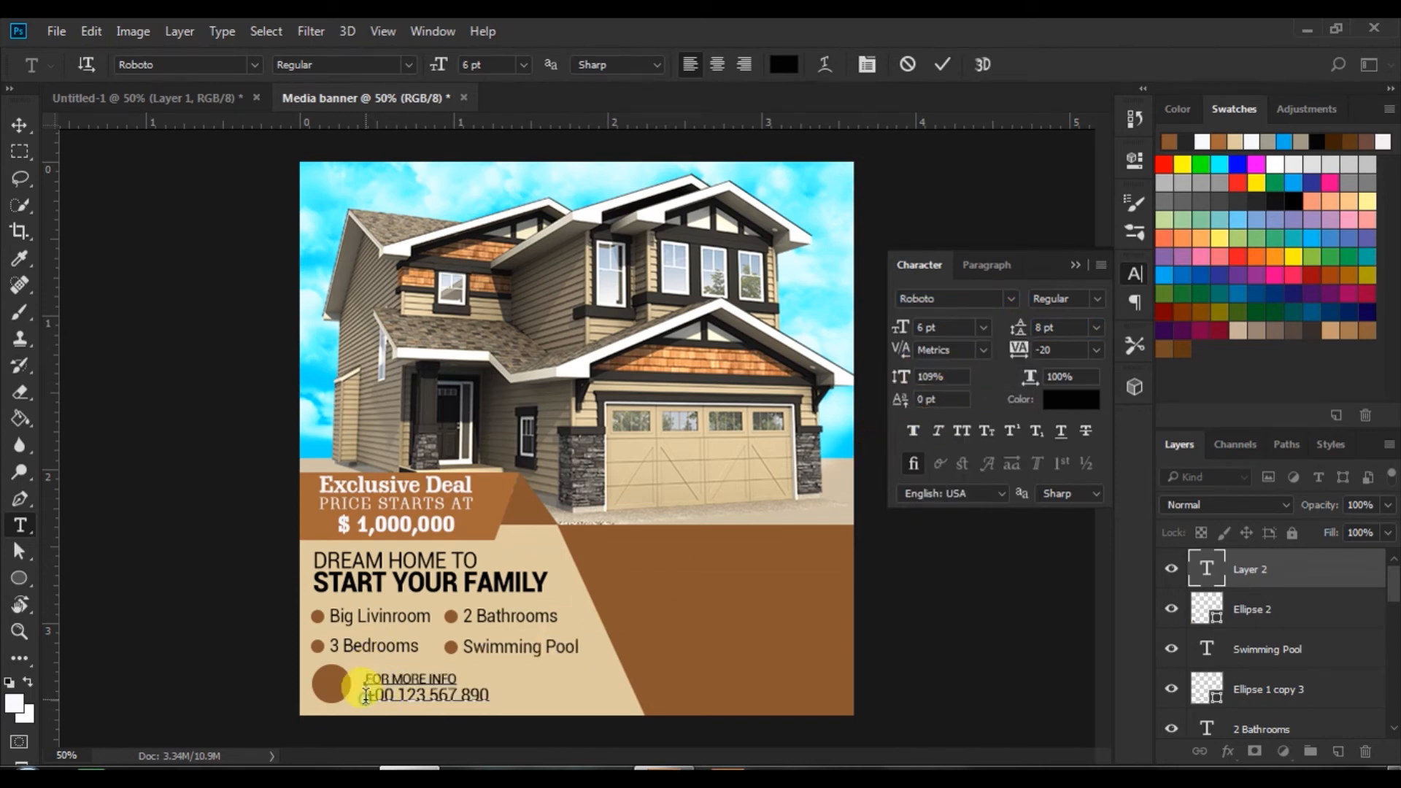
{"action": "left_click_drag", "start_coordinate": [365, 693], "coordinate": [634, 686]}
{"action": "left_click", "coordinate": [1100, 301]}
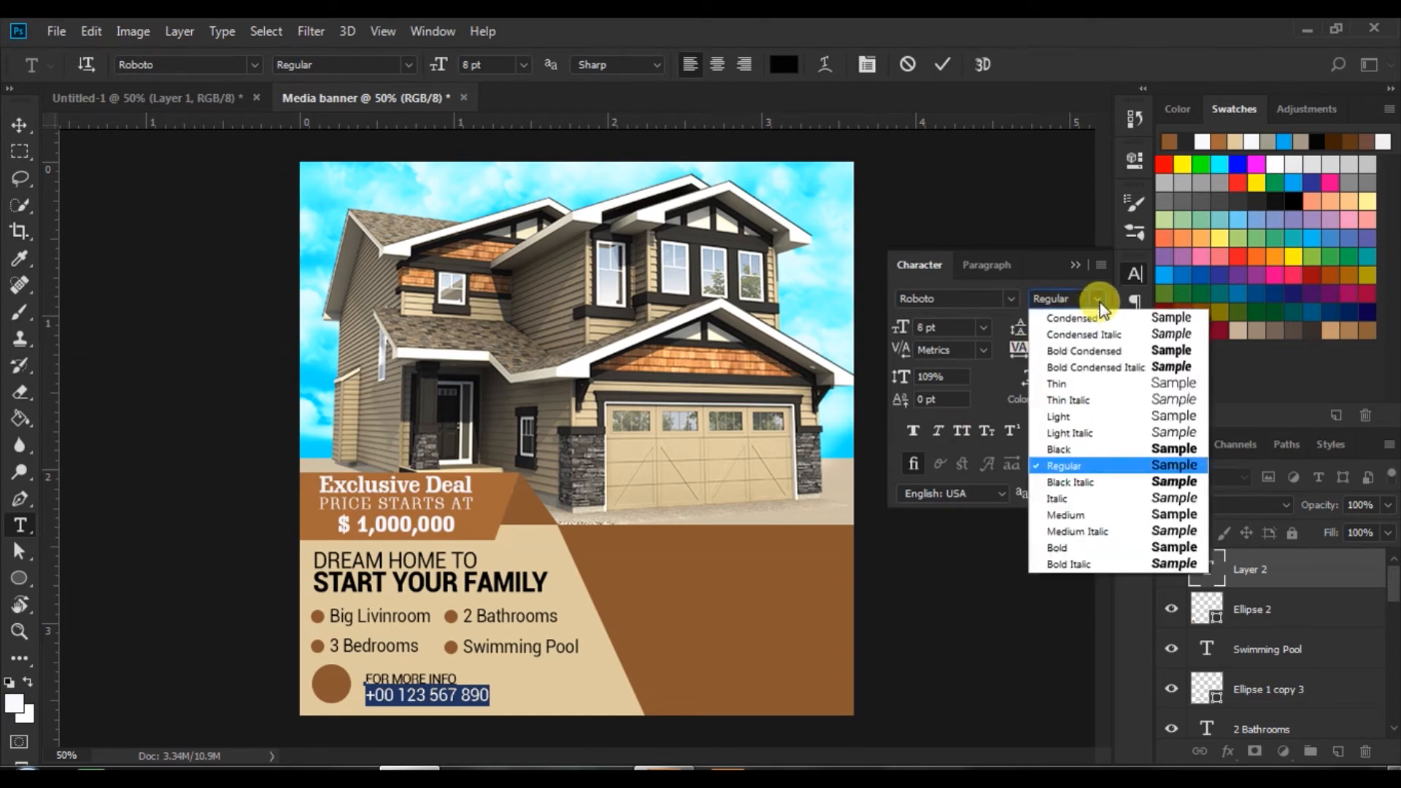
{"action": "left_click", "coordinate": [1163, 448]}
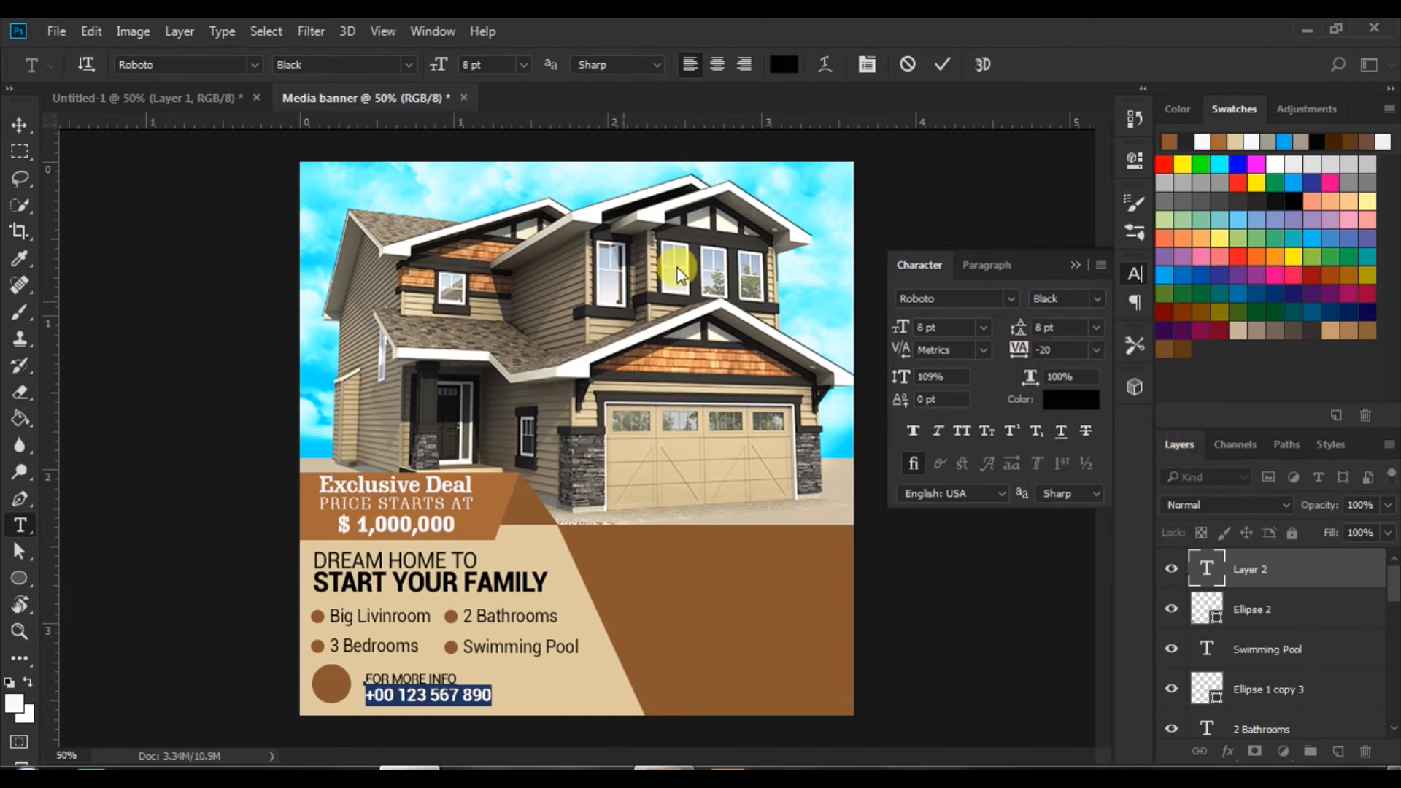
{"action": "left_click", "coordinate": [941, 64]}
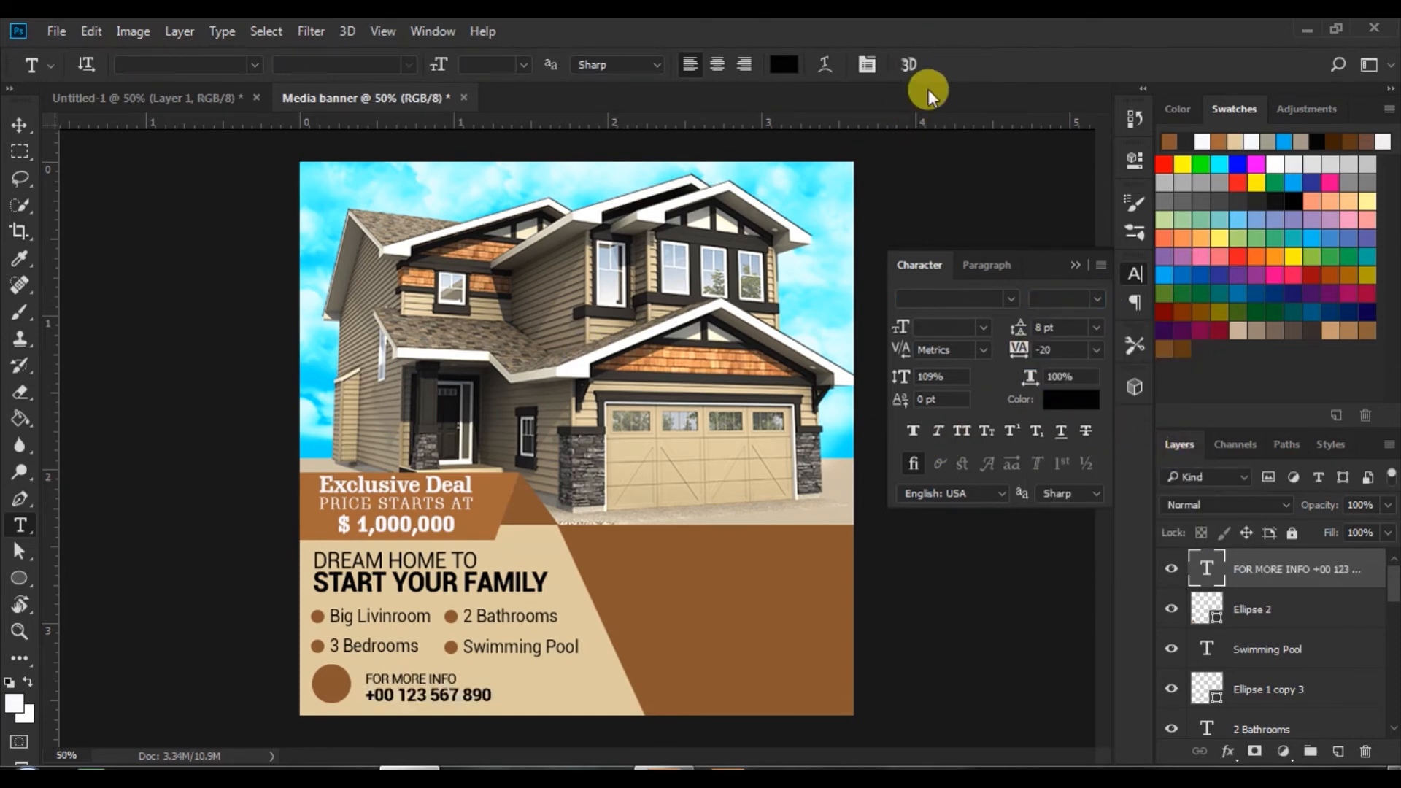
- Align the contact text and the large brown circle on their vertical centers
{"action": "left_click", "coordinate": [19, 126]}
{"action": "left_click", "coordinate": [1208, 609], "text": "shift"}
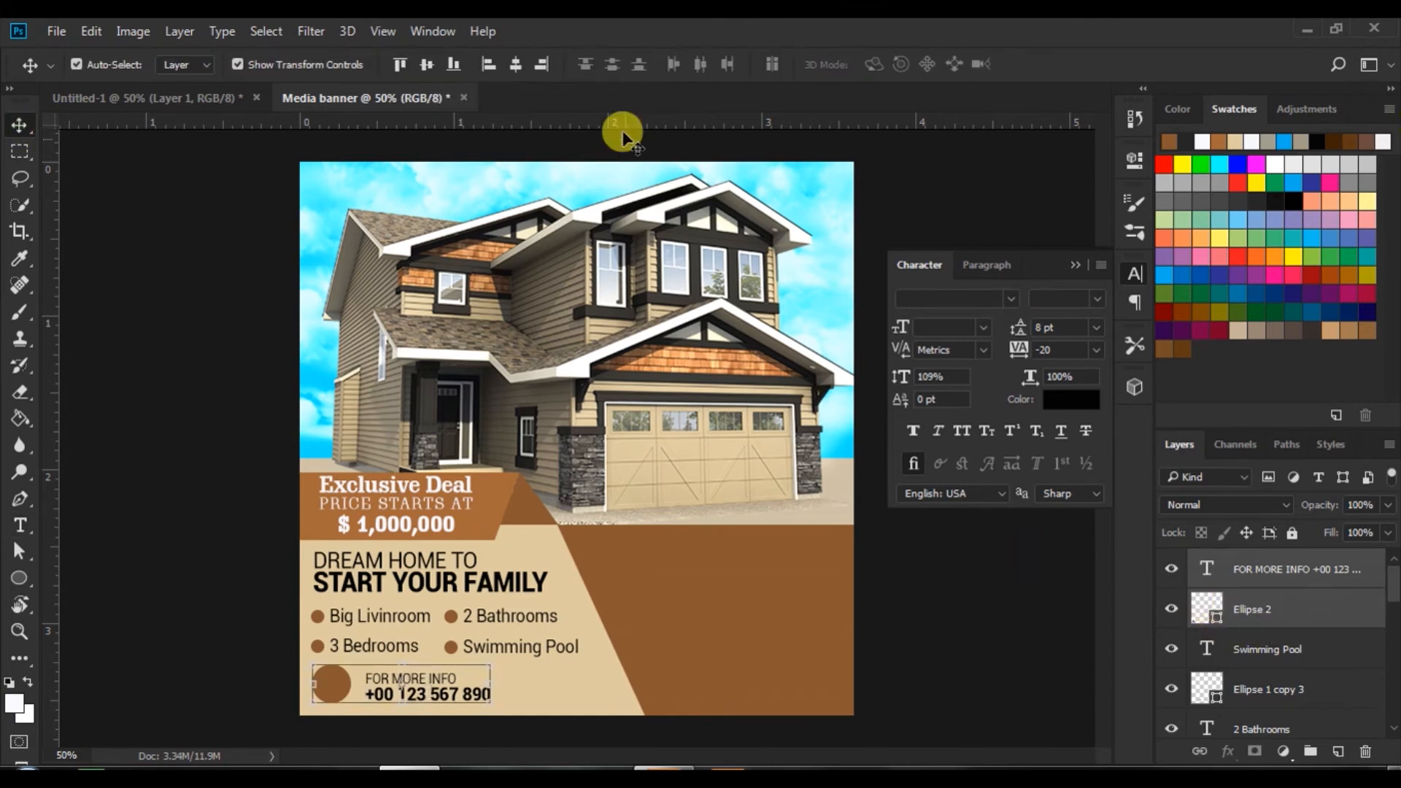
{"action": "left_click", "coordinate": [427, 65]}
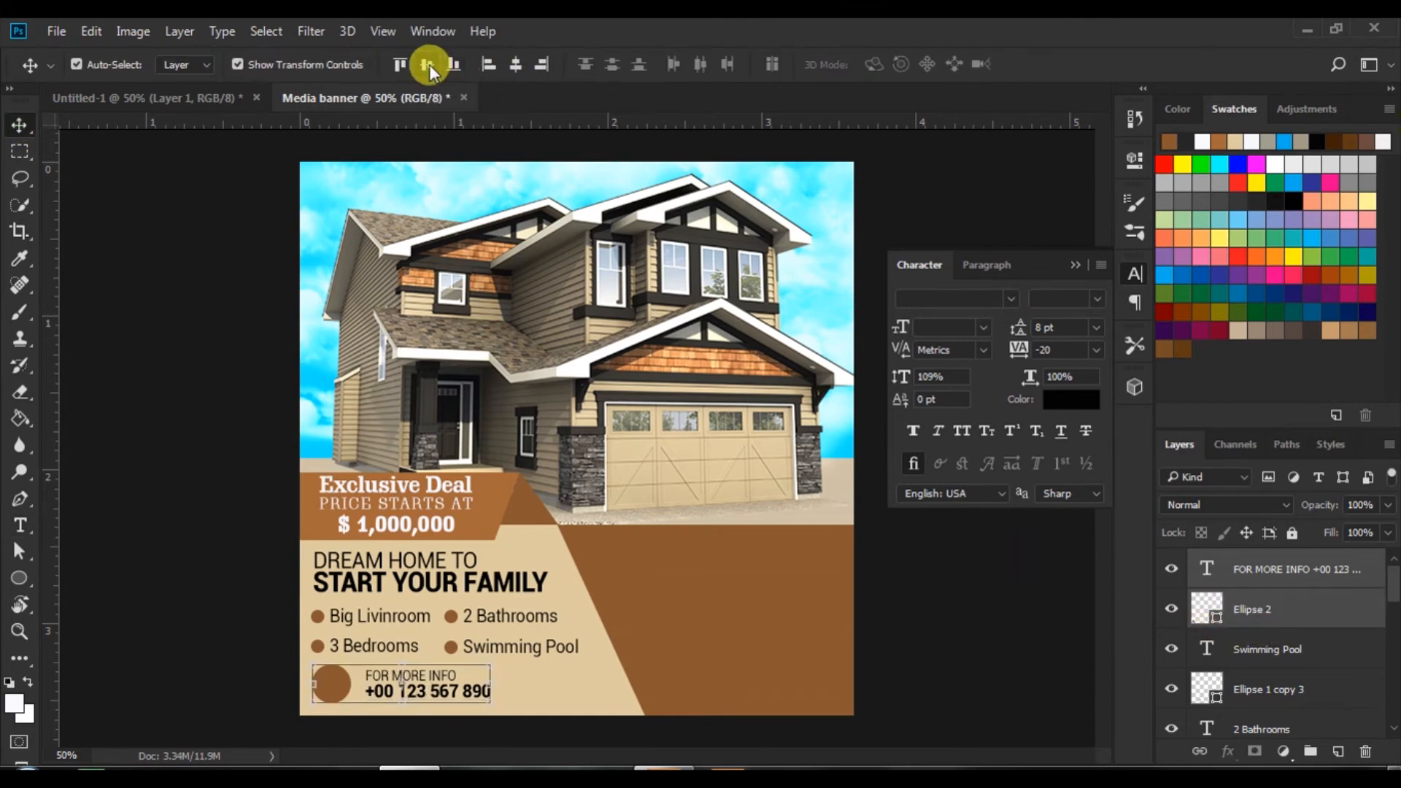
- Draw a white telephone custom shape about 42 by 30 px inside the large brown circle
{"action": "right_click", "coordinate": [19, 577]}
{"action": "left_click", "coordinate": [73, 677]}
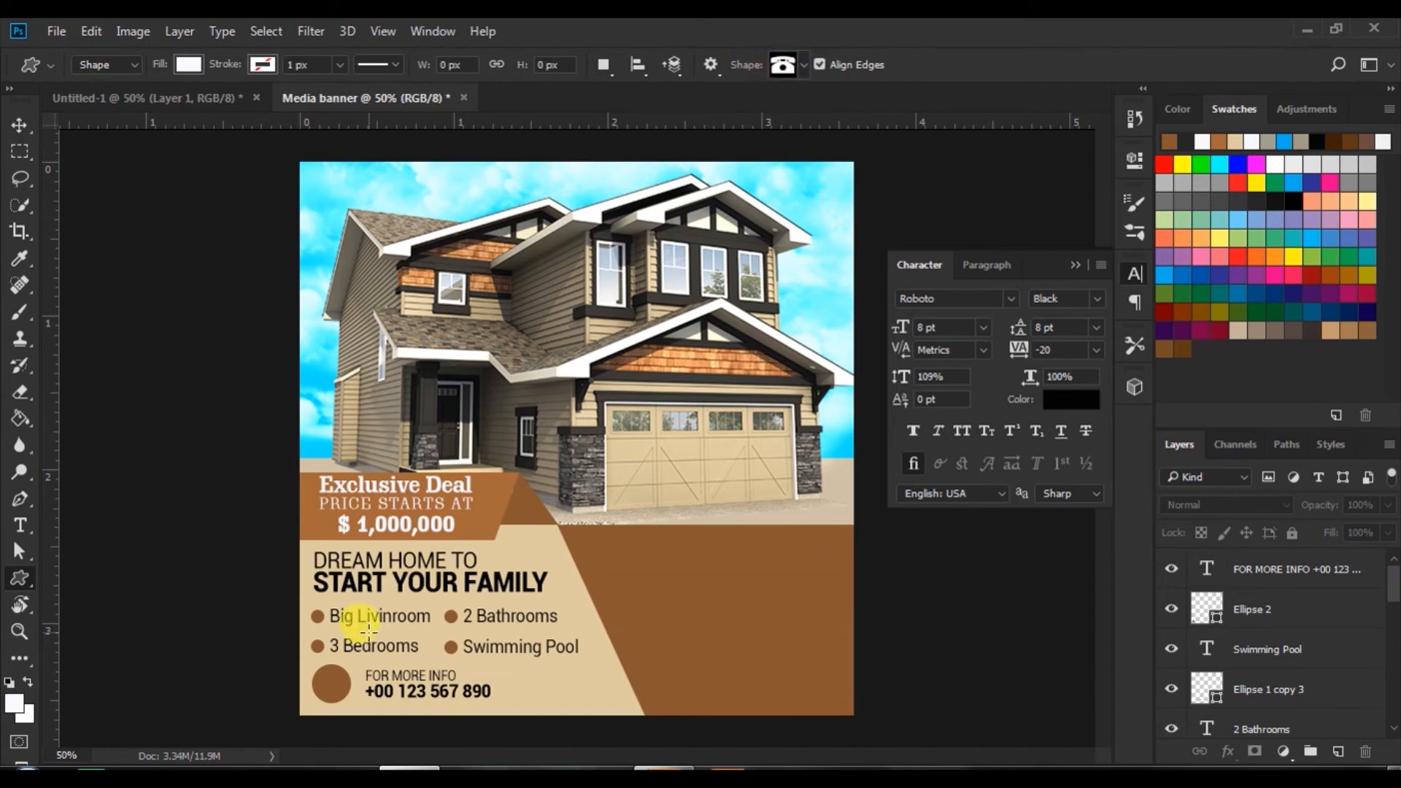
{"action": "left_click_drag", "start_coordinate": [320, 682], "coordinate": [342, 693]}
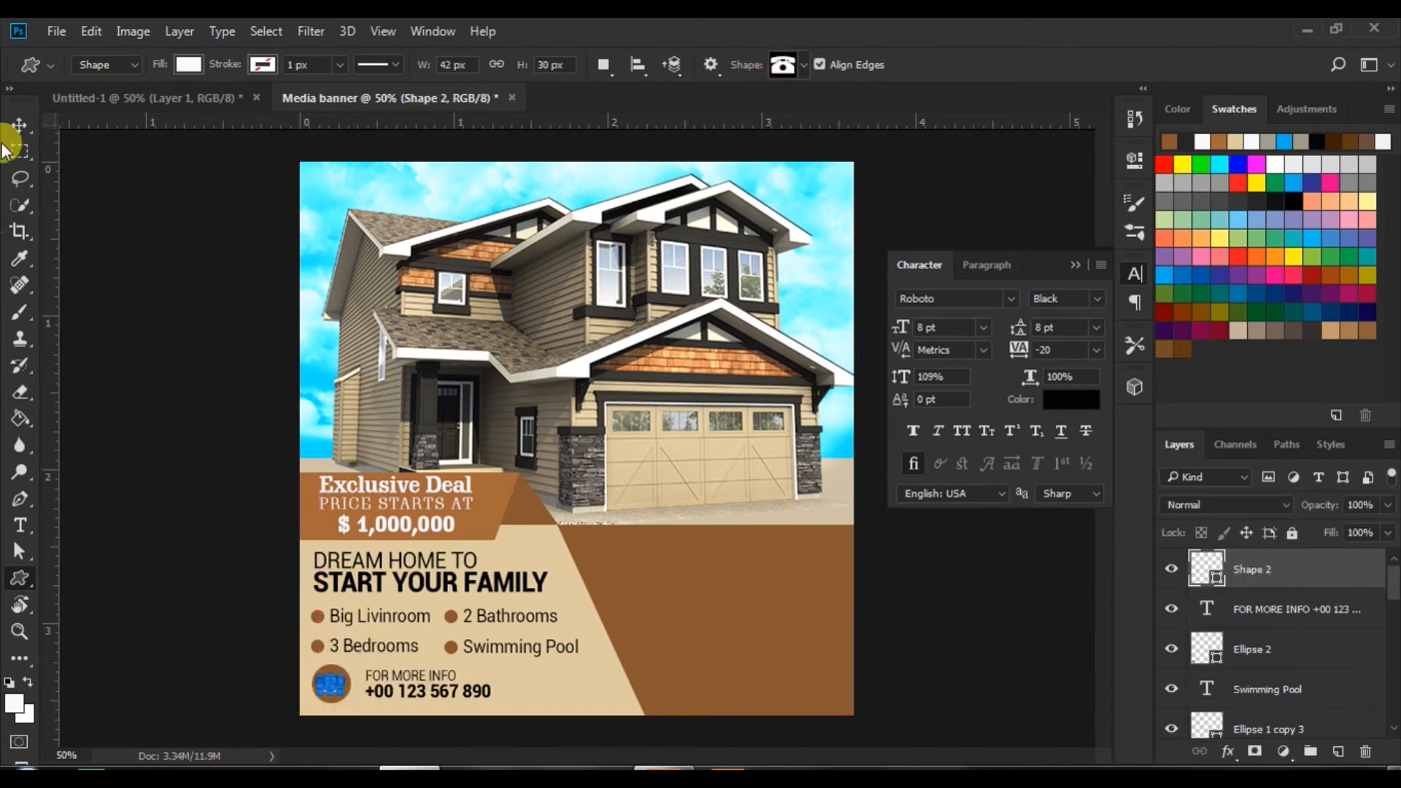
- Center the telephone shape horizontally and vertically on the large brown circle
{"action": "left_click", "coordinate": [19, 125]}
{"action": "left_click", "coordinate": [1254, 648], "text": "ctrl"}
{"action": "left_click", "coordinate": [515, 64]}
{"action": "left_click", "coordinate": [428, 65]}
{"action": "left_click", "coordinate": [208, 470]}
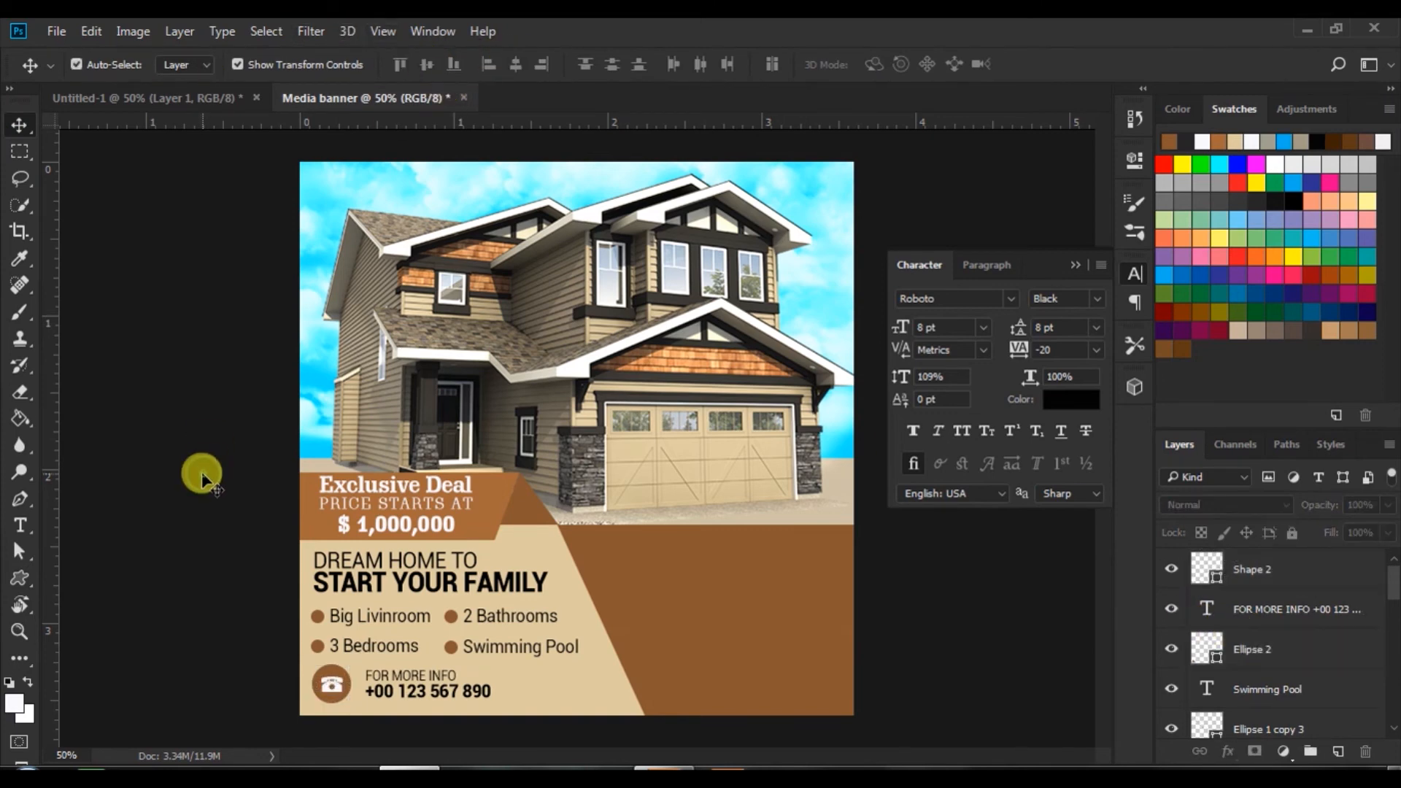
{"action": "left_click", "coordinate": [1071, 268]}
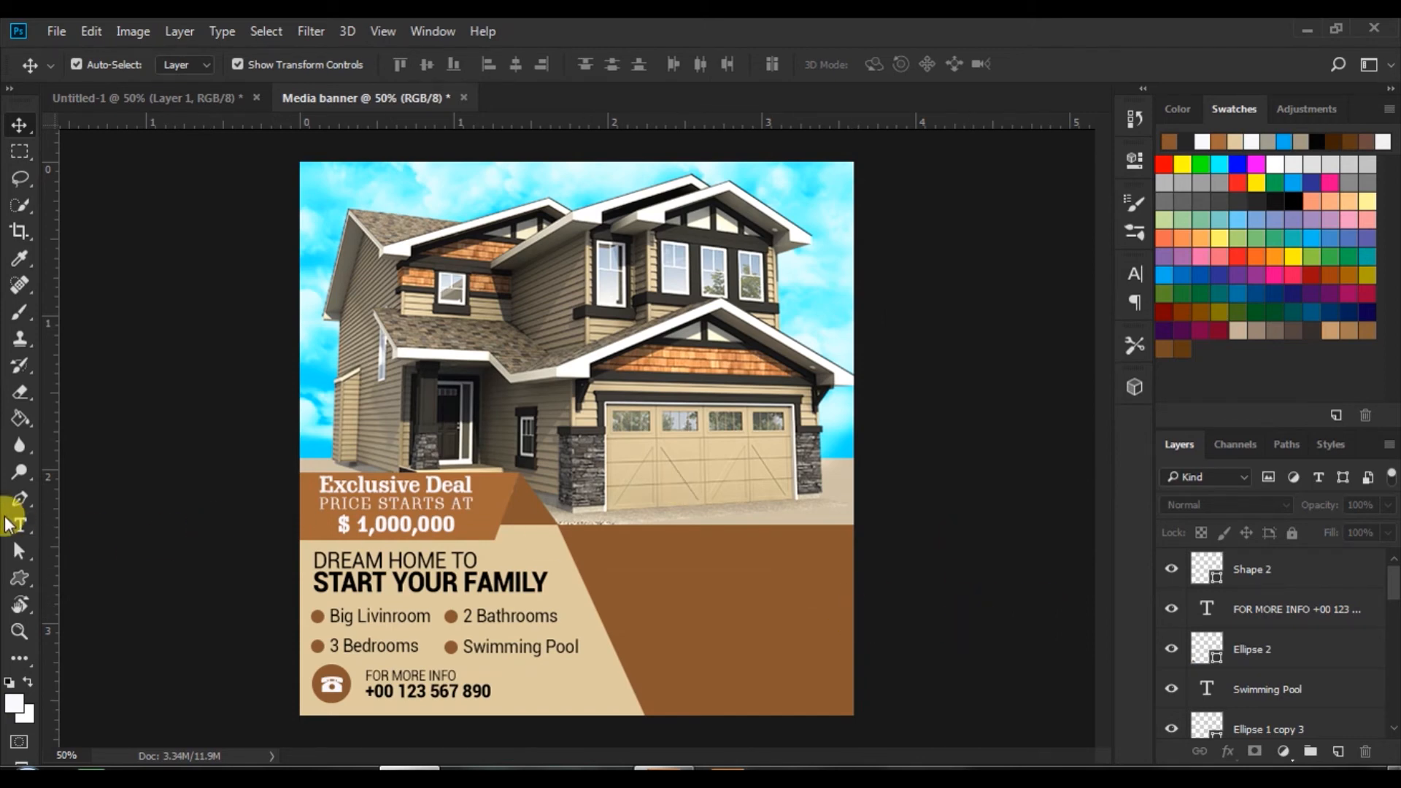
- Add white (#fcfcfc) 24 pt Roboto Black text reading "DREAM HOME FOR SALE" on three lines in the brown panel
{"action": "left_click", "coordinate": [33, 522]}
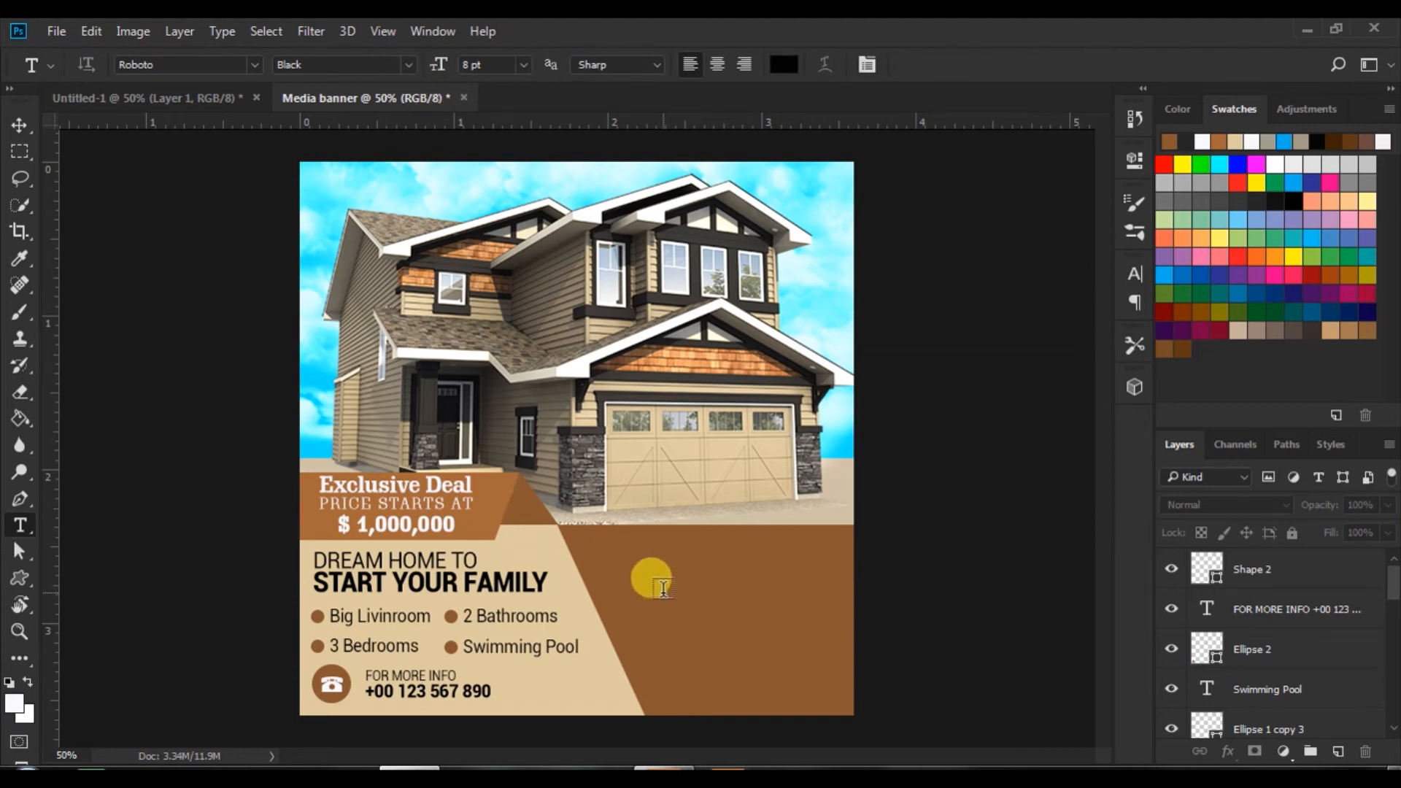
{"action": "left_click", "coordinate": [661, 589]}
{"action": "left_click", "coordinate": [523, 64]}
{"action": "left_click", "coordinate": [510, 303]}
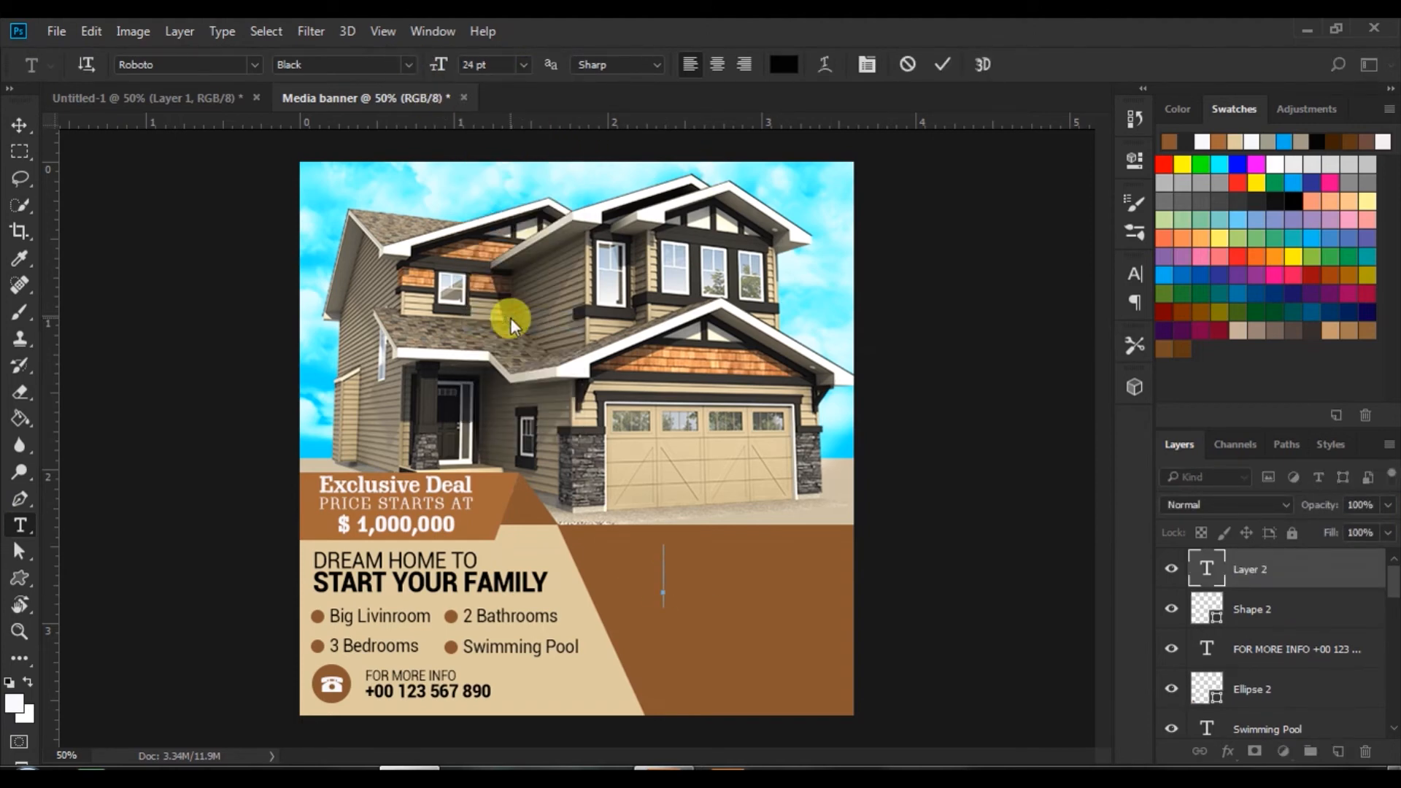
{"action": "left_click", "coordinate": [784, 64]}
{"action": "left_click", "coordinate": [846, 213]}
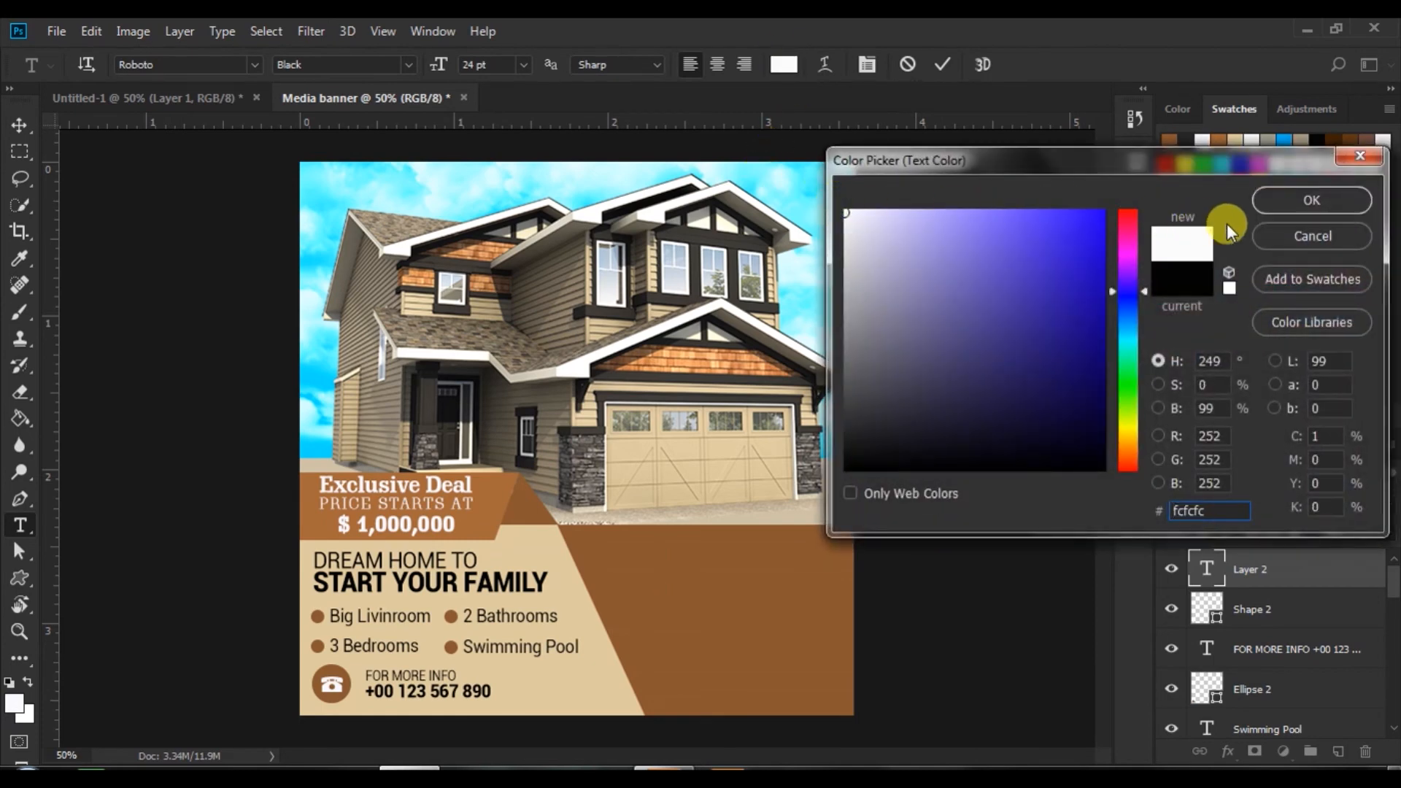
{"action": "left_click", "coordinate": [1293, 206]}
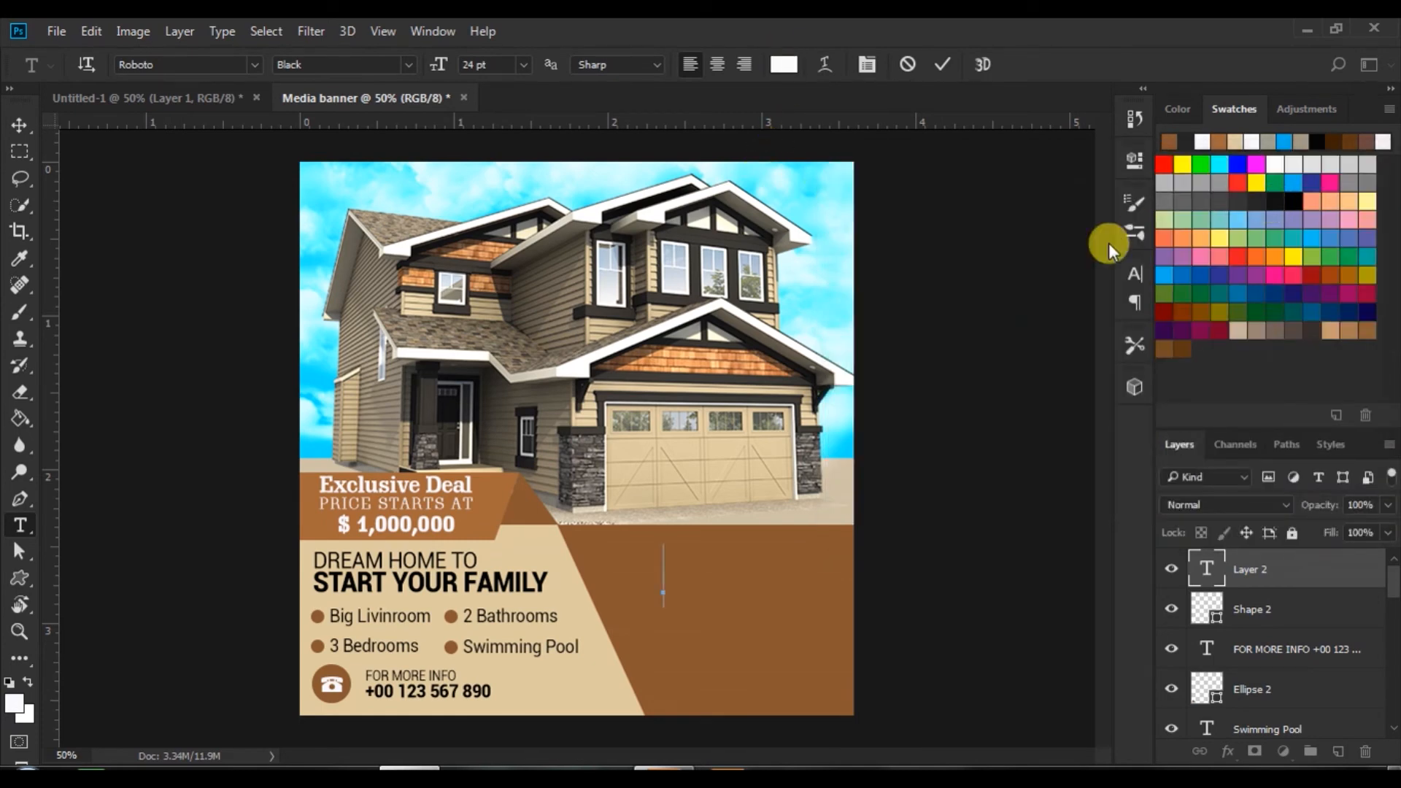
{"action": "type", "text": "DREAM "}
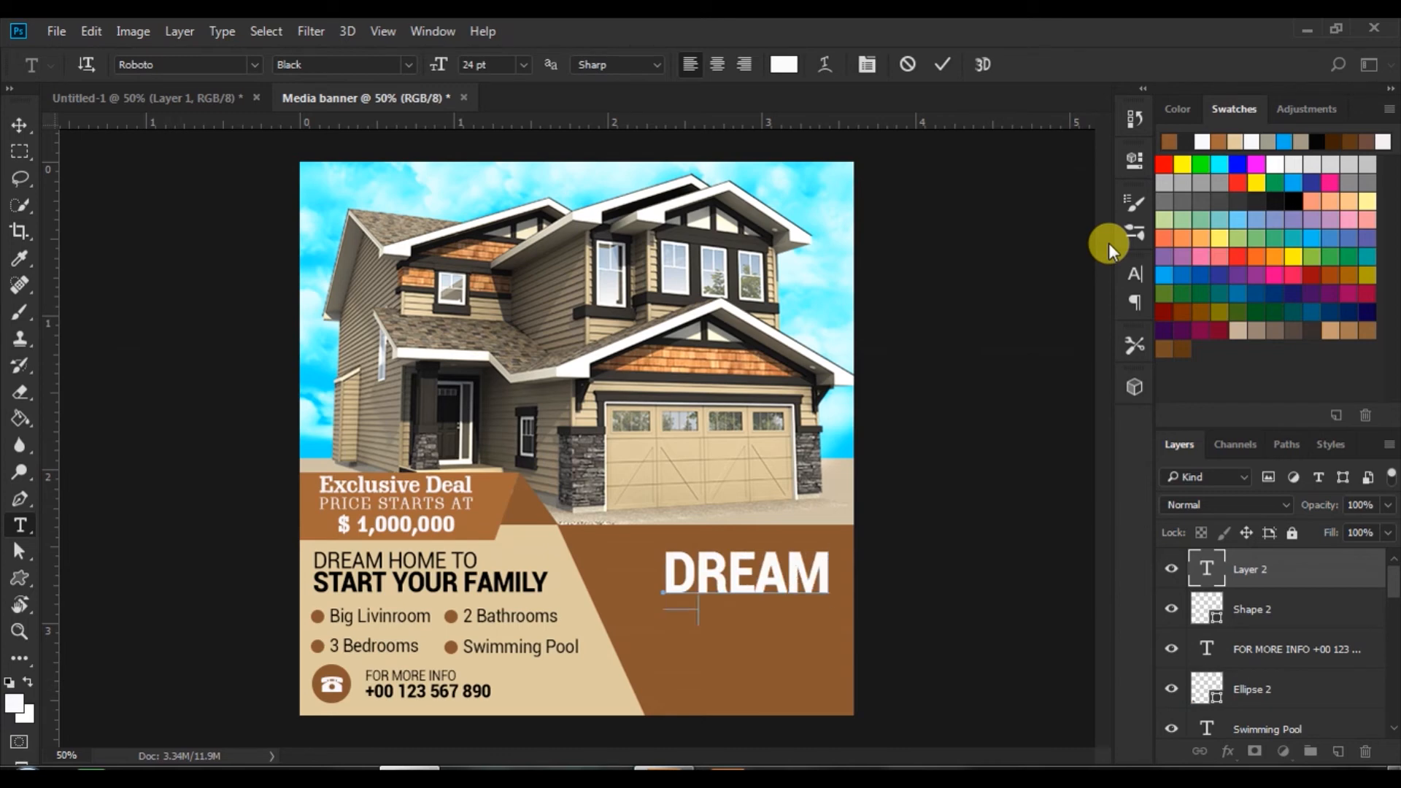
{"action": "type", "text": "HOME "}
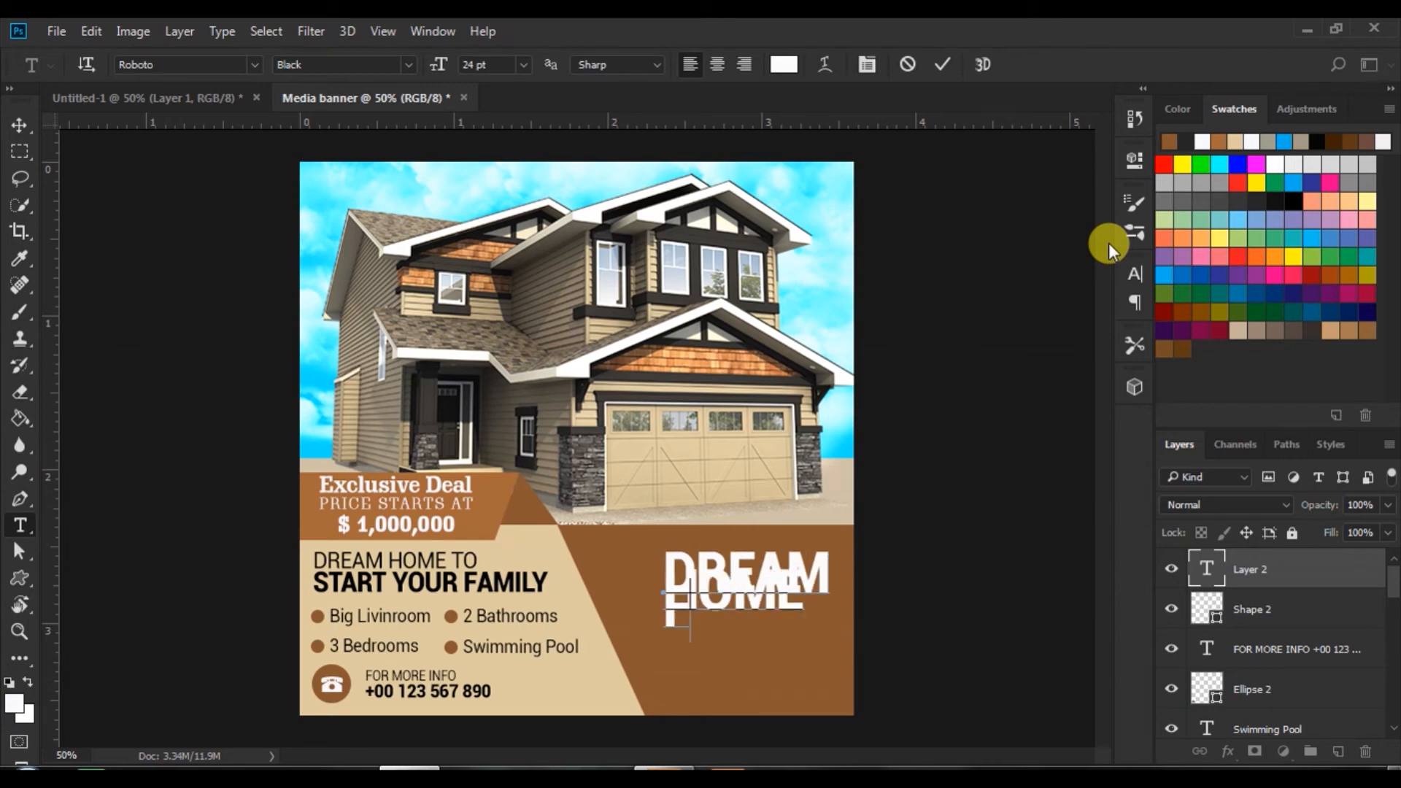
{"action": "type", "text": "FOR SAL"}
- Set the "DREAM HOME FOR SALE" text to Roboto Bold with faux bold and 20 pt leading, shifting it slightly left
{"action": "left_click_drag", "start_coordinate": [656, 557], "coordinate": [987, 679]}
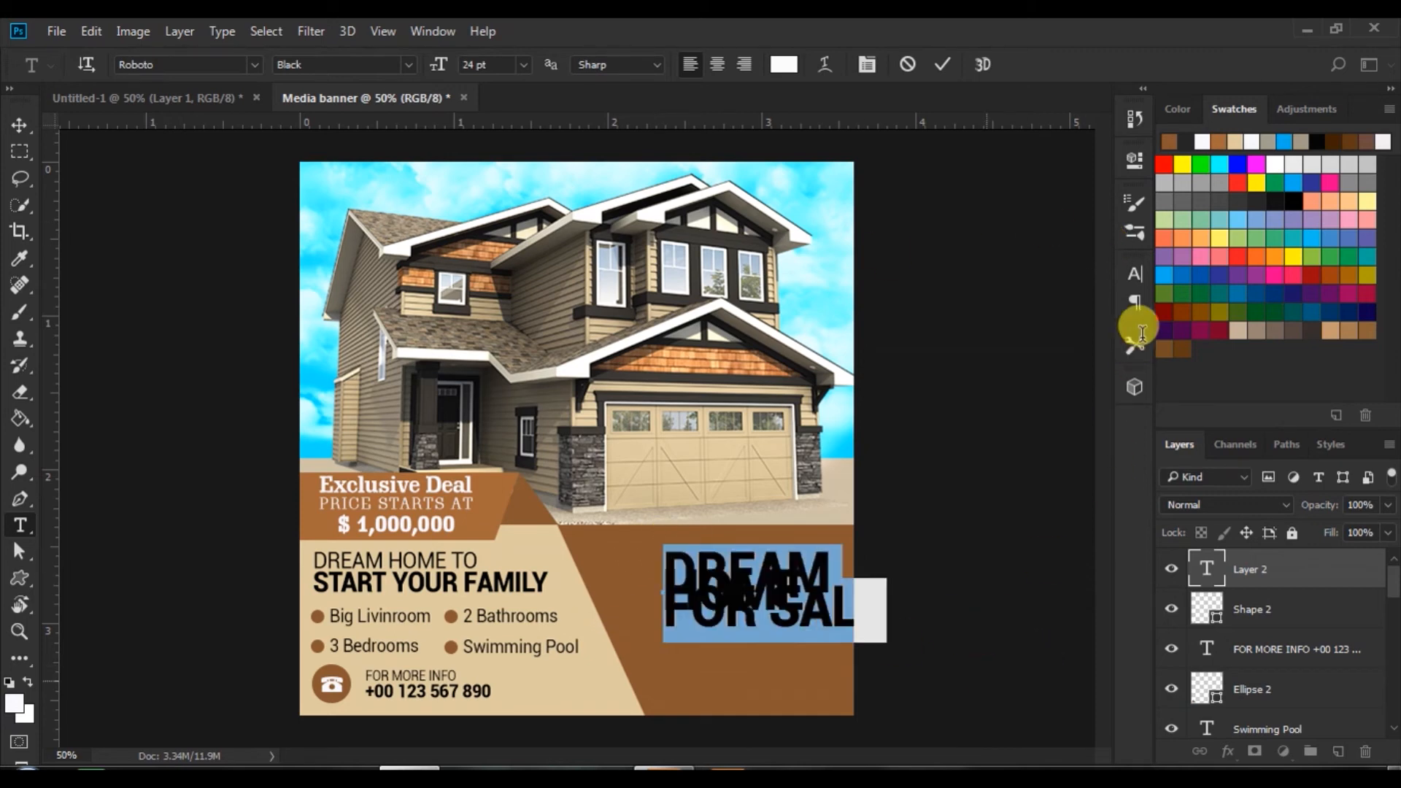
{"action": "left_click", "coordinate": [1135, 273]}
{"action": "left_click_drag", "start_coordinate": [1014, 332], "coordinate": [1025, 336]}
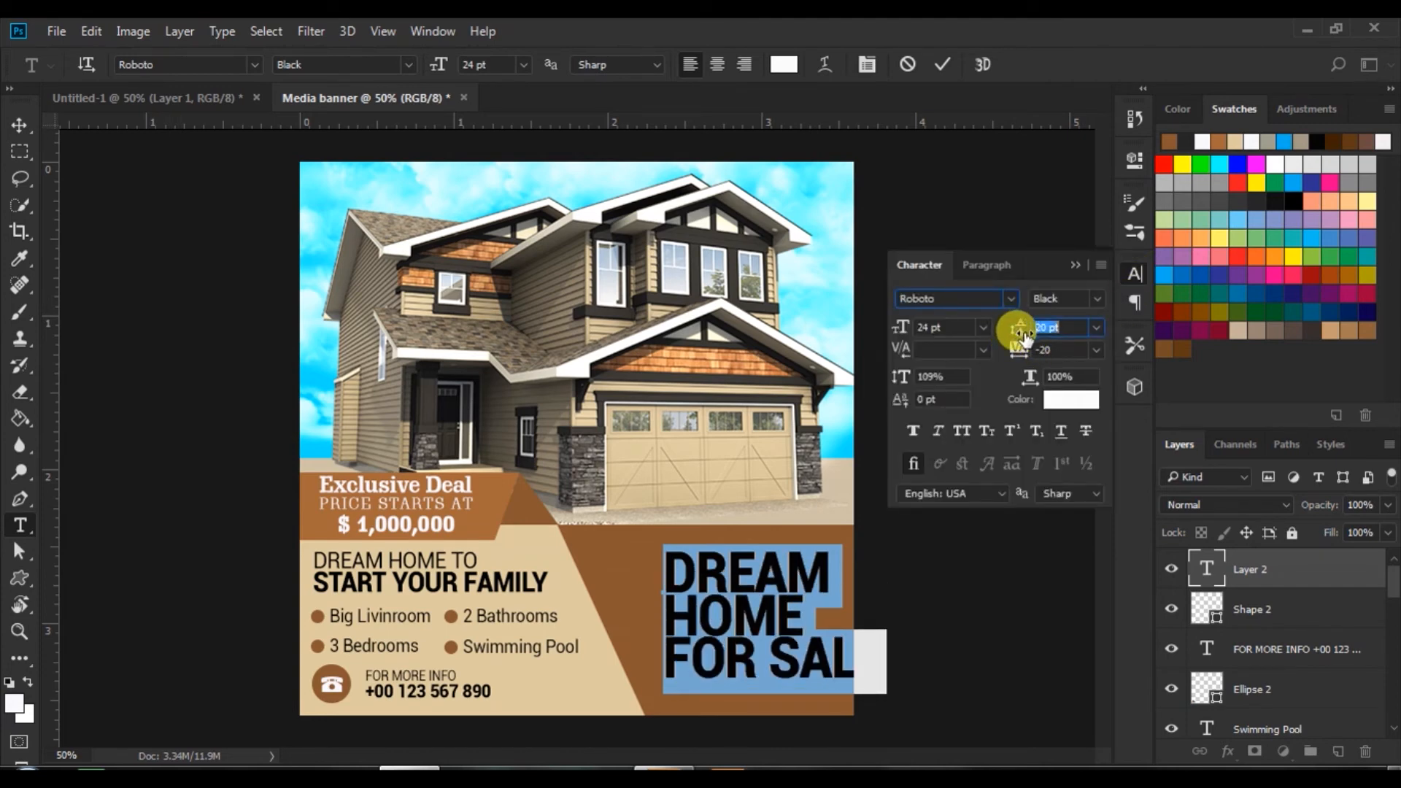
{"action": "left_click", "coordinate": [1096, 299]}
{"action": "left_click", "coordinate": [1171, 548]}
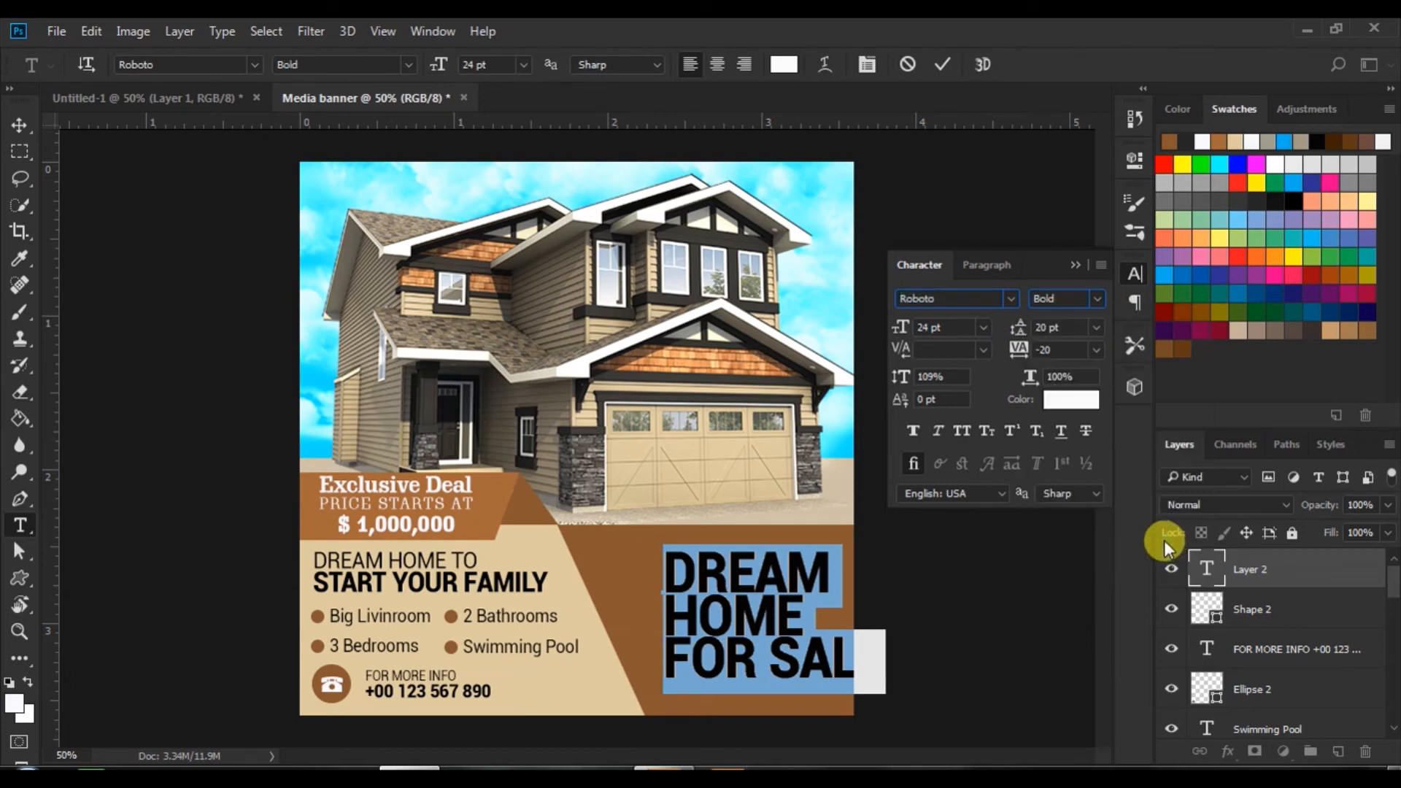
{"action": "left_click", "coordinate": [912, 432]}
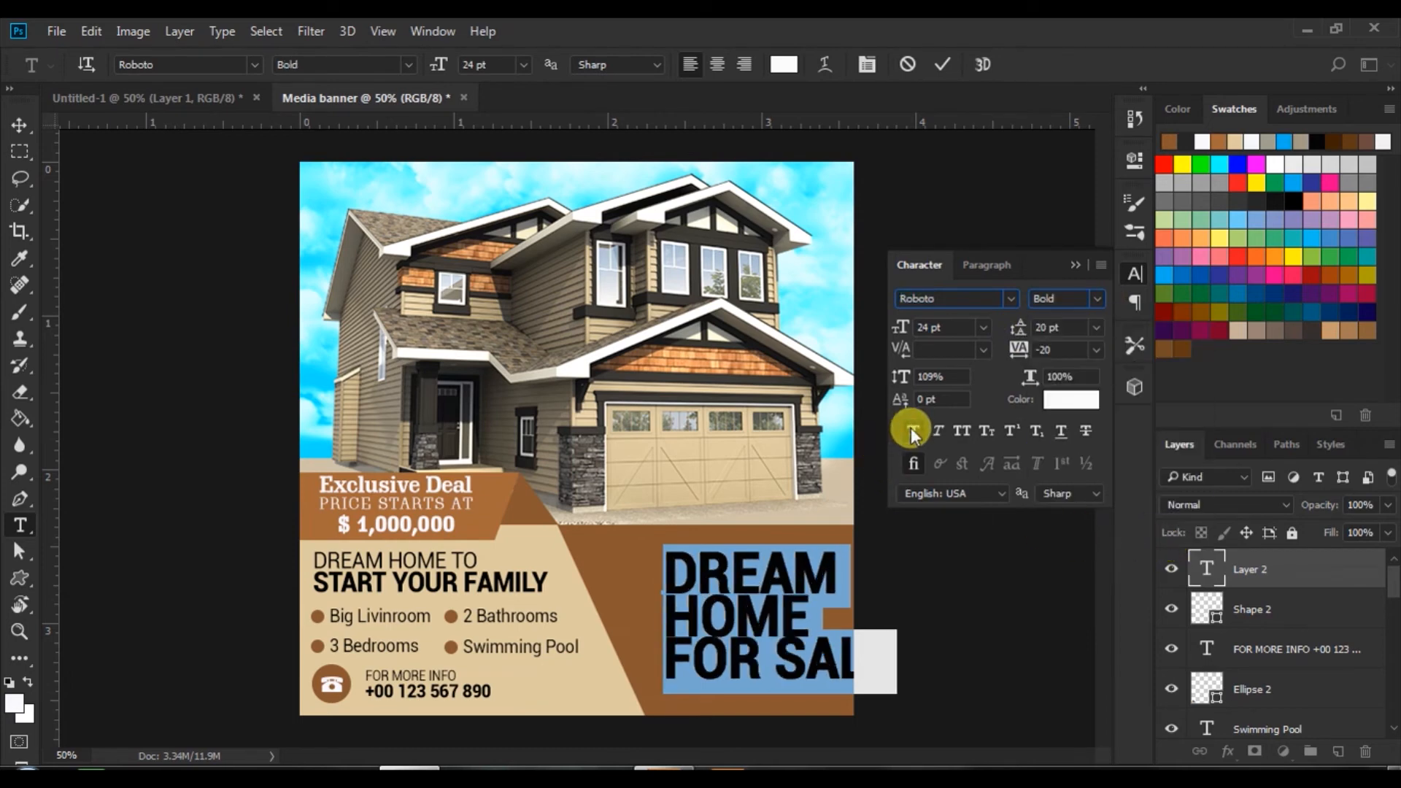
{"action": "left_click_drag", "start_coordinate": [738, 700], "coordinate": [712, 701]}
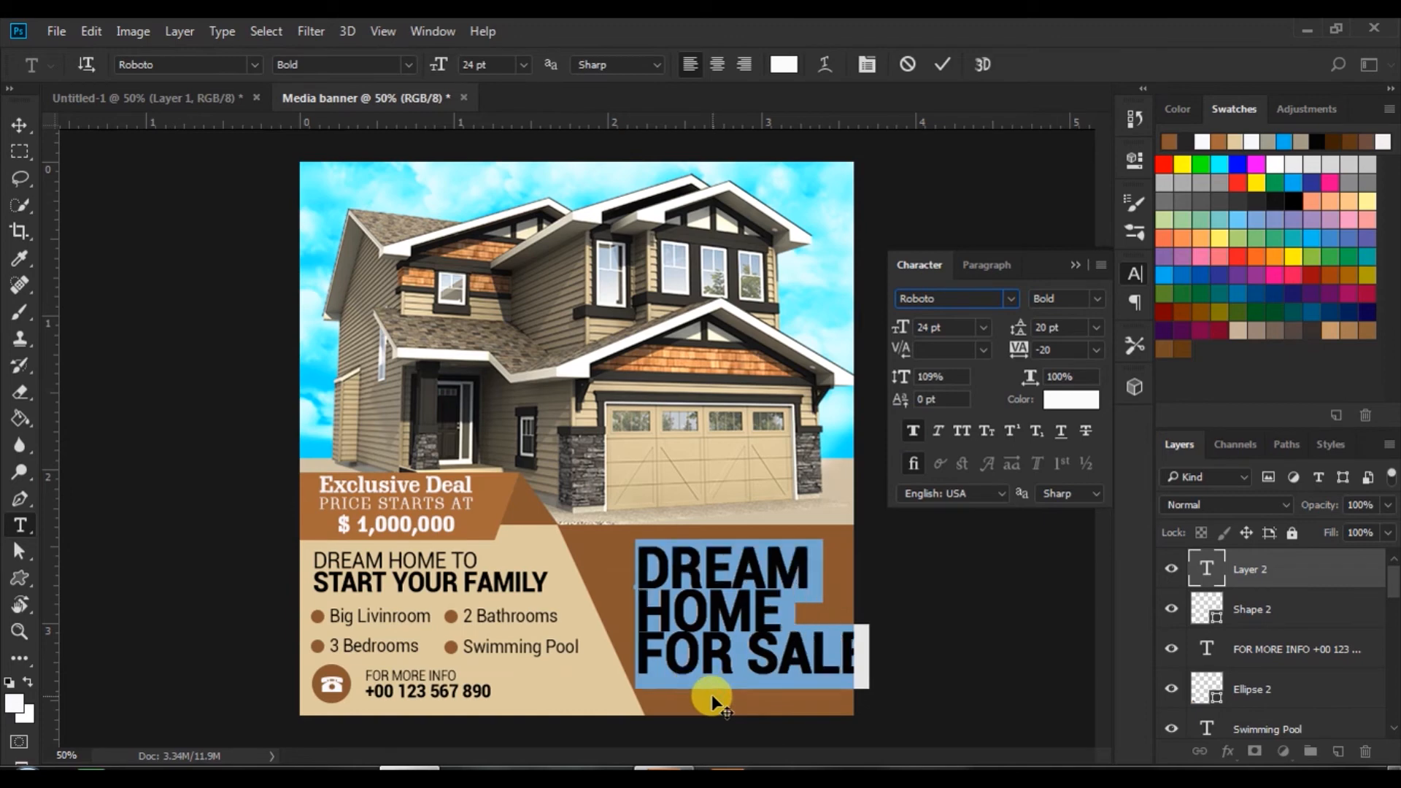
- Set the "DREAM HOME FOR SALE" text to 20 pt with 17 pt leading and commit it
{"action": "left_click_drag", "start_coordinate": [929, 329], "coordinate": [896, 348]}
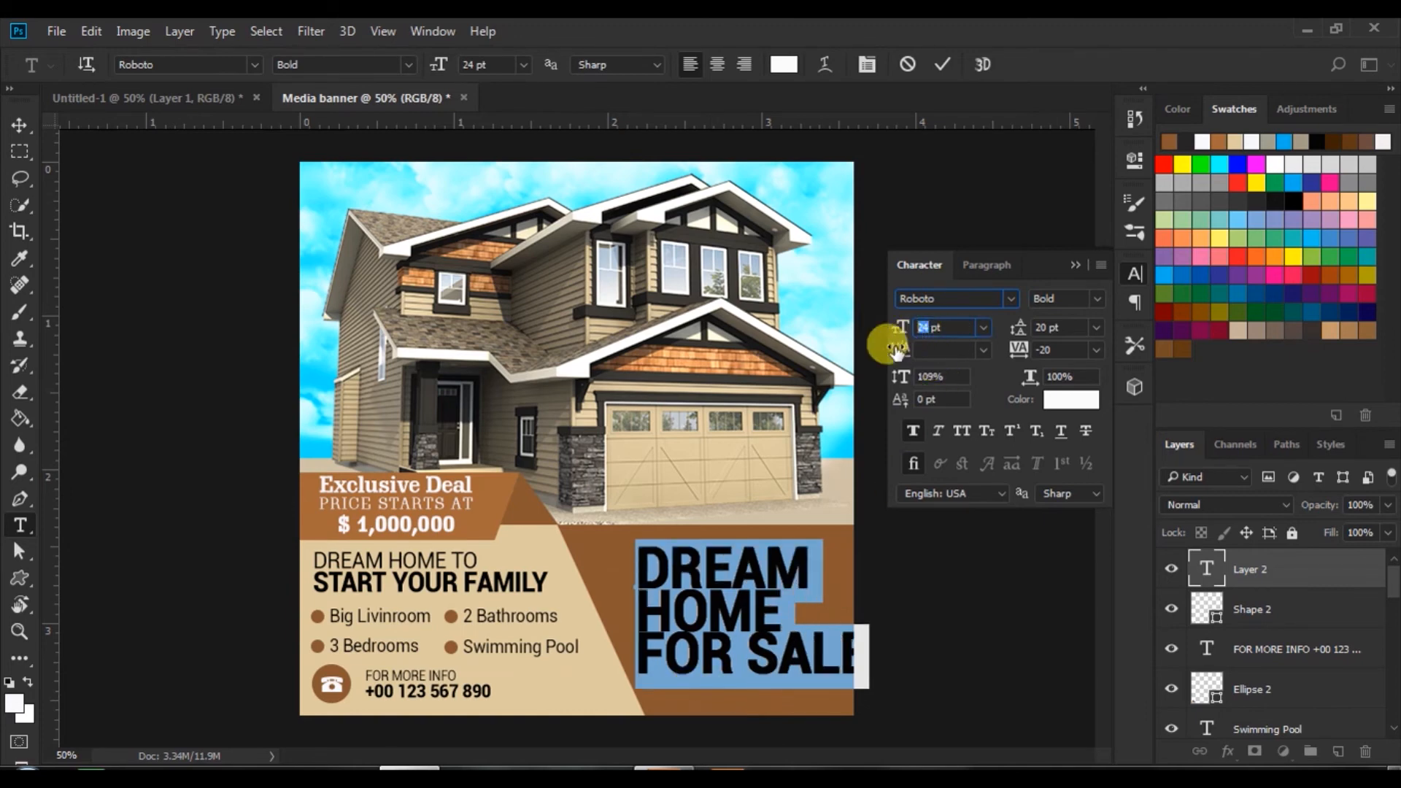
{"action": "type", "text": "20"}
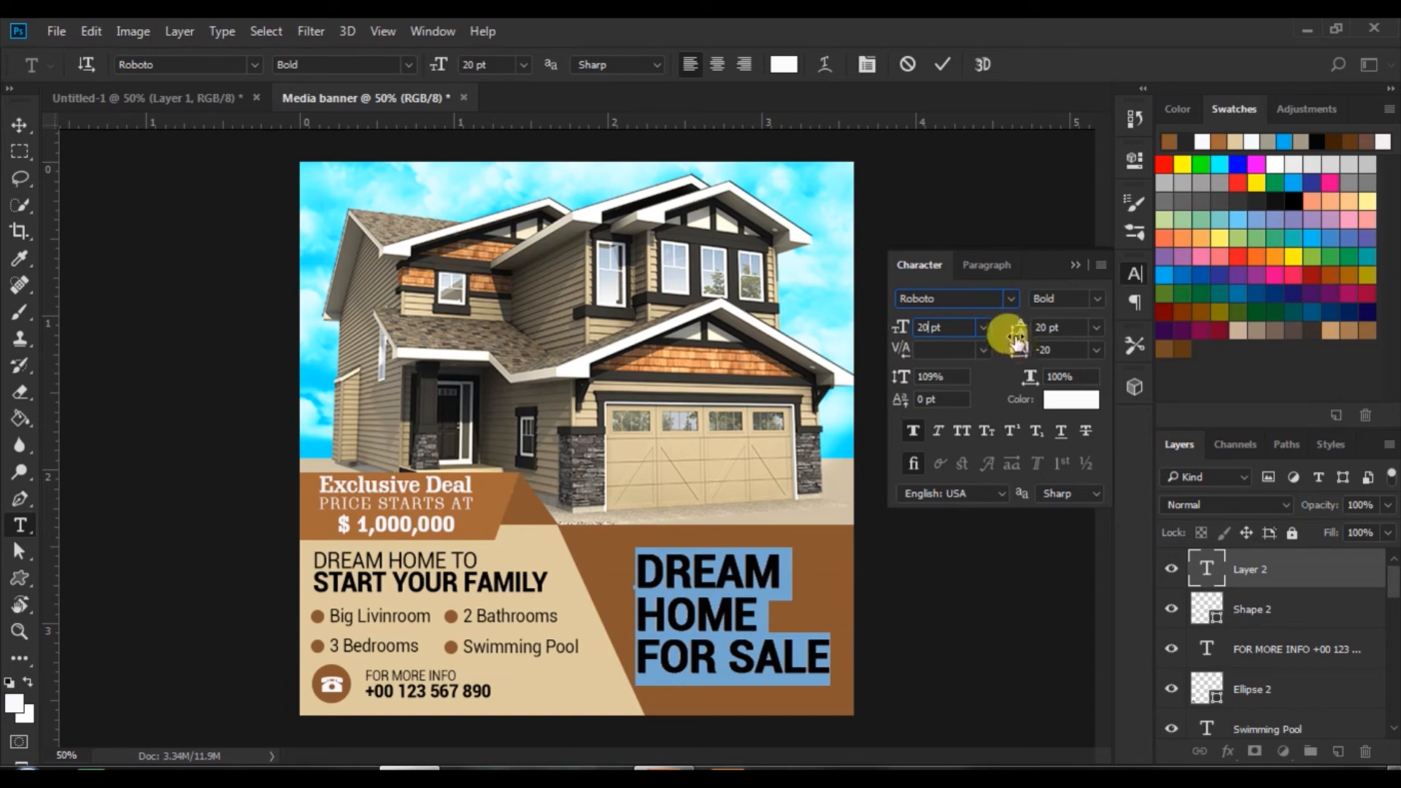
{"action": "mouse_move", "coordinate": [1014, 332]}
{"action": "left_mouse_down"}
{"action": "mouse_move", "coordinate": [998, 354]}
{"action": "mouse_move", "coordinate": [1022, 332]}
{"action": "left_mouse_up"}
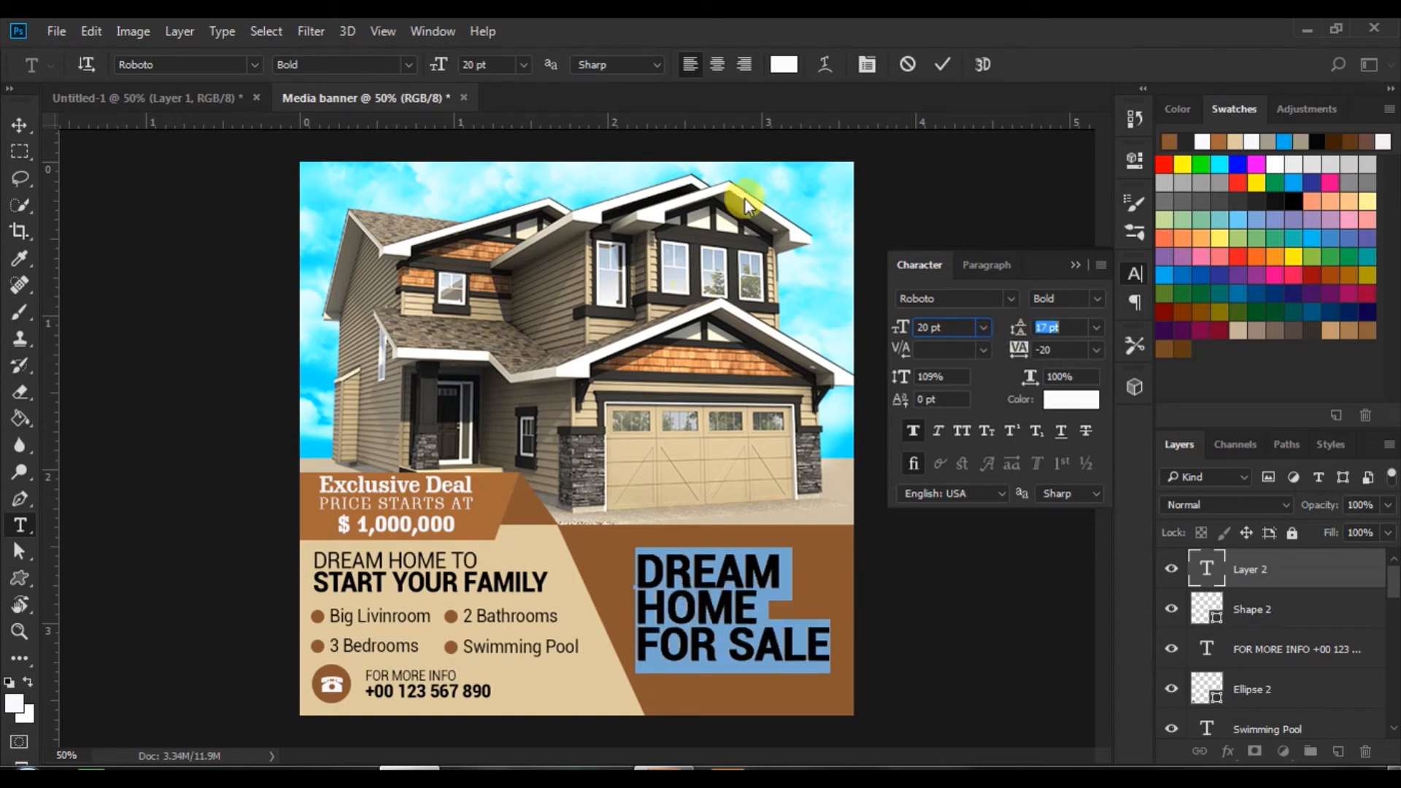
{"action": "left_click", "coordinate": [941, 65]}
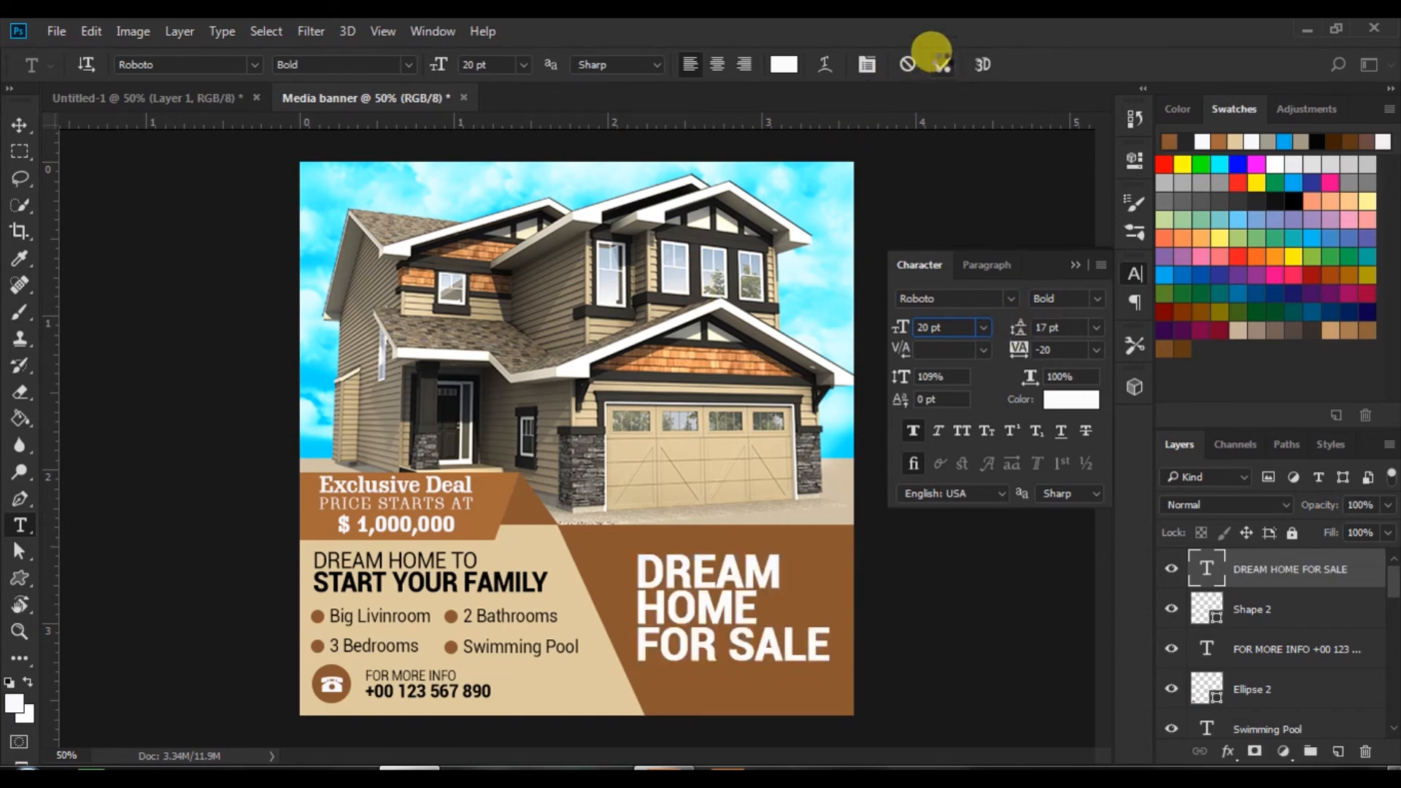
- Move the "DREAM HOME FOR SALE" text about 0.09 in right and 0.06 in down within the brown panel
{"action": "left_click", "coordinate": [19, 123]}
{"action": "left_click_drag", "start_coordinate": [769, 576], "coordinate": [784, 591]}
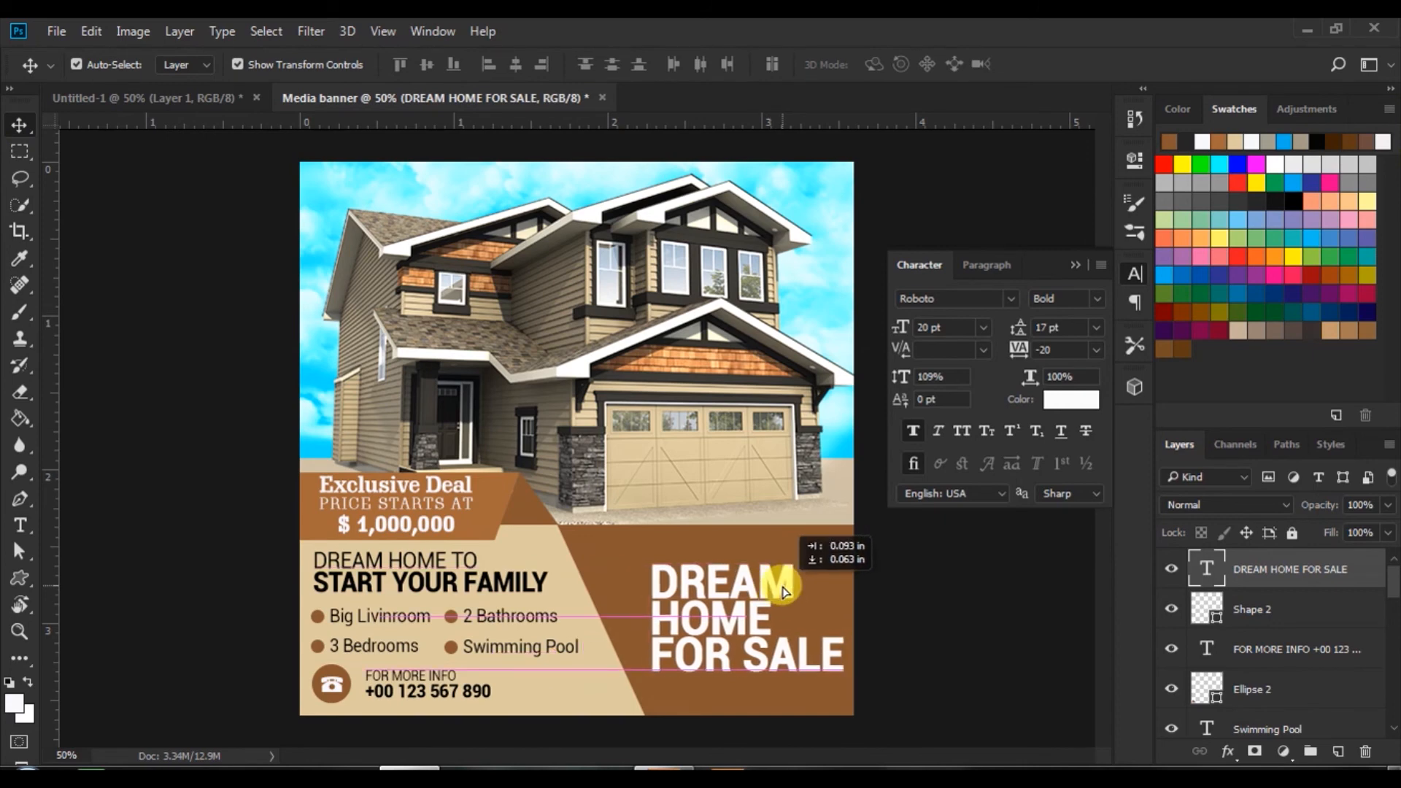
{"action": "left_click_drag", "start_coordinate": [785, 591], "coordinate": [784, 592]}
{"action": "left_click", "coordinate": [154, 591]}
{"action": "left_click", "coordinate": [20, 526]}
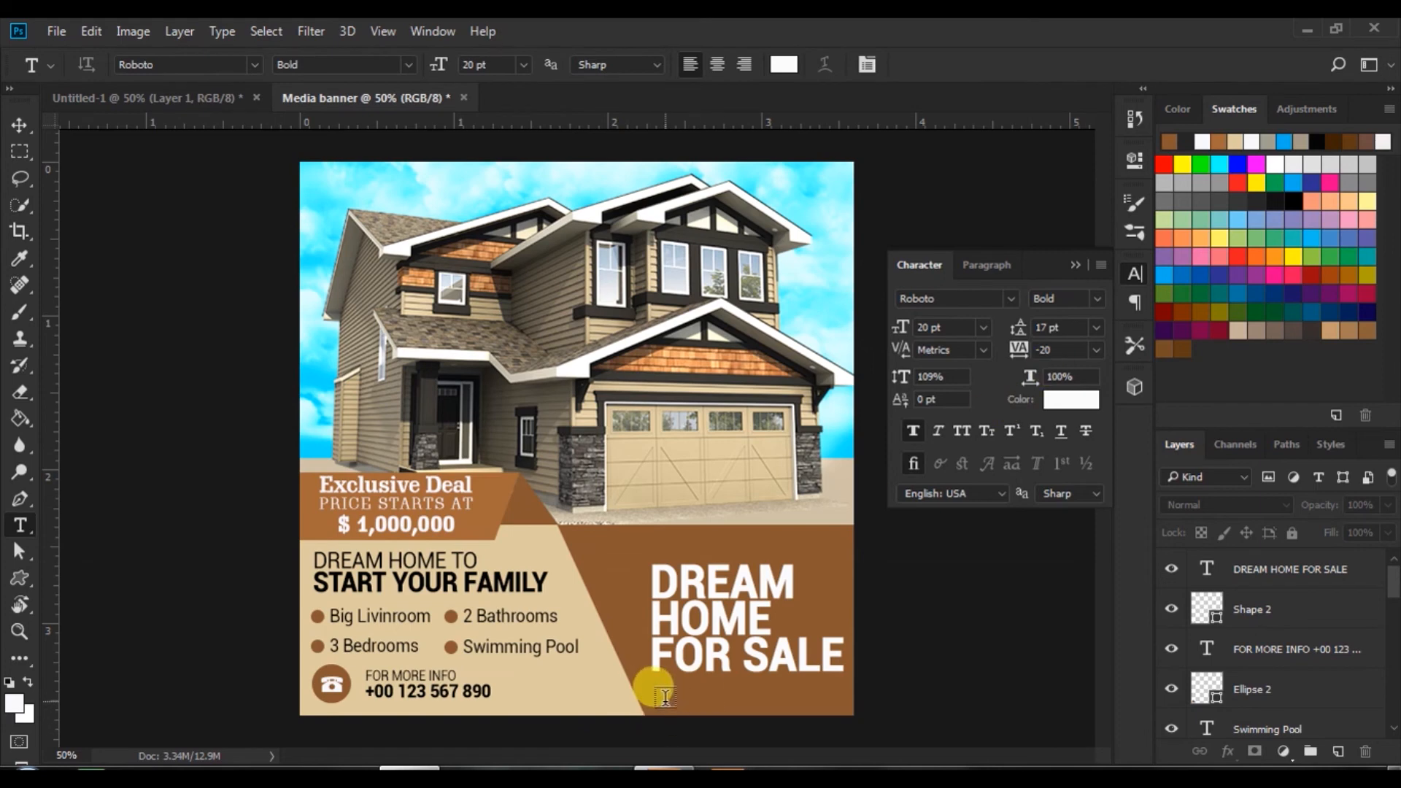
{"action": "left_click", "coordinate": [664, 692]}
{"action": "left_click", "coordinate": [982, 327]}
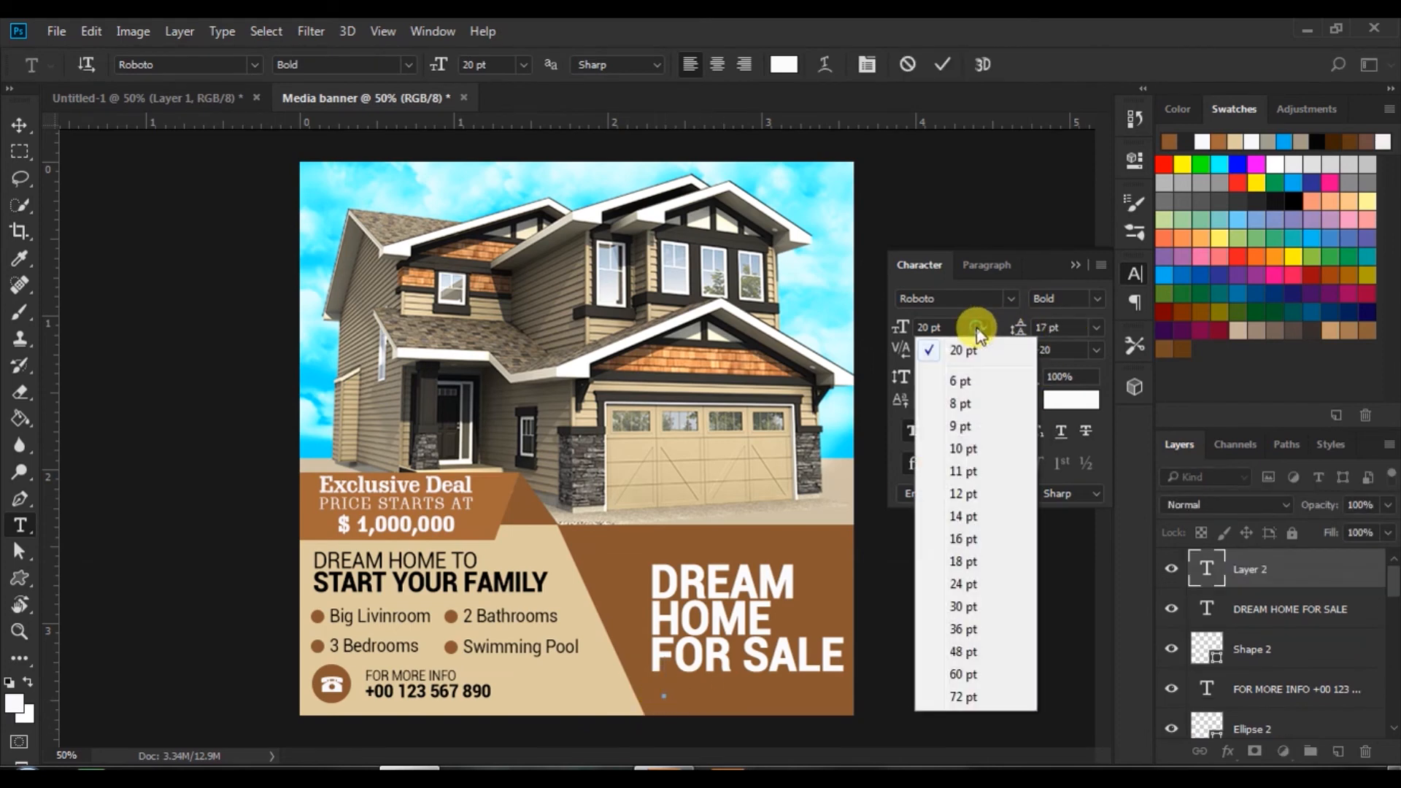
{"action": "left_click", "coordinate": [962, 425]}
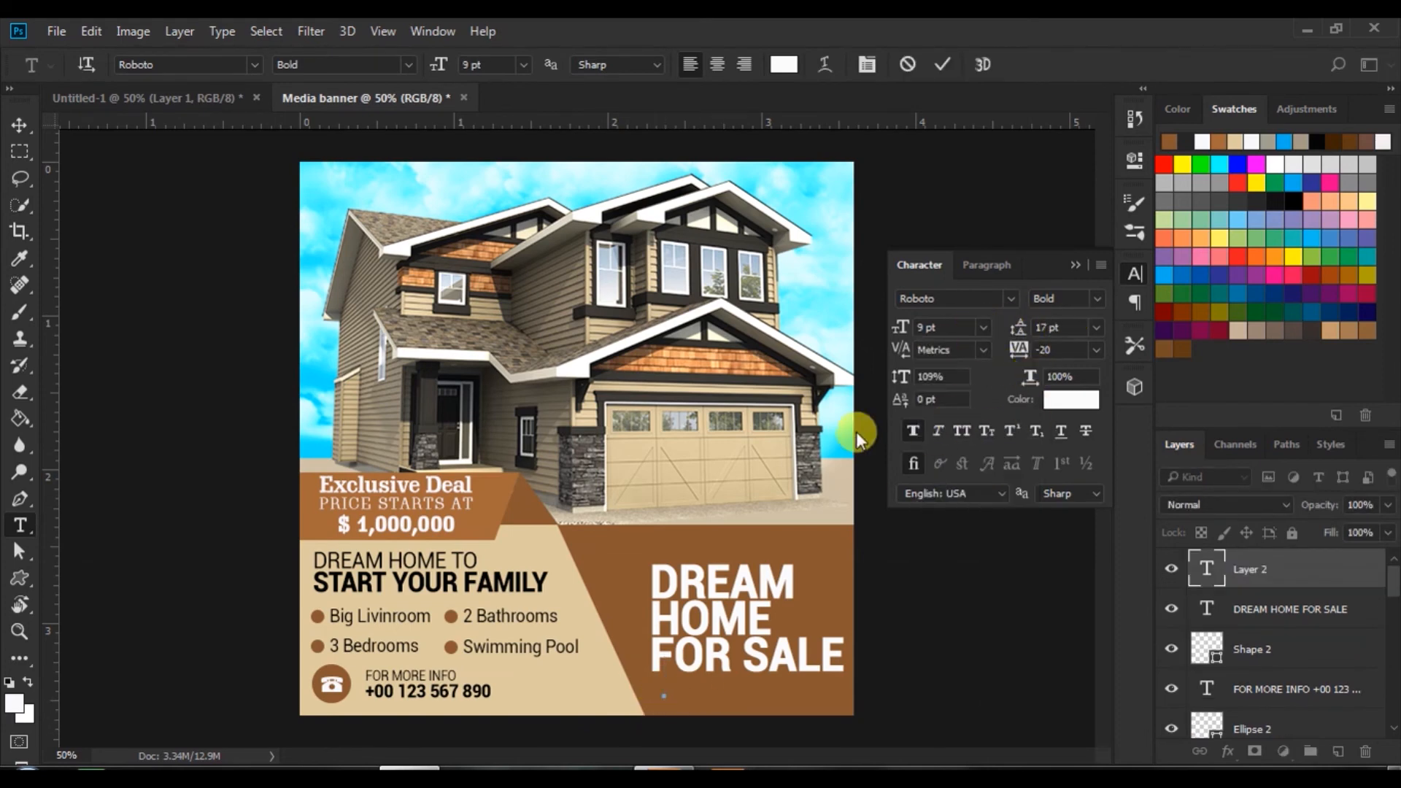
{"action": "left_click", "coordinate": [1094, 299]}
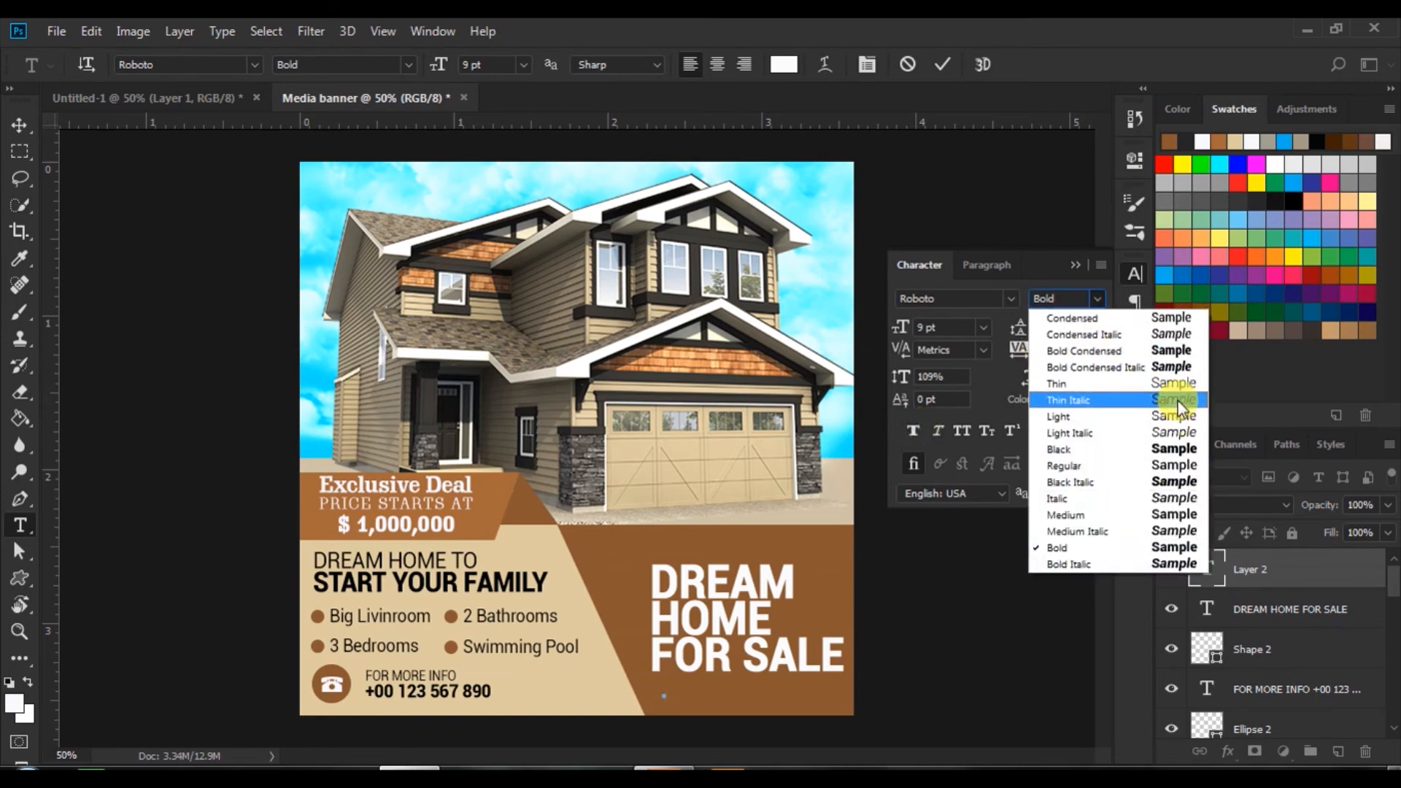
{"action": "left_click", "coordinate": [1172, 434]}
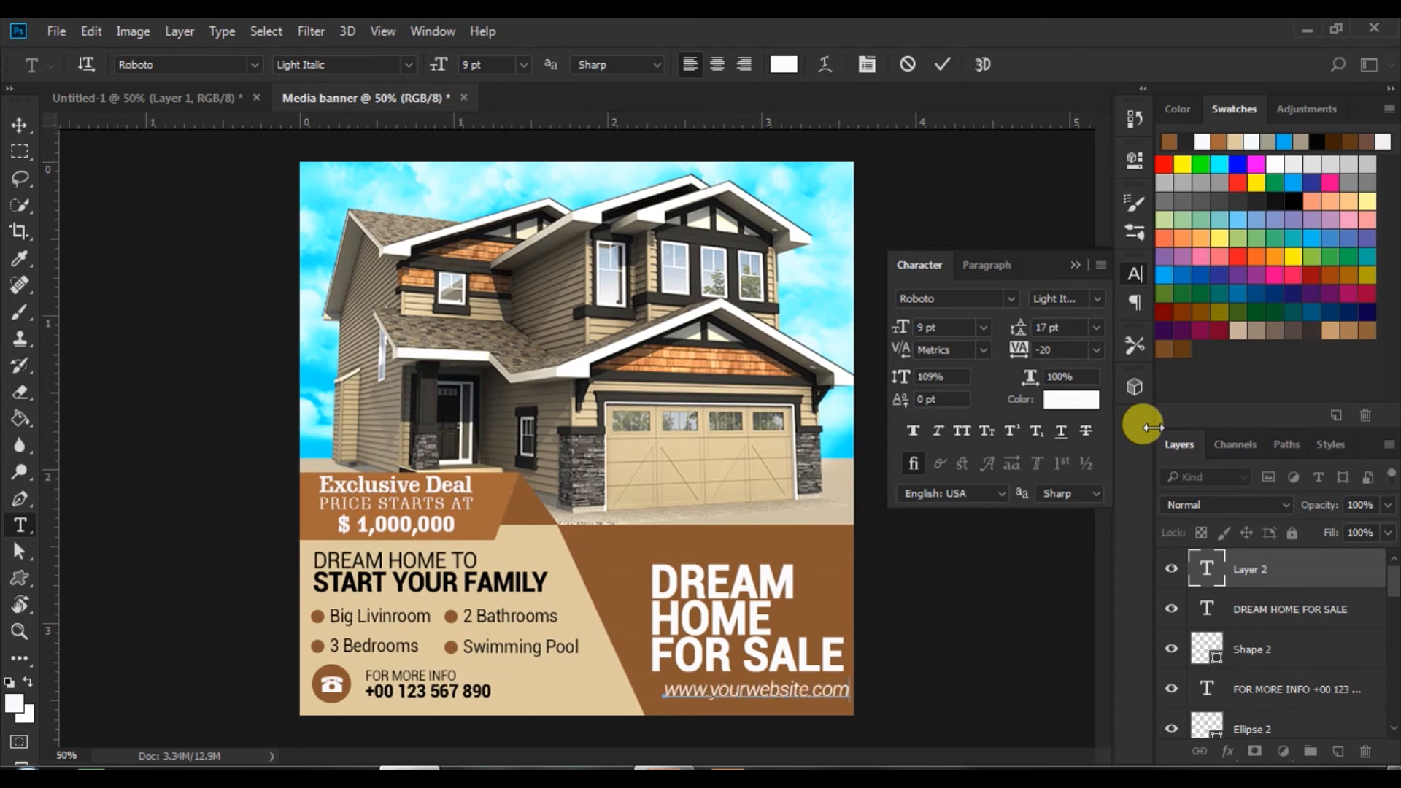
{"action": "left_click_drag", "start_coordinate": [685, 710], "coordinate": [676, 706]}
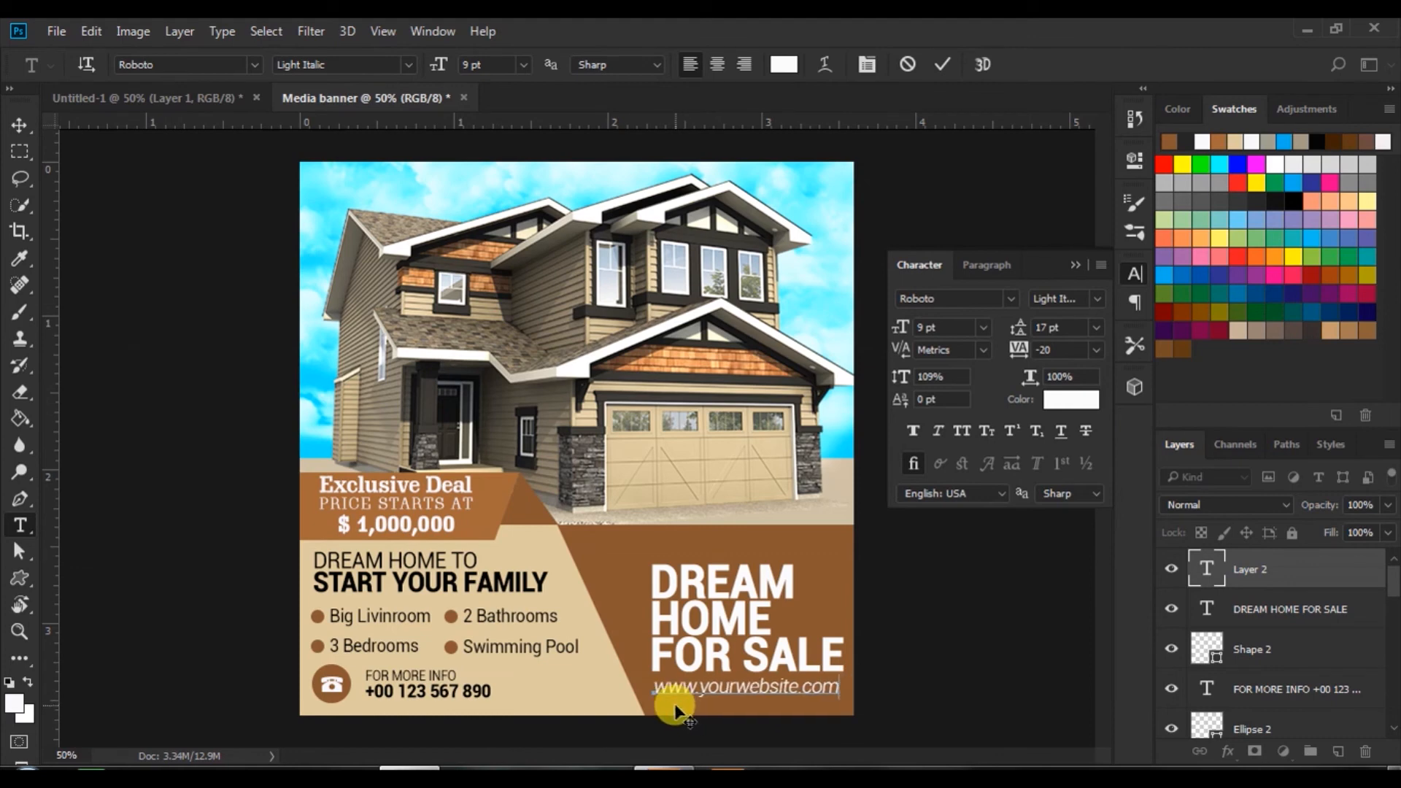
{"action": "left_click", "coordinate": [943, 64]}
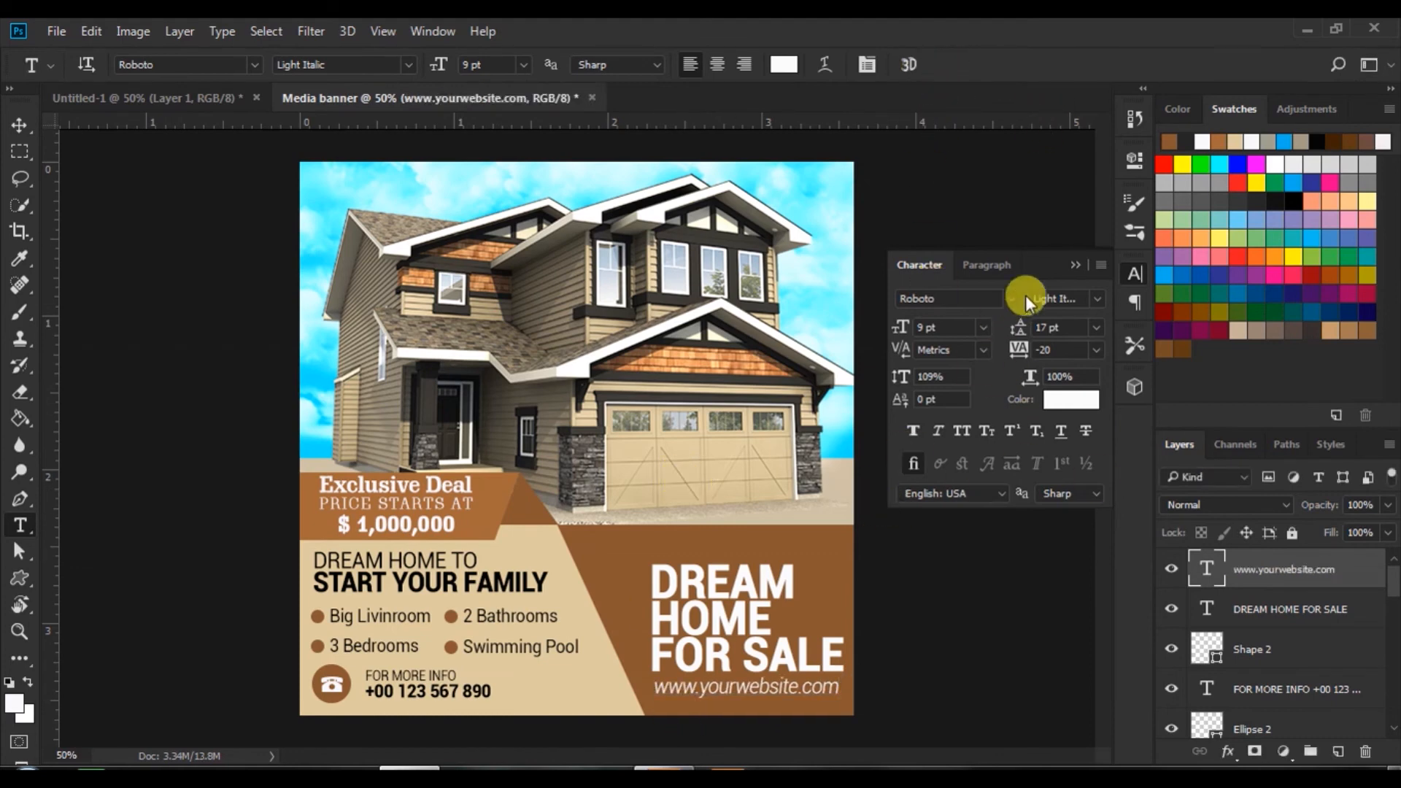
{"action": "left_click", "coordinate": [1076, 264]}
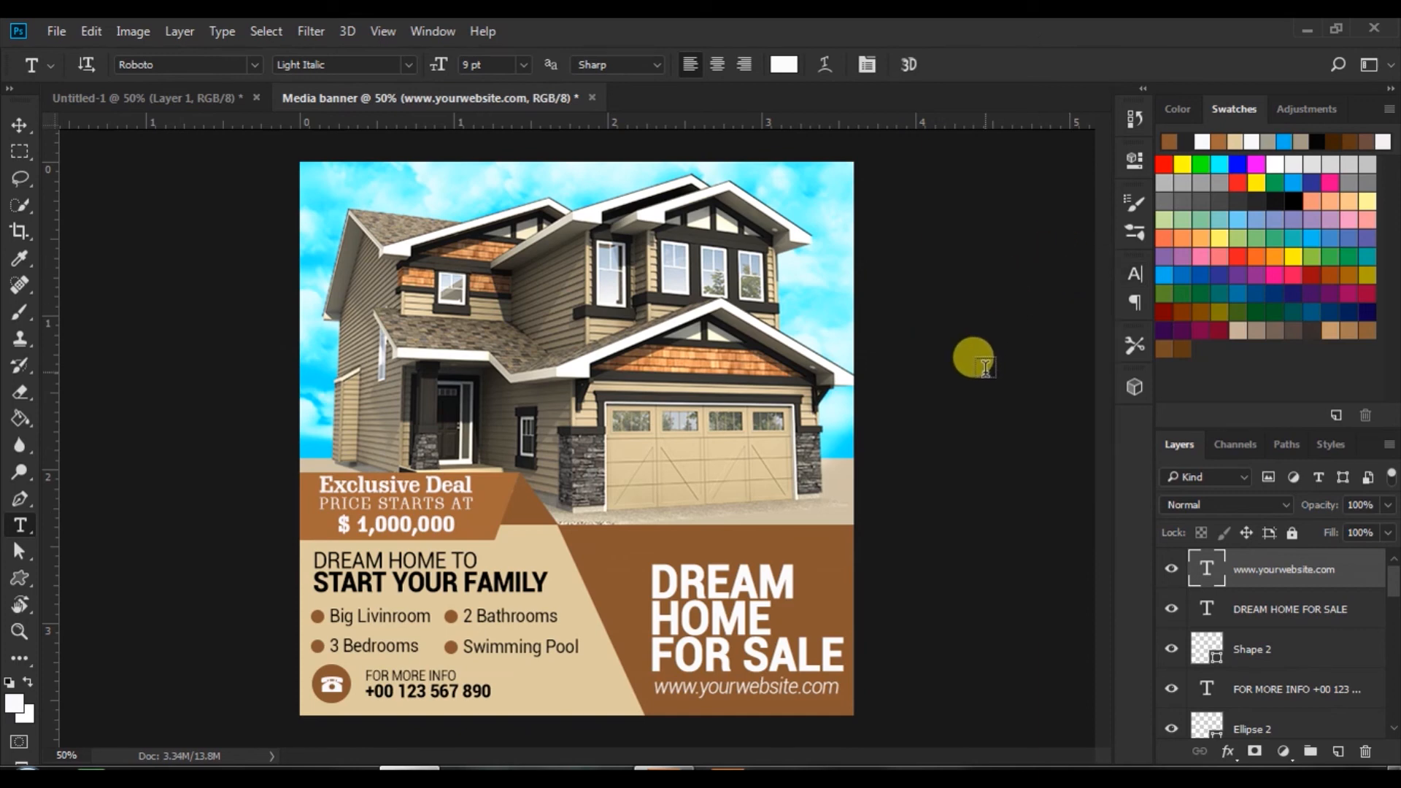
- Nudge the website line slightly down and align its left edge with the "DREAM HOME FOR SALE" text
{"action": "left_click", "coordinate": [20, 126]}
{"action": "key", "text": "Down"}
{"action": "key", "text": "Down"}
{"action": "key", "text": "Down"}
{"action": "key", "text": "Up"}
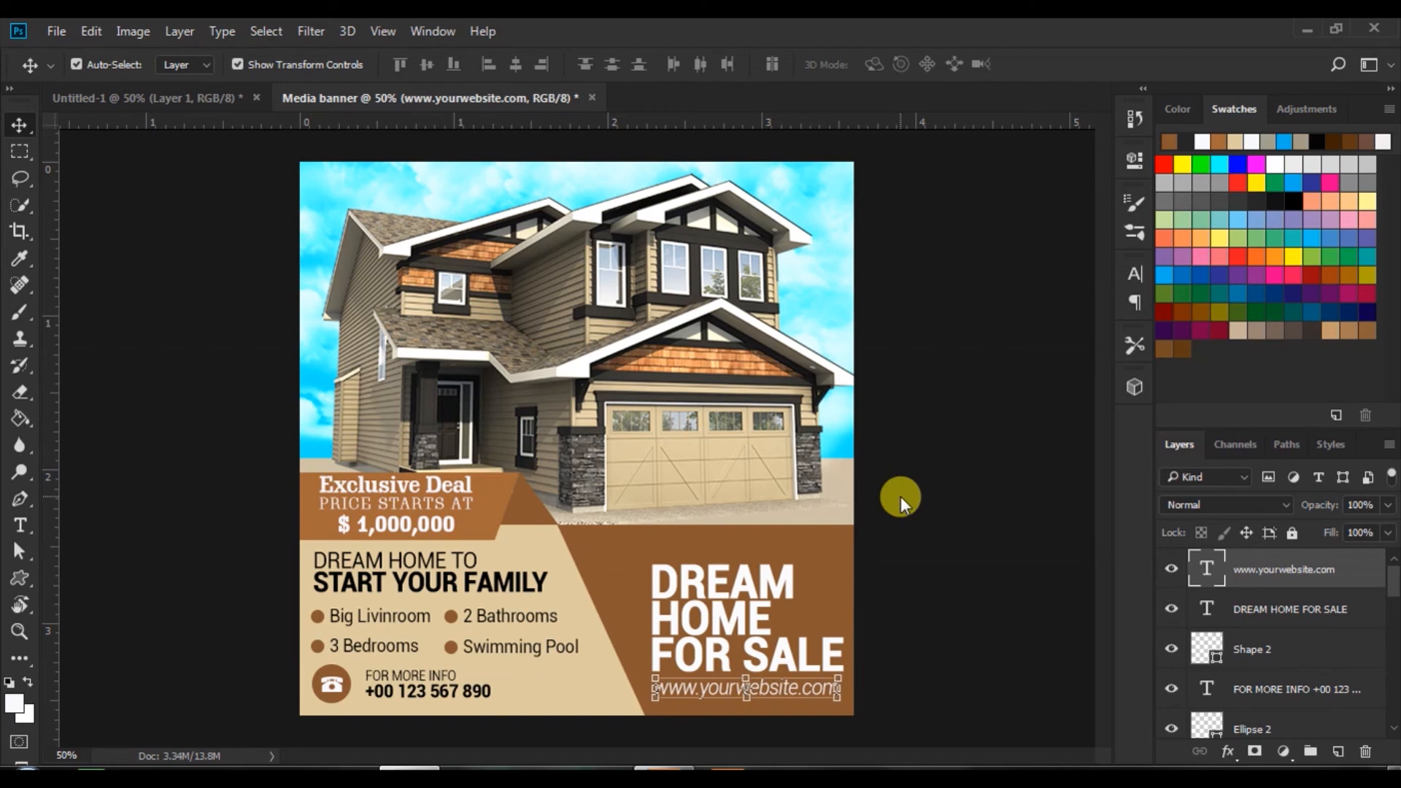
{"action": "left_click", "coordinate": [1268, 610], "text": "shift"}
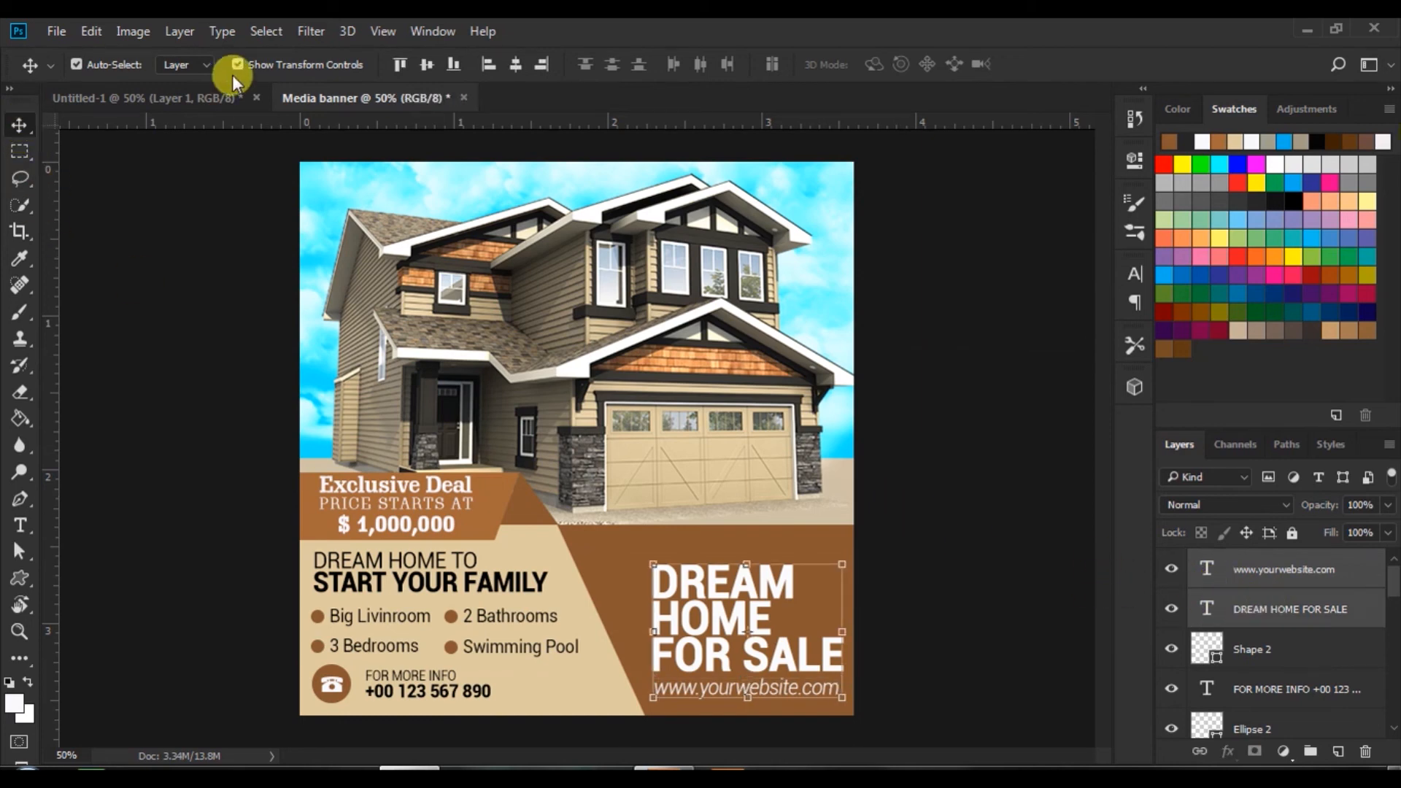
{"action": "left_click", "coordinate": [495, 65]}
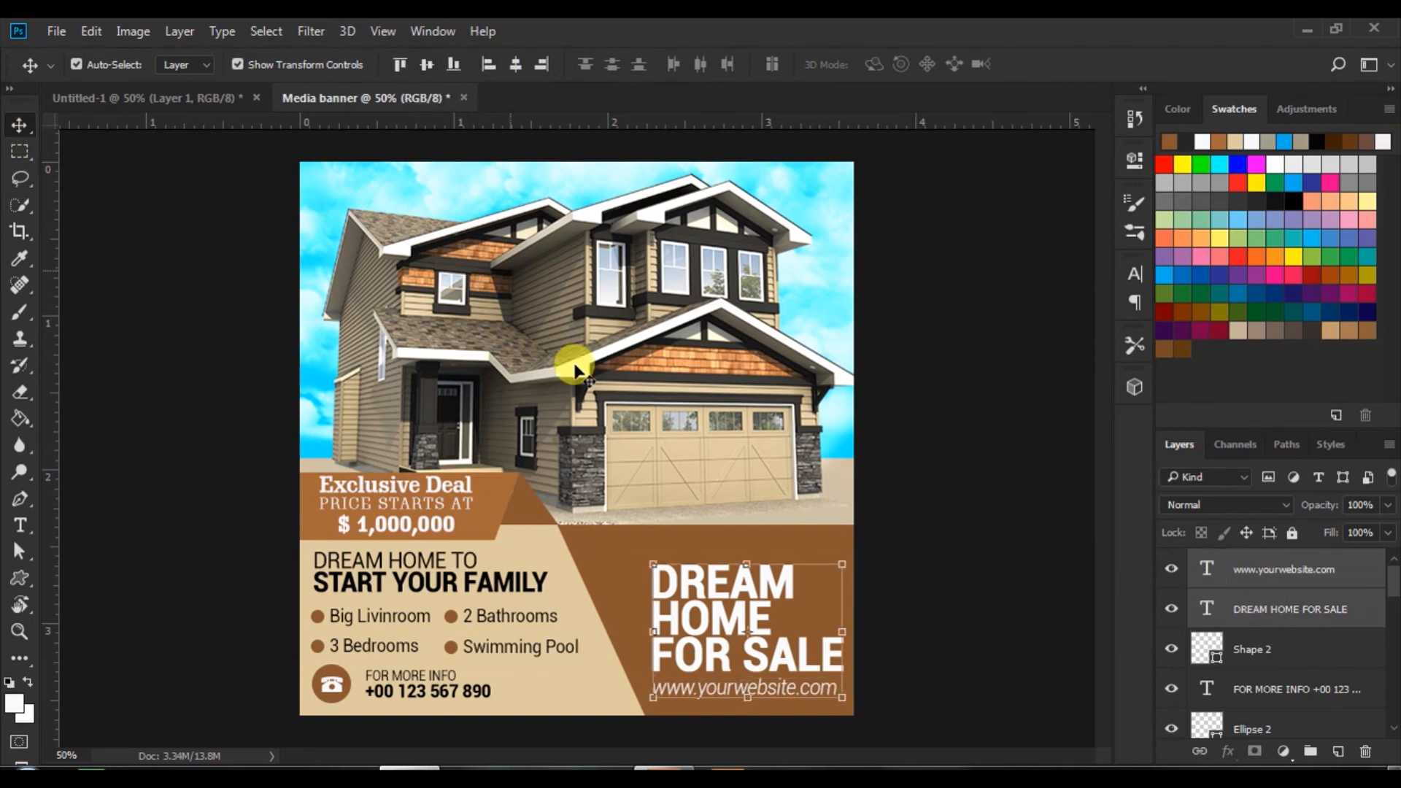
- Shift the "DREAM HOME FOR SALE" text and website line together slightly up and left, then deselect them
{"action": "left_click", "coordinate": [766, 591]}
{"action": "left_click_drag", "start_coordinate": [766, 591], "coordinate": [766, 590]}
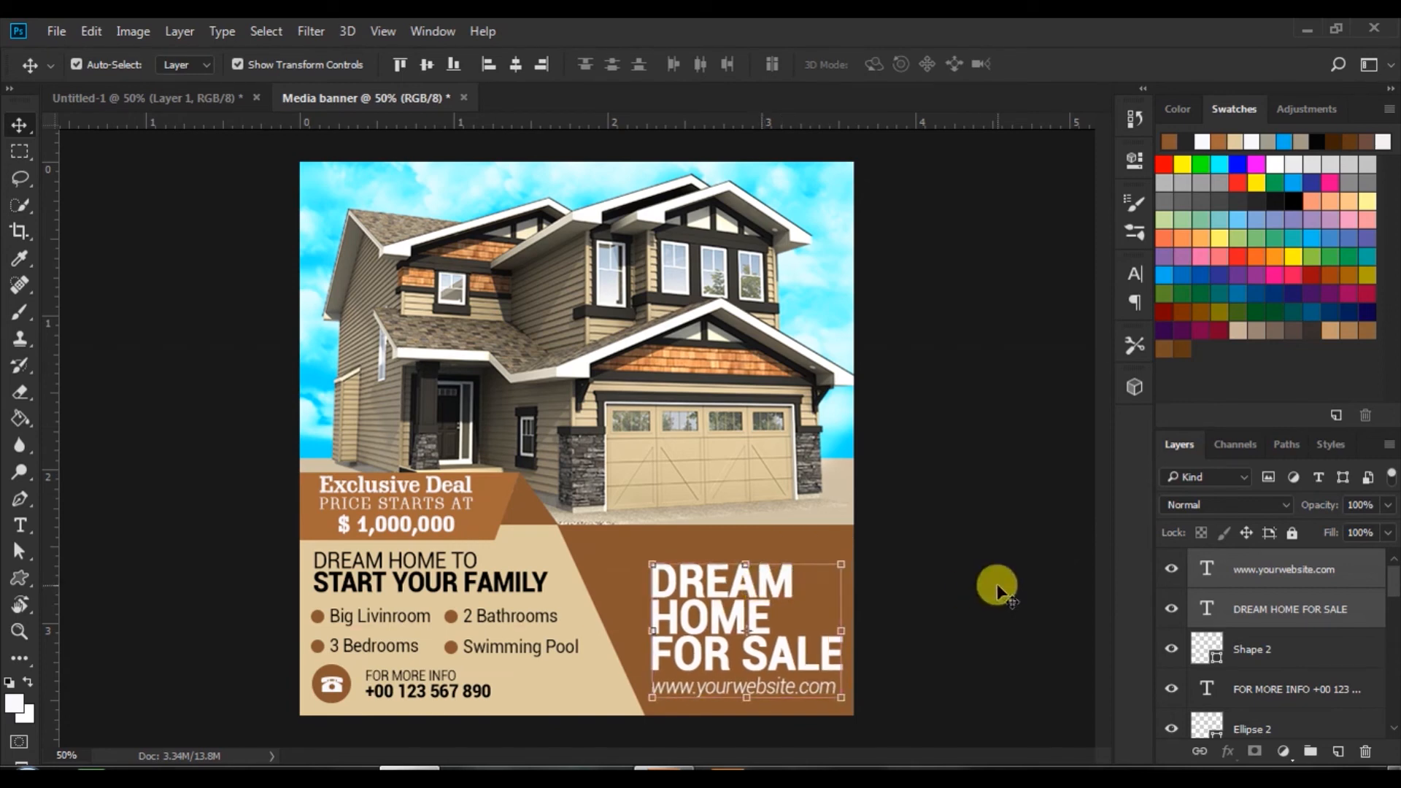
{"action": "left_click", "coordinate": [998, 588]}
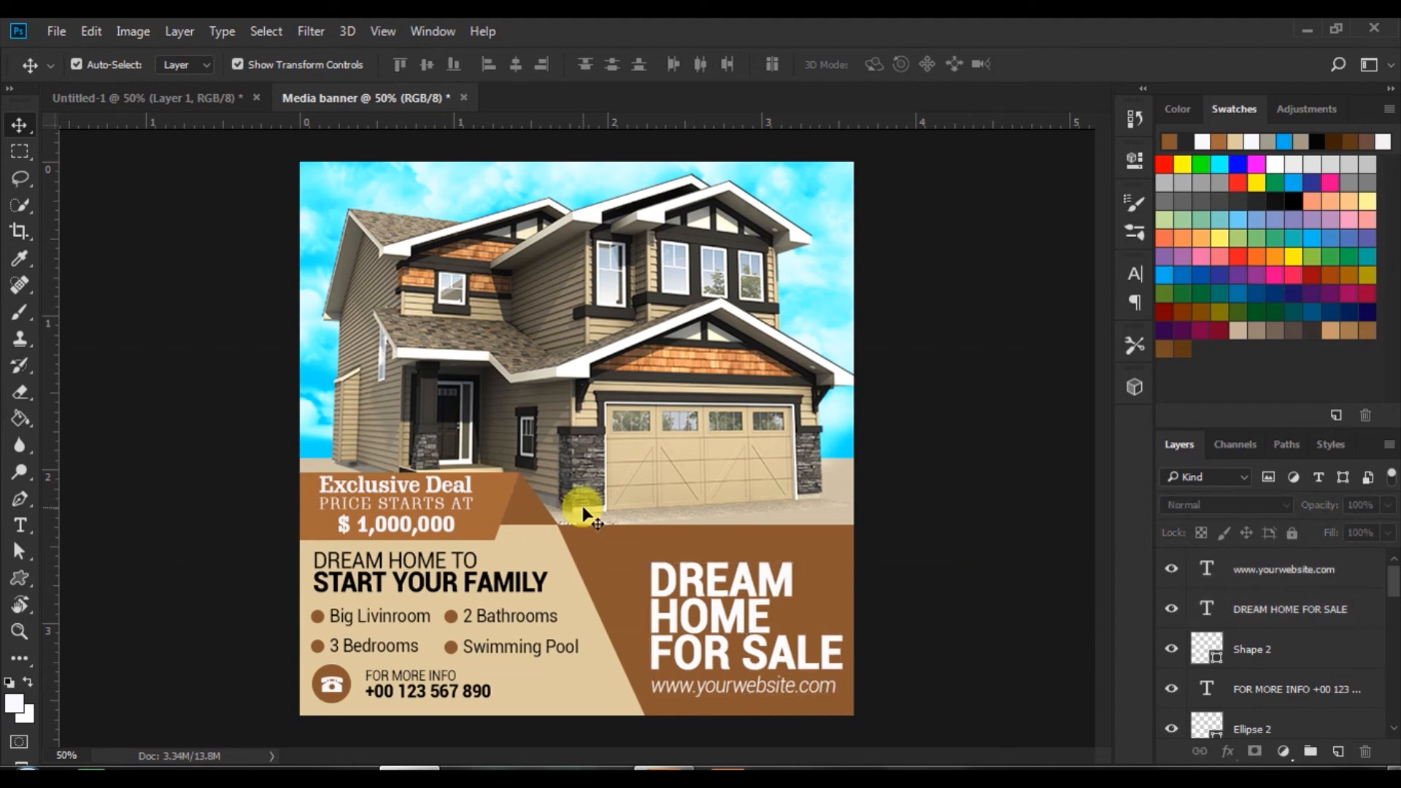
- Draw a 388 by 92 px rectangle across the brown panel's upper edge and fill it with the panel's brown
{"action": "left_click_drag", "start_coordinate": [20, 577], "coordinate": [84, 585]}
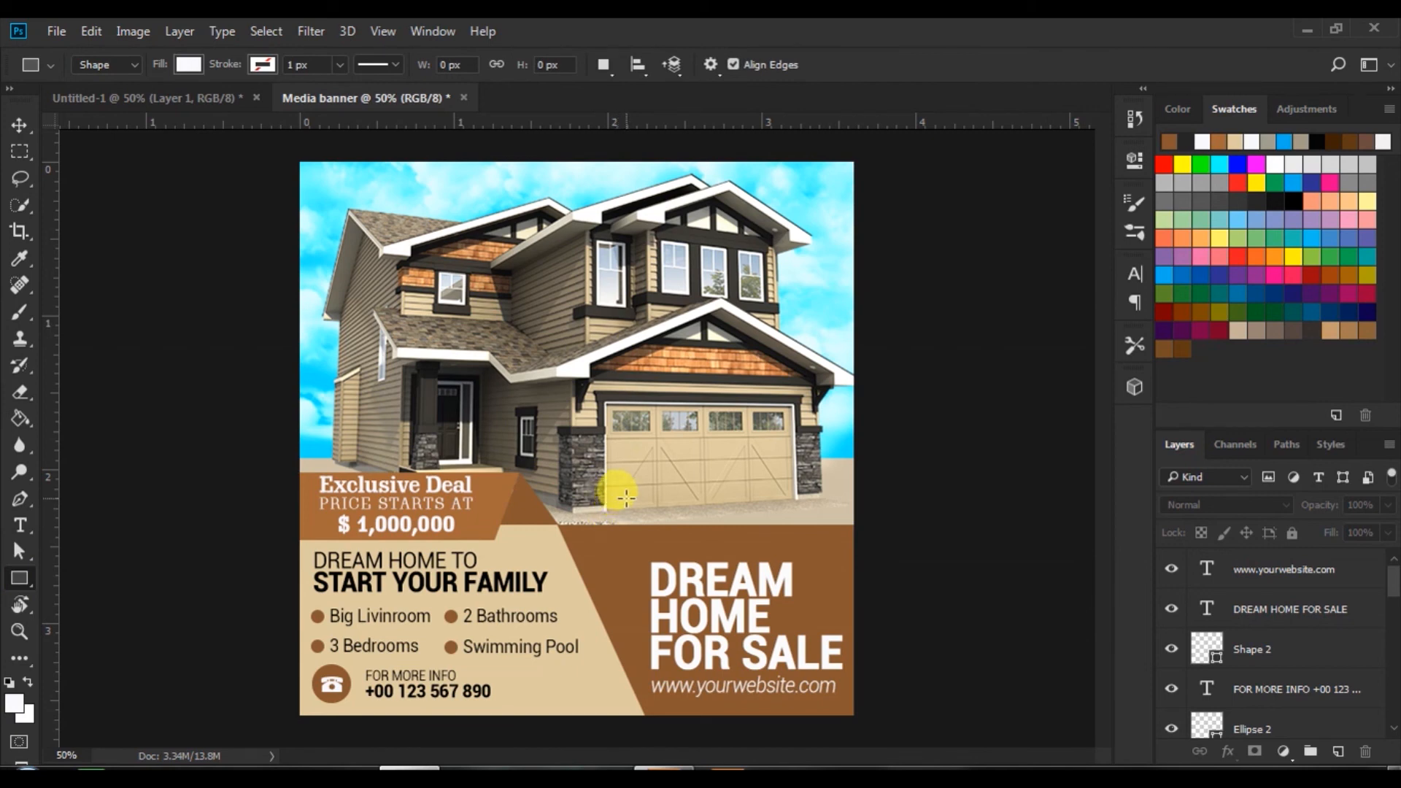
{"action": "left_click_drag", "start_coordinate": [626, 497], "coordinate": [824, 540]}
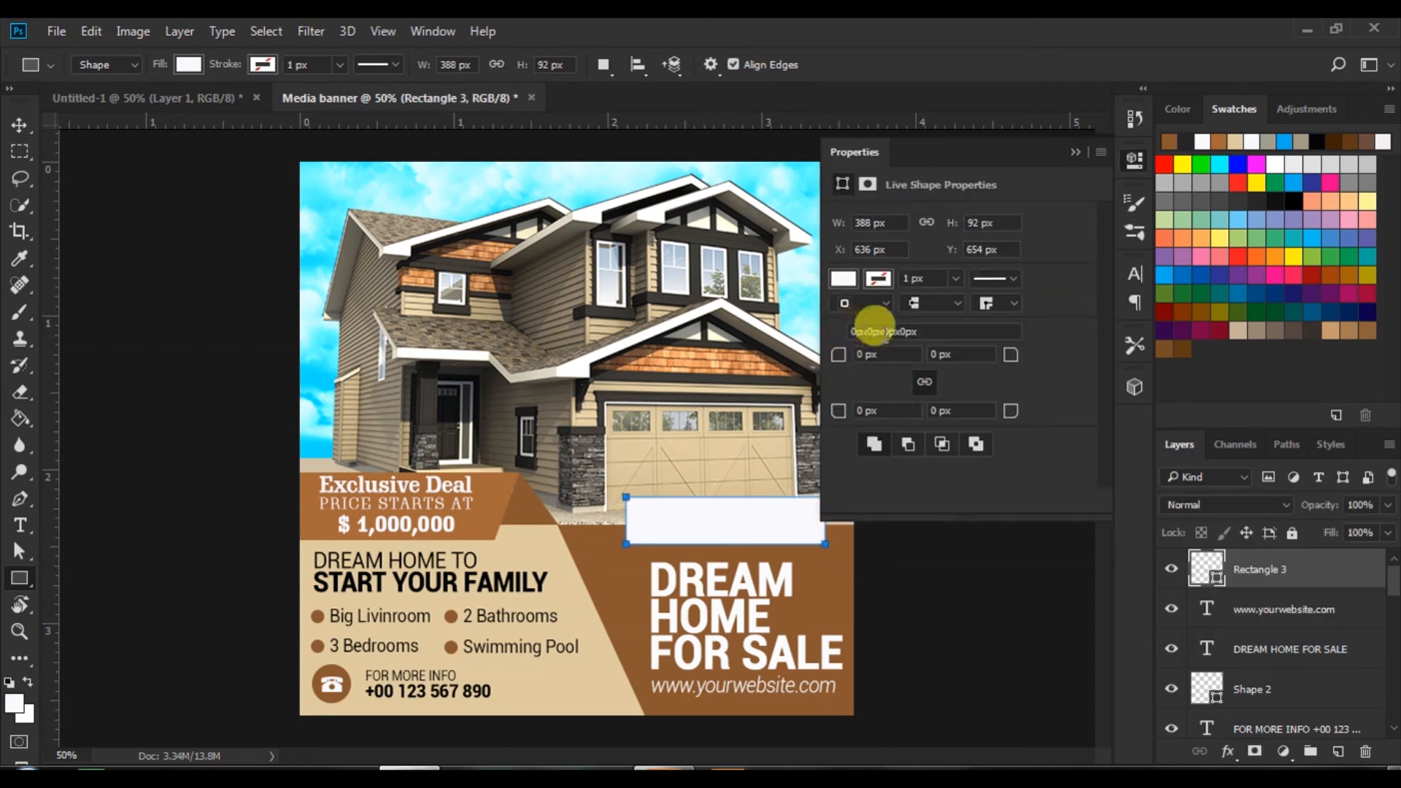
{"action": "left_click", "coordinate": [843, 278]}
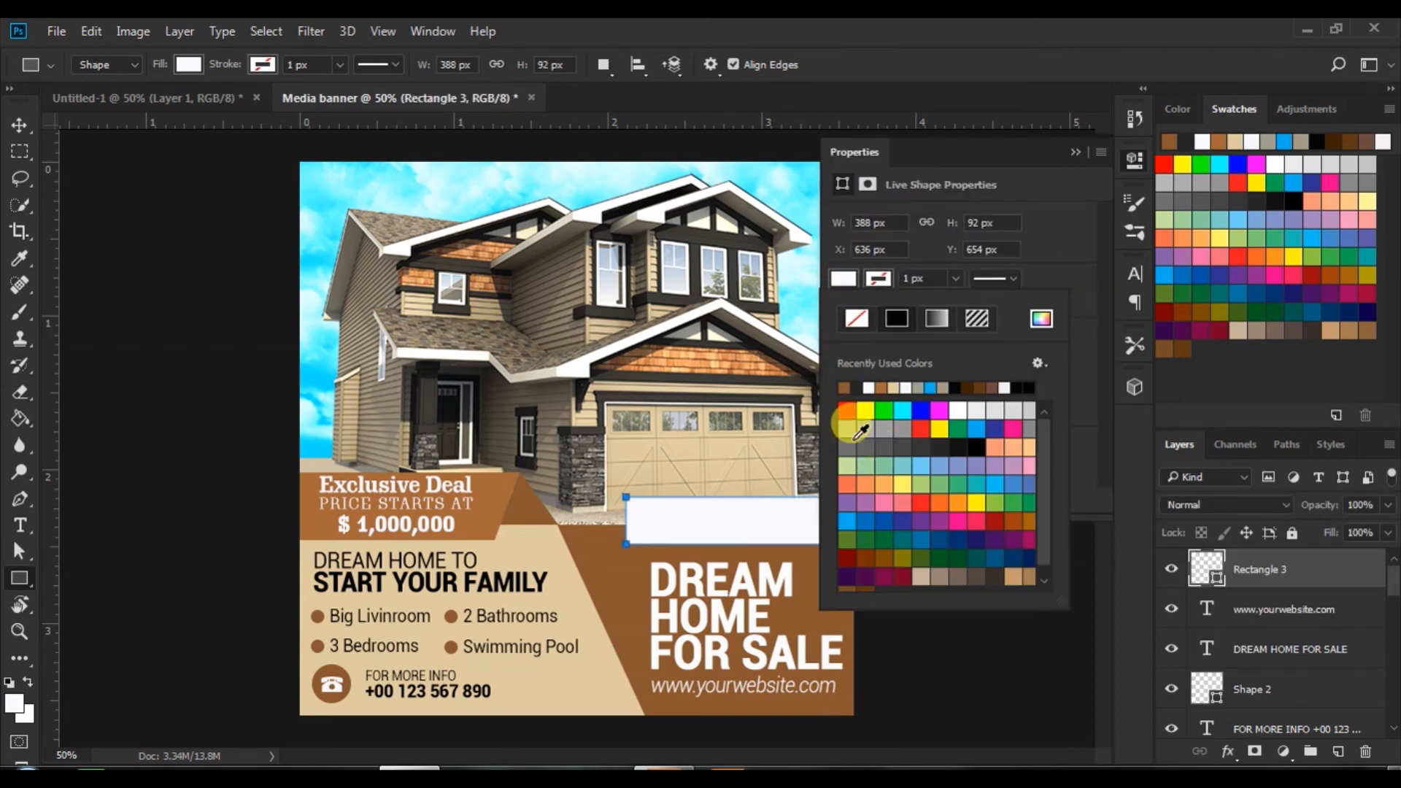
{"action": "left_click", "coordinate": [844, 390]}
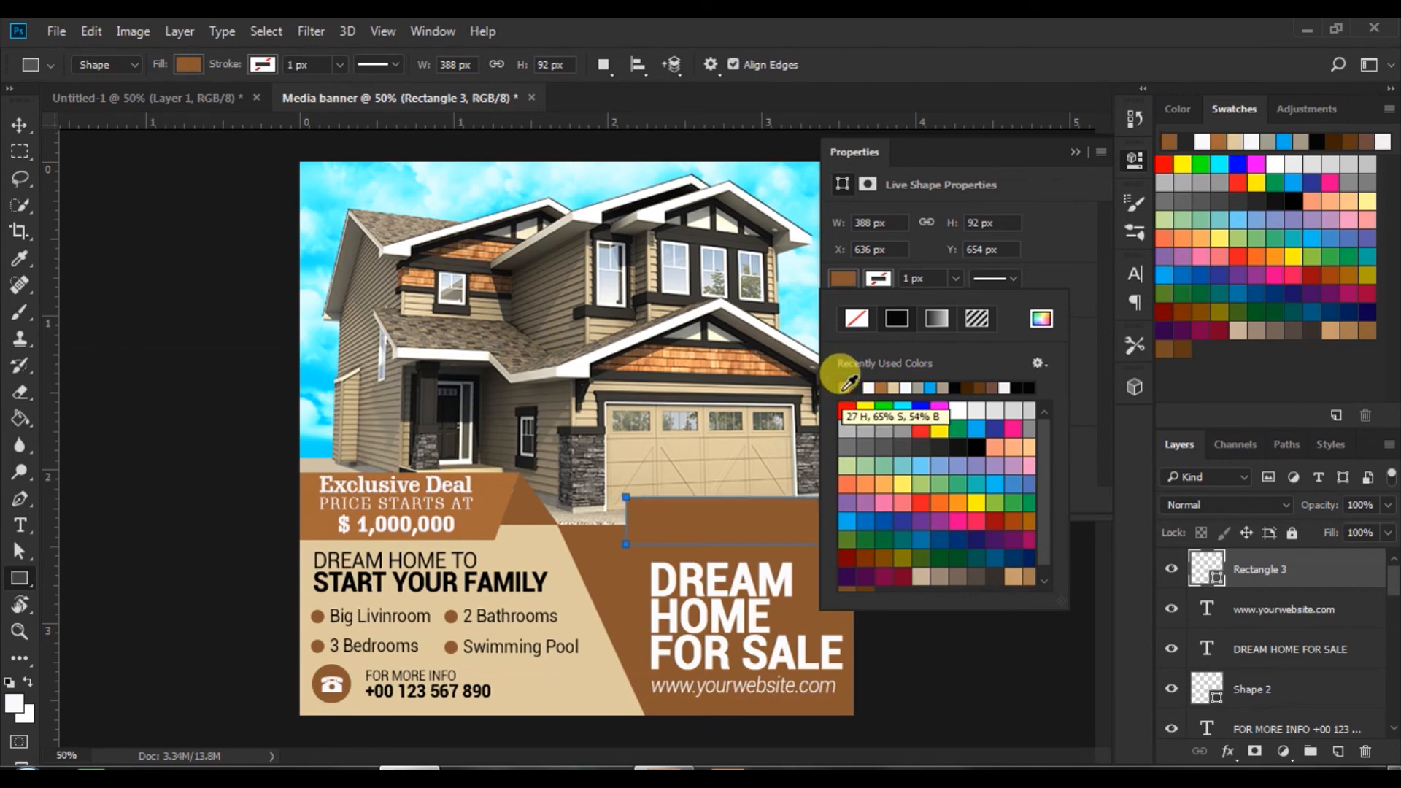
- Close the shape properties and deselect the new brown rectangle
{"action": "left_click", "coordinate": [1074, 149]}
{"action": "left_click", "coordinate": [1074, 150]}
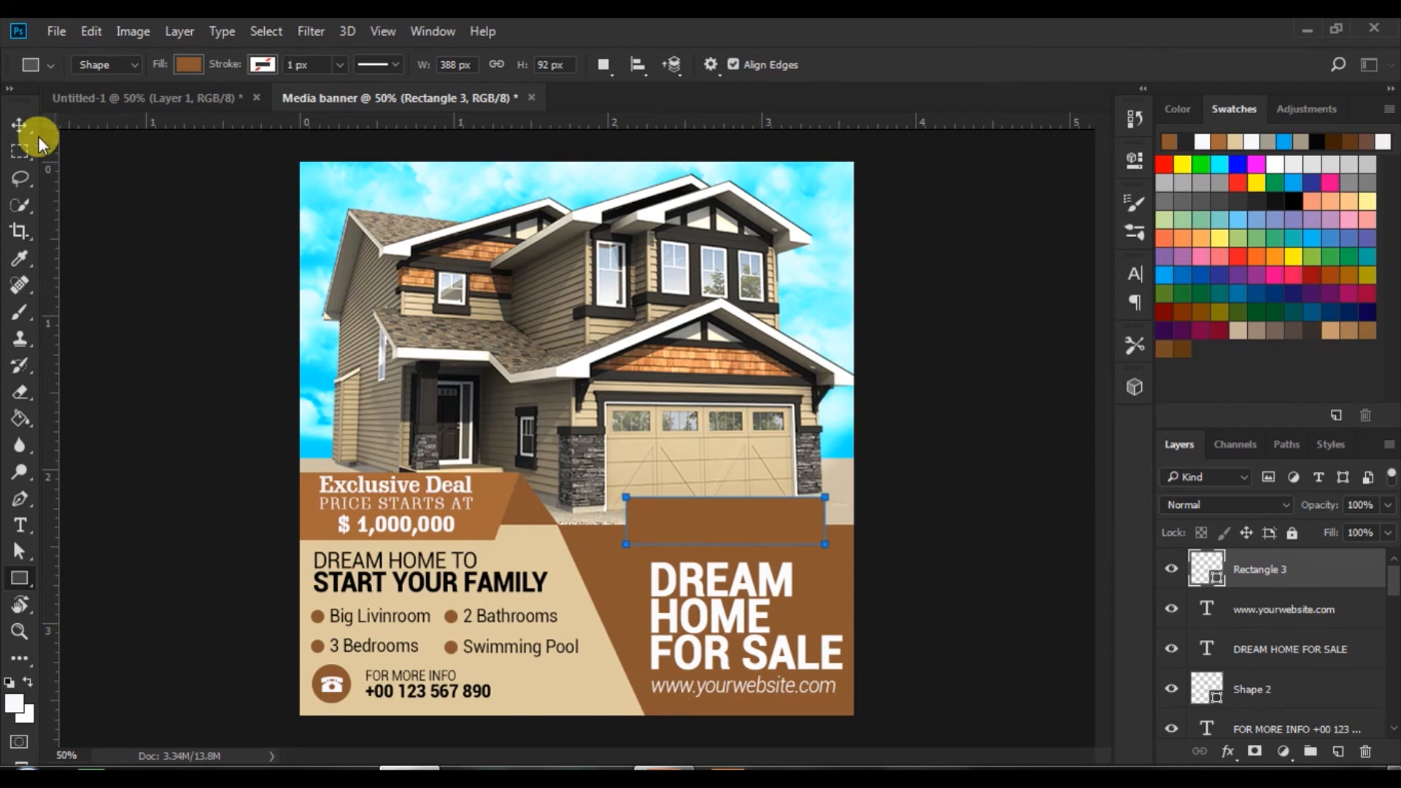
{"action": "left_click", "coordinate": [19, 125]}
{"action": "left_click", "coordinate": [793, 517]}
{"action": "left_click", "coordinate": [176, 563]}
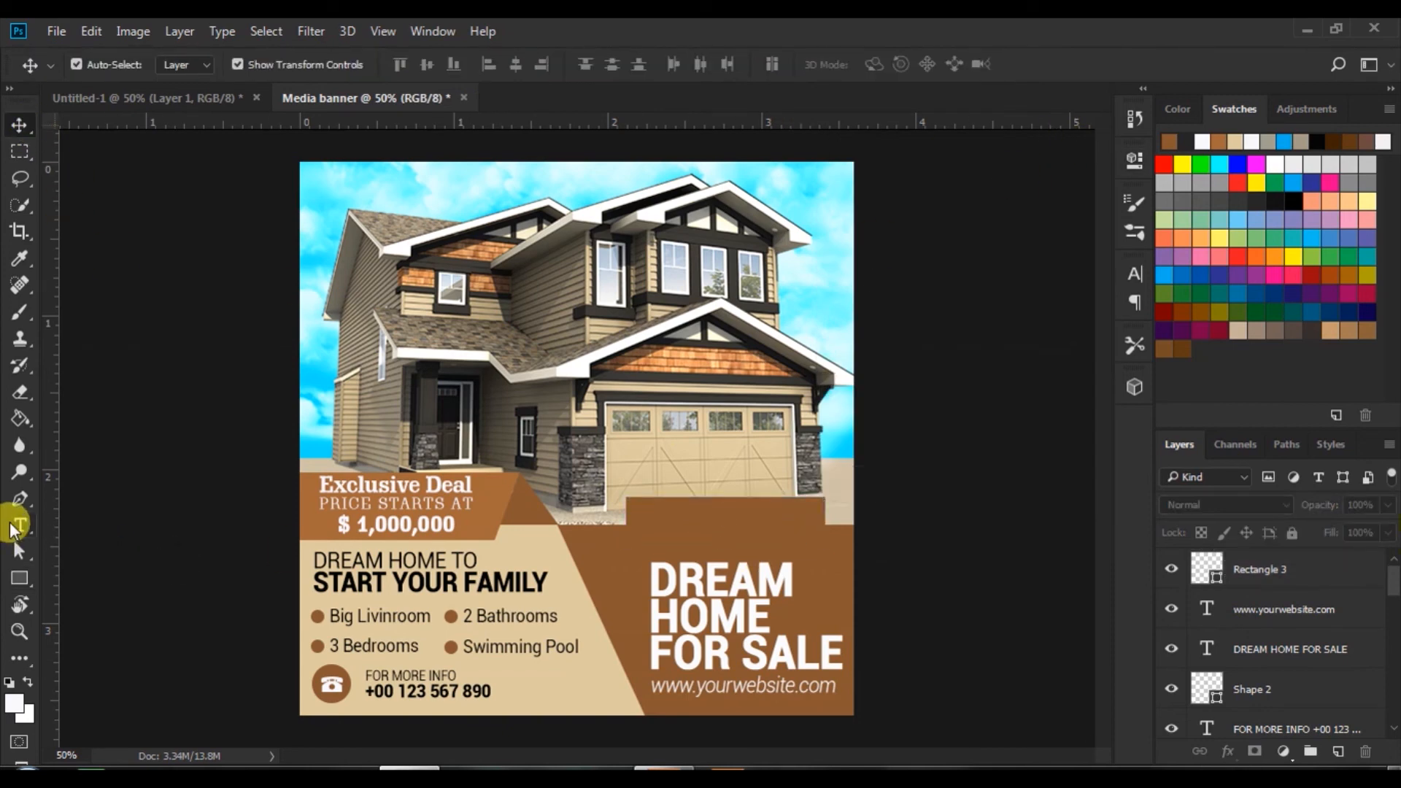
- Add a white 9 pt Roboto Black text line "COPANY NAME" on the brown rectangle above "DREAM HOME FOR SALE"
{"action": "left_click", "coordinate": [19, 526]}
{"action": "left_click", "coordinate": [651, 523]}
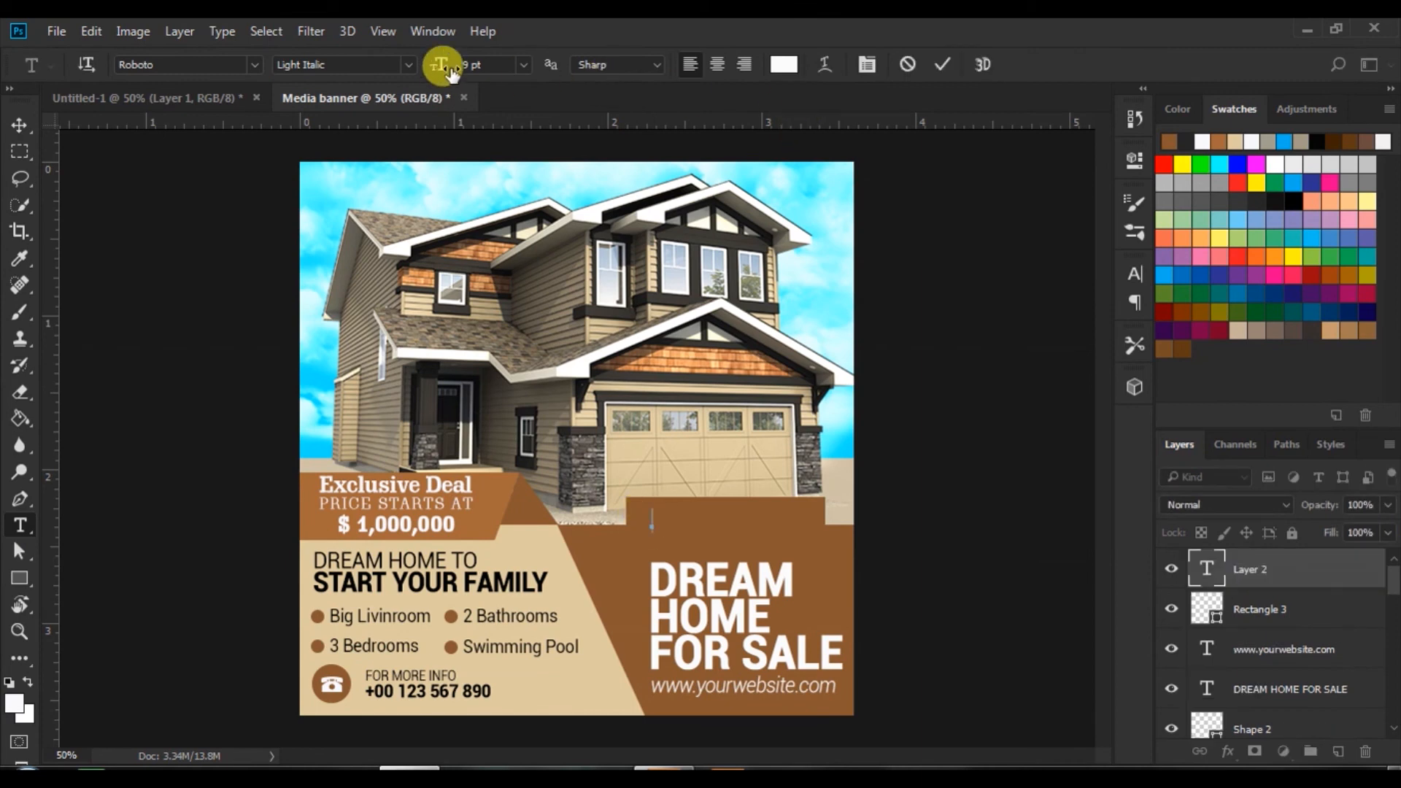
{"action": "left_click", "coordinate": [409, 65]}
{"action": "left_click", "coordinate": [420, 212]}
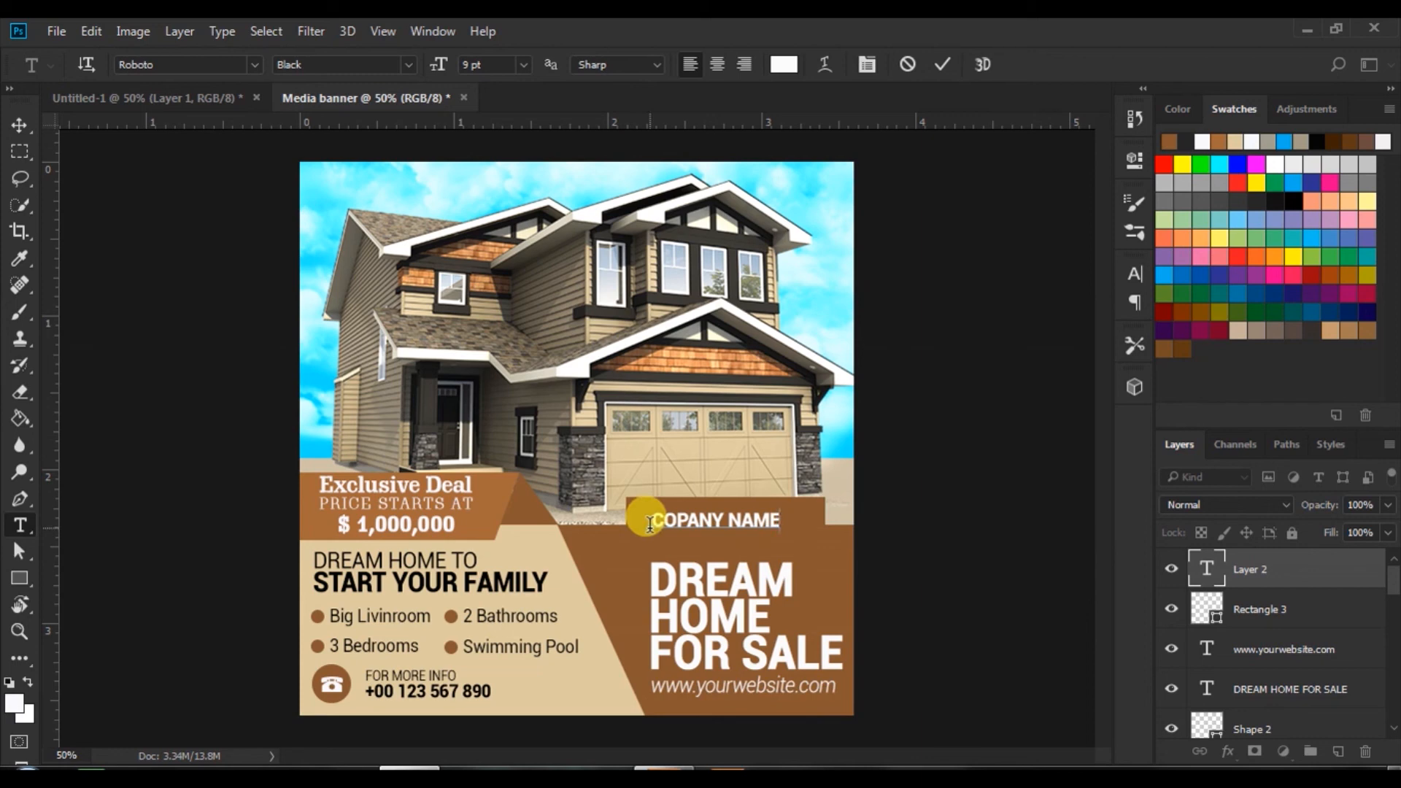
{"action": "left_click", "coordinate": [937, 64]}
- Center the "COPANY NAME" text vertically and horizontally on the brown rectangle behind it
{"action": "left_click", "coordinate": [20, 125]}
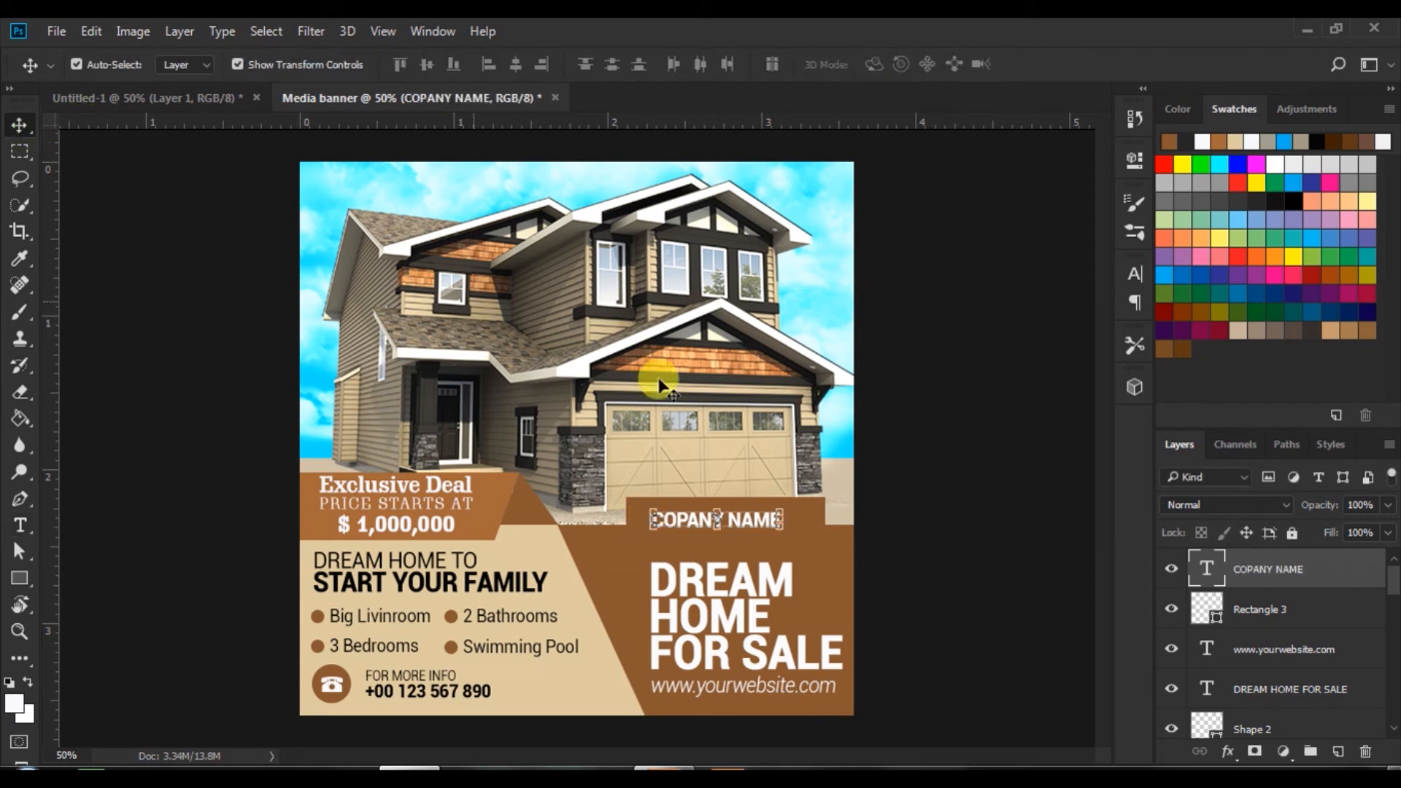
{"action": "left_click", "coordinate": [1213, 608], "text": "shift"}
{"action": "left_click", "coordinate": [427, 65]}
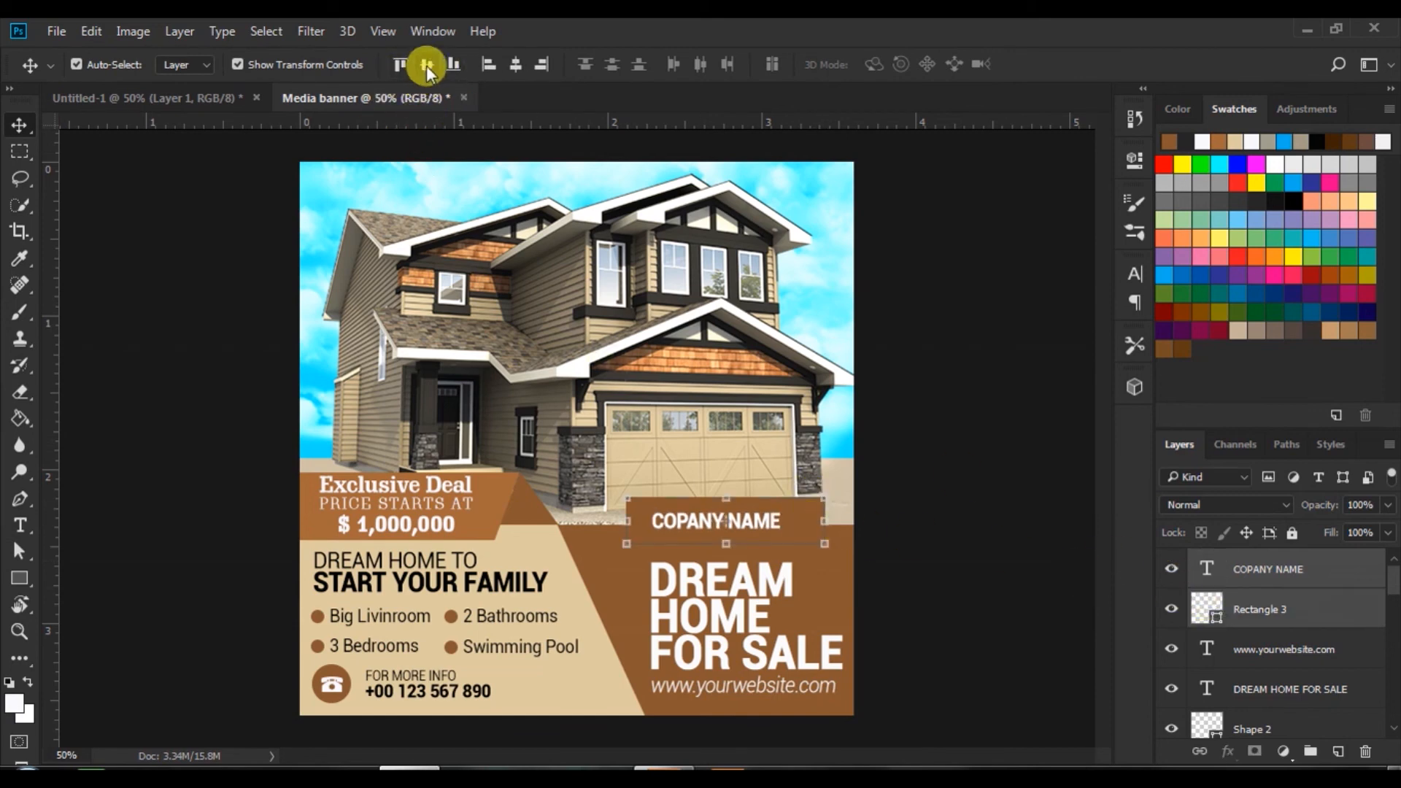
{"action": "left_click", "coordinate": [524, 66]}
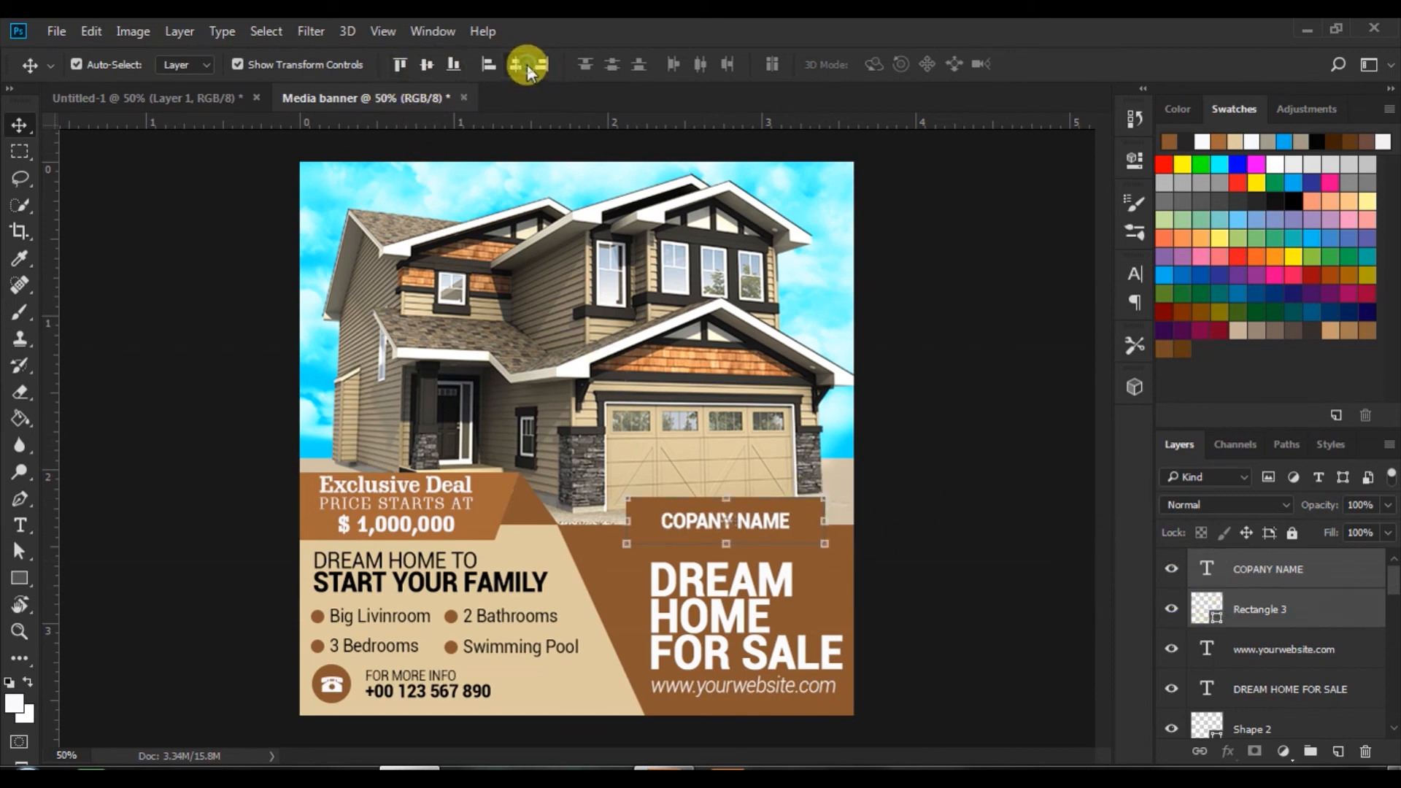
- Recolor the rectangle behind "COPANY NAME" with the lighter brown from the recent colors and deselect it
{"action": "left_click", "coordinate": [1201, 610]}
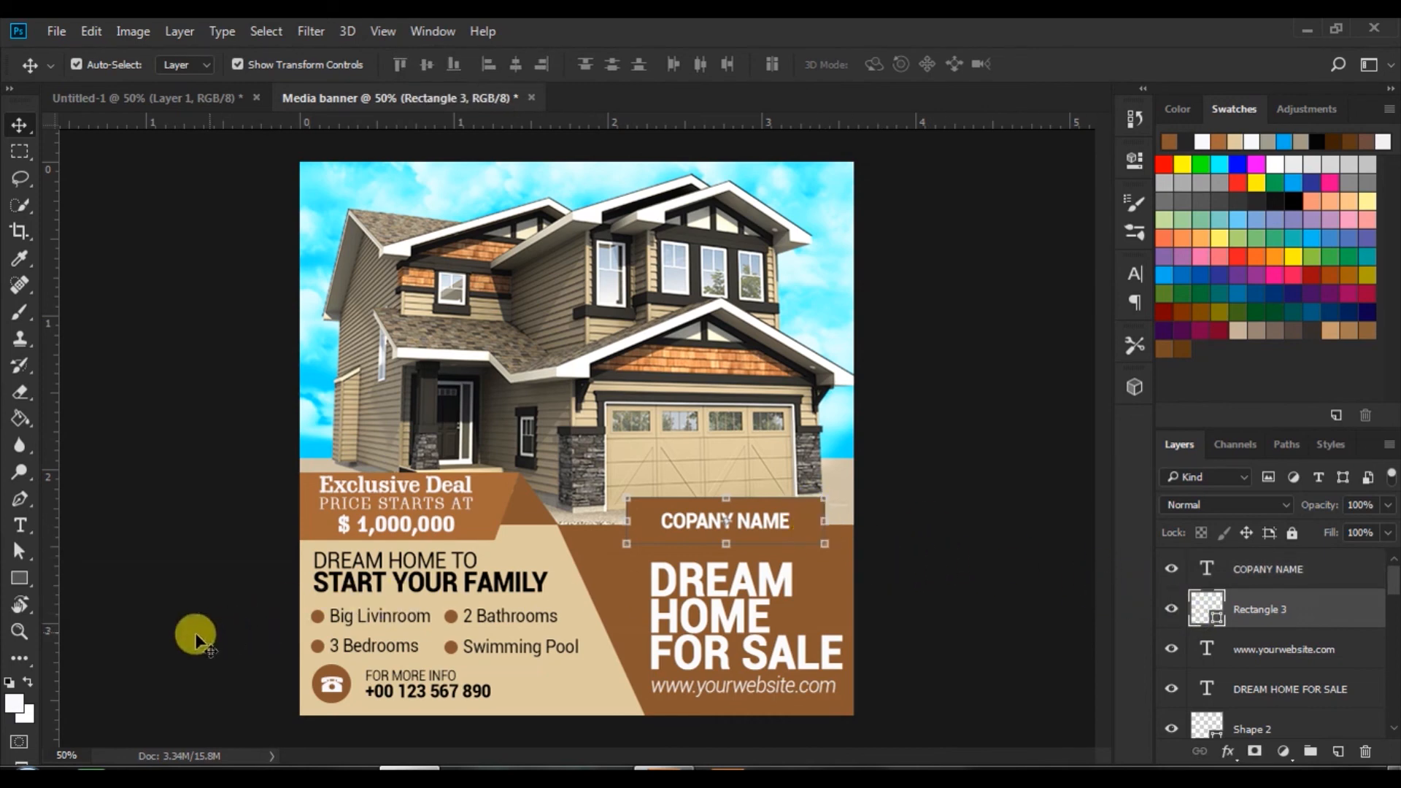
{"action": "left_click", "coordinate": [19, 577]}
{"action": "left_click", "coordinate": [188, 64]}
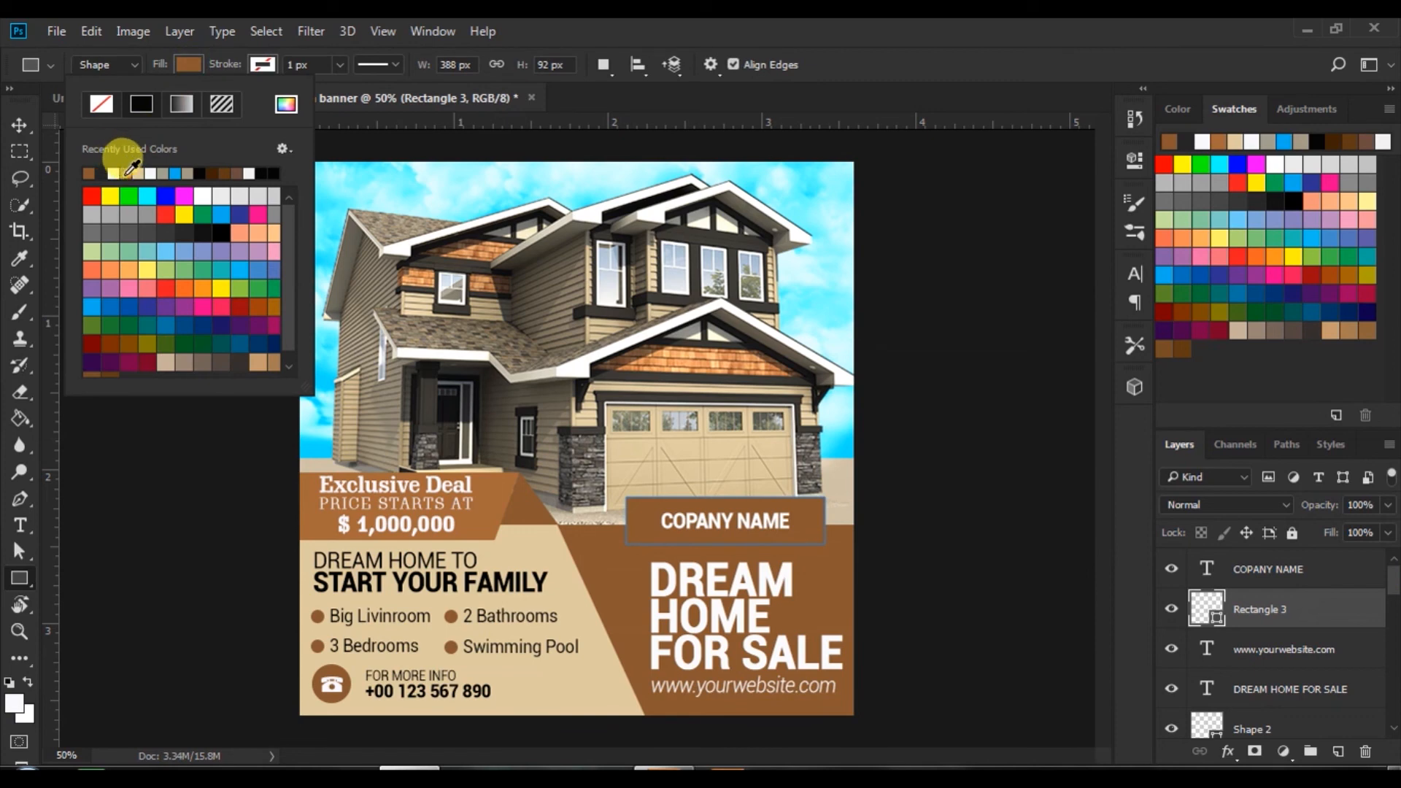
{"action": "left_click", "coordinate": [20, 125]}
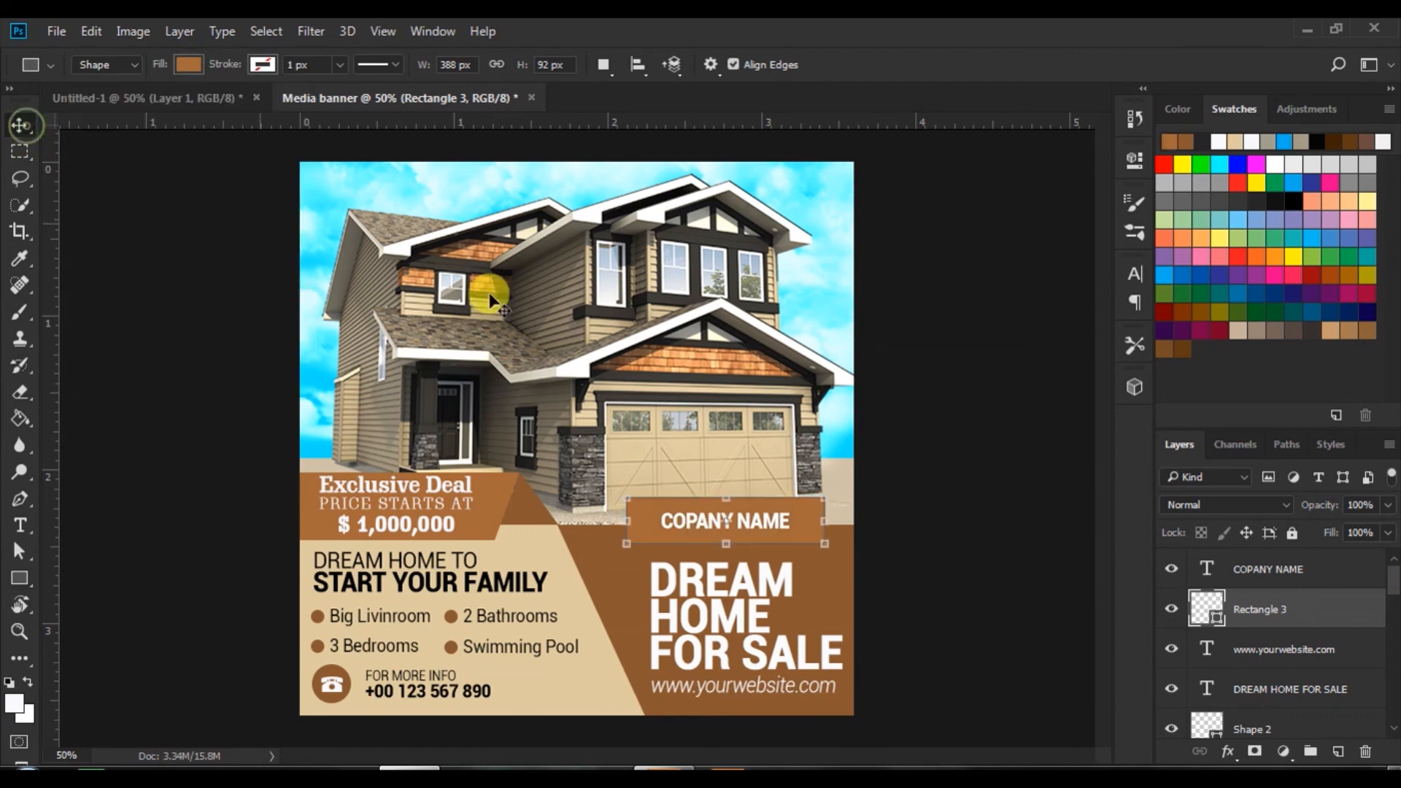
{"action": "left_click", "coordinate": [1036, 485]}
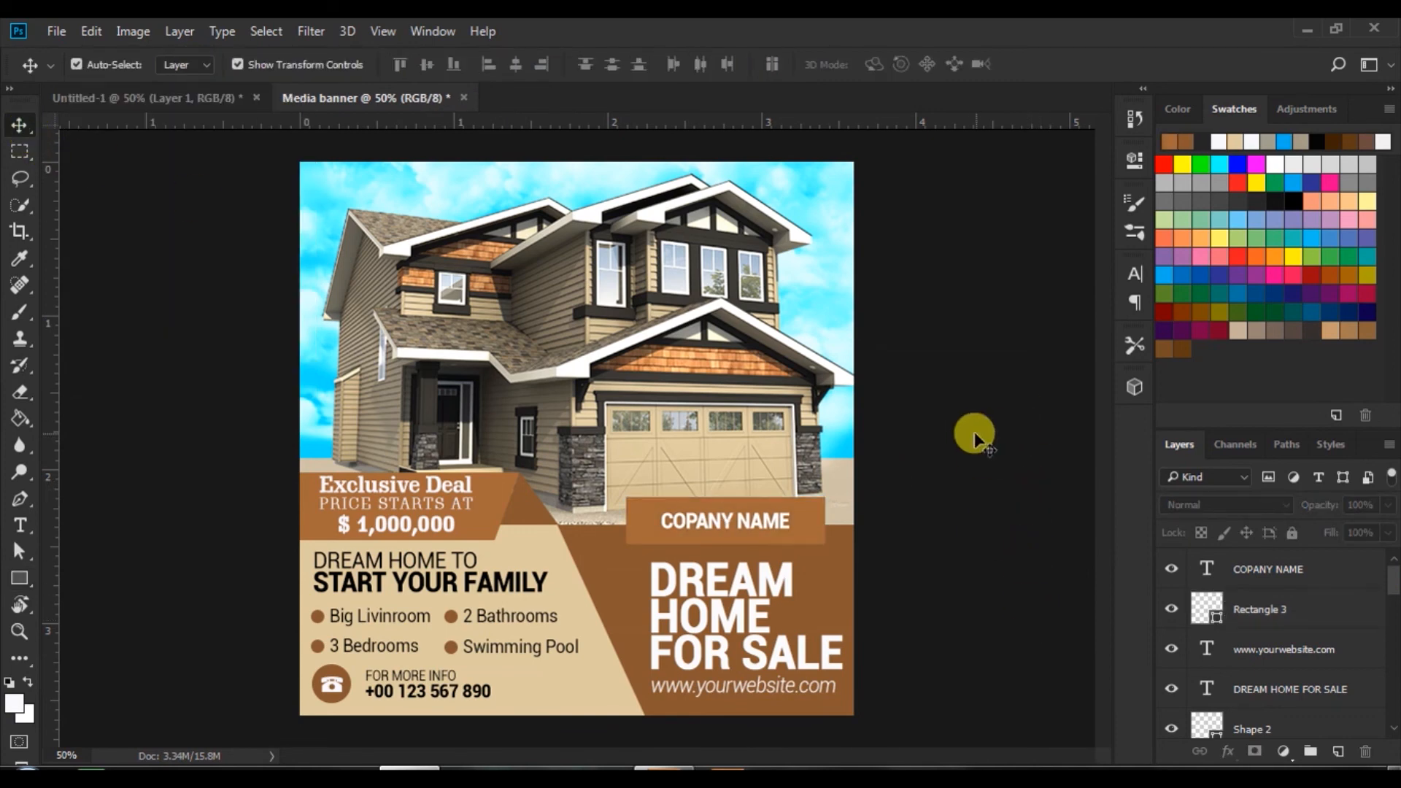
- Draw white strips directly above the photo layer: 44 by 750 px along the photo's left edge and 1106 by 38 px along its upper edge
{"action": "left_click", "coordinate": [336, 448]}
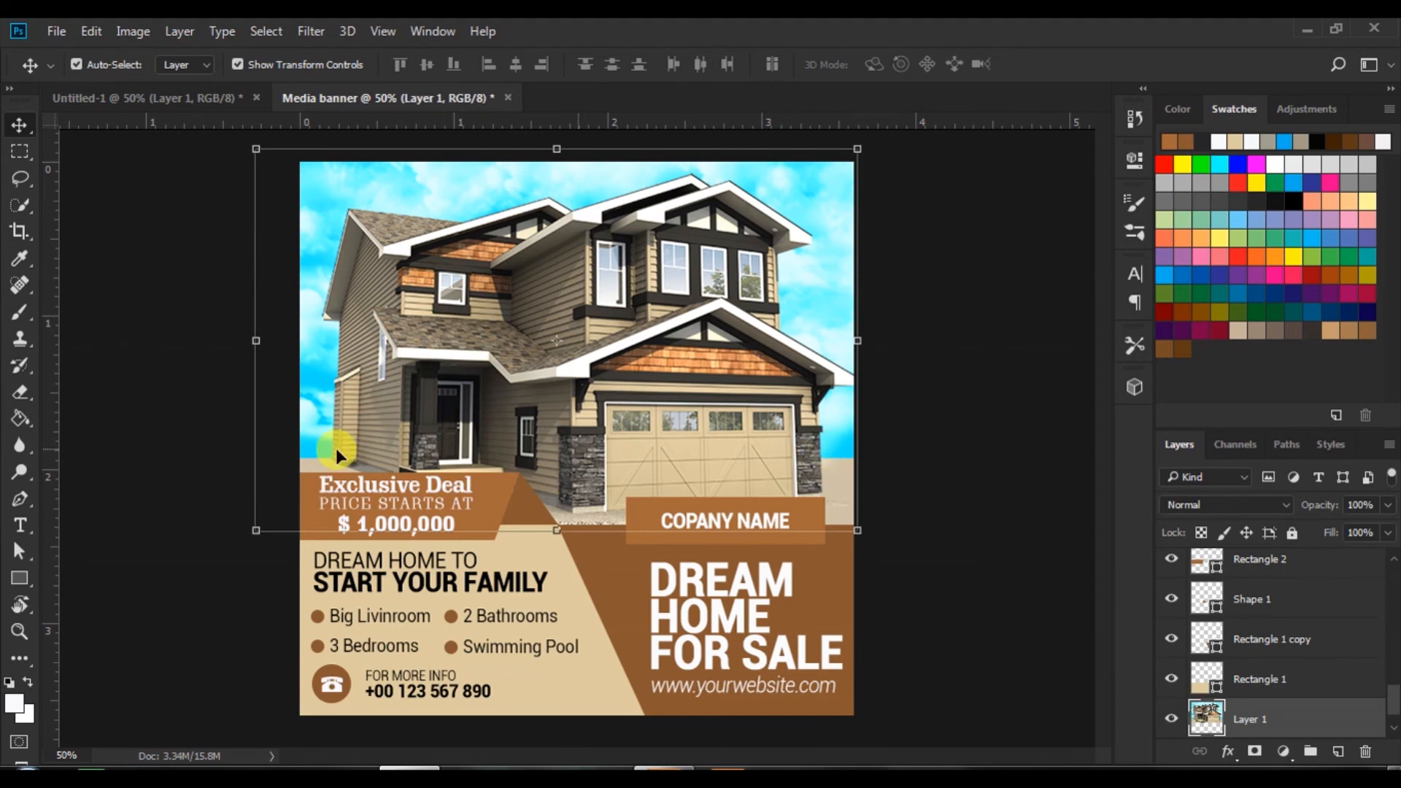
{"action": "left_click", "coordinate": [19, 578]}
{"action": "left_click_drag", "start_coordinate": [292, 154], "coordinate": [315, 540]}
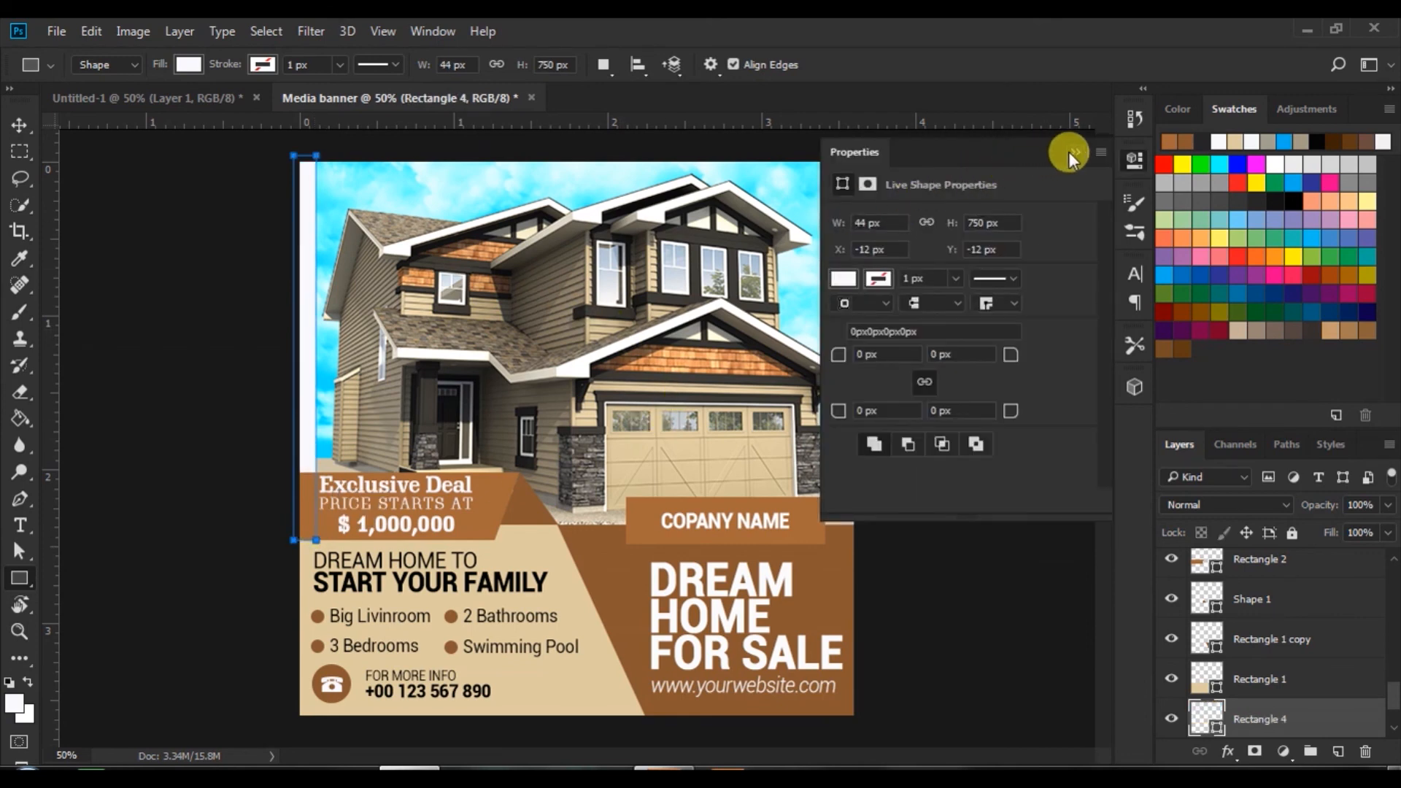
{"action": "left_click", "coordinate": [1072, 151]}
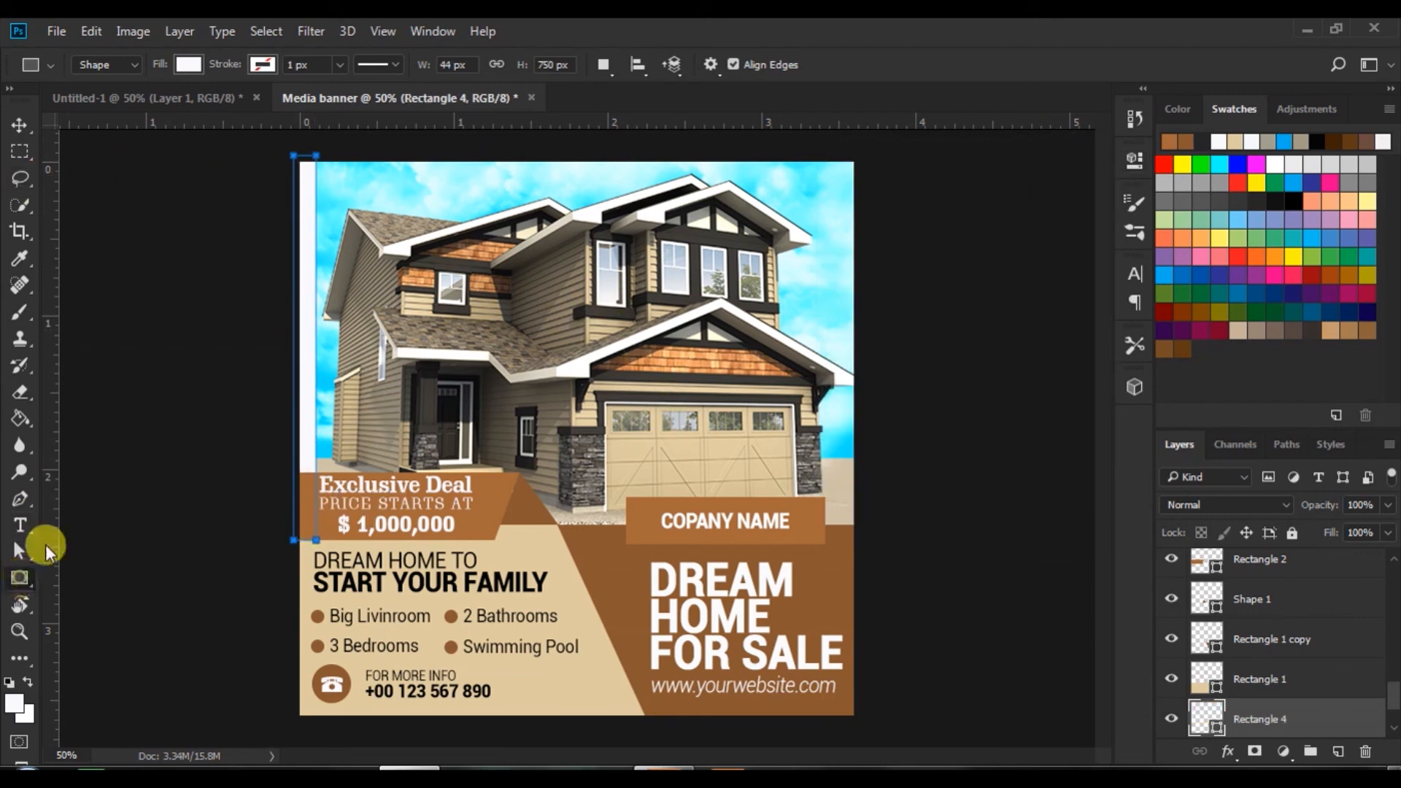
{"action": "left_click_drag", "start_coordinate": [293, 155], "coordinate": [860, 173]}
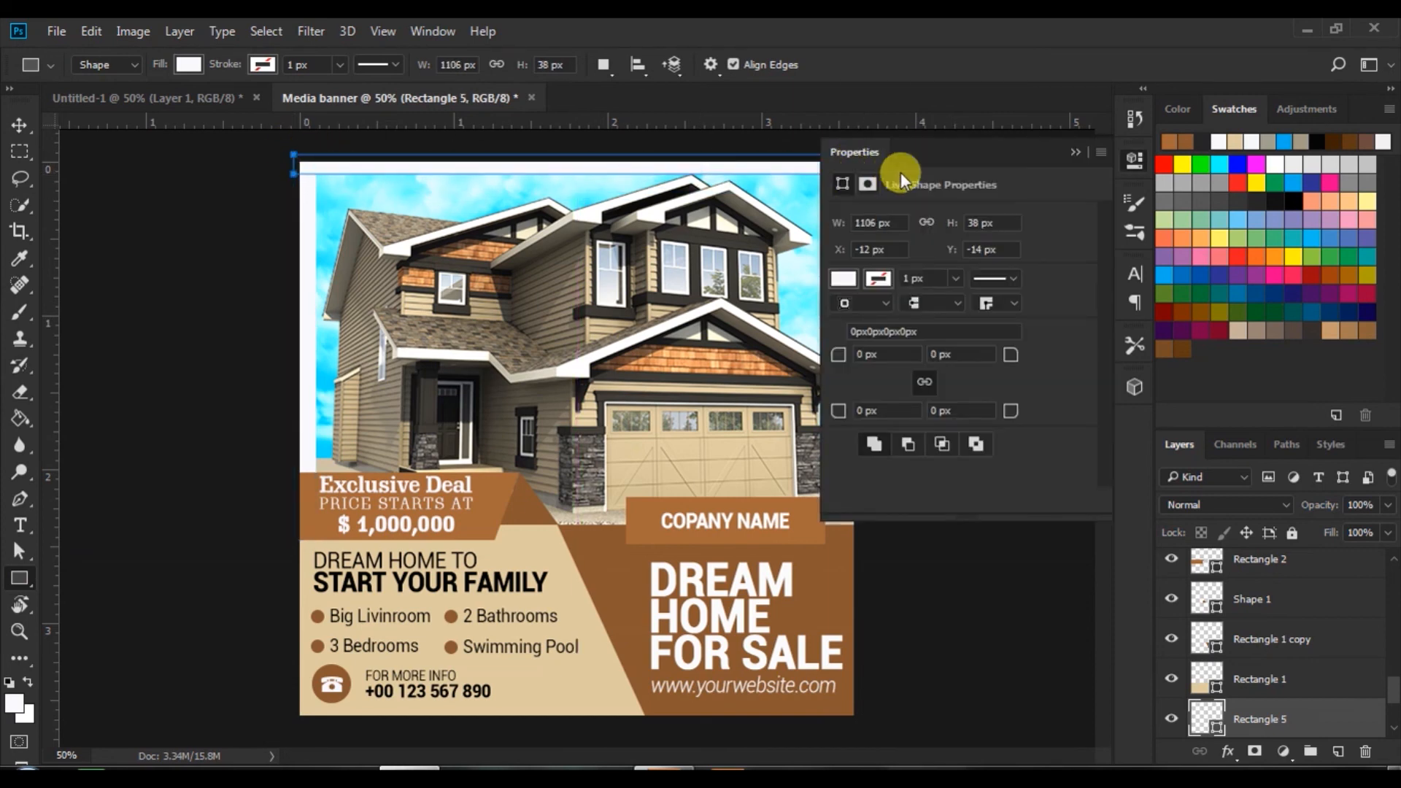
{"action": "left_click", "coordinate": [1071, 153]}
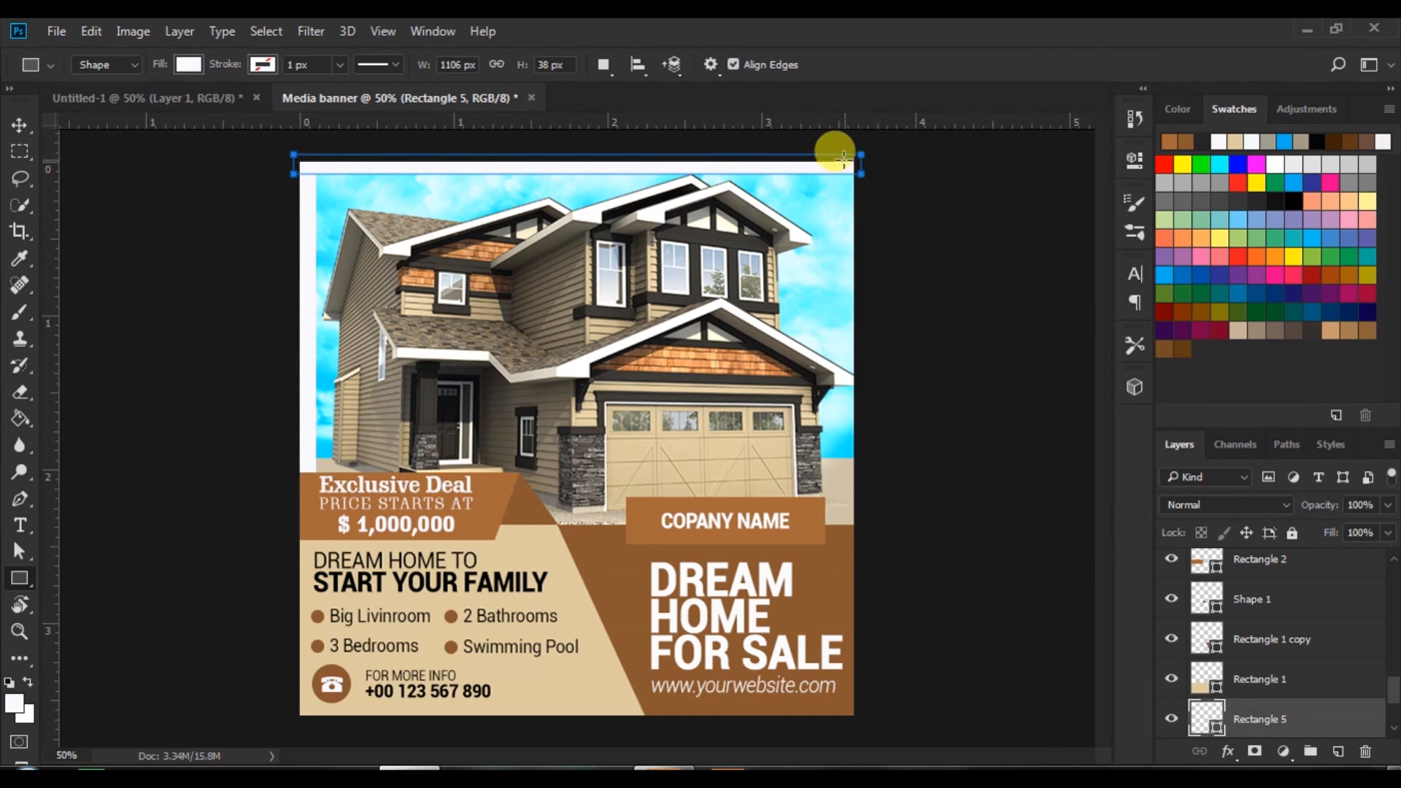
- Draw a white 78 by 736 px strip along the photo's right edge, nudge it slightly right and deselect it
{"action": "left_click_drag", "start_coordinate": [835, 154], "coordinate": [875, 530]}
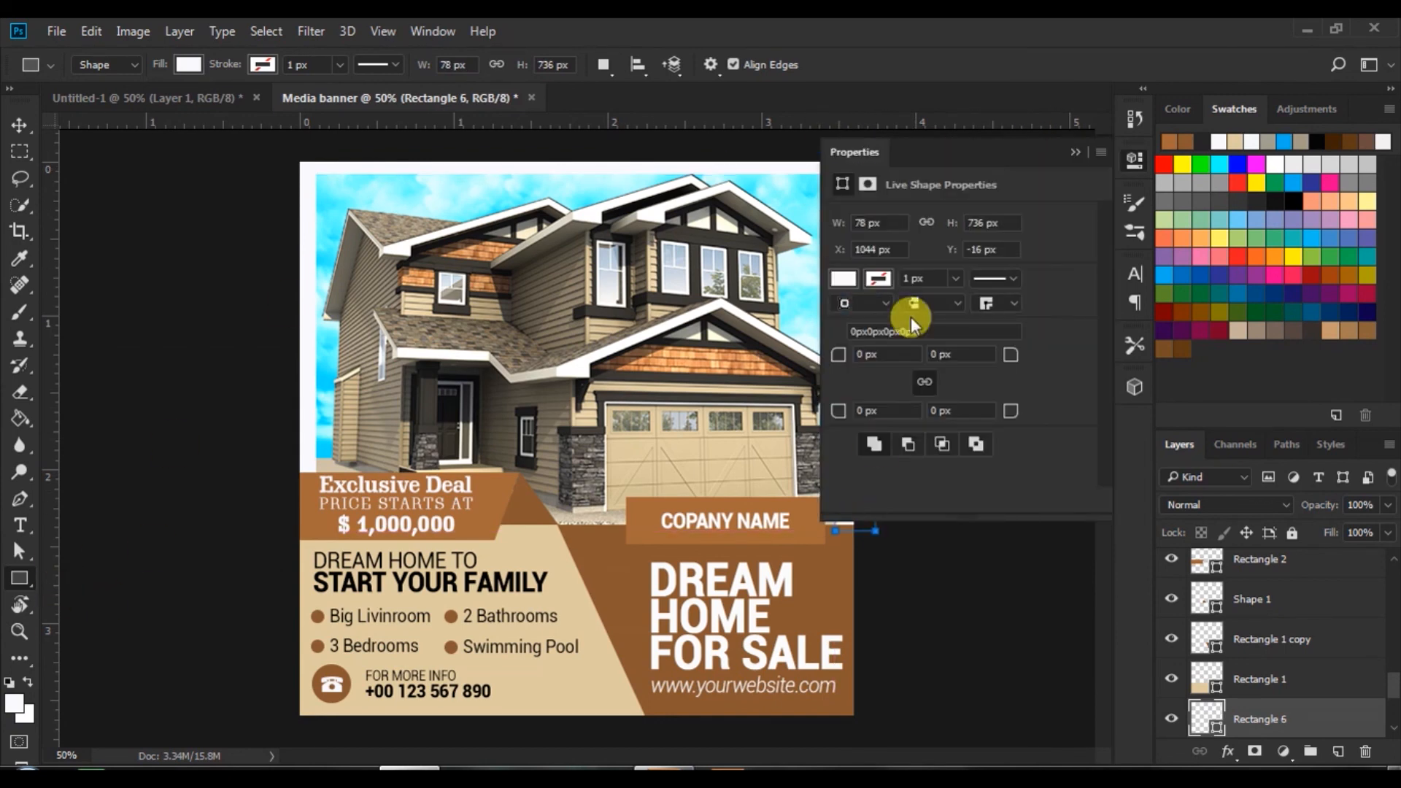
{"action": "left_click", "coordinate": [1069, 155]}
{"action": "left_click", "coordinate": [22, 122]}
{"action": "key", "text": "Right"}
{"action": "key", "text": "Right"}
{"action": "key", "text": "Right"}
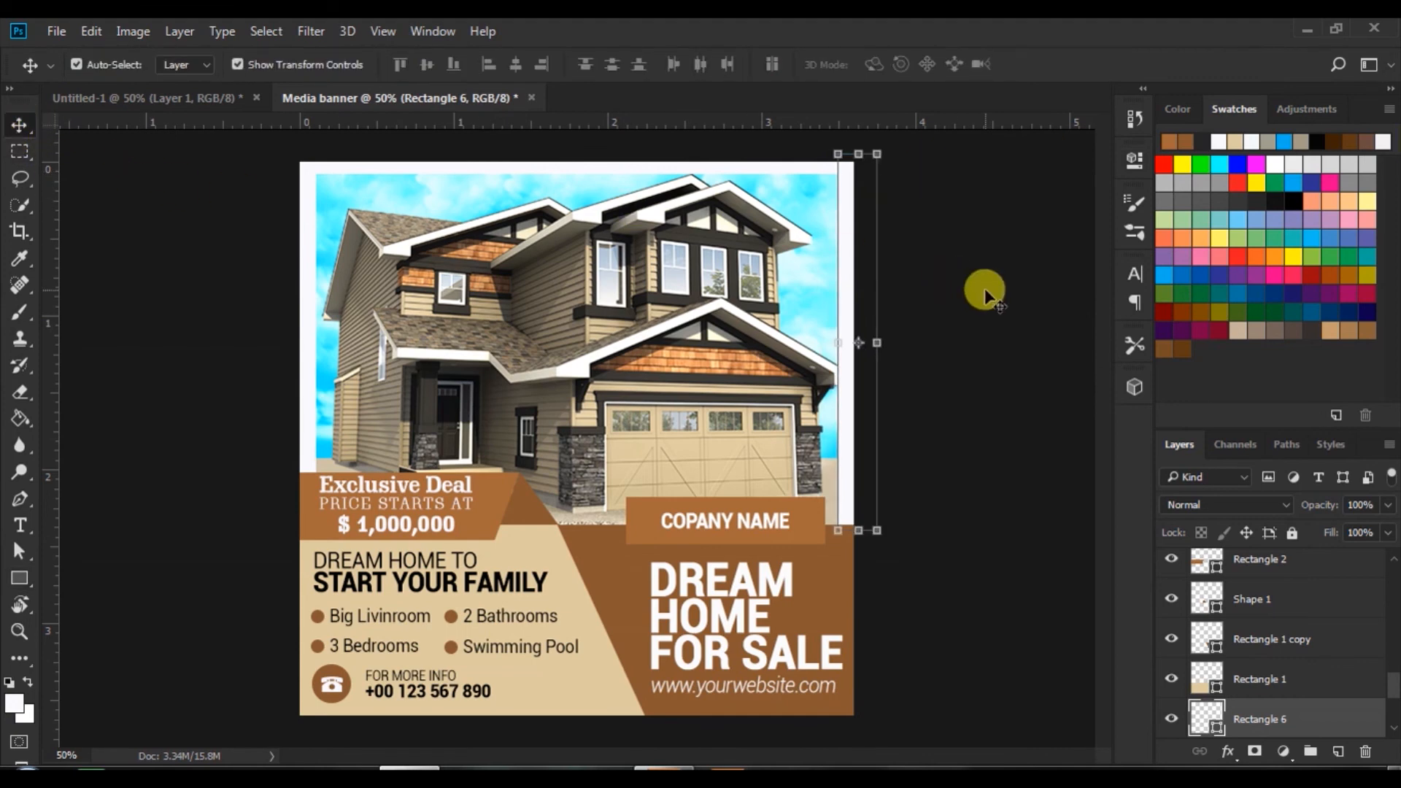
{"action": "left_click", "coordinate": [984, 295]}
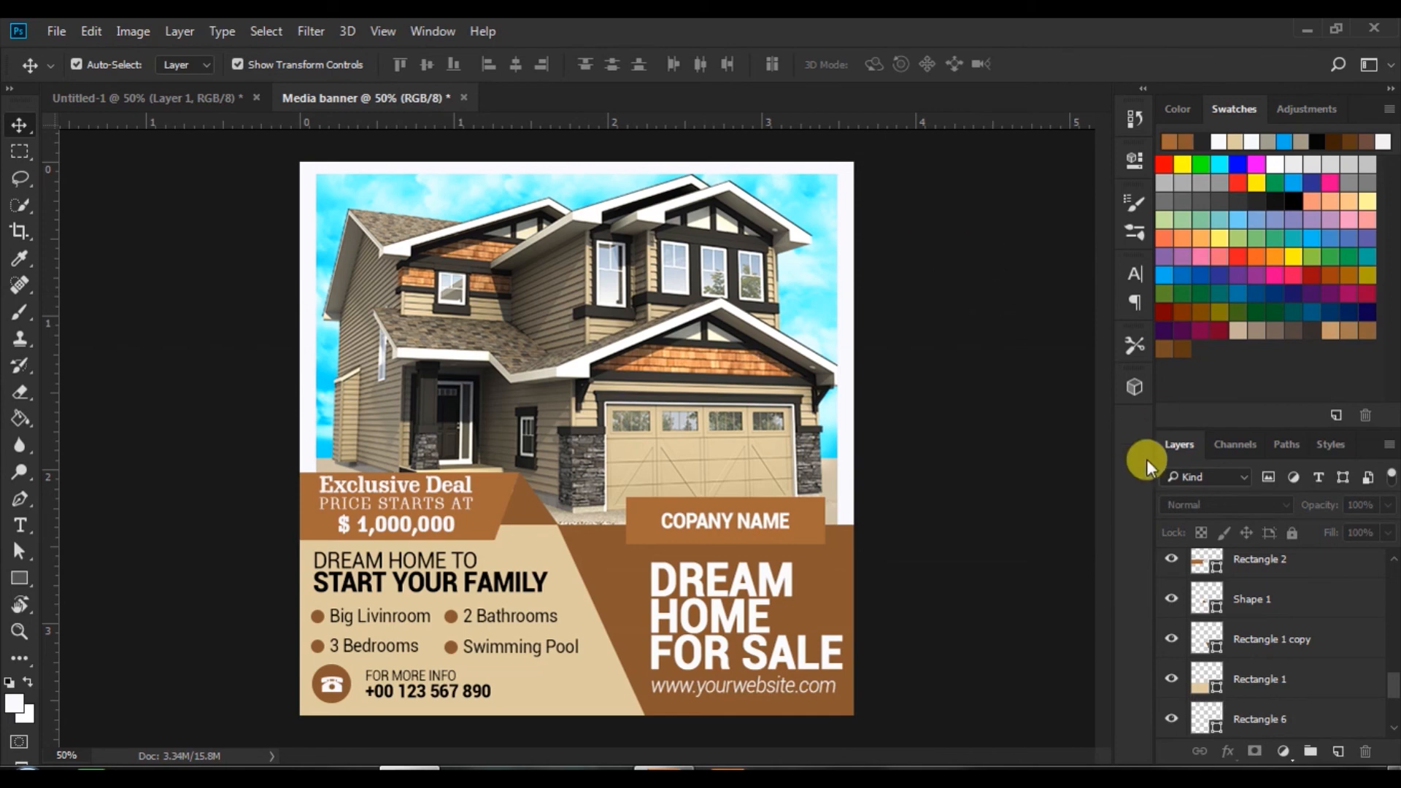